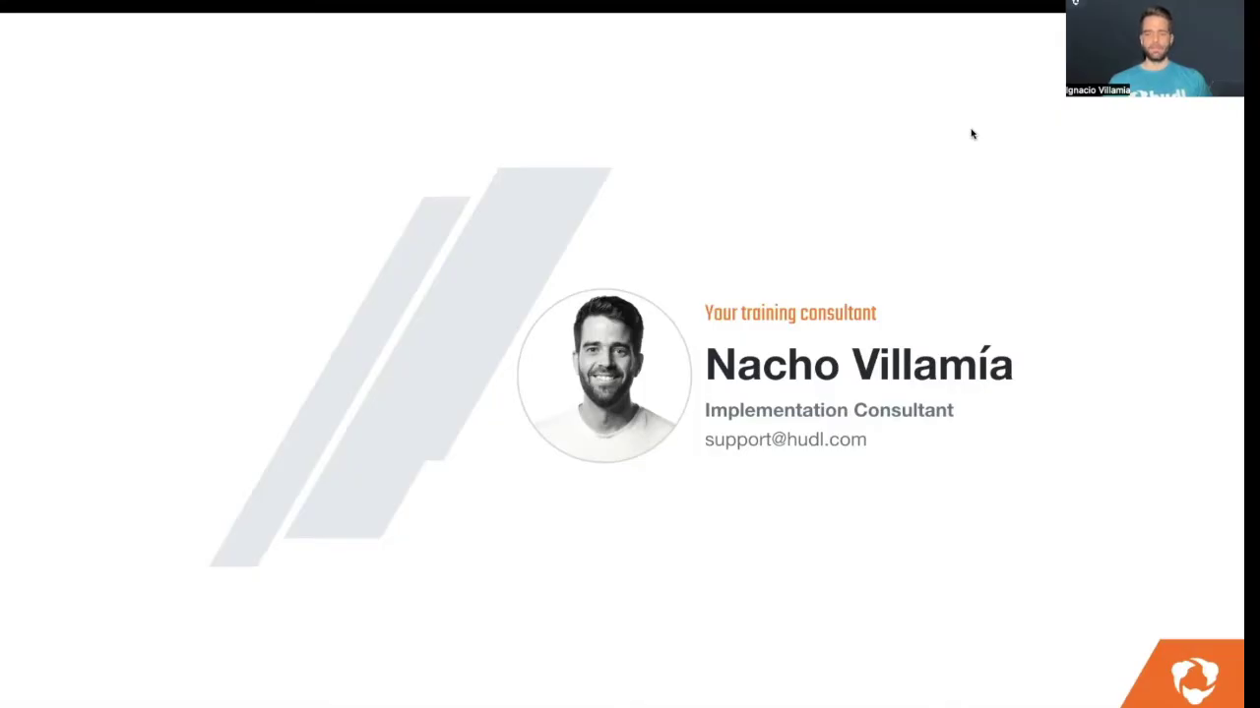
key("Right")
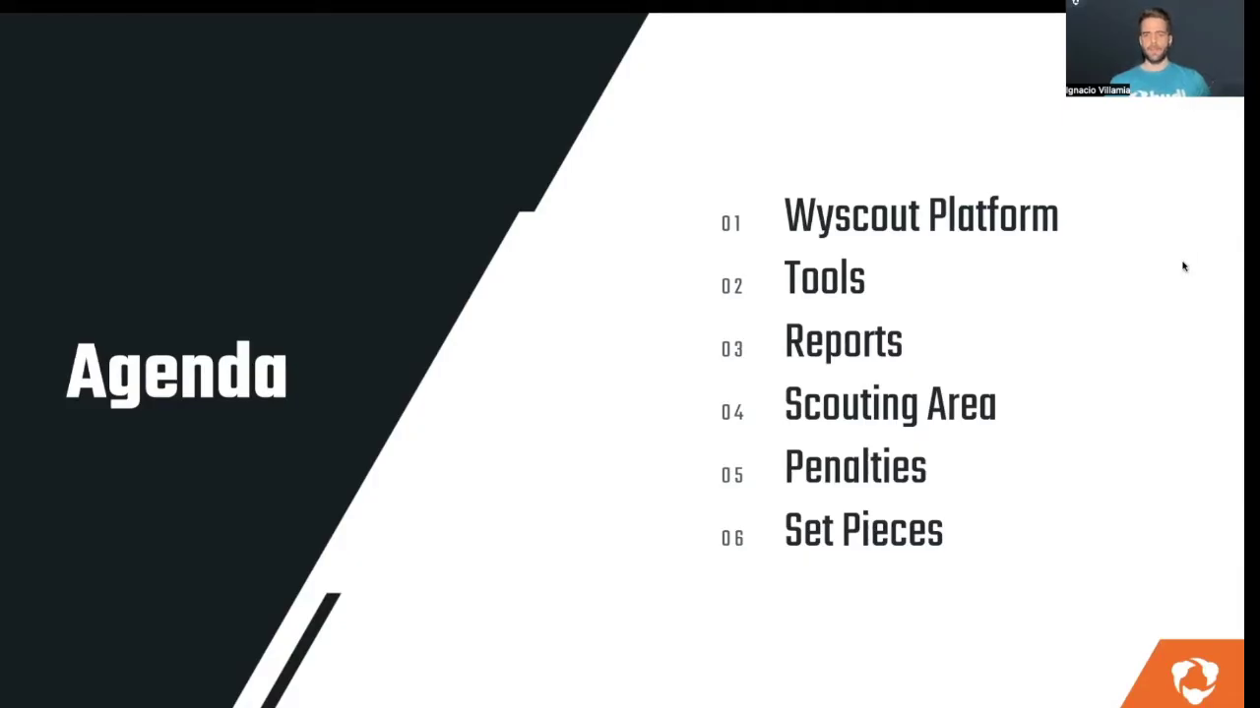
left_click(1077, 310)
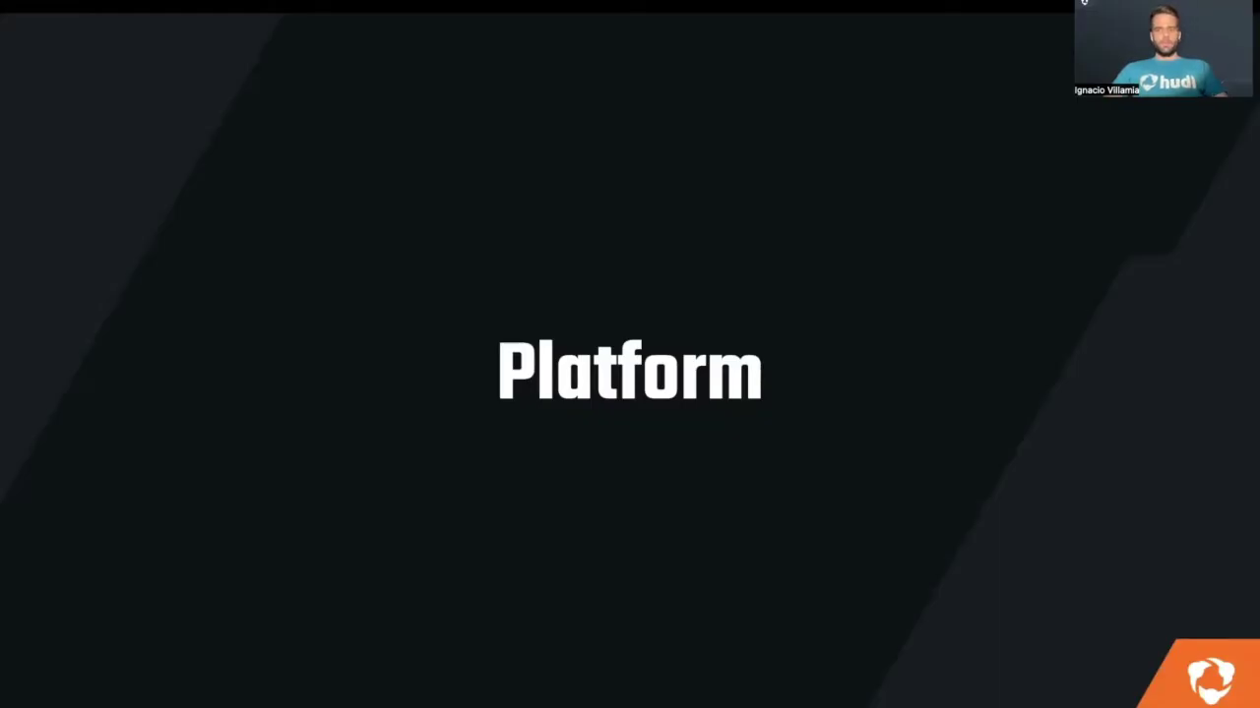
key("Right")
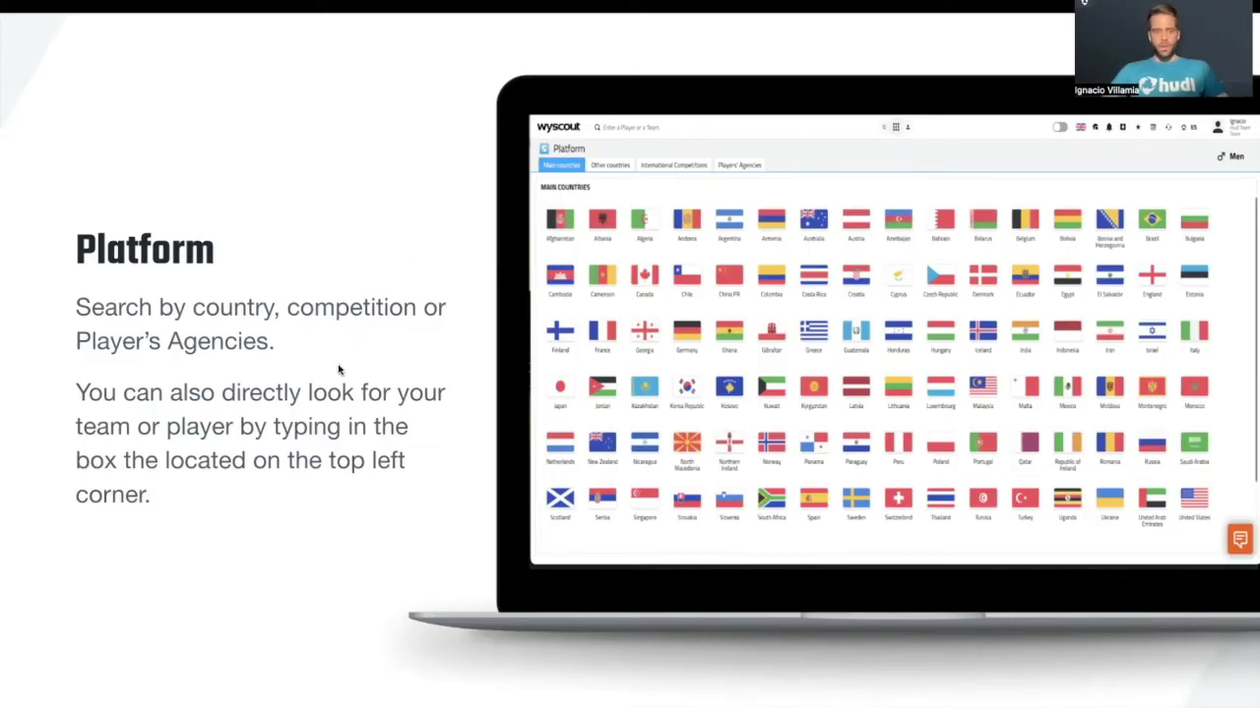
key("Right")
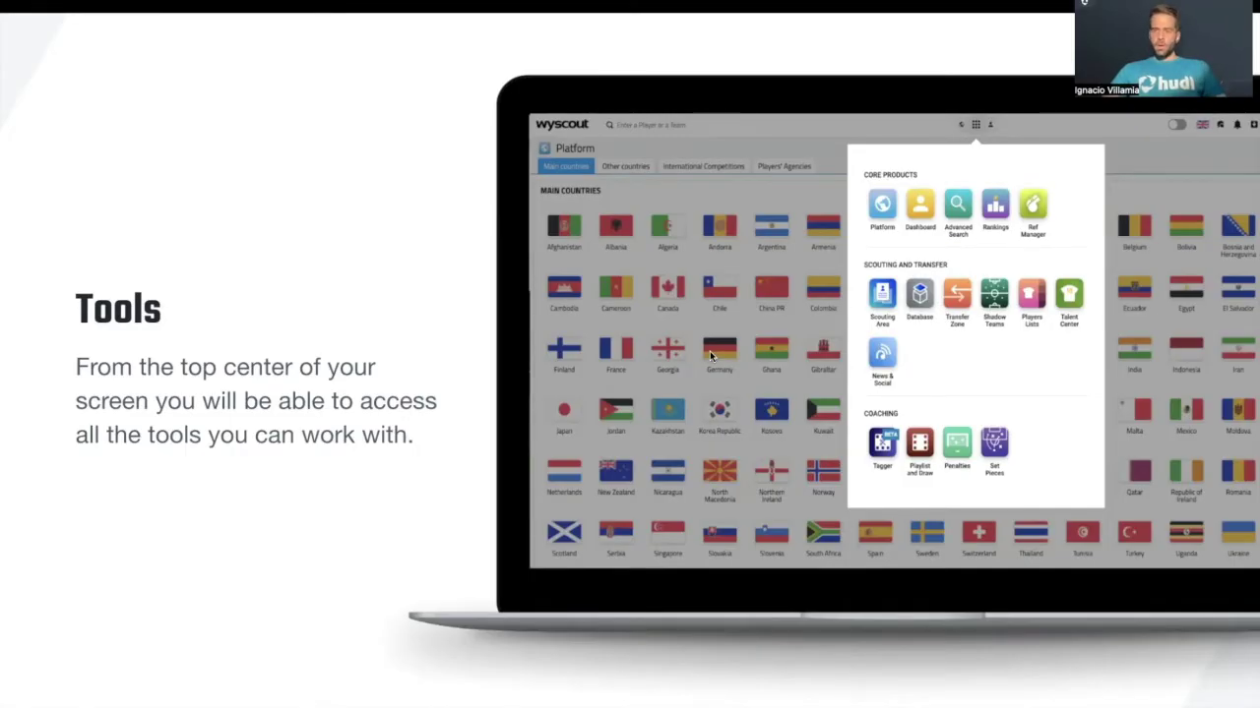
key("Right")
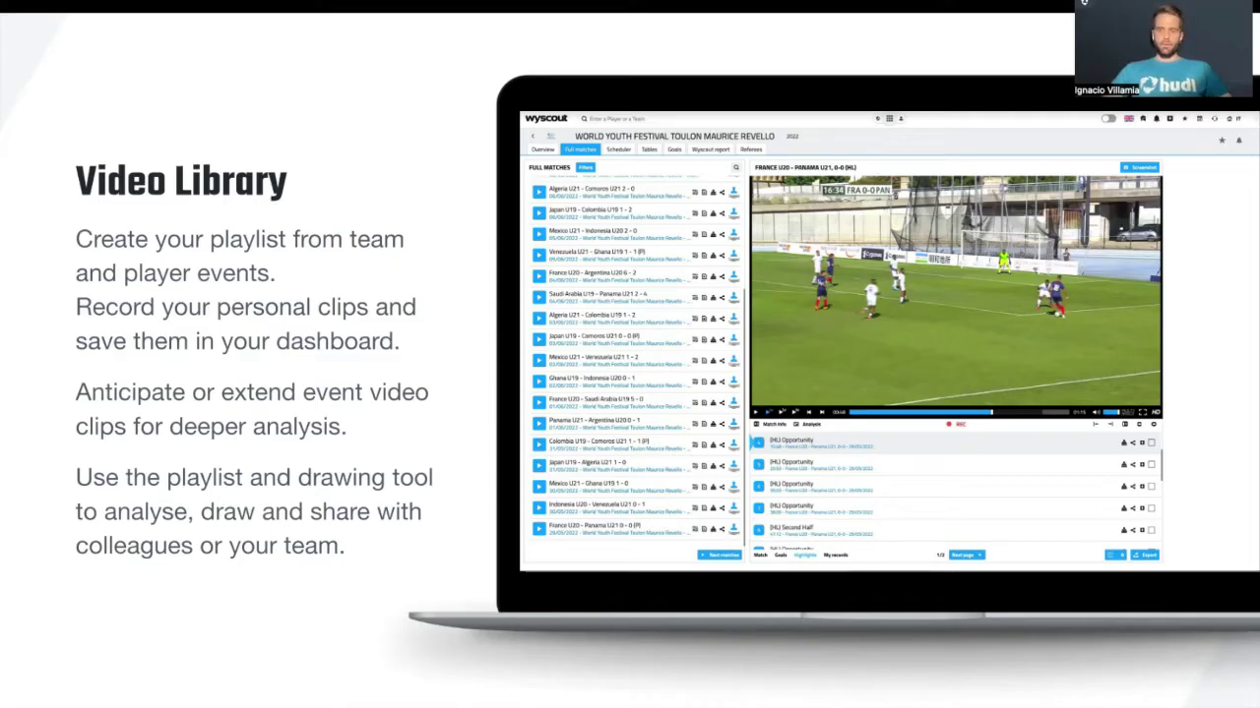
key("Right")
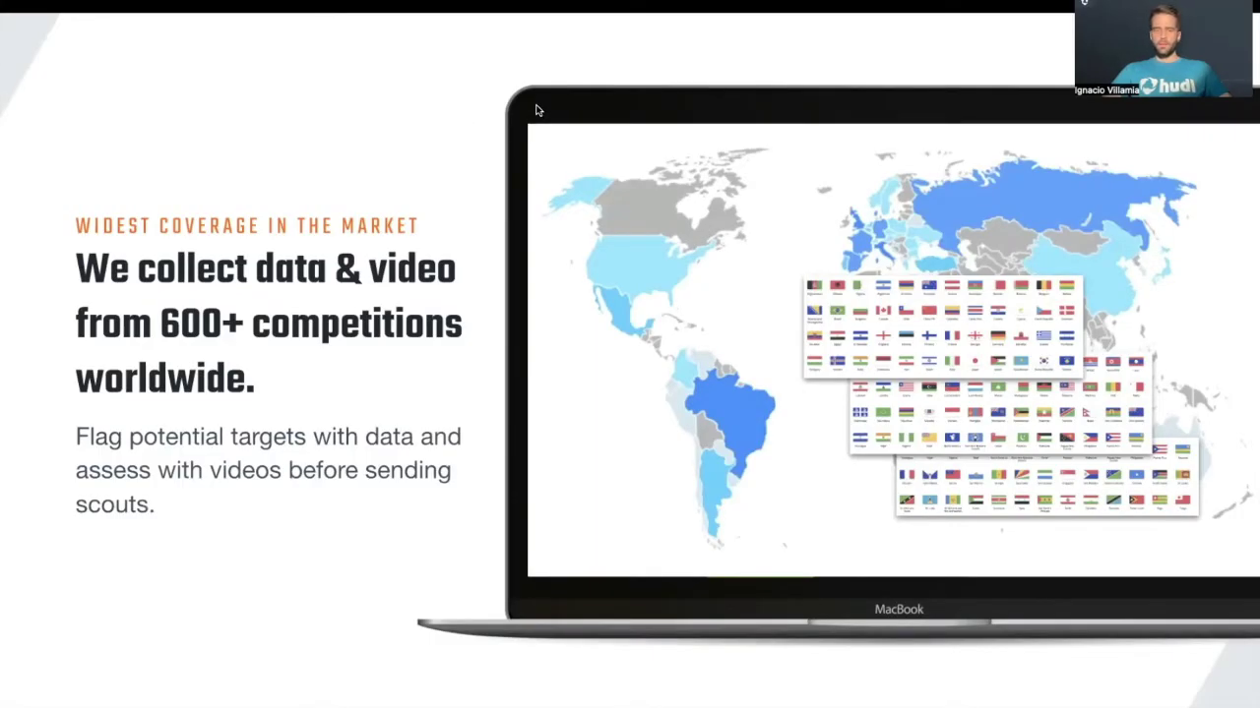
- Switch to the Wyscout login page and sign in with the credentials already filled in
key("alt+Tab")
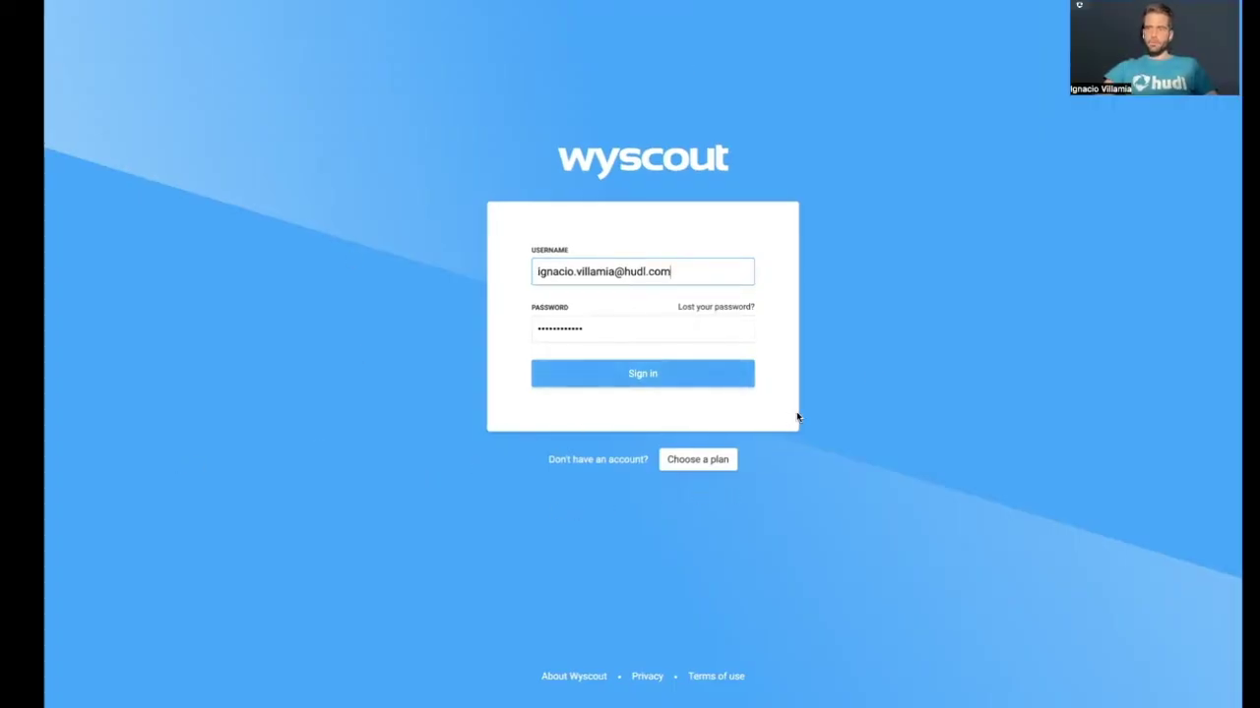
left_click(647, 376)
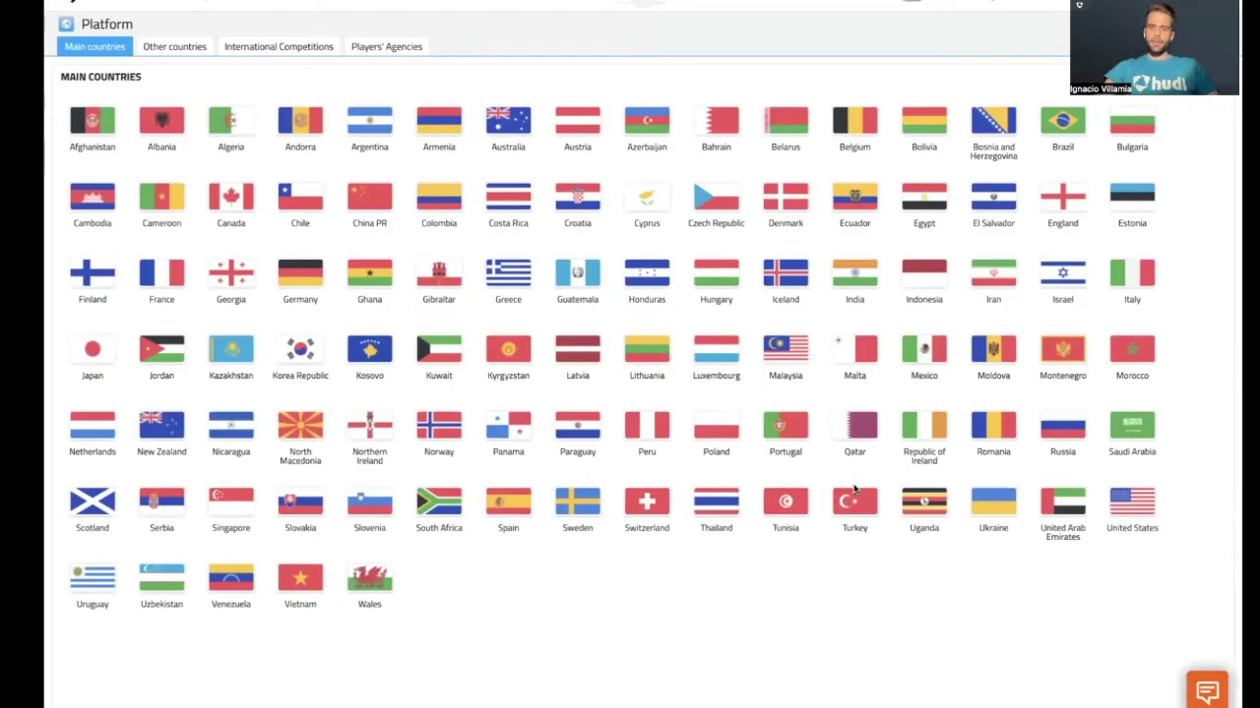
- Quick-search for Daegu, look through the matching players and teams, and close the search results
left_click(265, 1)
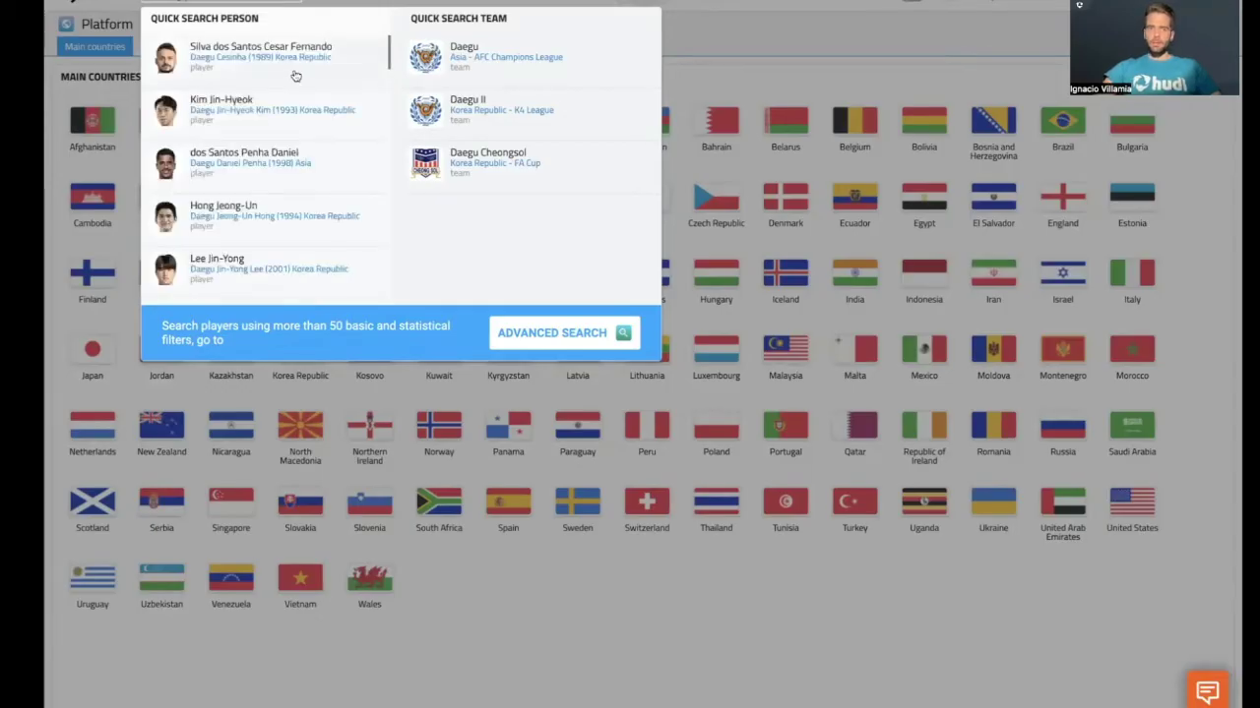
scroll(296, 79, "down", 2)
scroll(295, 79, "up", 2)
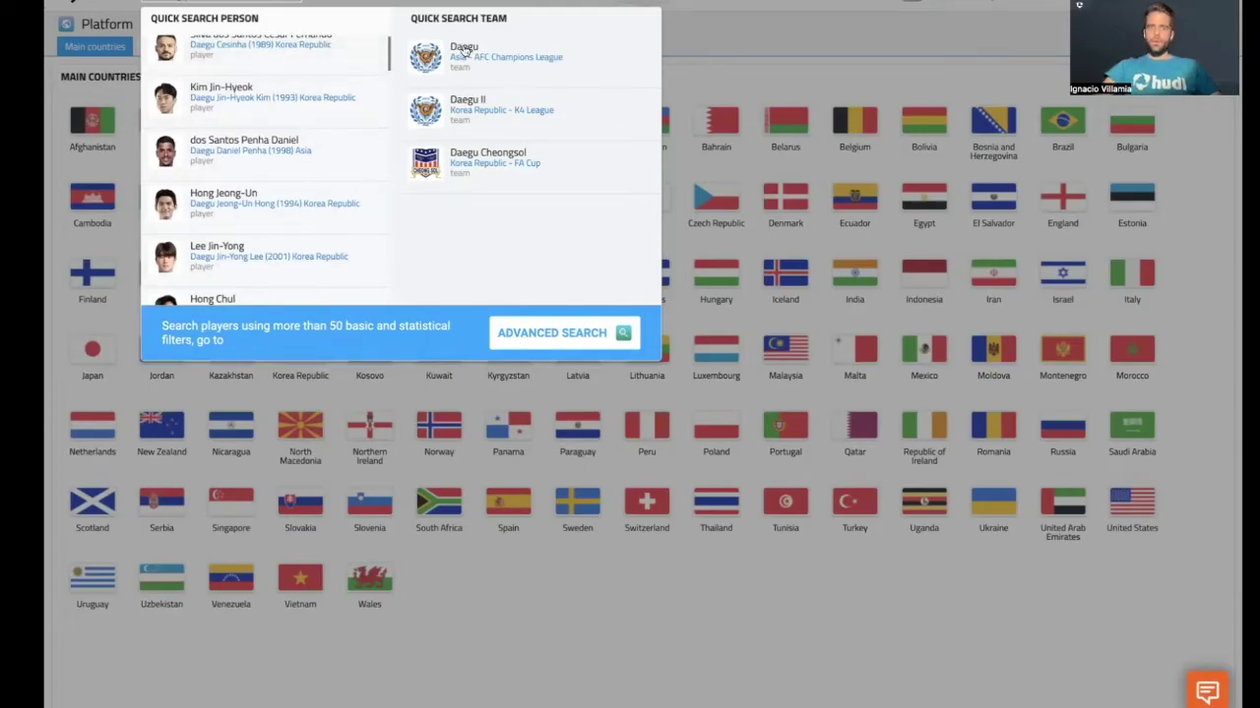
left_click(789, 57)
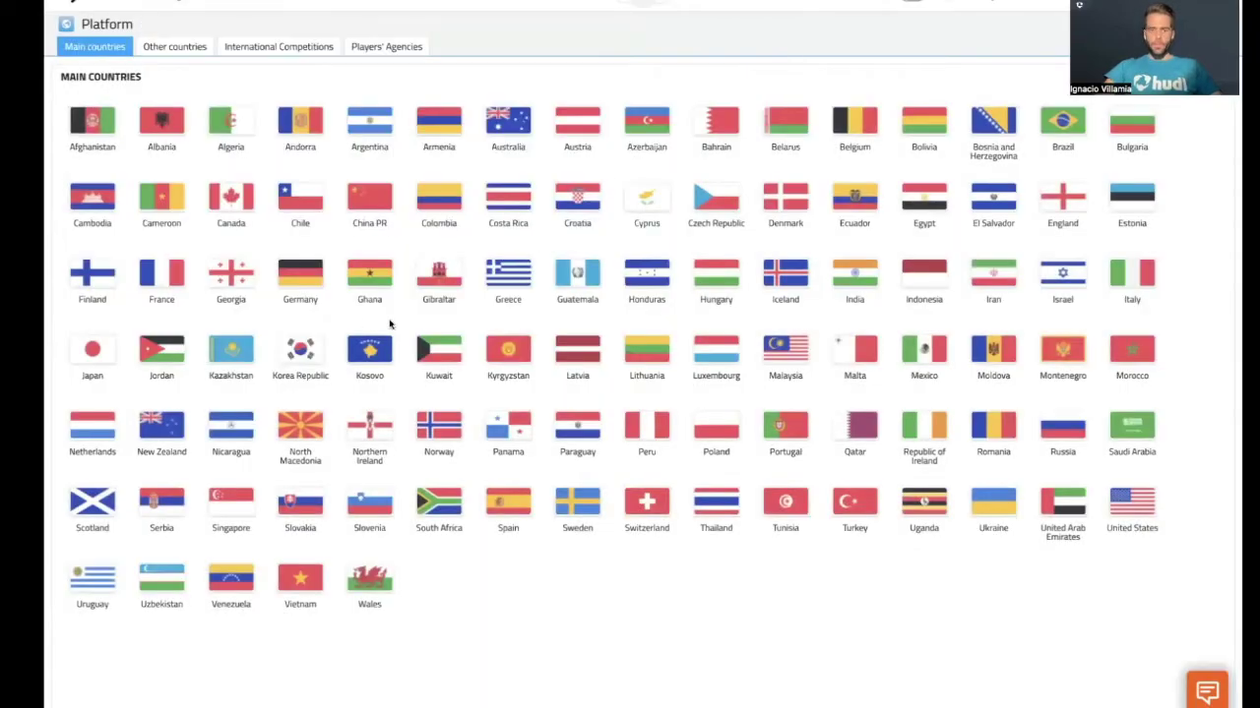
- Open the Daegu FC team page through Korea Republic and its K League 1 competition
left_click(300, 350)
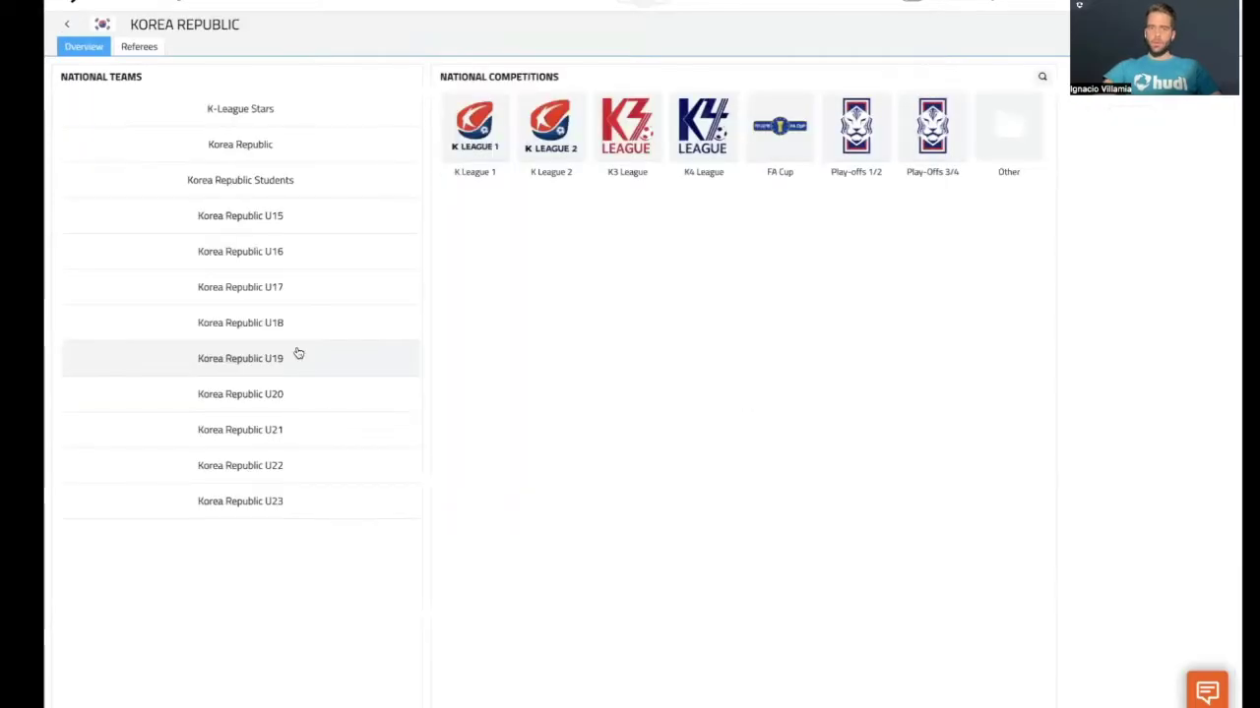
left_click(472, 128)
left_click(477, 129)
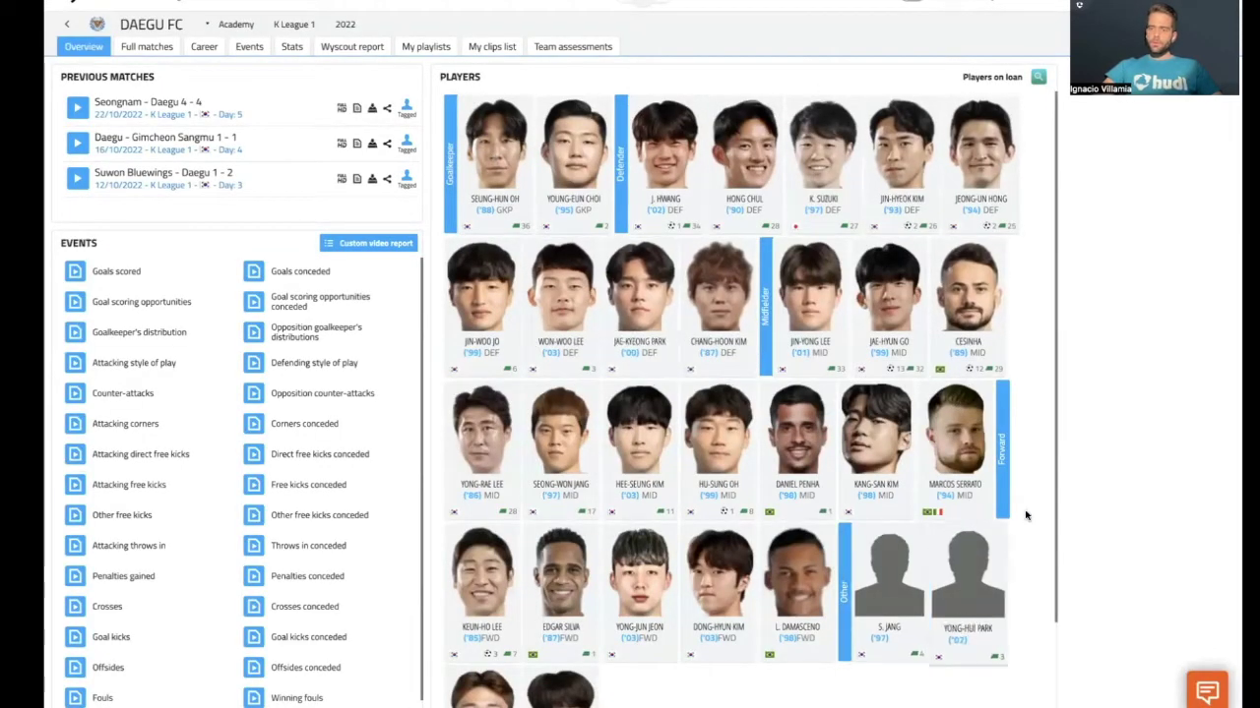
- Open the profile of Daegu midfielder Jae-Hyun Go and look through his full matches list
left_click(886, 288)
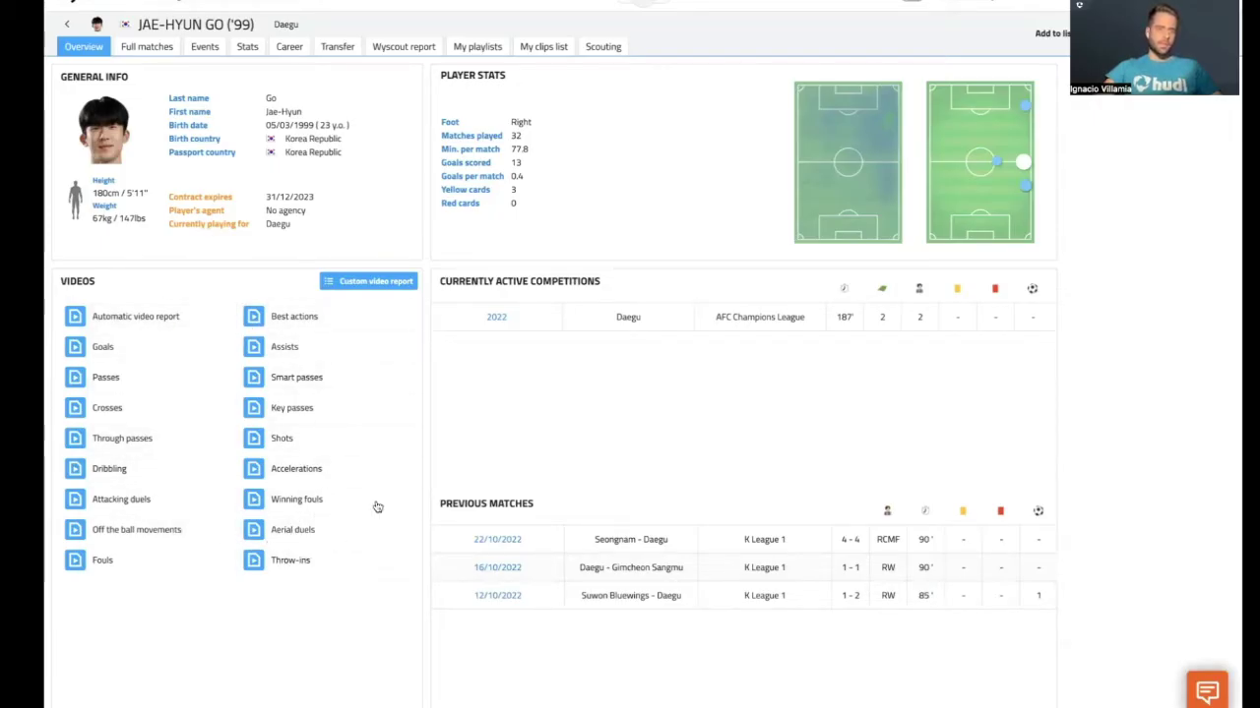
left_click(160, 50)
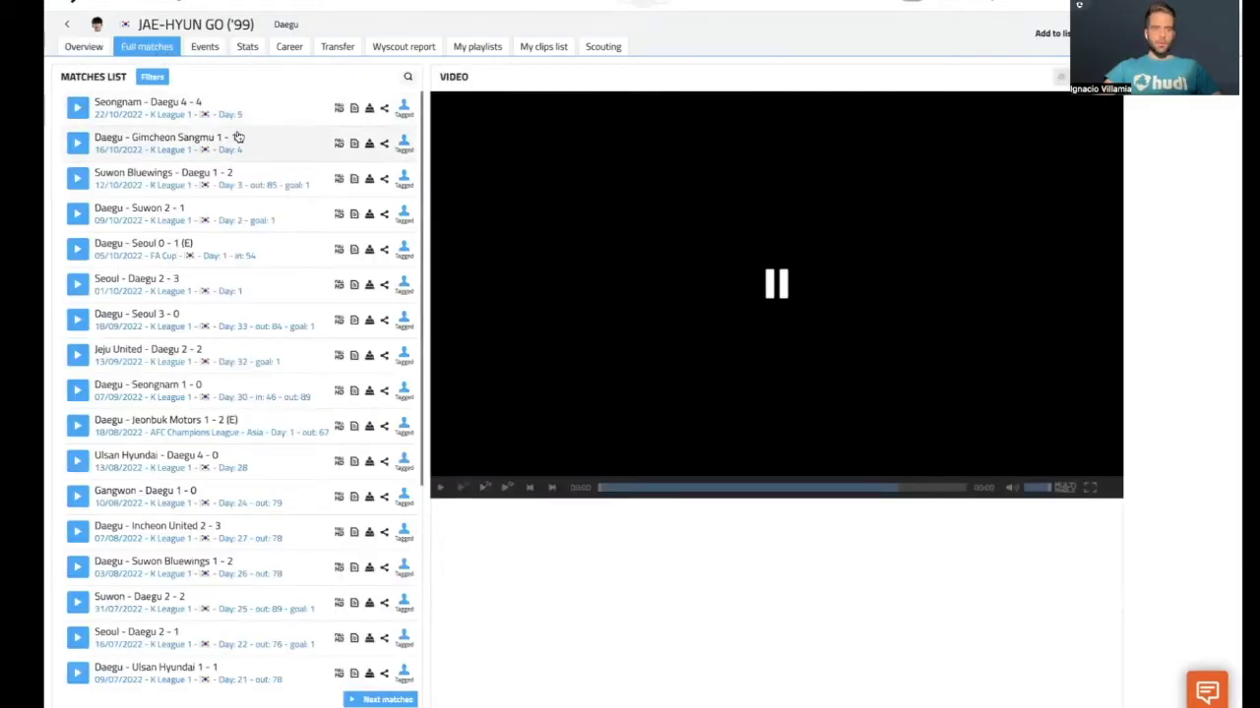
scroll(194, 397, "down", 5)
scroll(194, 398, "up", 5)
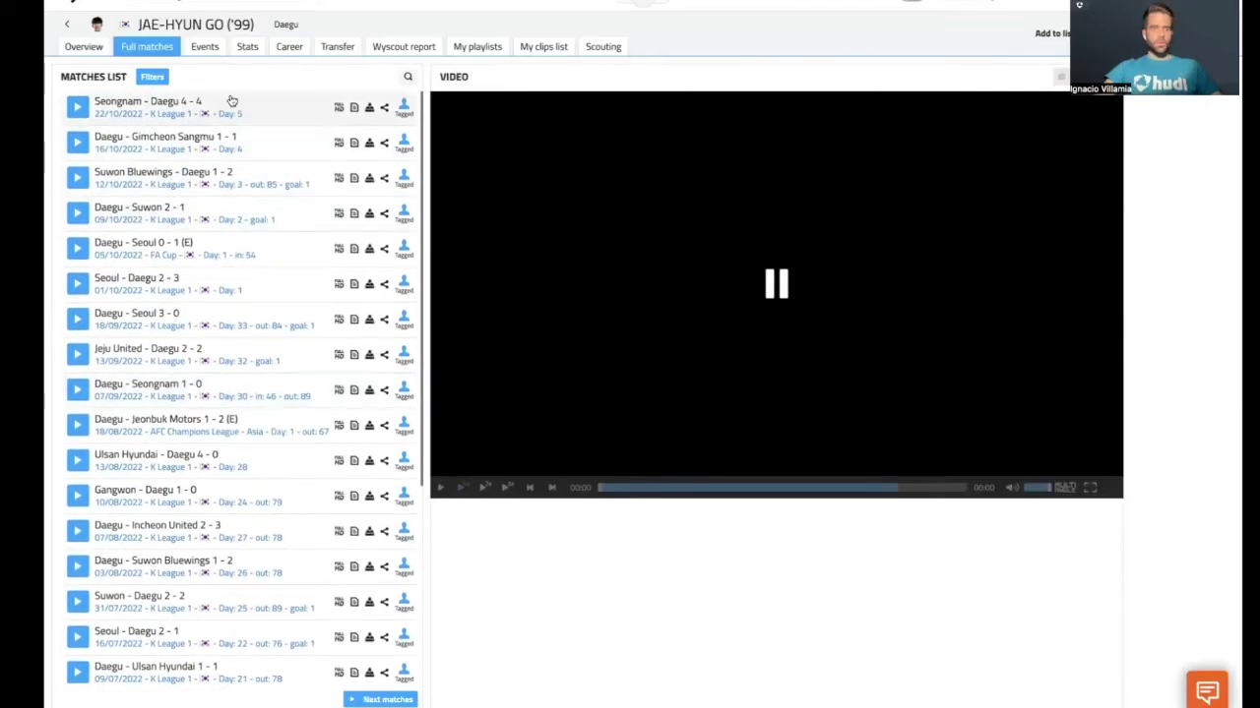
- View the available options for the Seongnam - Daegu match and open the player's events list
left_click(263, 115)
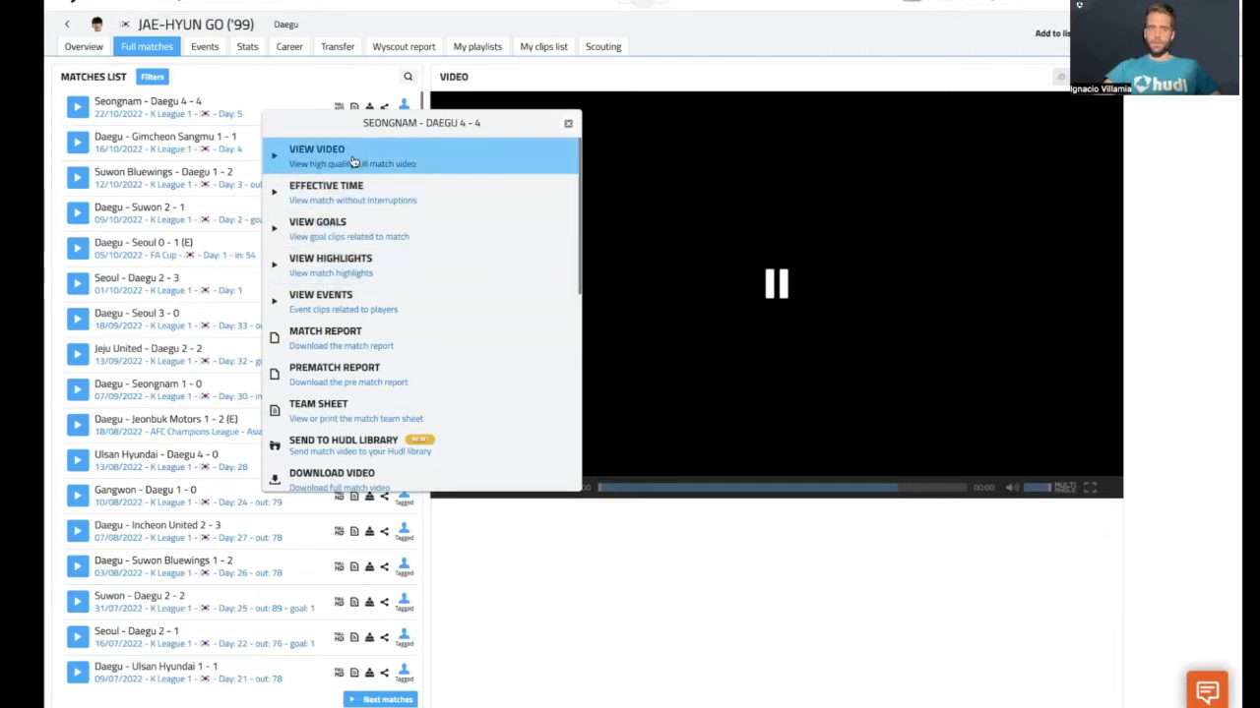
left_click(208, 55)
left_click(204, 47)
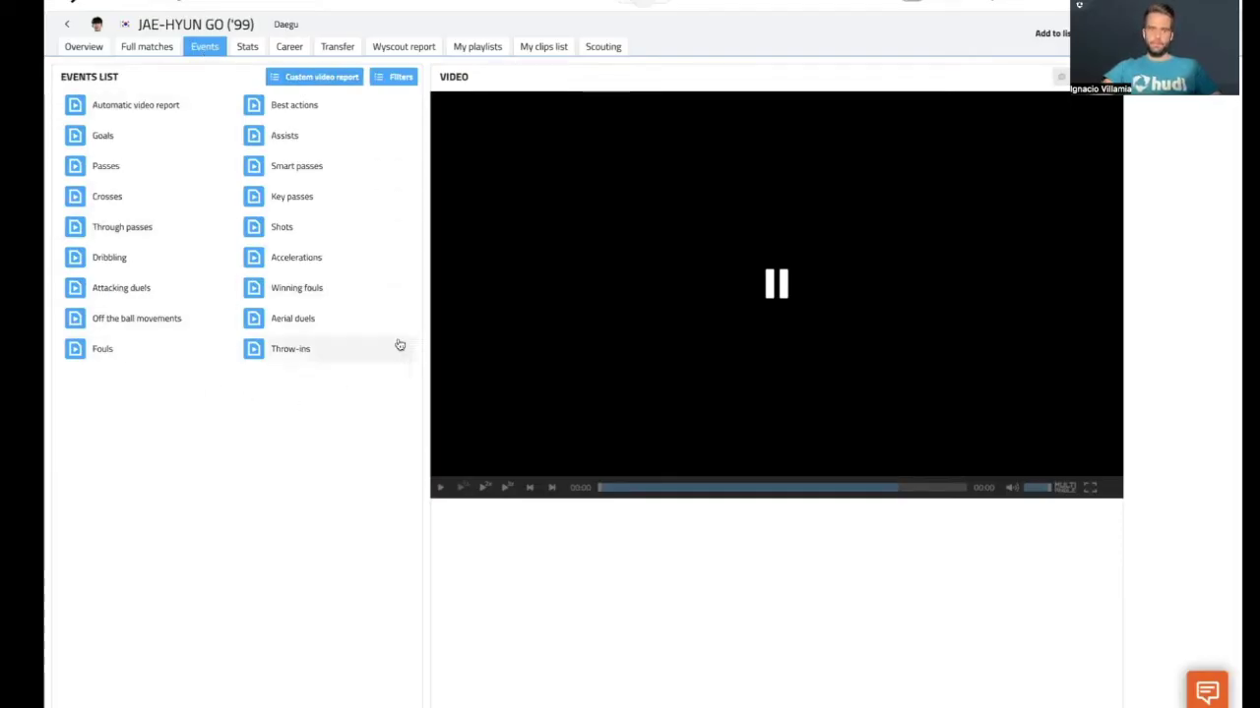
- Return to the Daegu FC team page and play its goals conceded clips from the team events
left_click(67, 27)
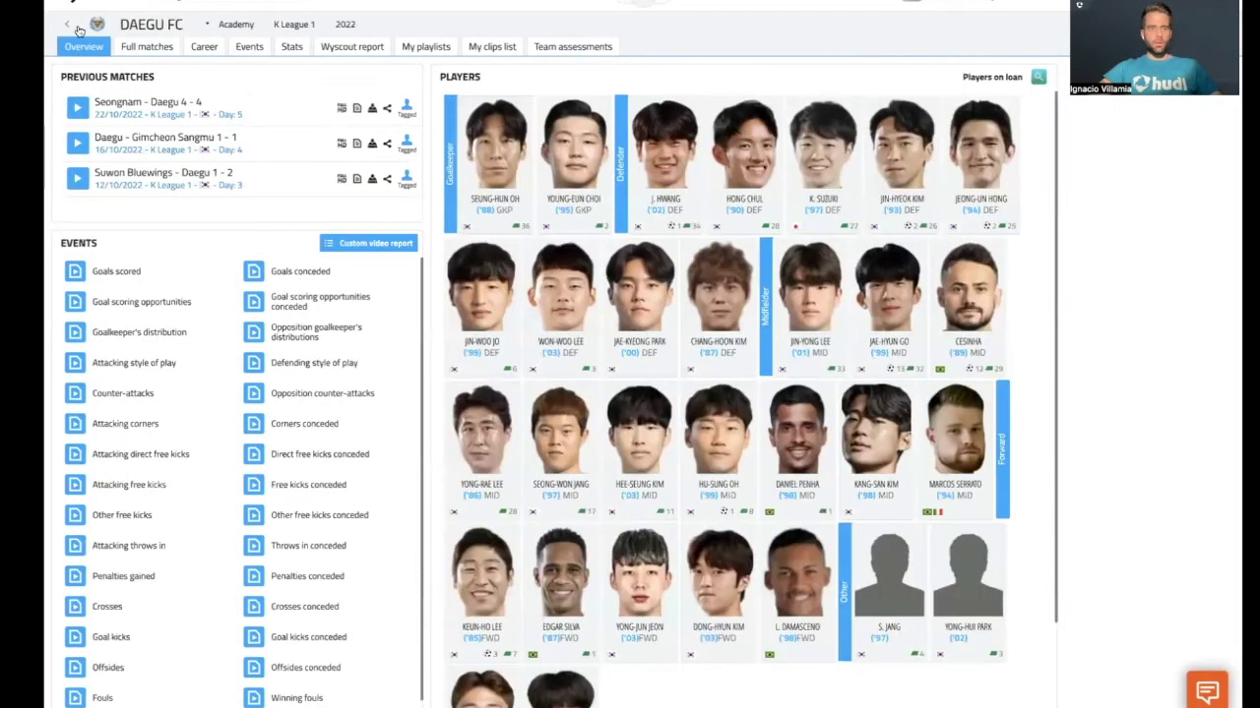
left_click(251, 49)
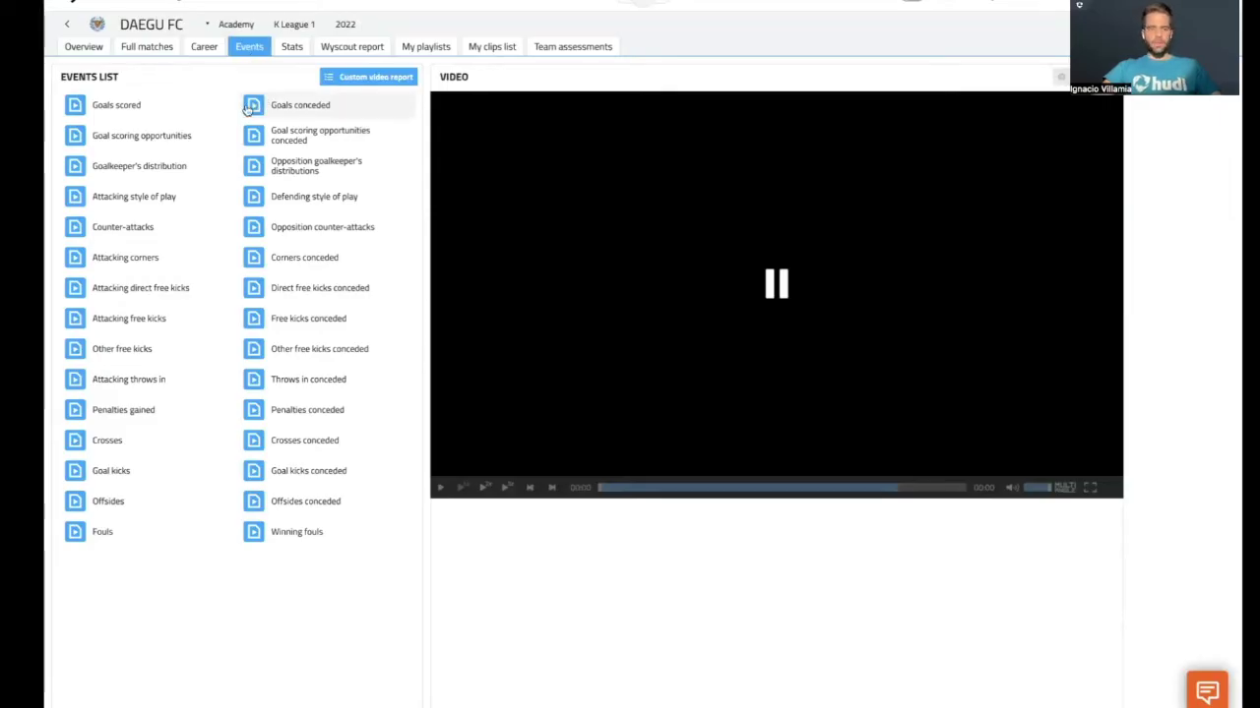
left_click(255, 108)
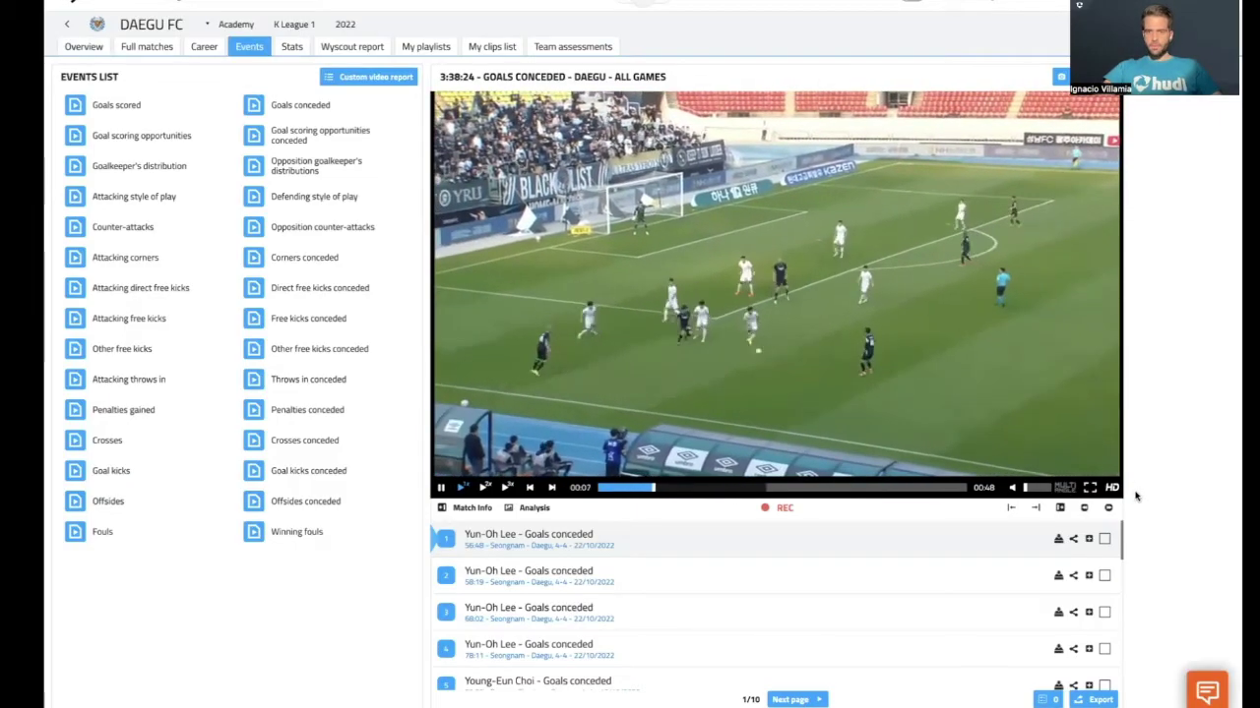
- Select the first four goals conceded clips and show the bulk selection options
left_click(1104, 539)
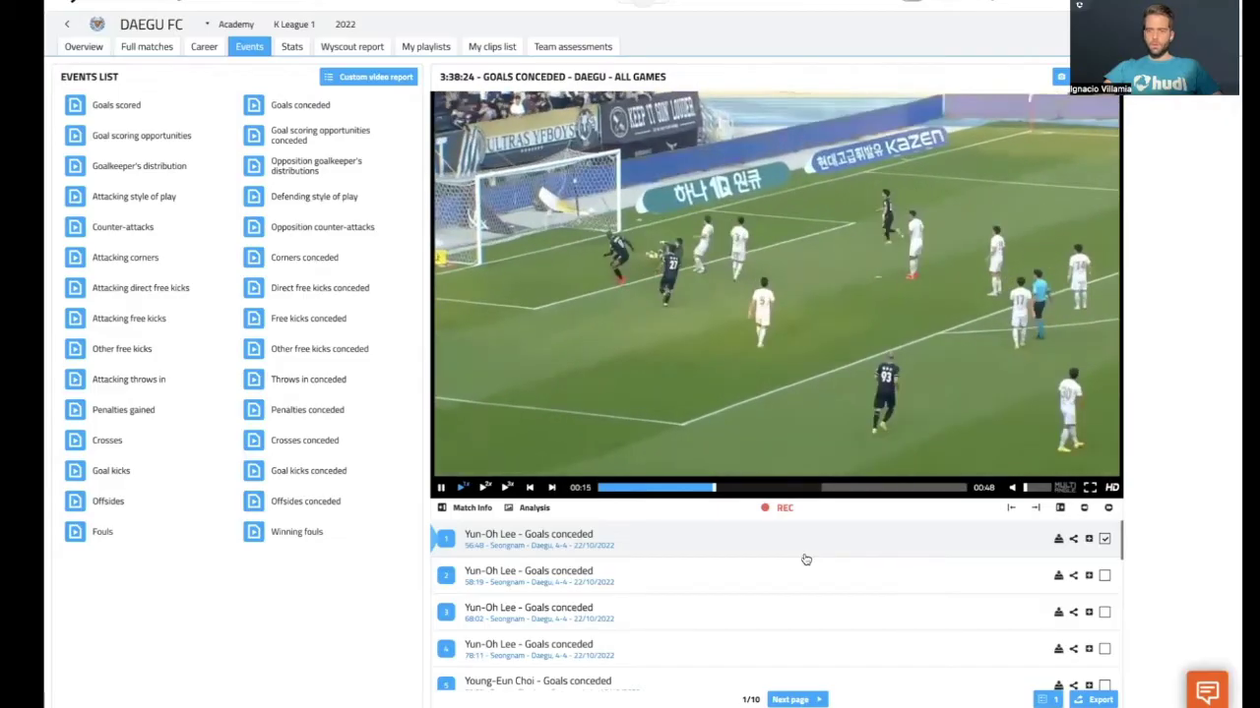
left_click(773, 583)
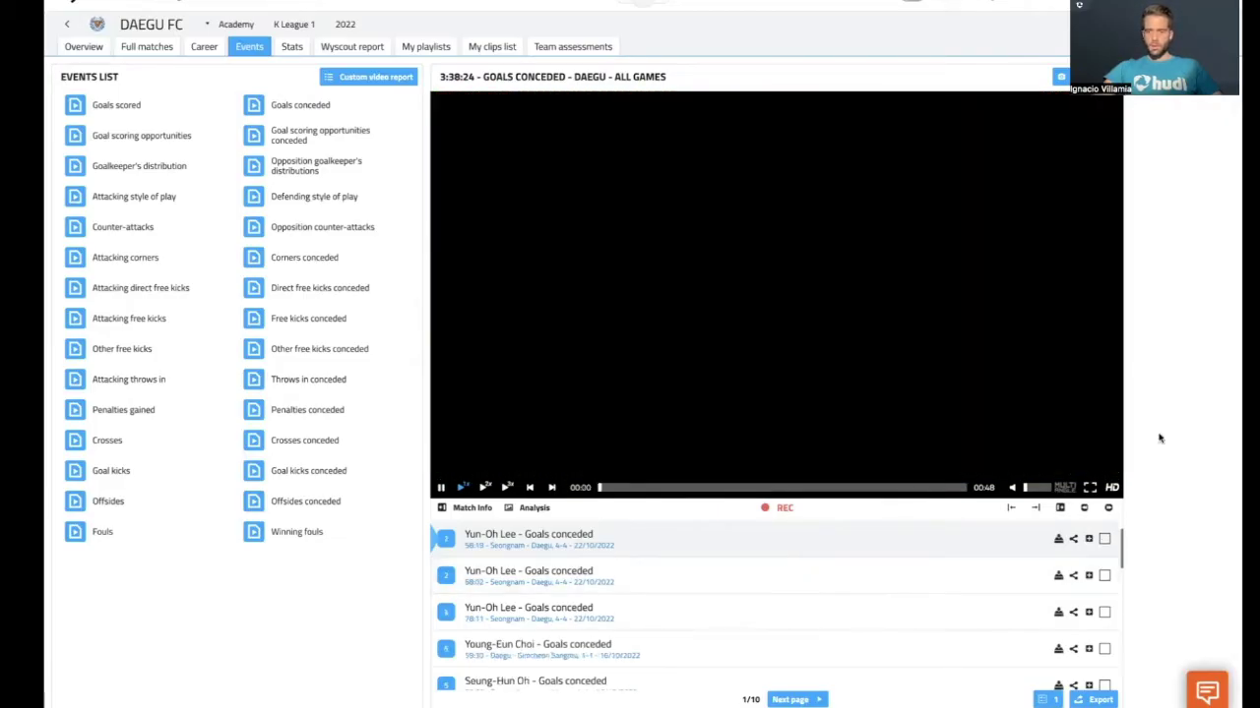
left_click(1104, 539)
left_click(1104, 575)
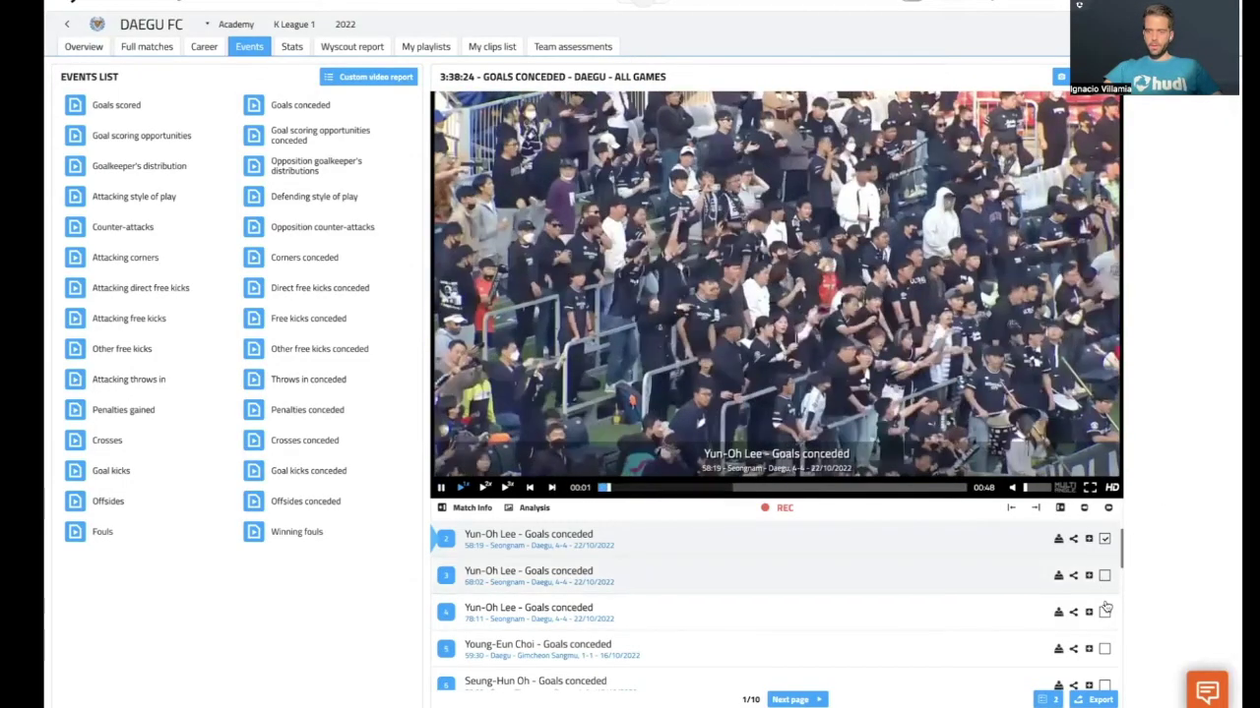
left_click(1104, 613)
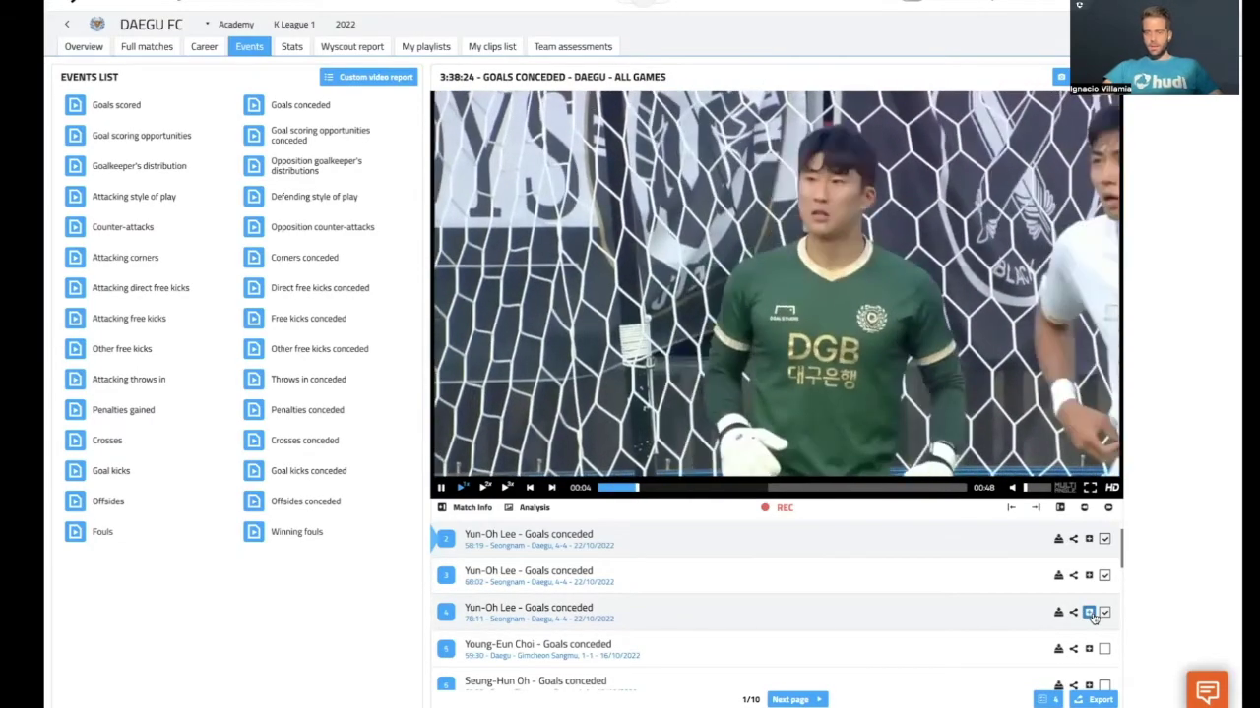
left_click(1046, 699)
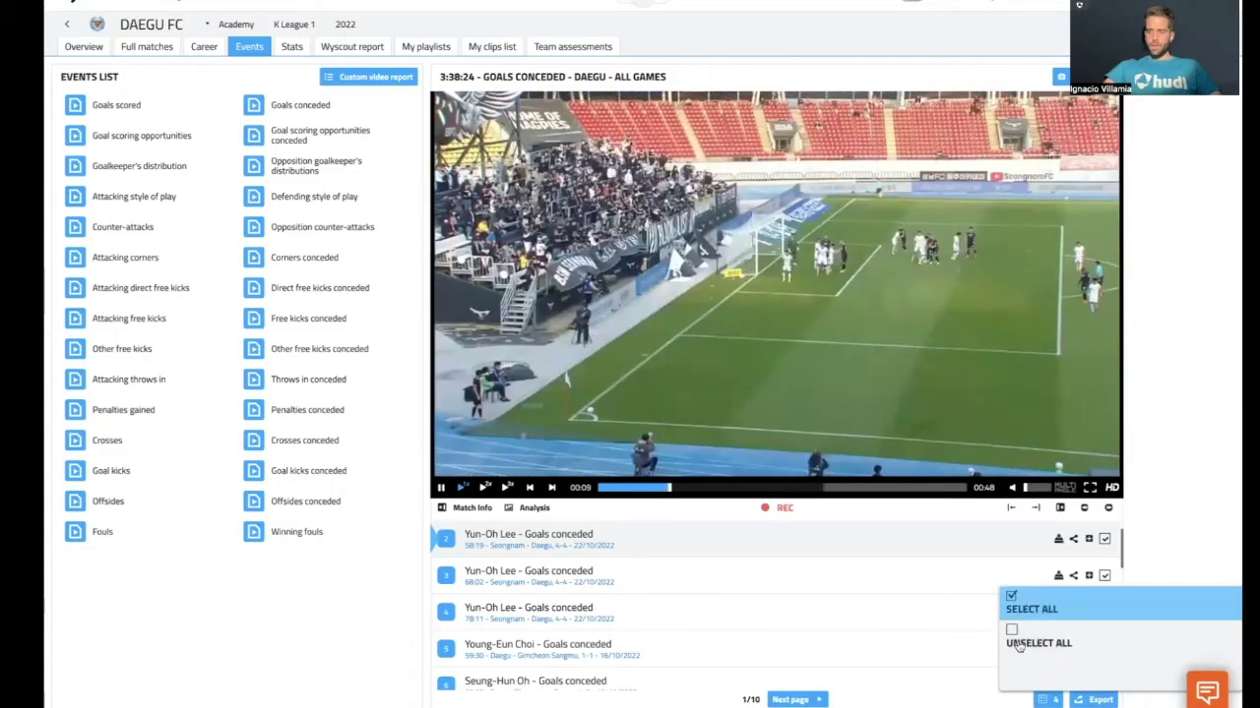
- Start adding the selected clips to a new playlist and title it Test_Daegu
left_click(1095, 700)
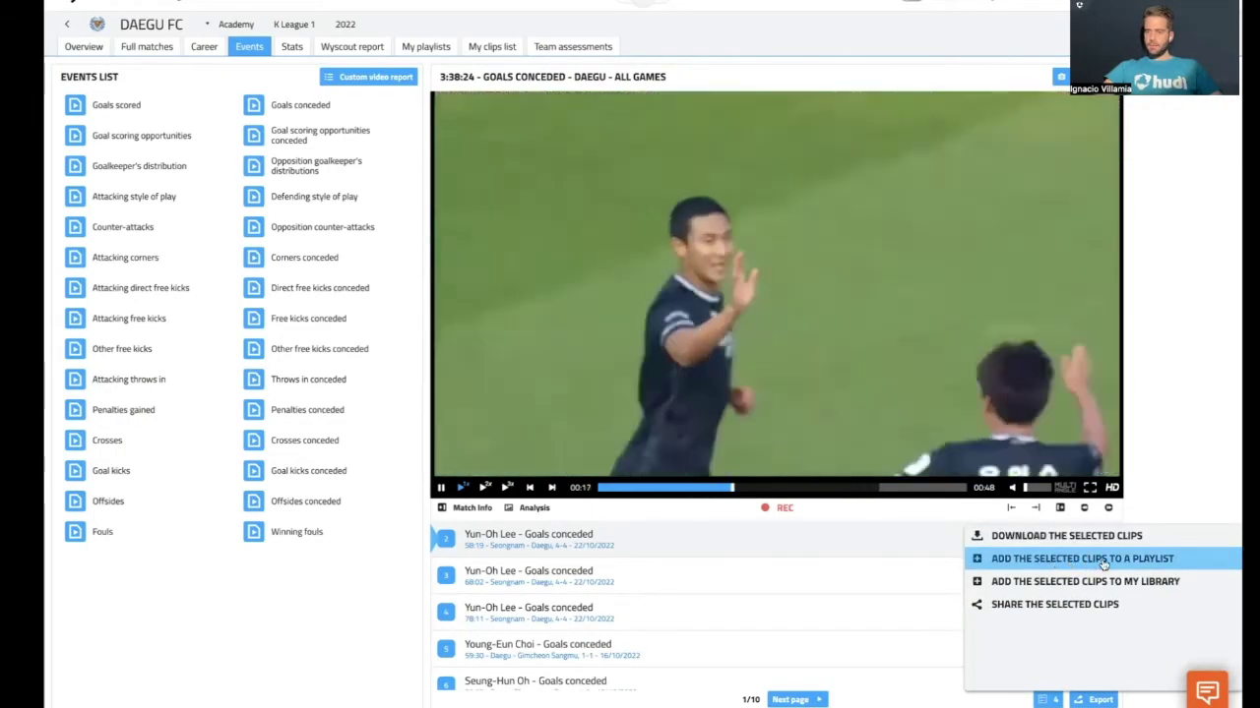
left_click(1065, 563)
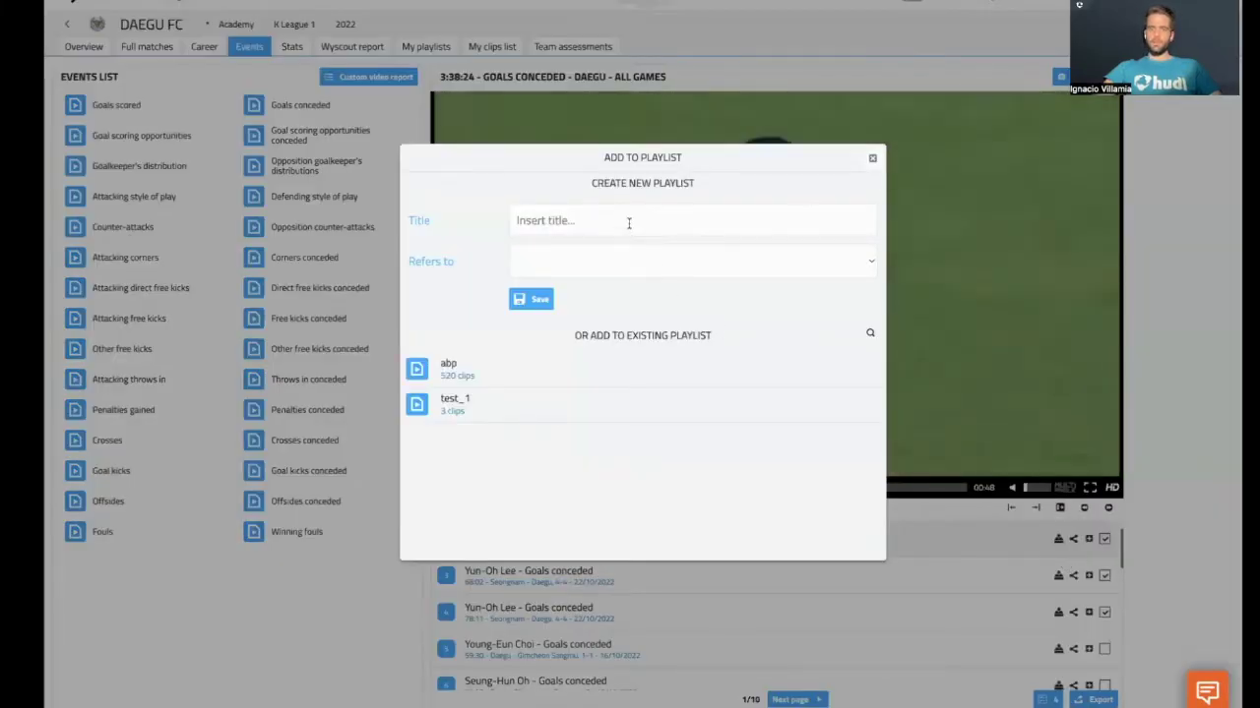
left_click(629, 225)
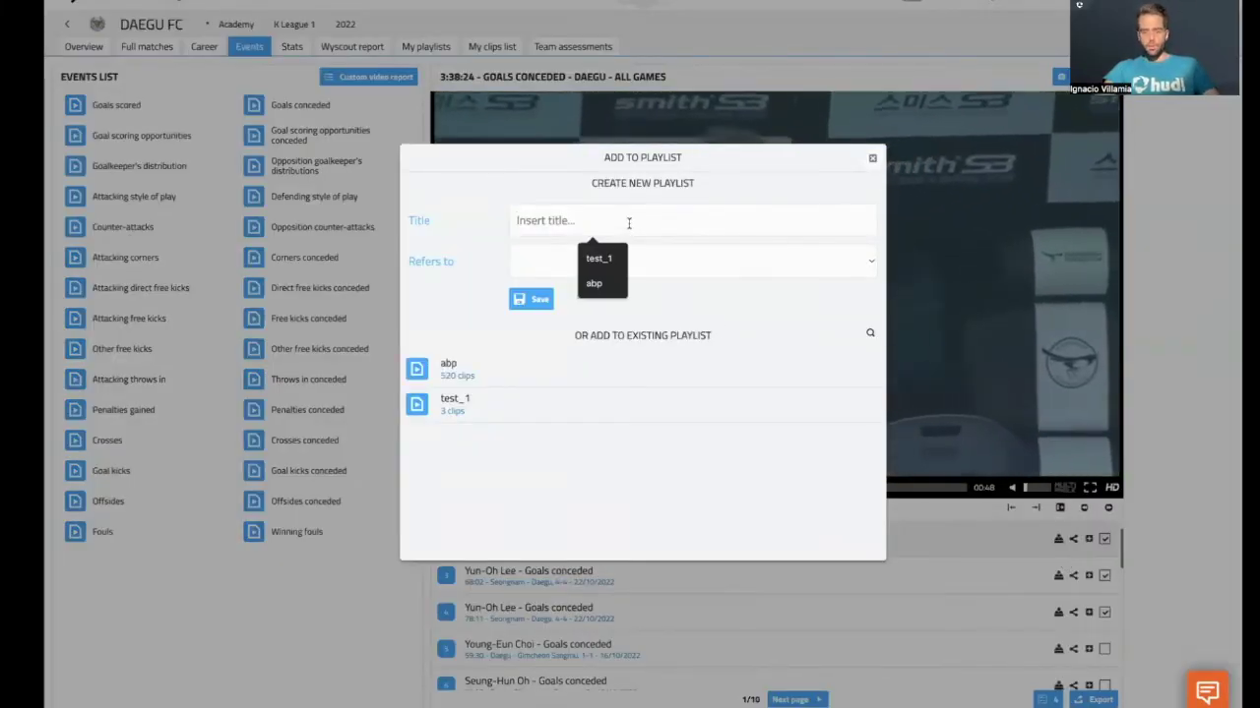
type("Test_Daegu")
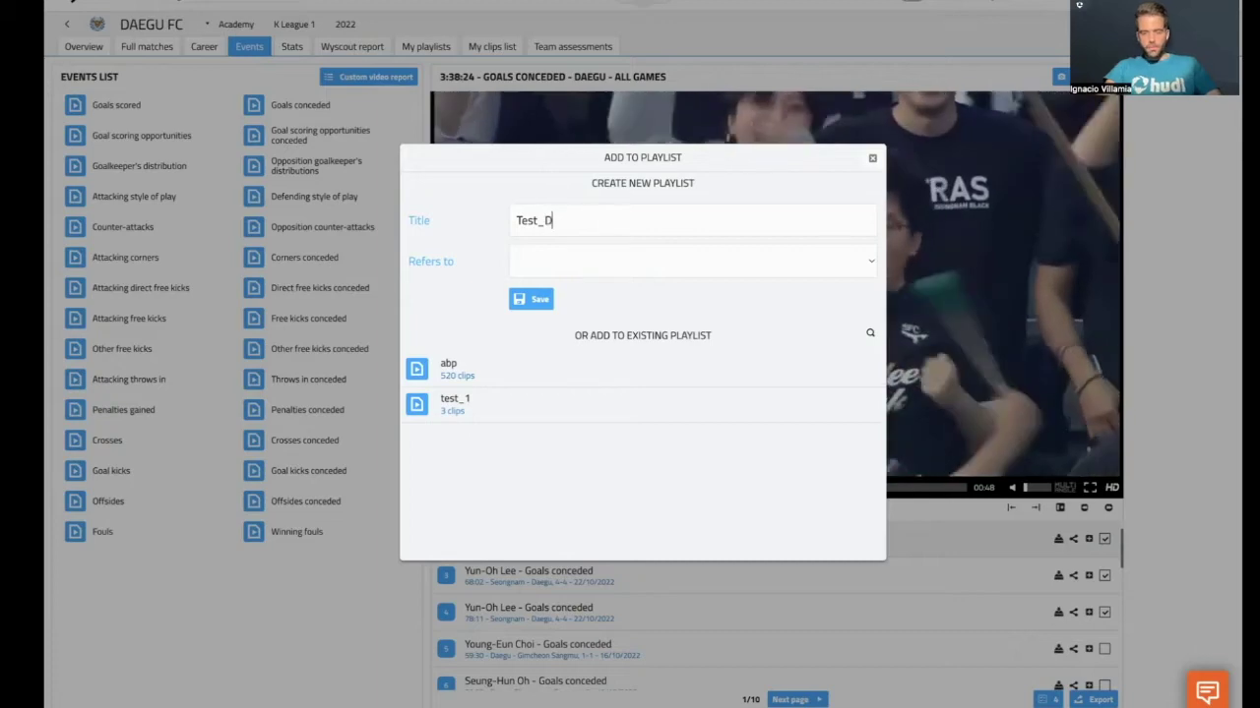
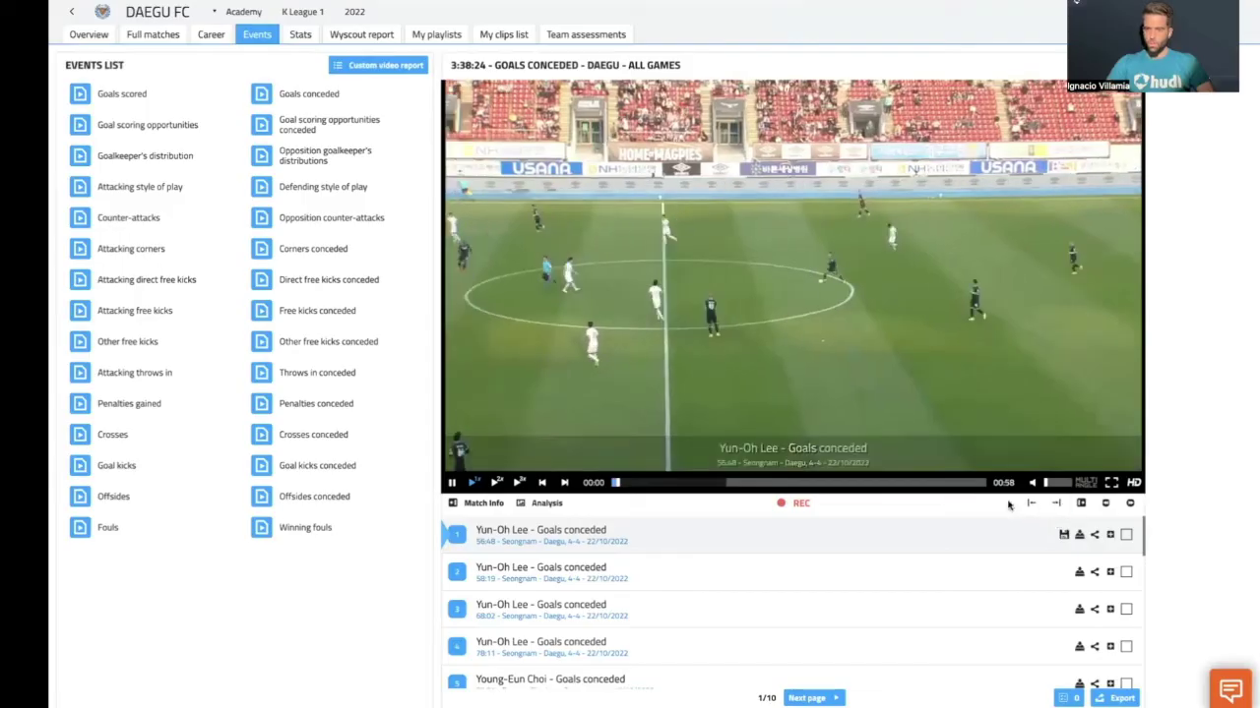
- Pause the first goals conceded clip and extend its end
key("space")
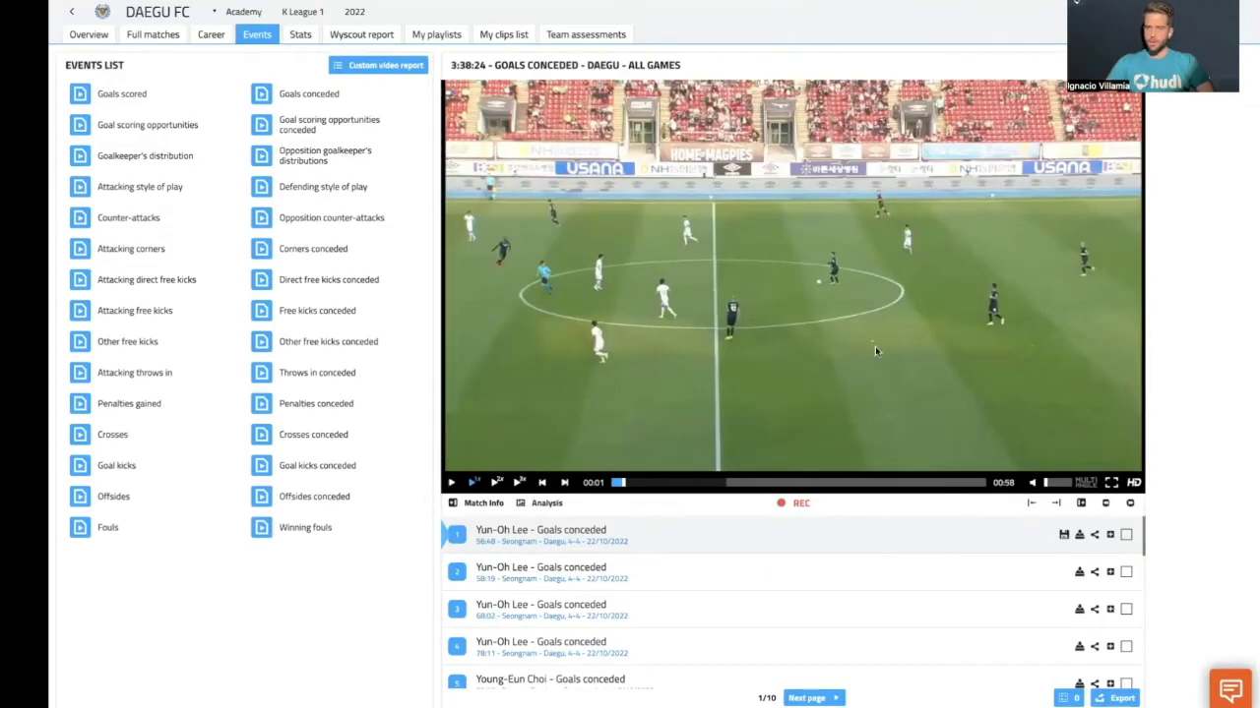
left_click(1057, 506)
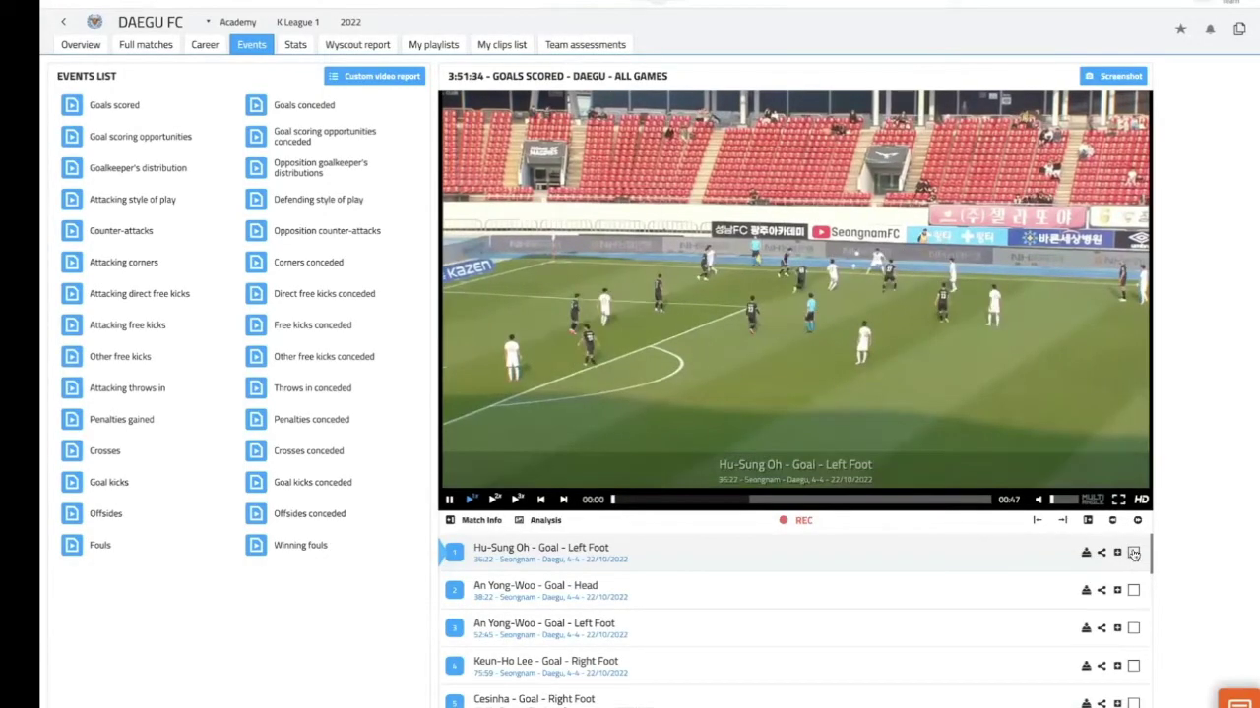
- Select the first three clips in Daegu's goals scored list
left_click(1133, 553)
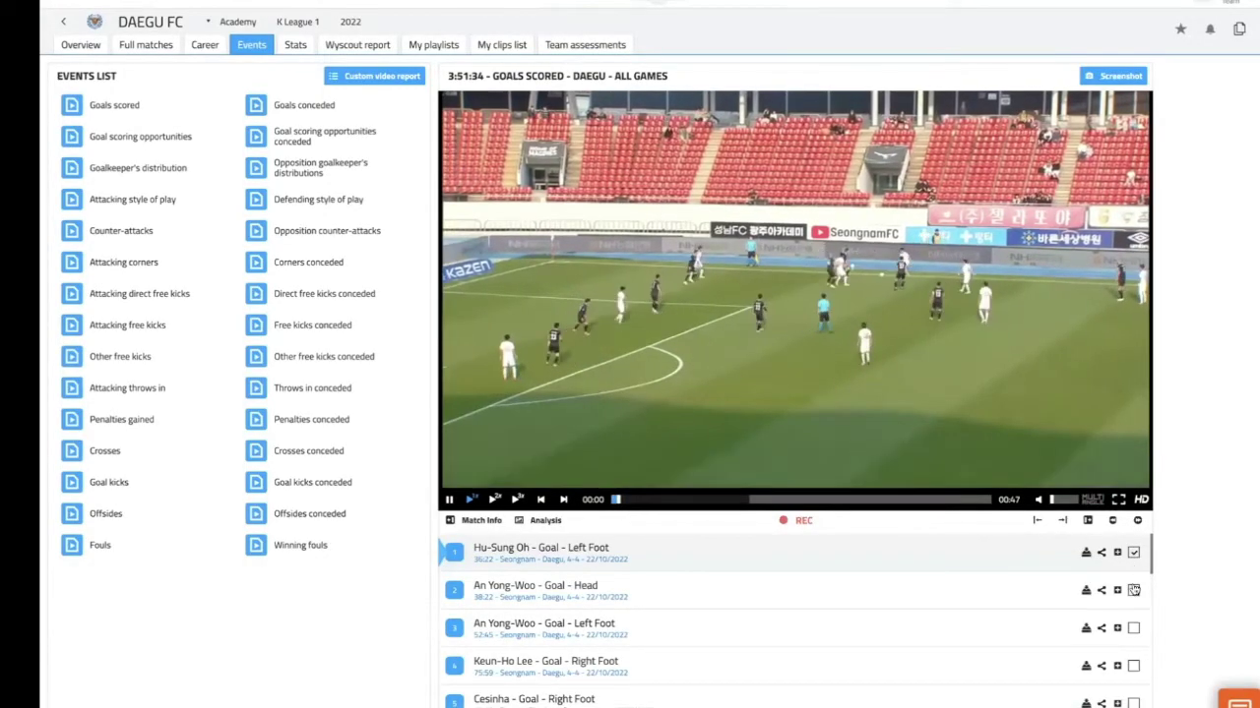
left_click(1134, 590)
left_click(1134, 628)
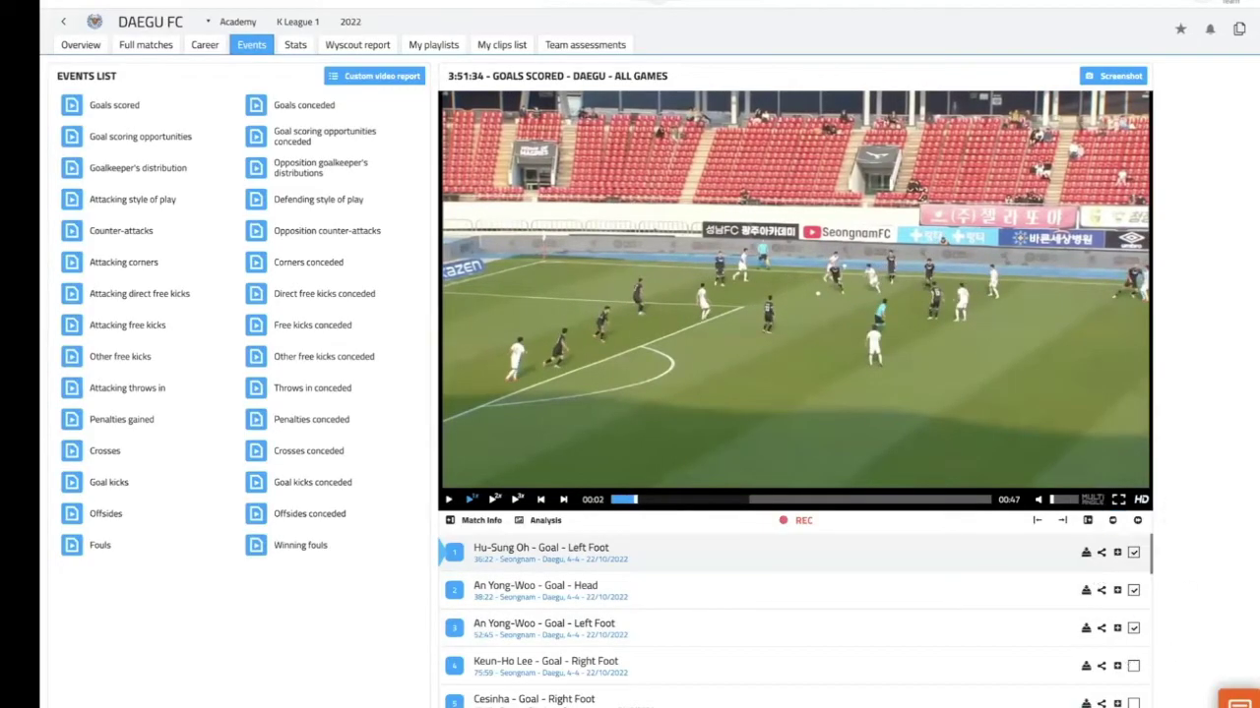
- Add the three selected goals scored clips to the Test_Daegu playlist
left_click(1117, 666)
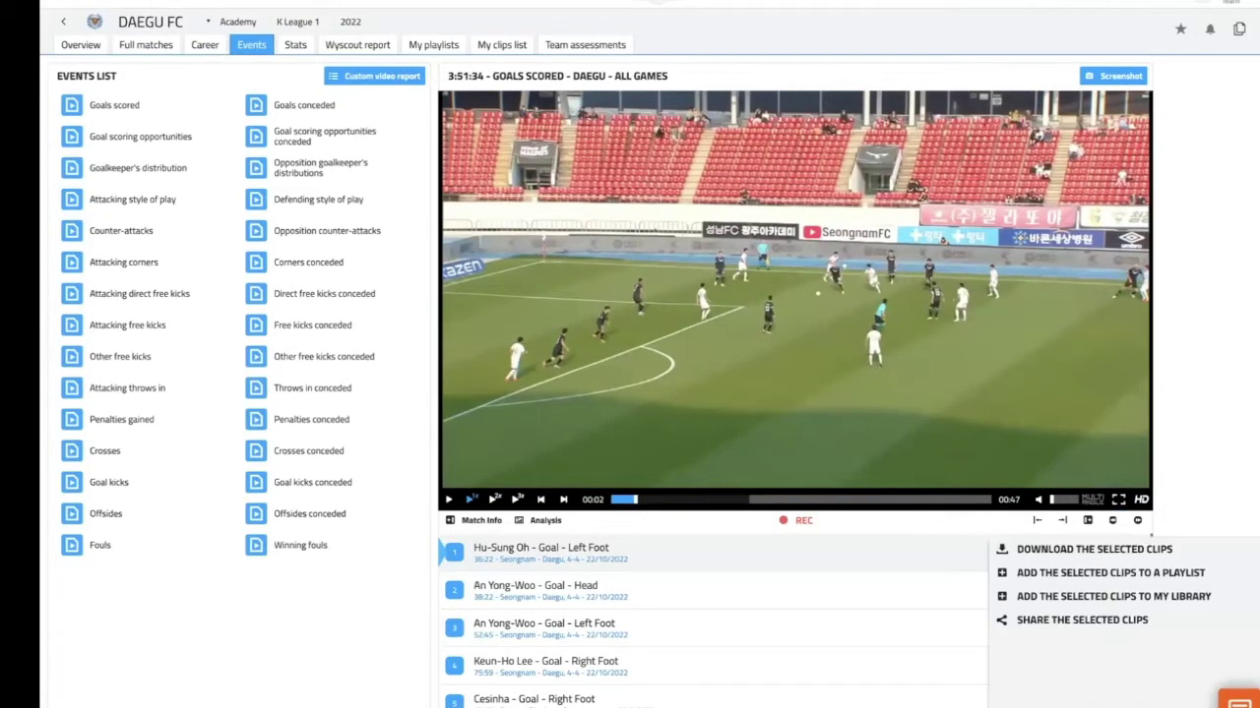
left_click(1076, 575)
left_click(504, 378)
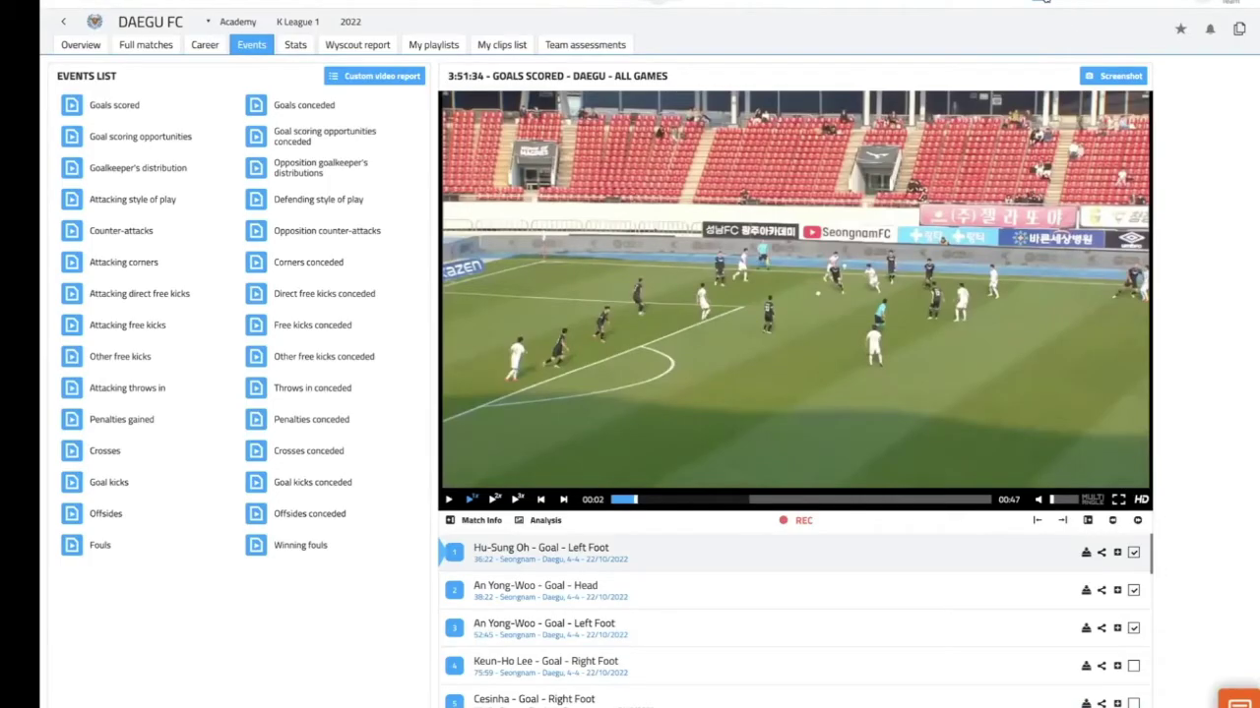
- Open the Test_Daegu playlist among the saved team playlists and review its list of clips
left_click(1058, 4)
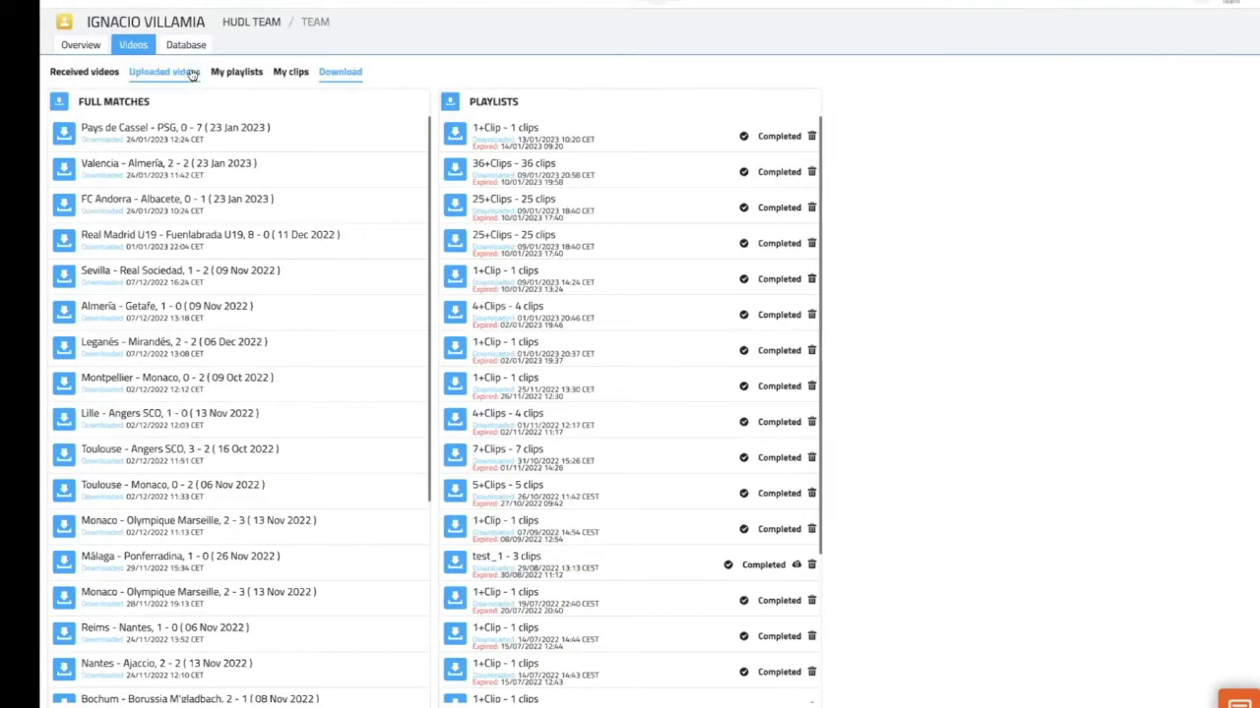
left_click(238, 74)
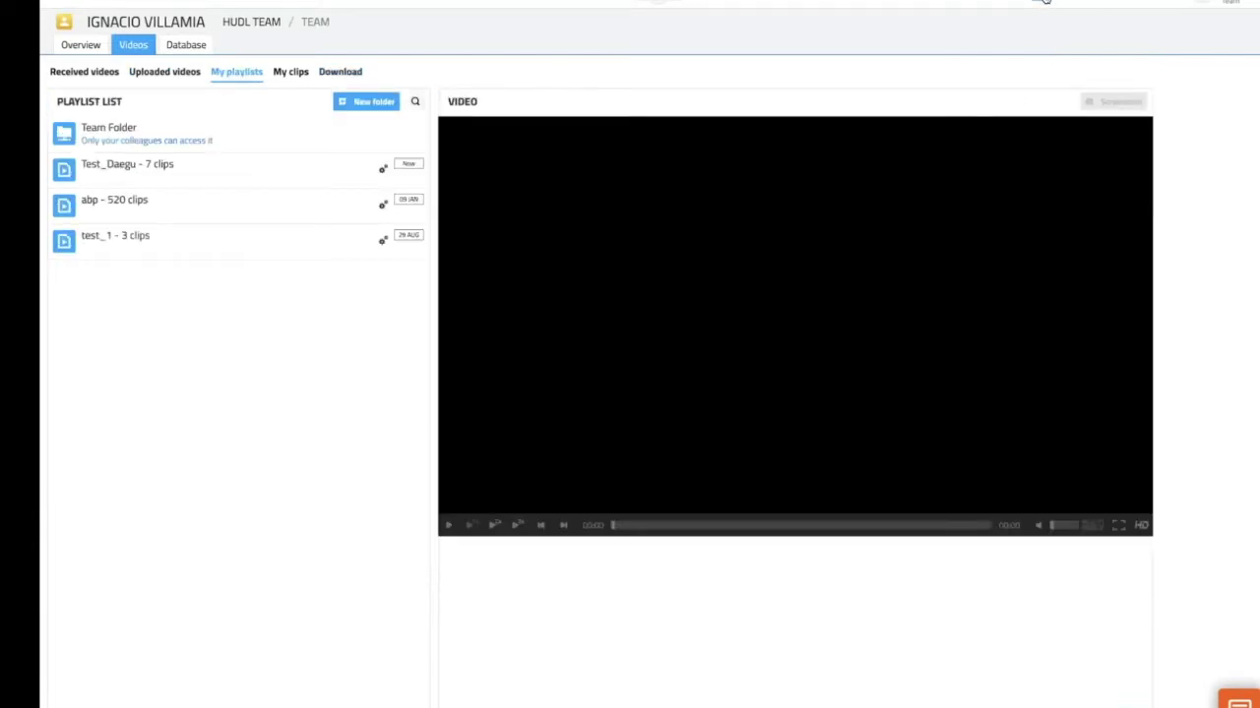
left_click(200, 183)
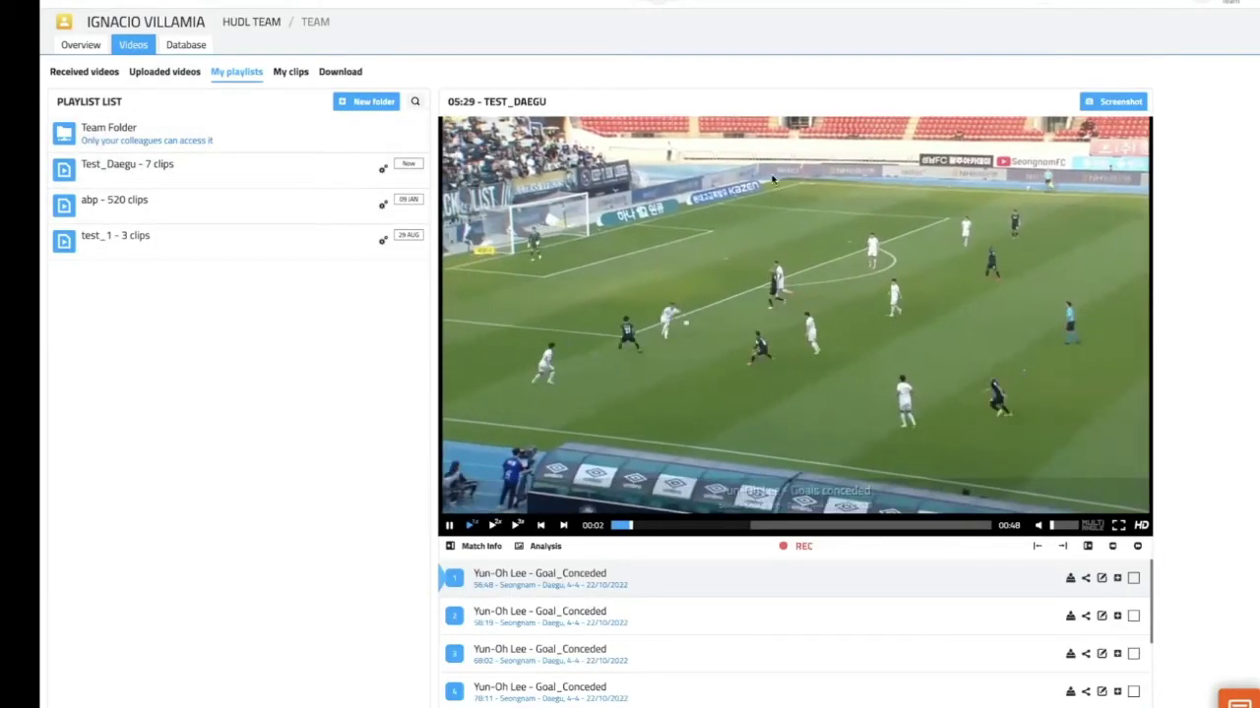
scroll(1046, 675, "down", 2)
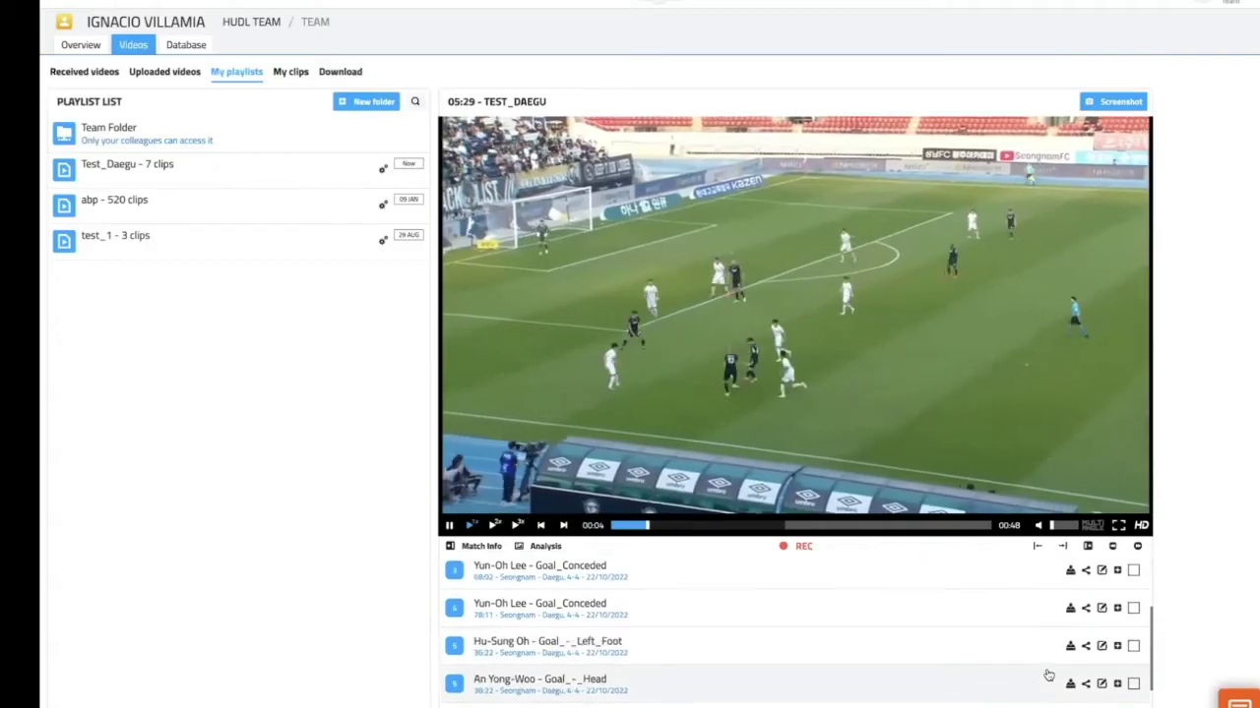
scroll(1017, 600, "down", 1)
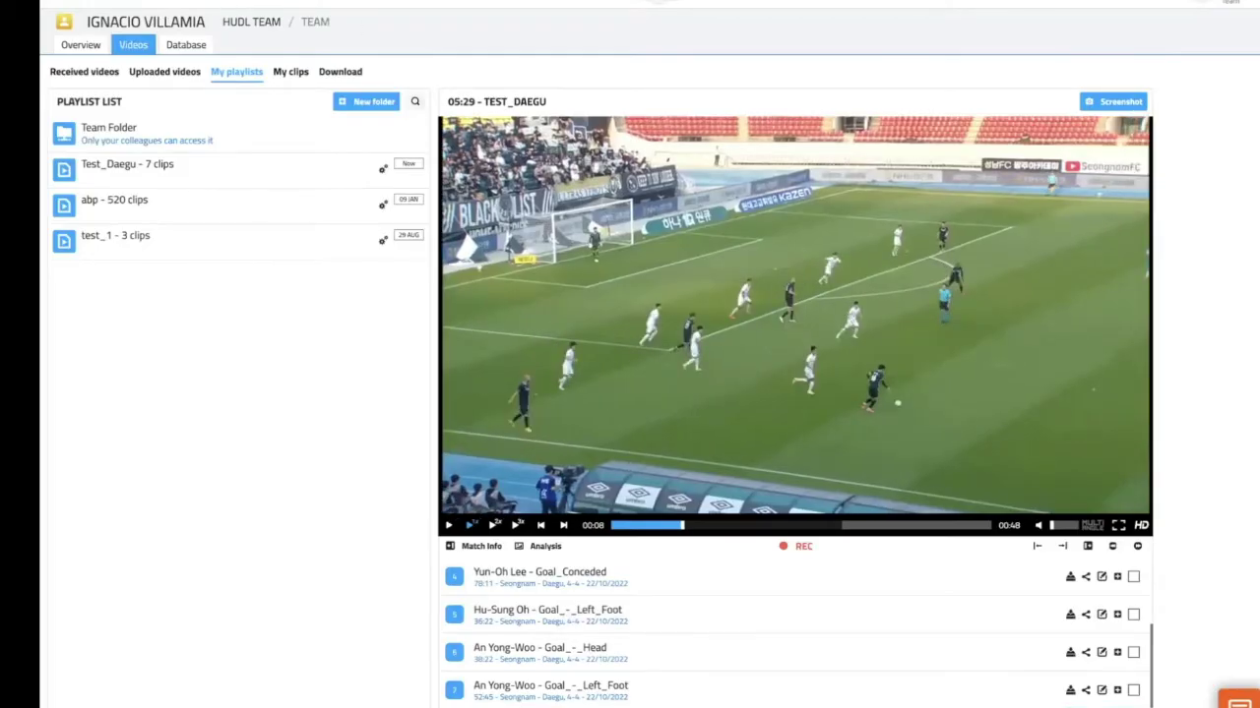
- Save the two edited goals conceded clips and open one of them from Daegu's clips list
left_click(227, 6)
left_click(425, 51)
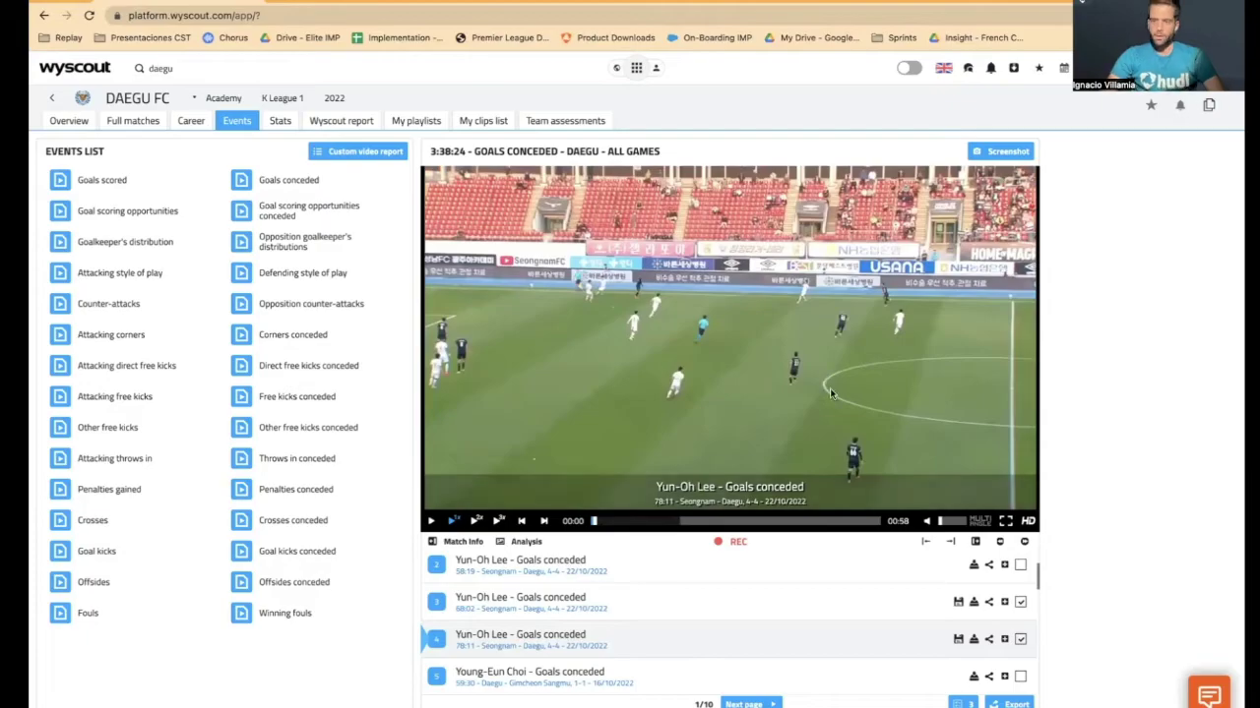
left_click(959, 606)
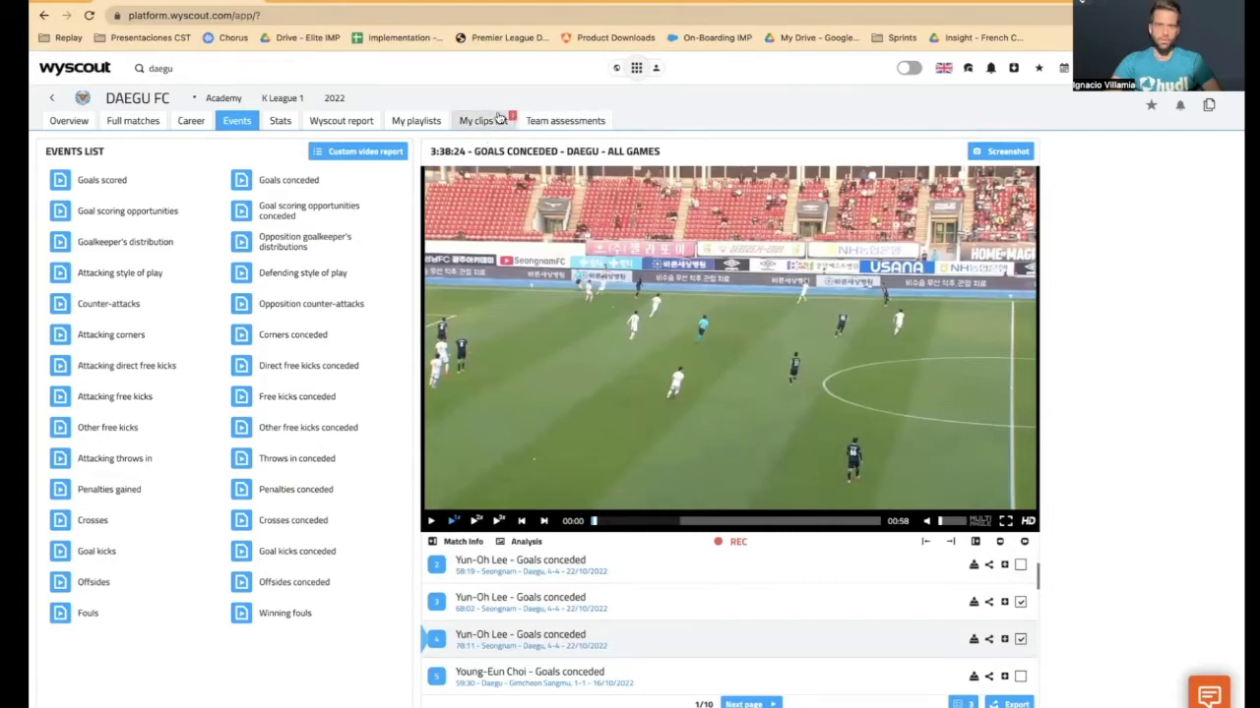
left_click(490, 120)
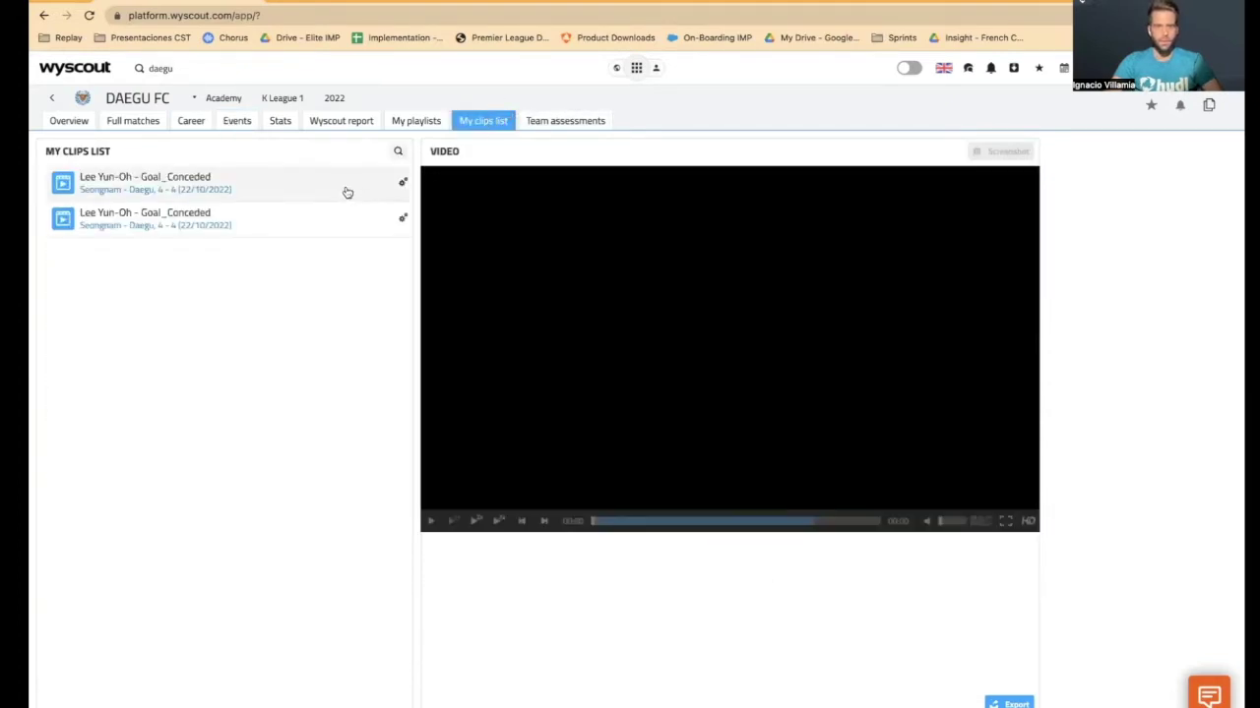
left_click(773, 370)
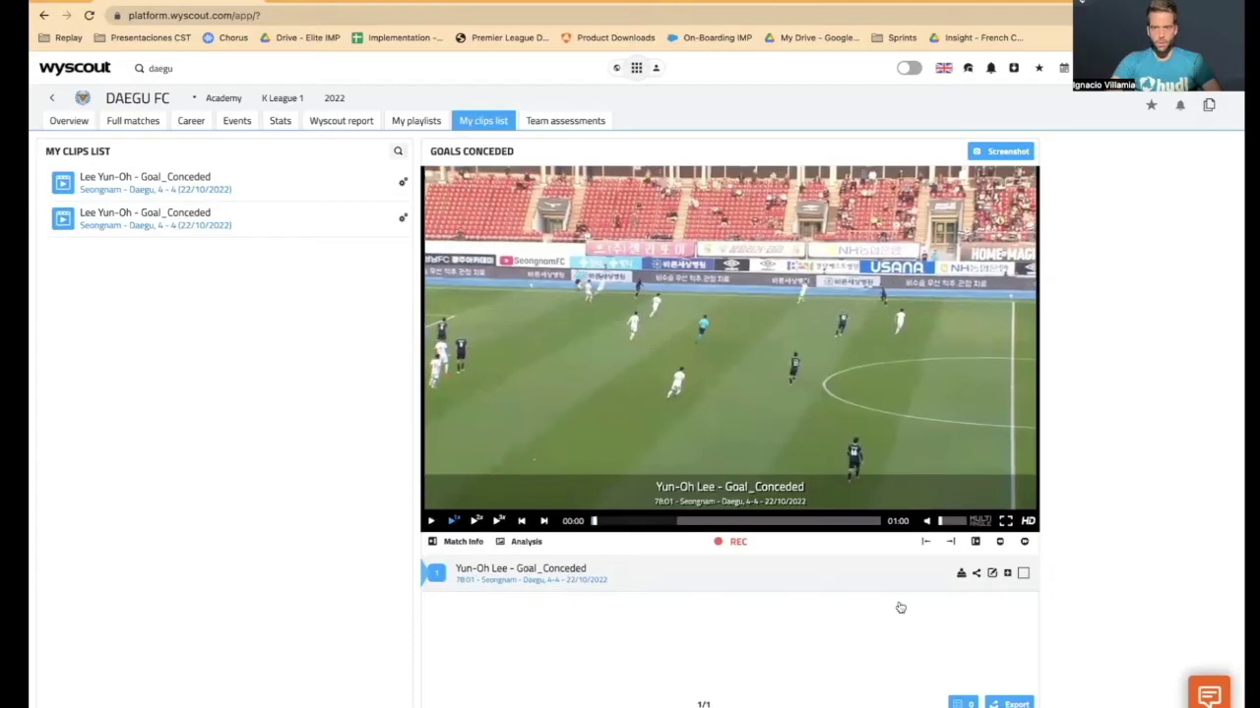
- Start sharing the opened goals conceded clip in a message addressed to a colleague, and close the message without sending it
left_click(1023, 573)
left_click(1011, 703)
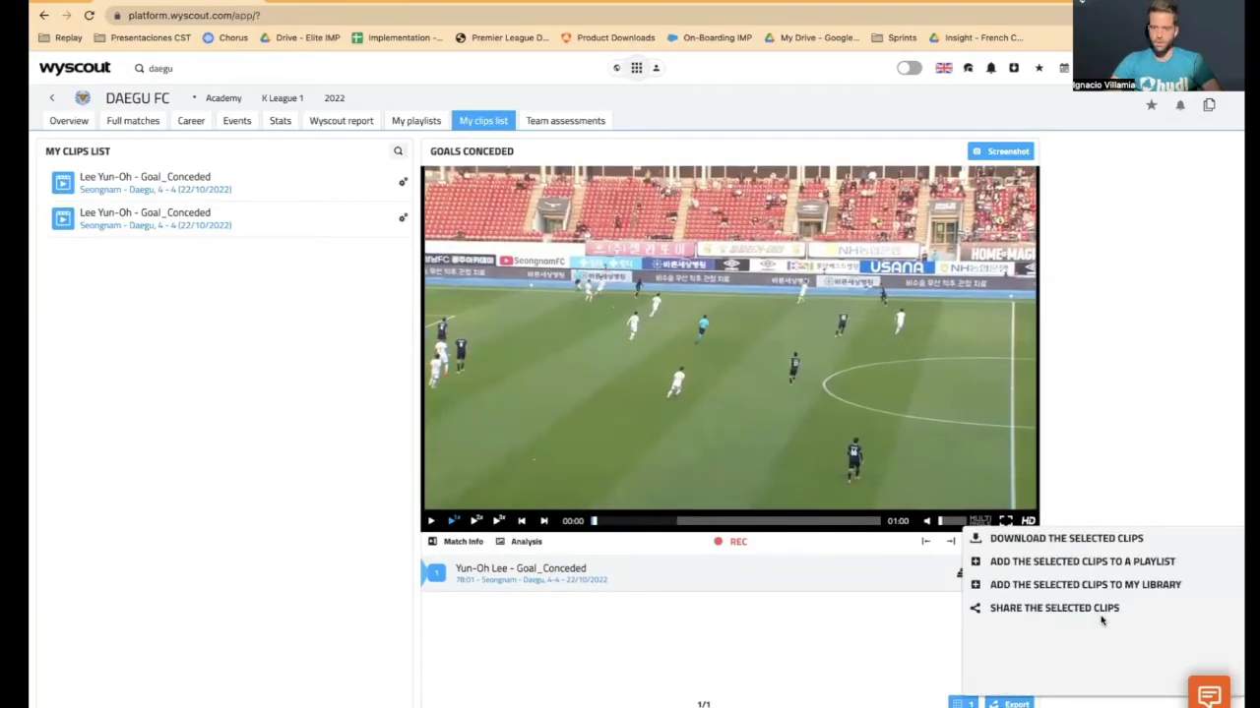
left_click(1008, 612)
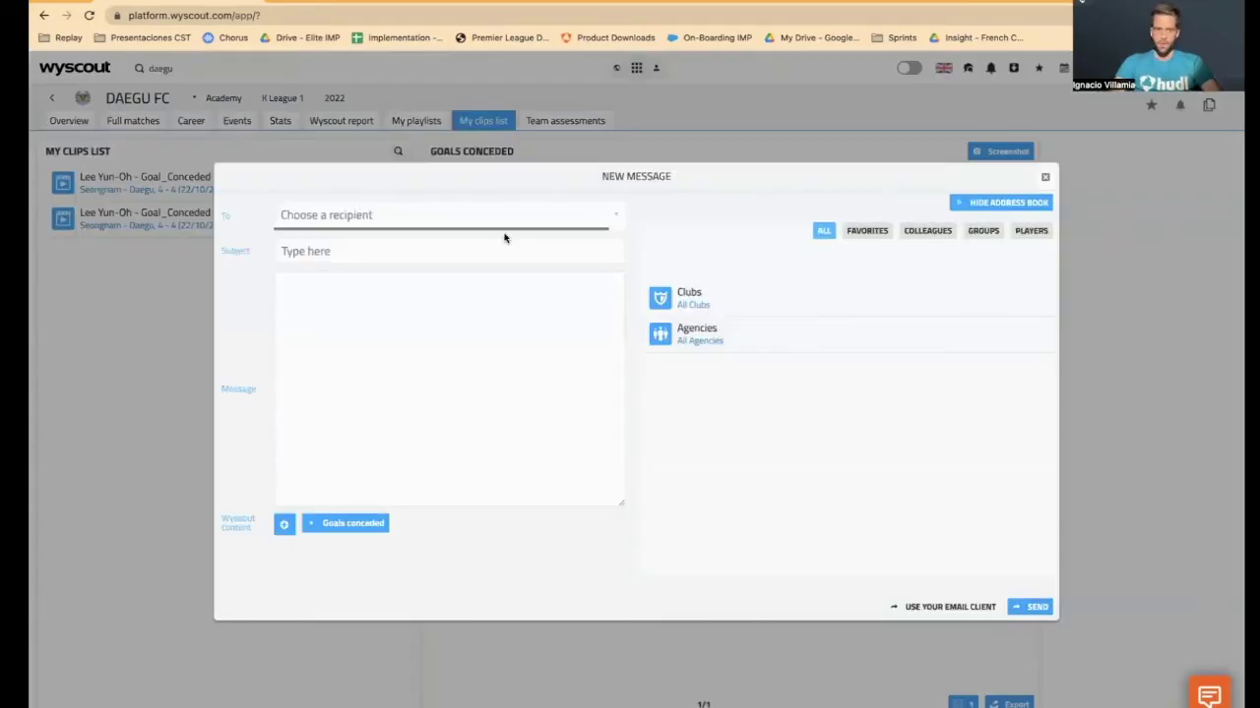
type("shayne")
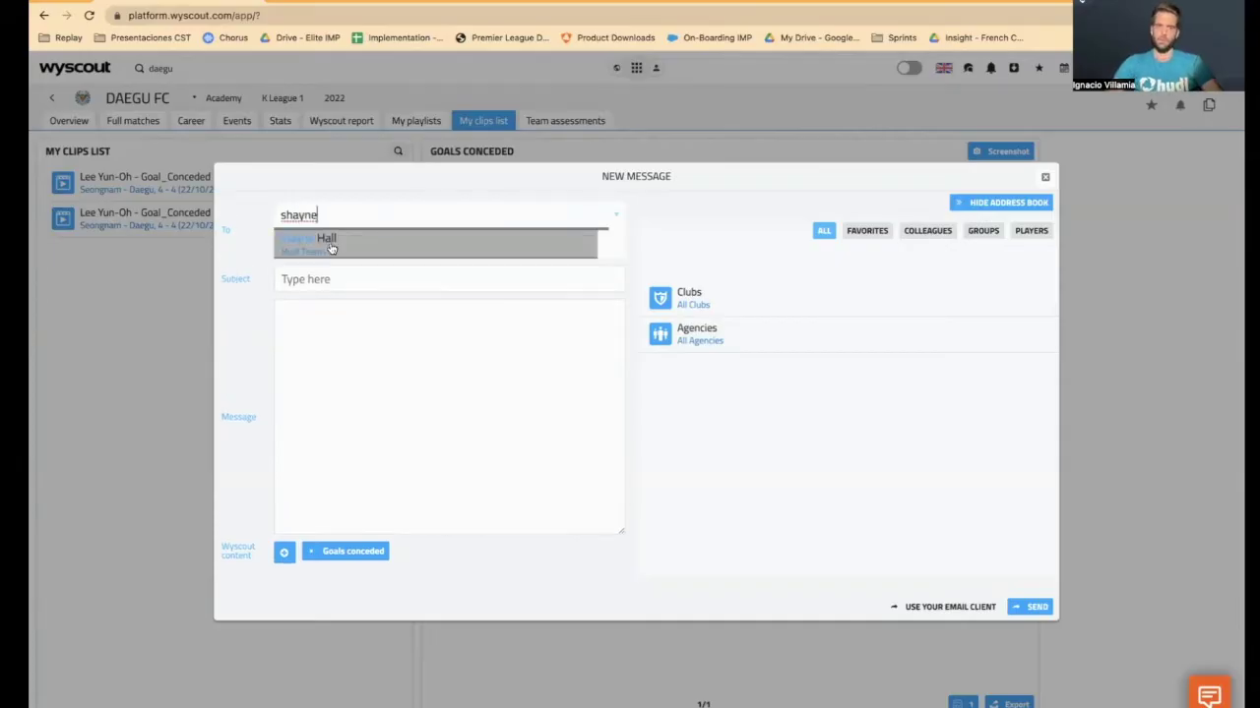
left_click(332, 246)
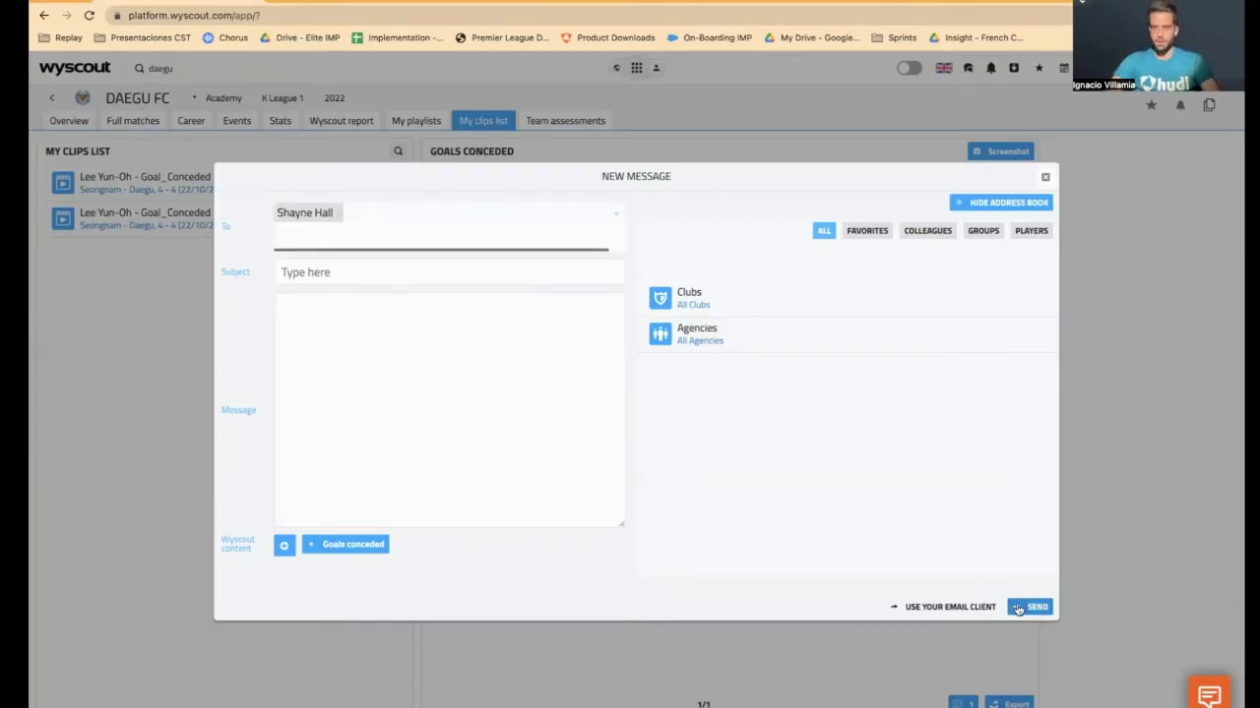
left_click(1046, 179)
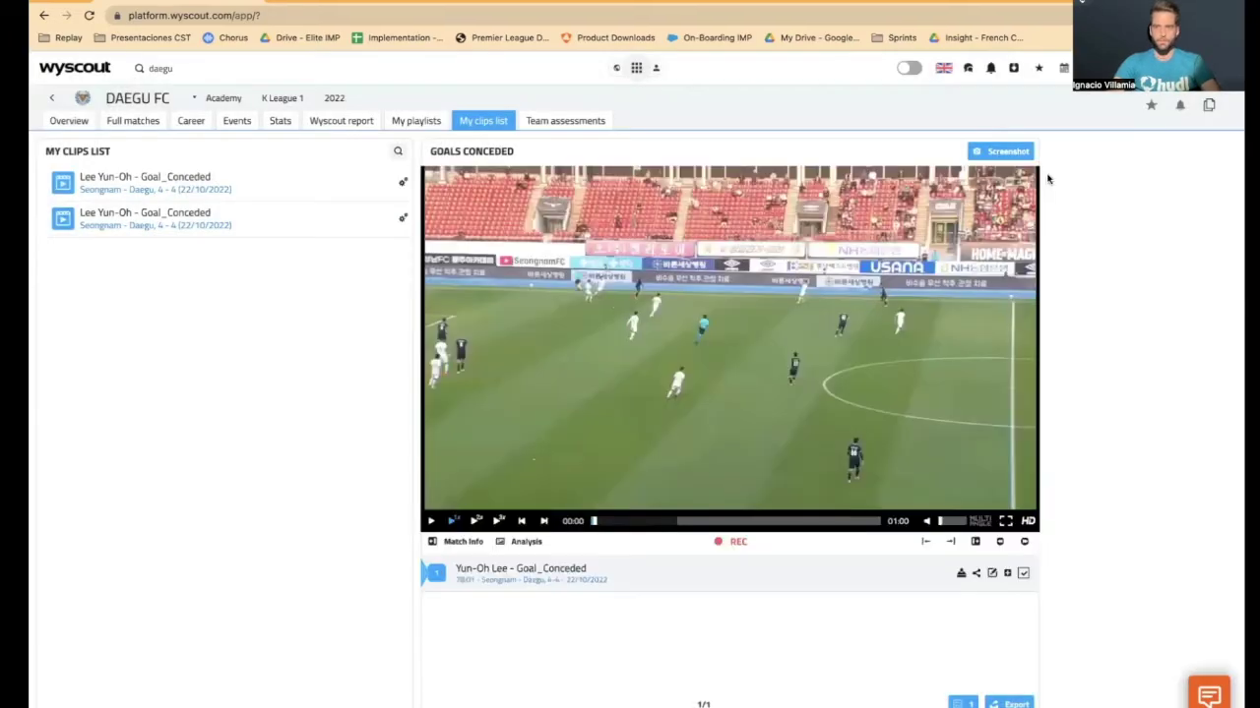
key("alt+Tab")
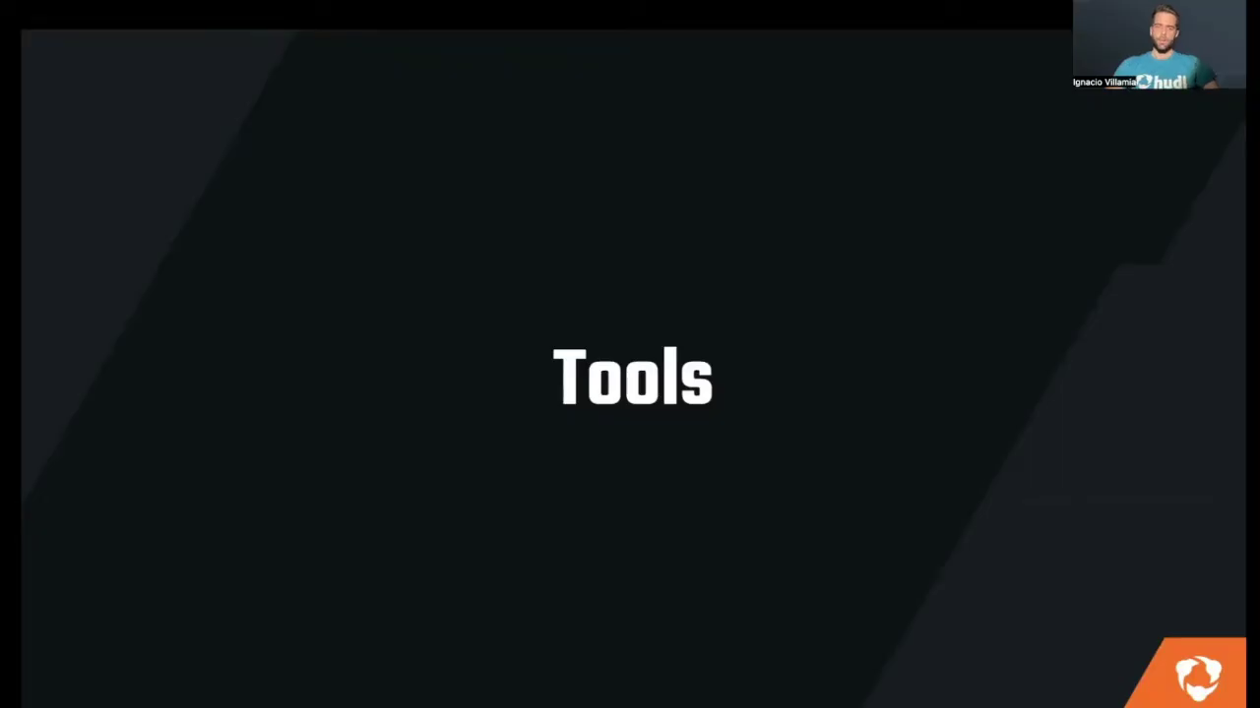
key("Right")
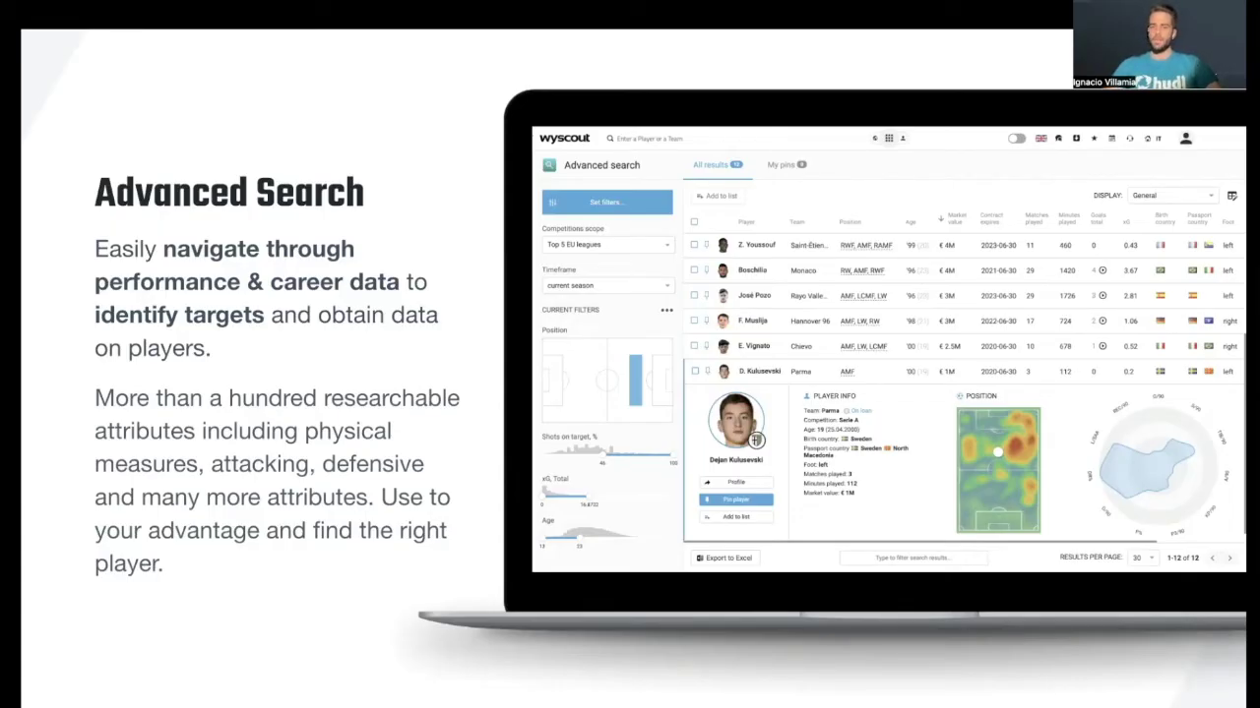
- Switch back to Wyscout, open Advanced Search and set the competitions scope to Sweden's Superettan
key("alt+Tab")
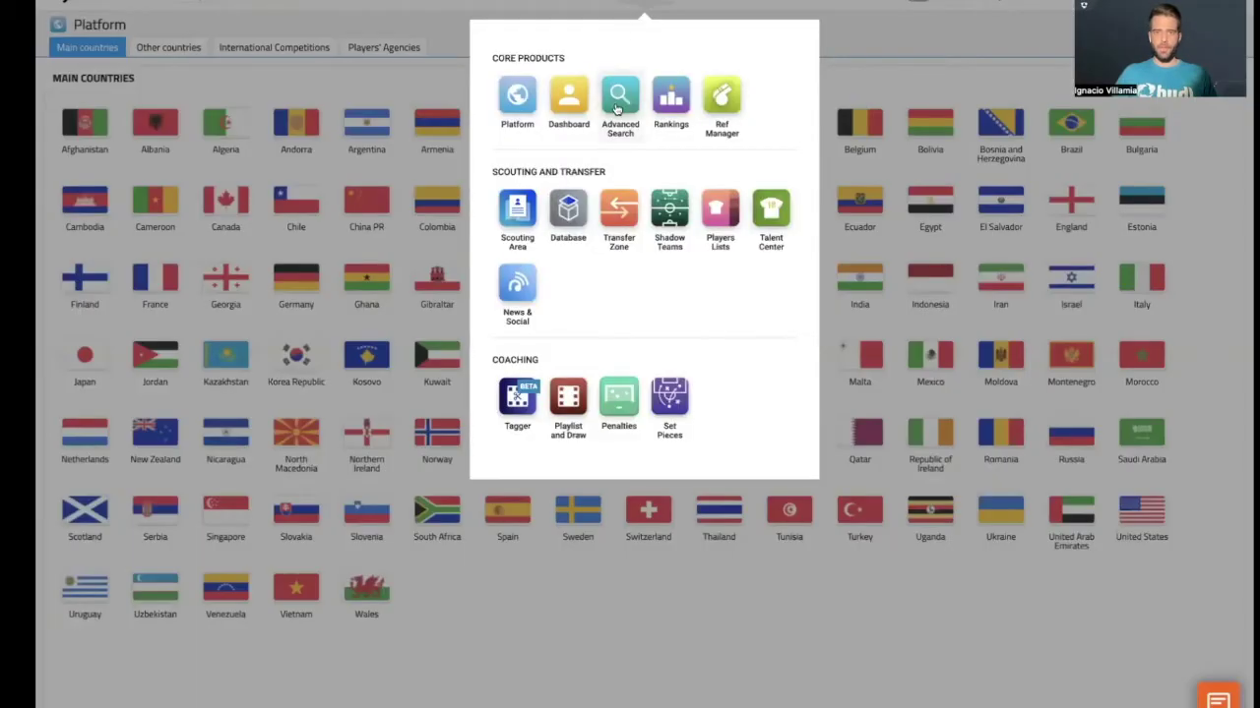
left_click(617, 109)
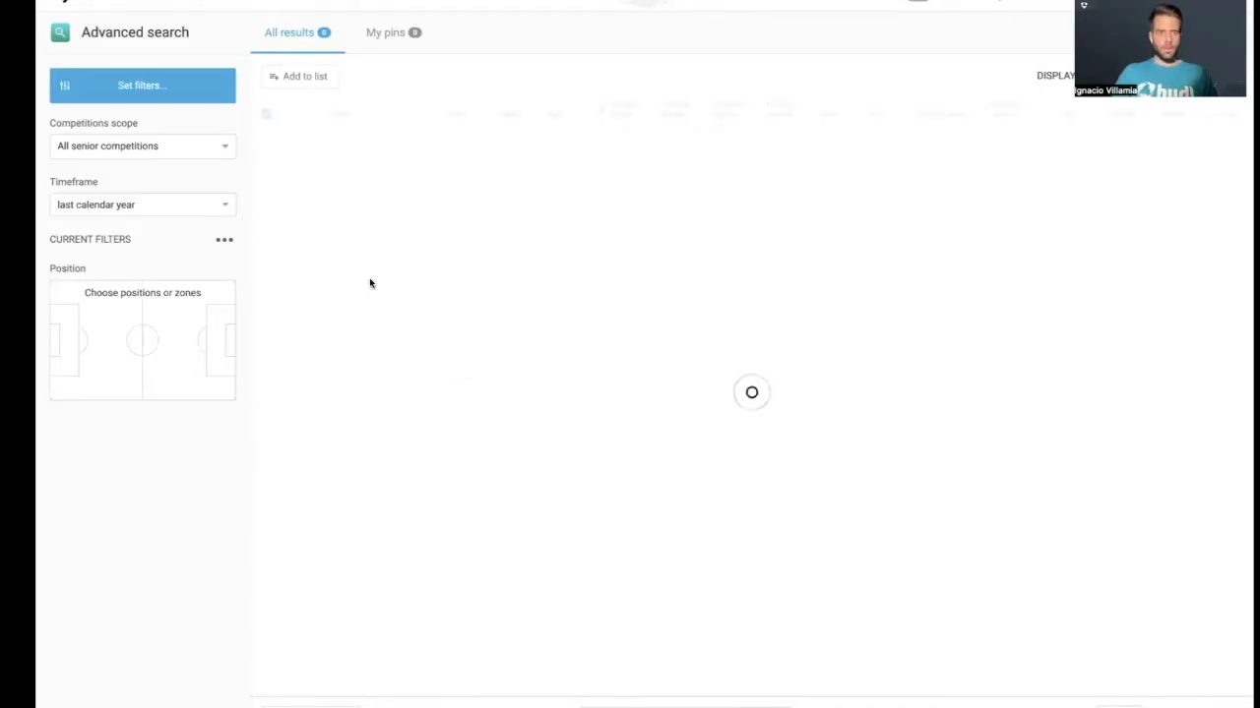
left_click(222, 150)
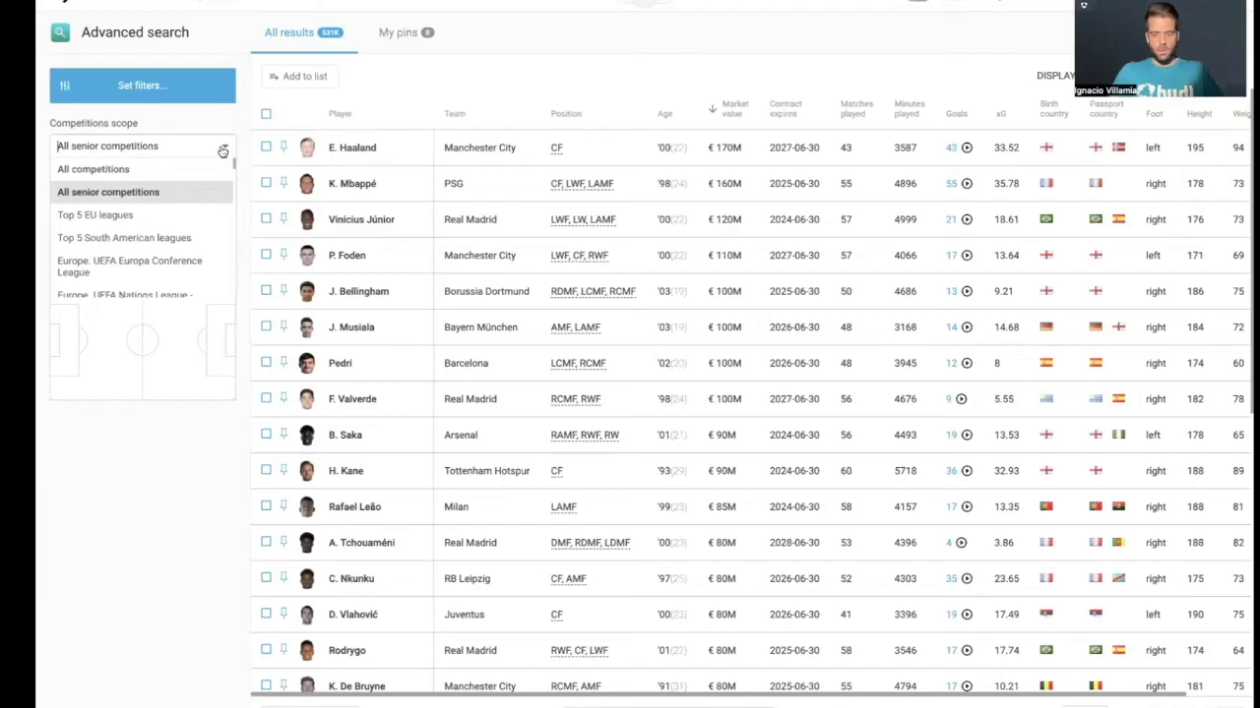
type("superet")
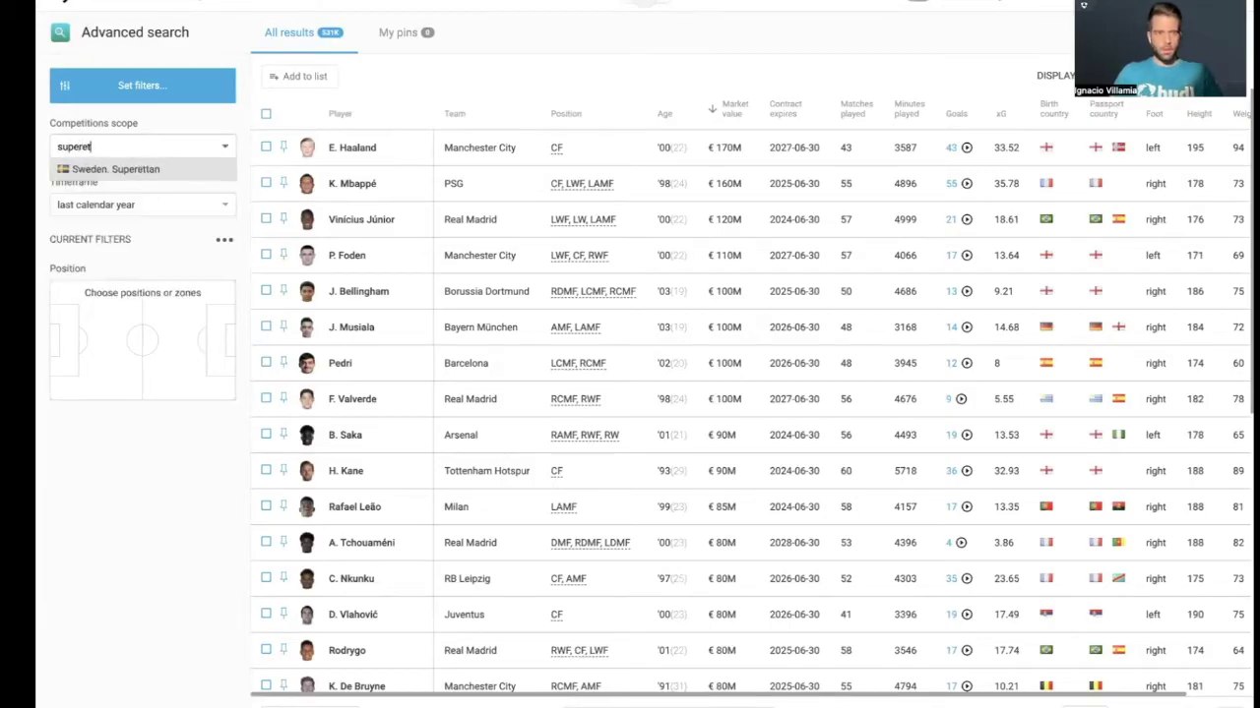
left_click(191, 170)
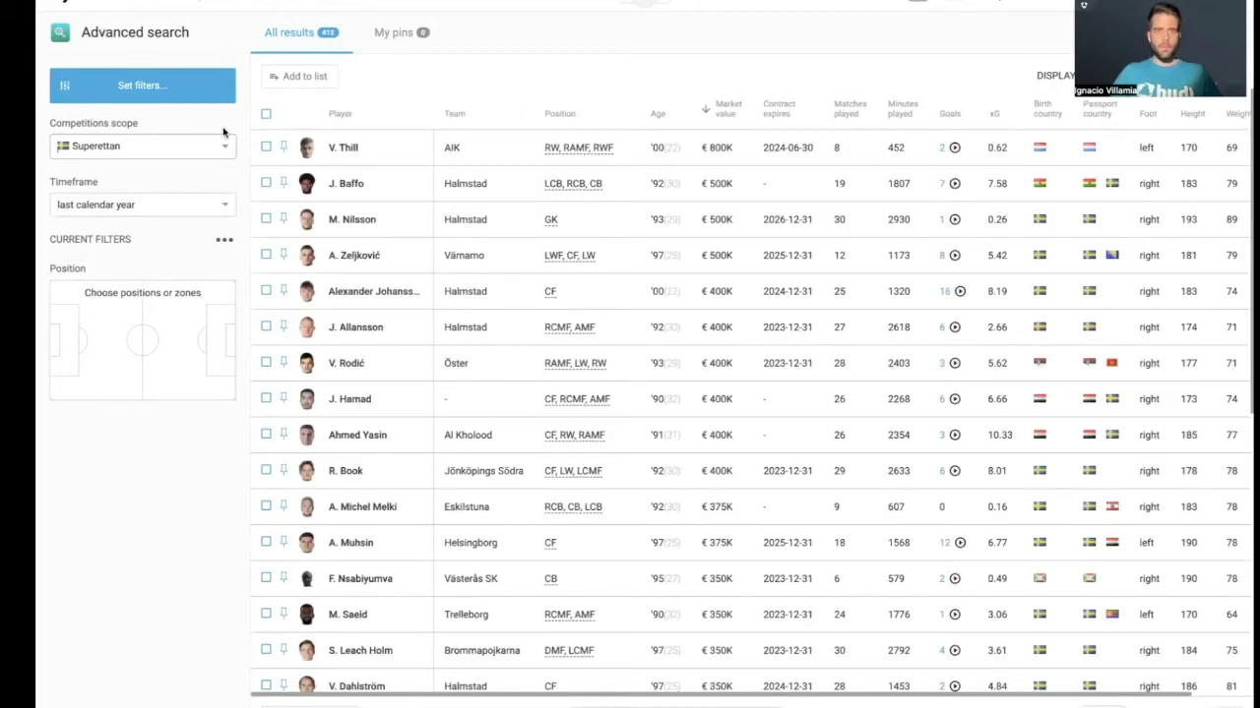
- Add Age and Height to the general player search filters
left_click(162, 95)
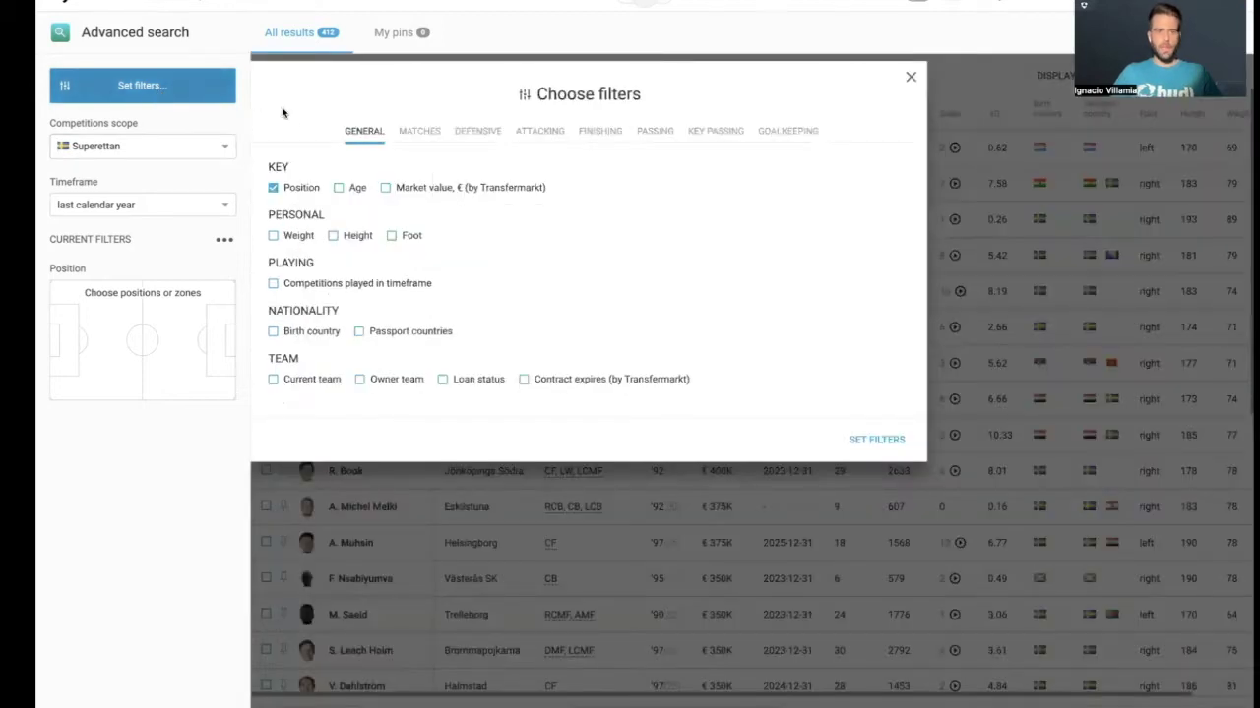
left_click(337, 187)
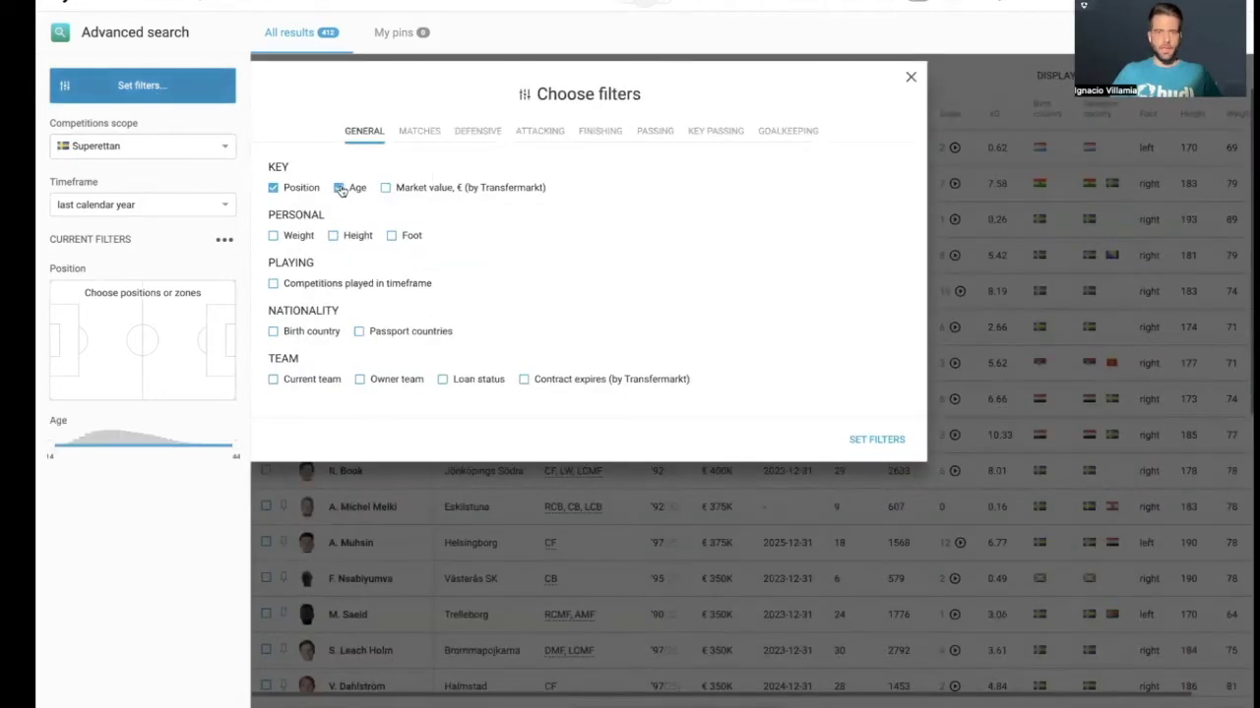
left_click(345, 238)
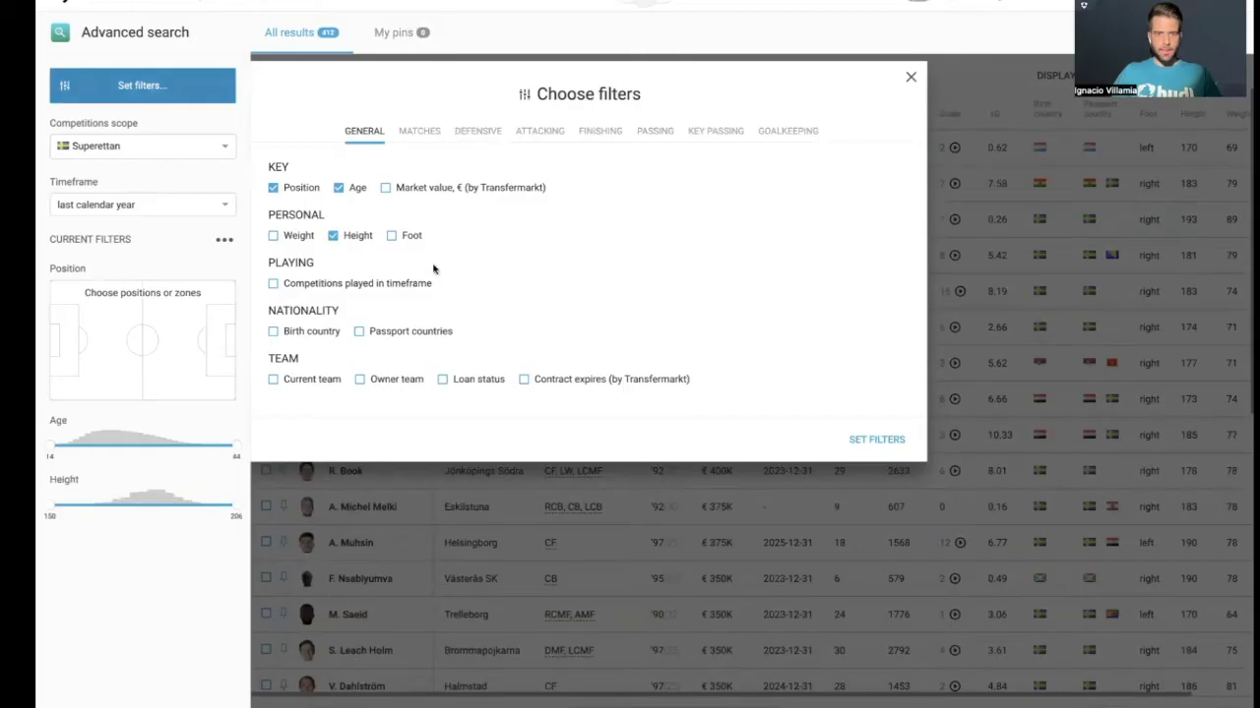
- Add and apply defensive filters for successful defensive actions per 90, defensive duels won %, won aerial duels % and interceptions per 90
left_click(477, 137)
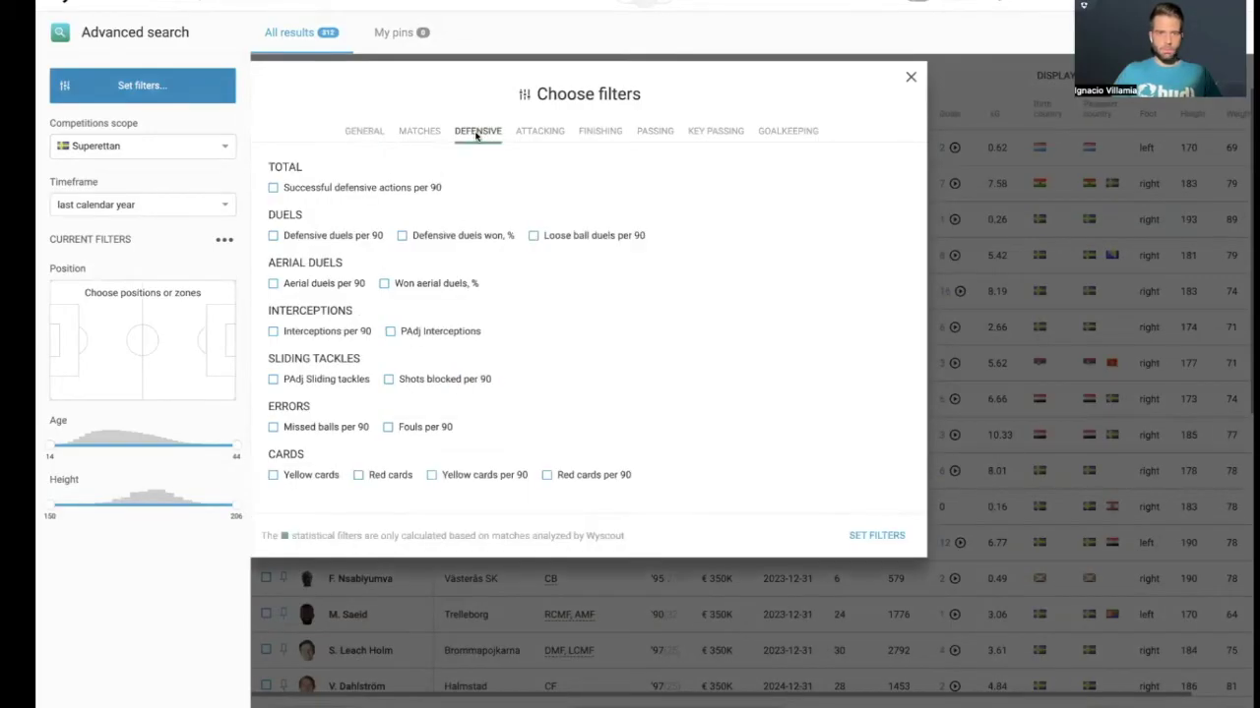
left_click(276, 188)
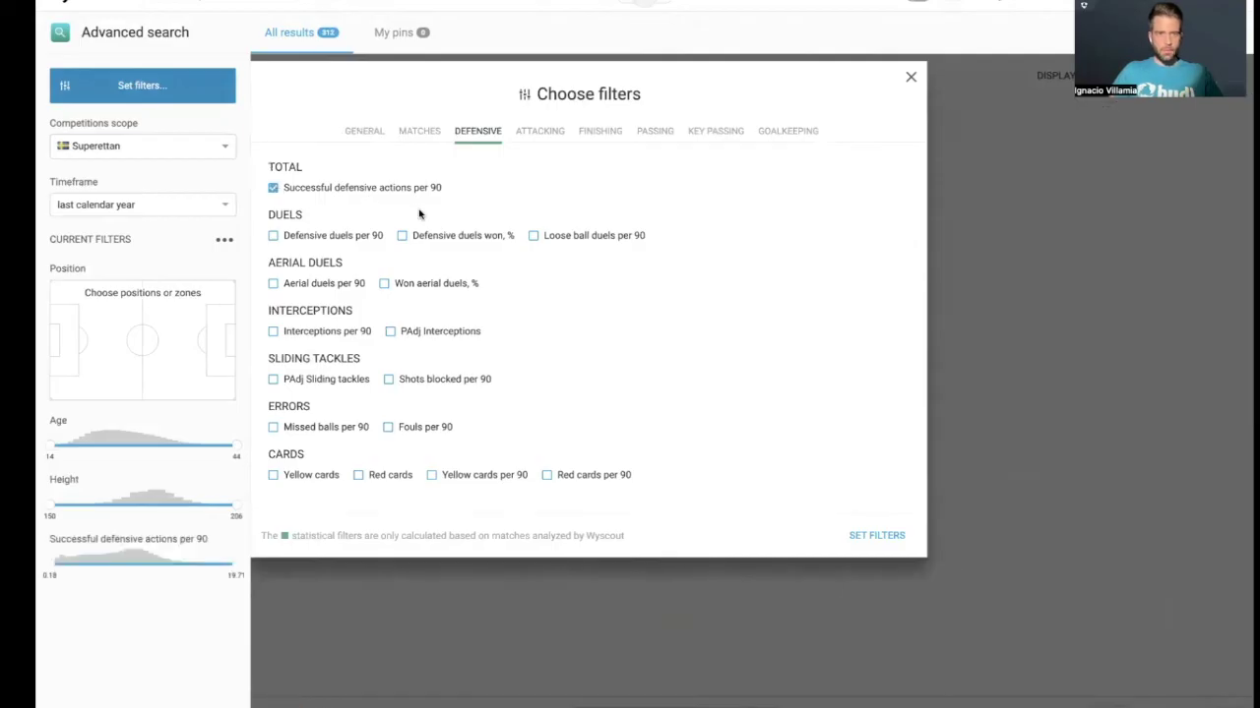
left_click(403, 236)
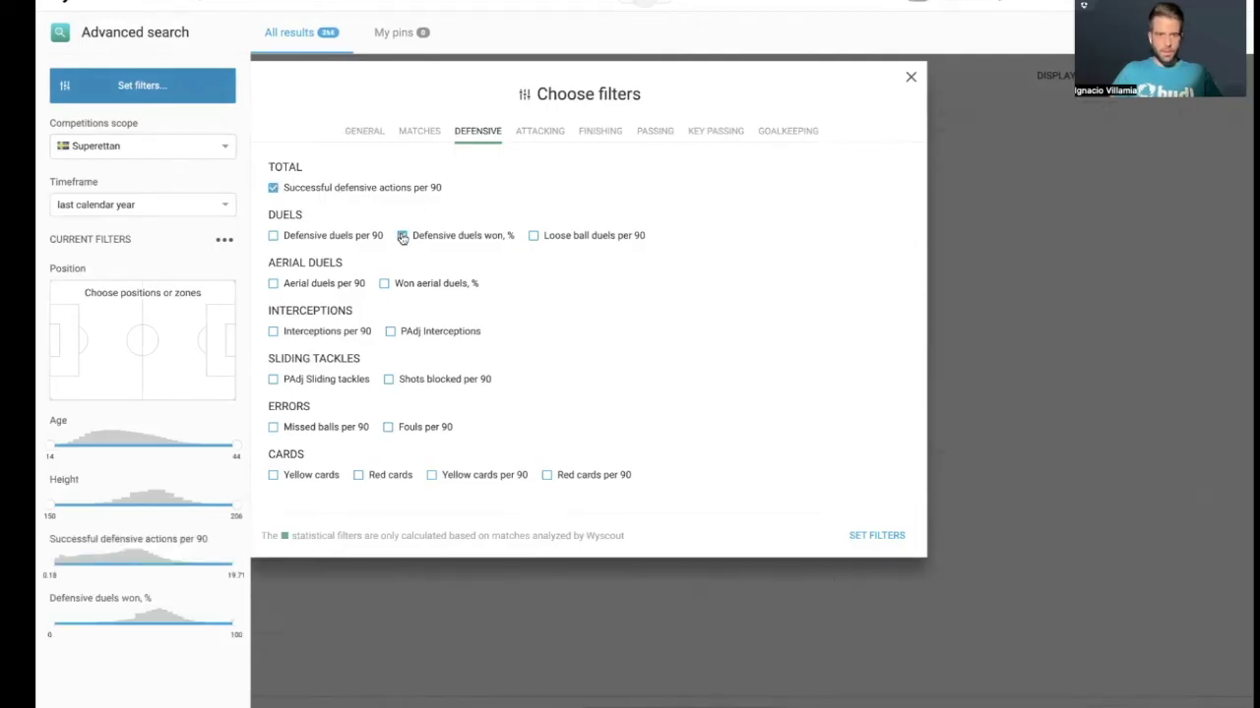
left_click(384, 283)
left_click(274, 332)
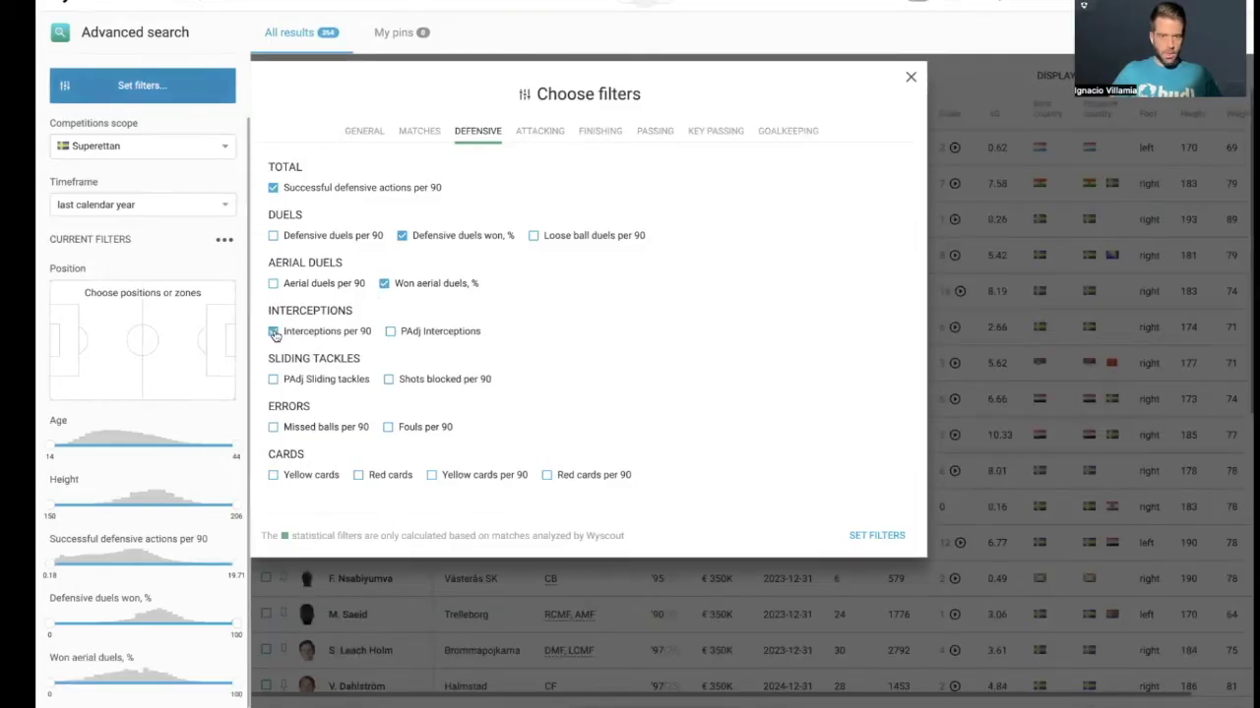
left_click(874, 536)
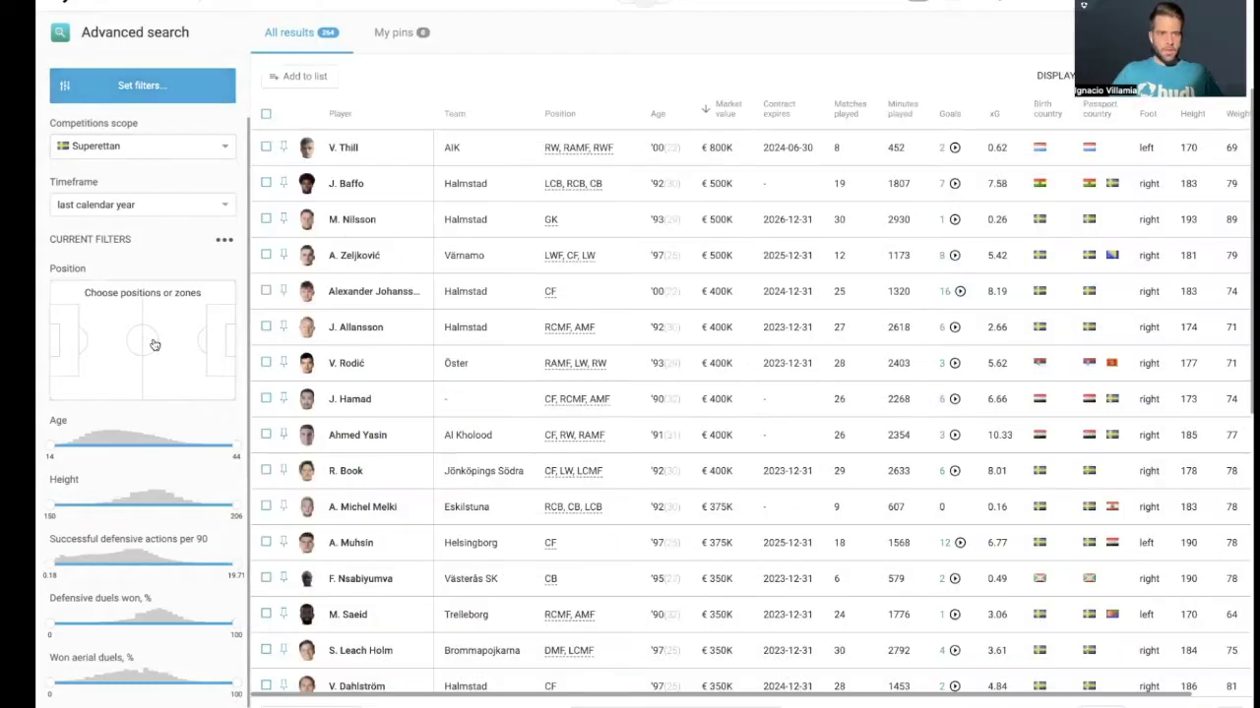
- Restrict the position filter to the left-back zone of the pitch
scroll(152, 354, "down", 1)
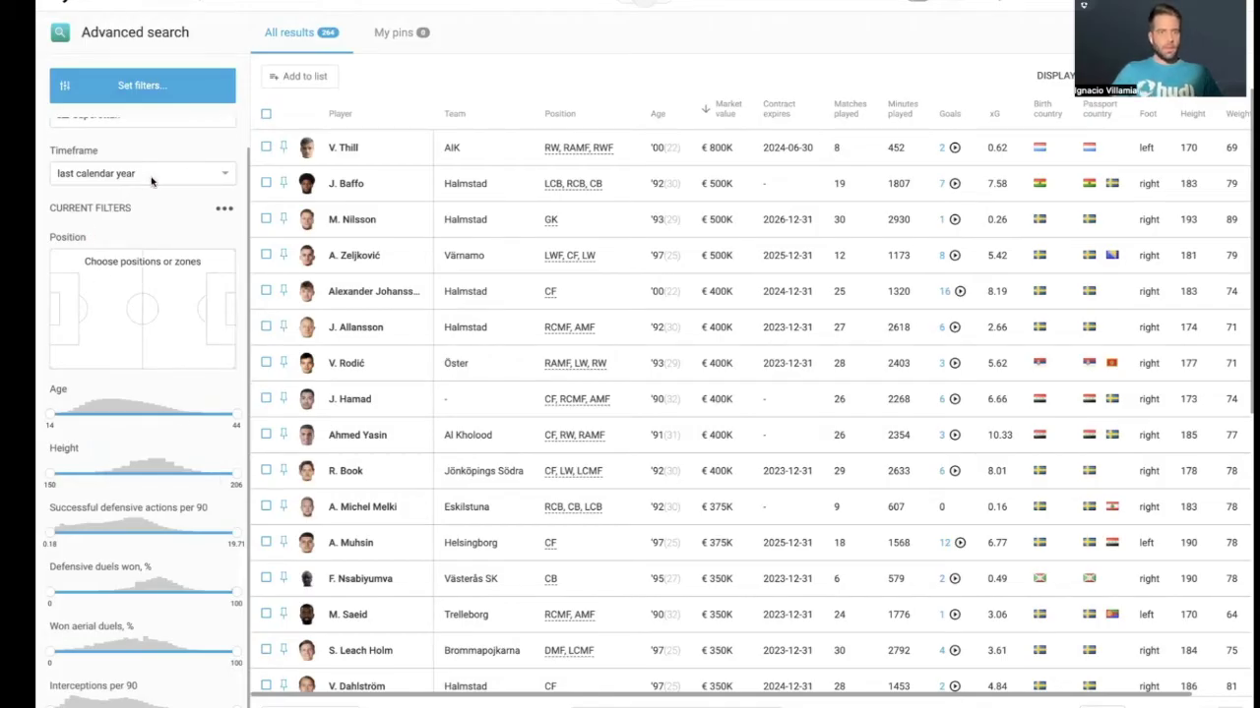
scroll(150, 179, "up", 1)
left_click(139, 295)
left_click(354, 331)
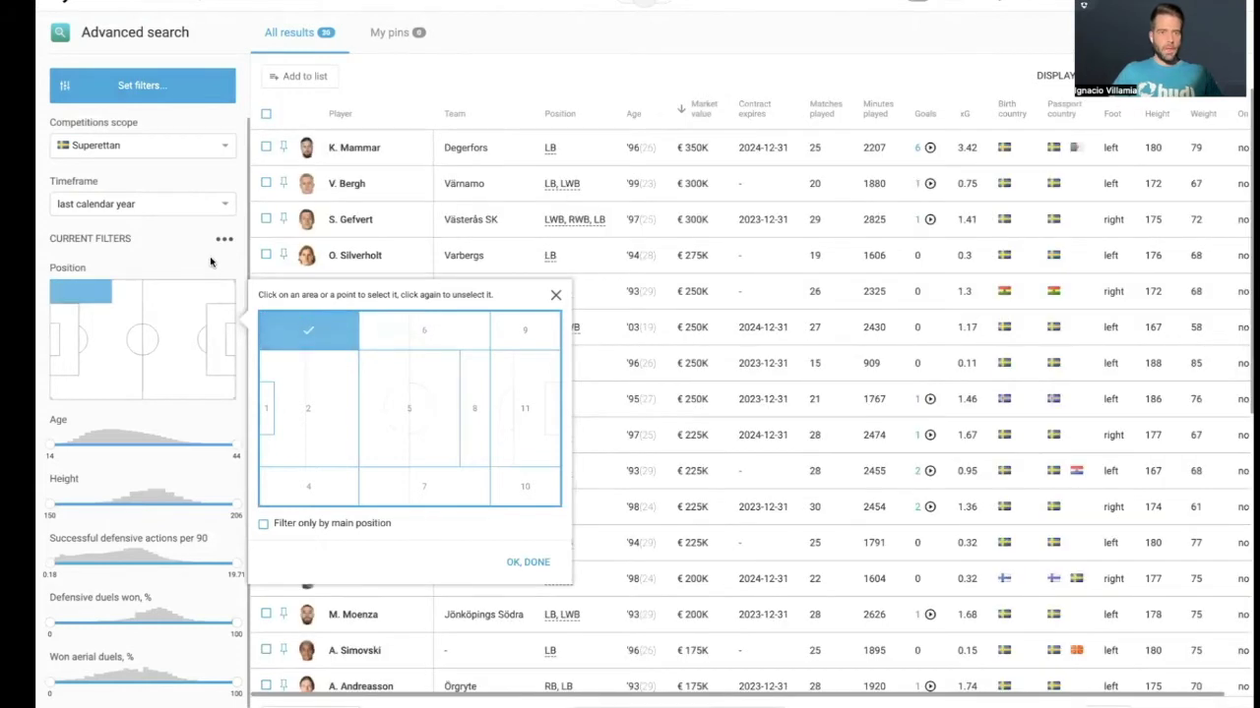
left_click(211, 275)
- Limit the player search to a maximum age of 27 and a minimum height of 172
left_click_drag(235, 447, 131, 443)
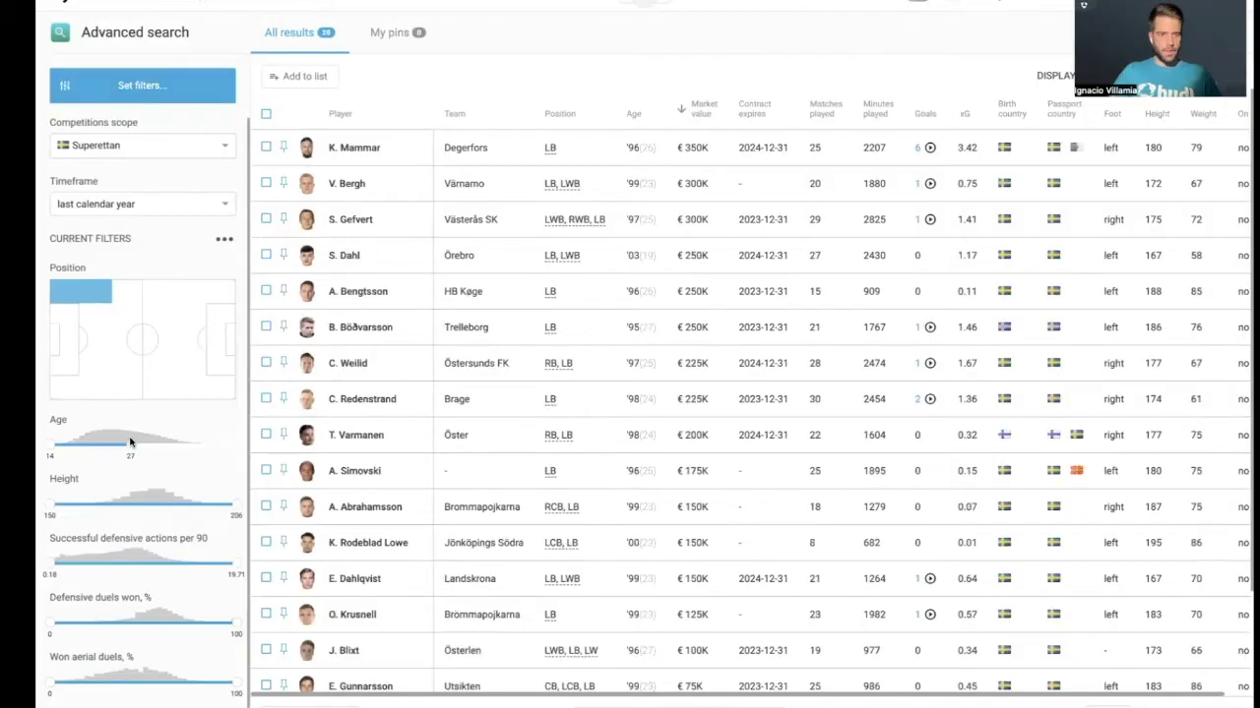
left_click_drag(52, 507, 126, 508)
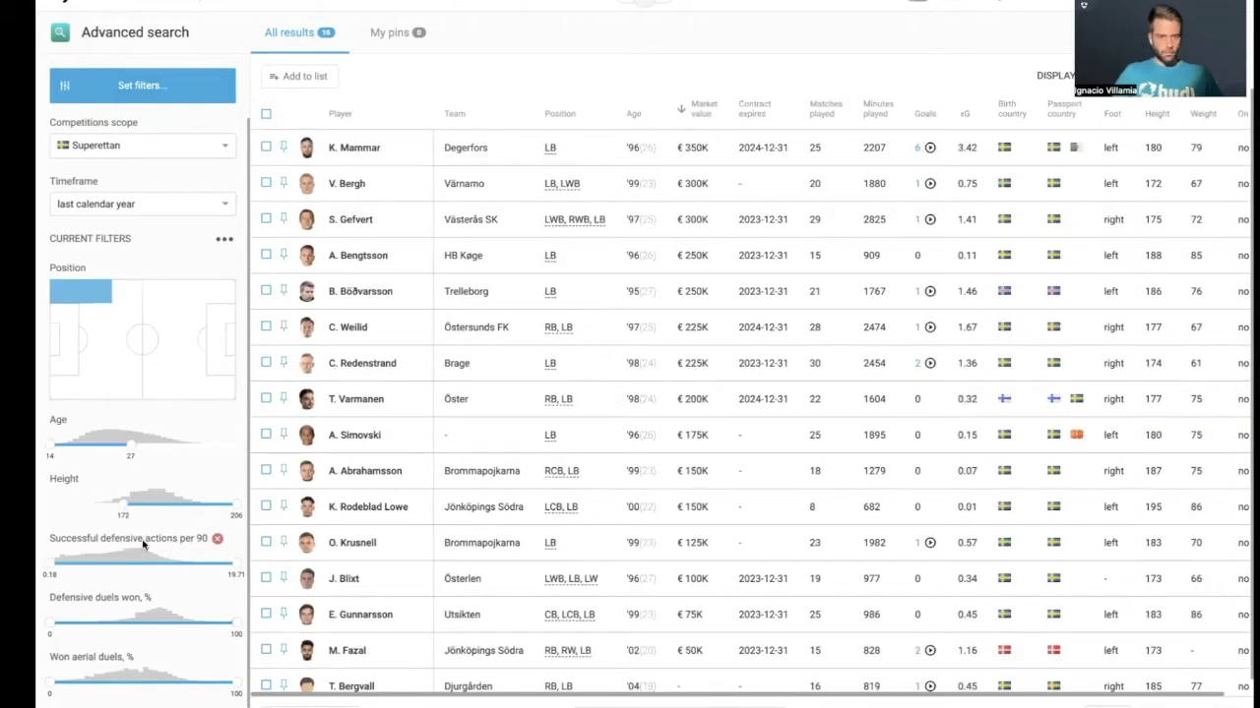
- Set minimums of 8.38 successful defensive actions per 90, 56% defensive duels won and 50% won aerial duels
left_click_drag(49, 566, 125, 565)
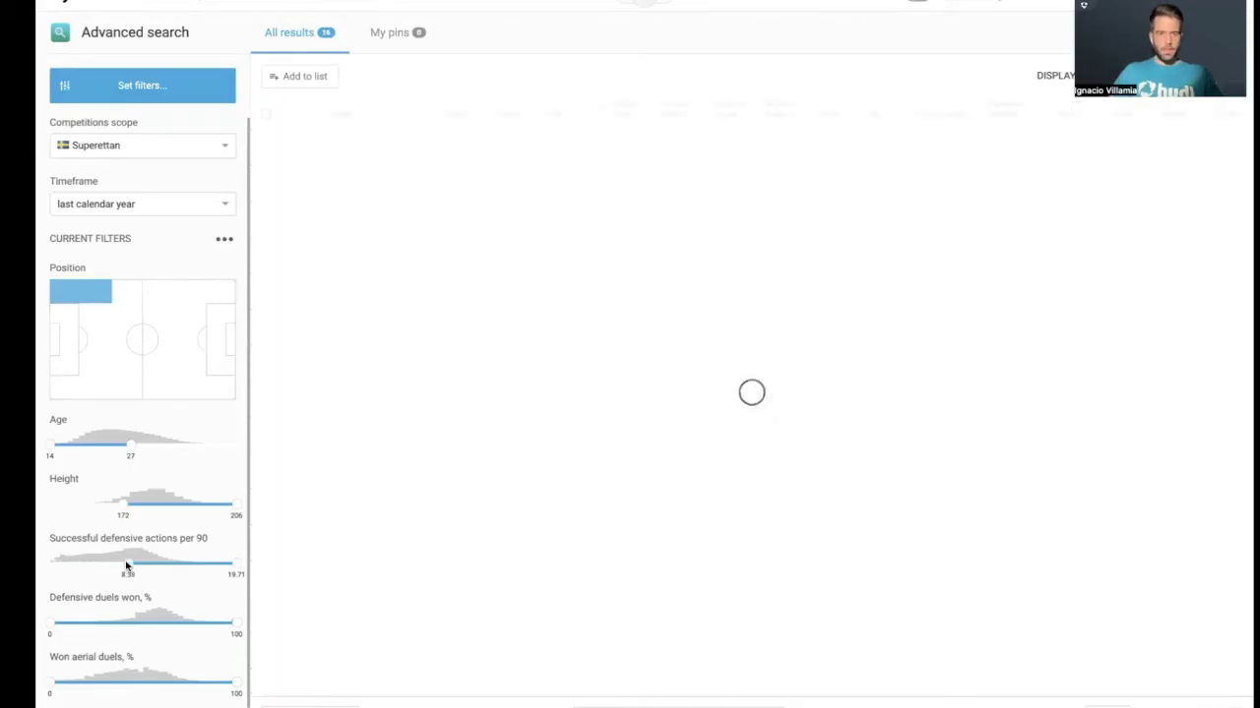
scroll(139, 462, "down", 1)
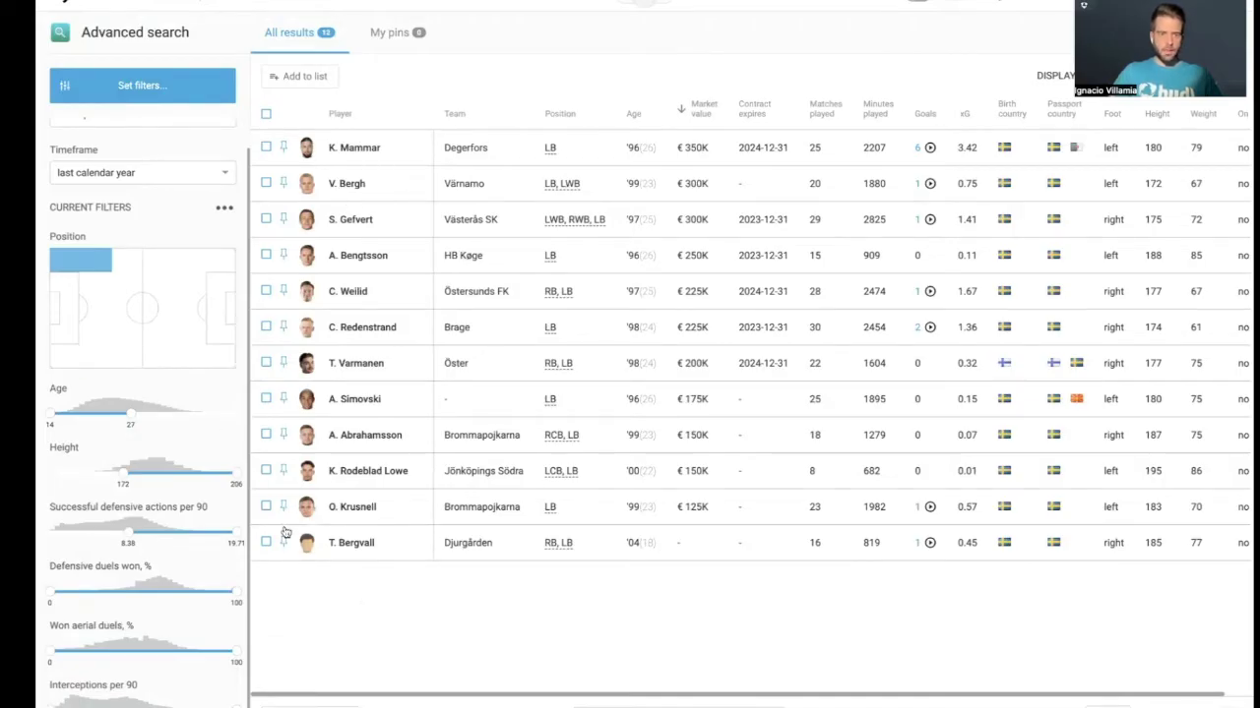
mouse_move(85, 569)
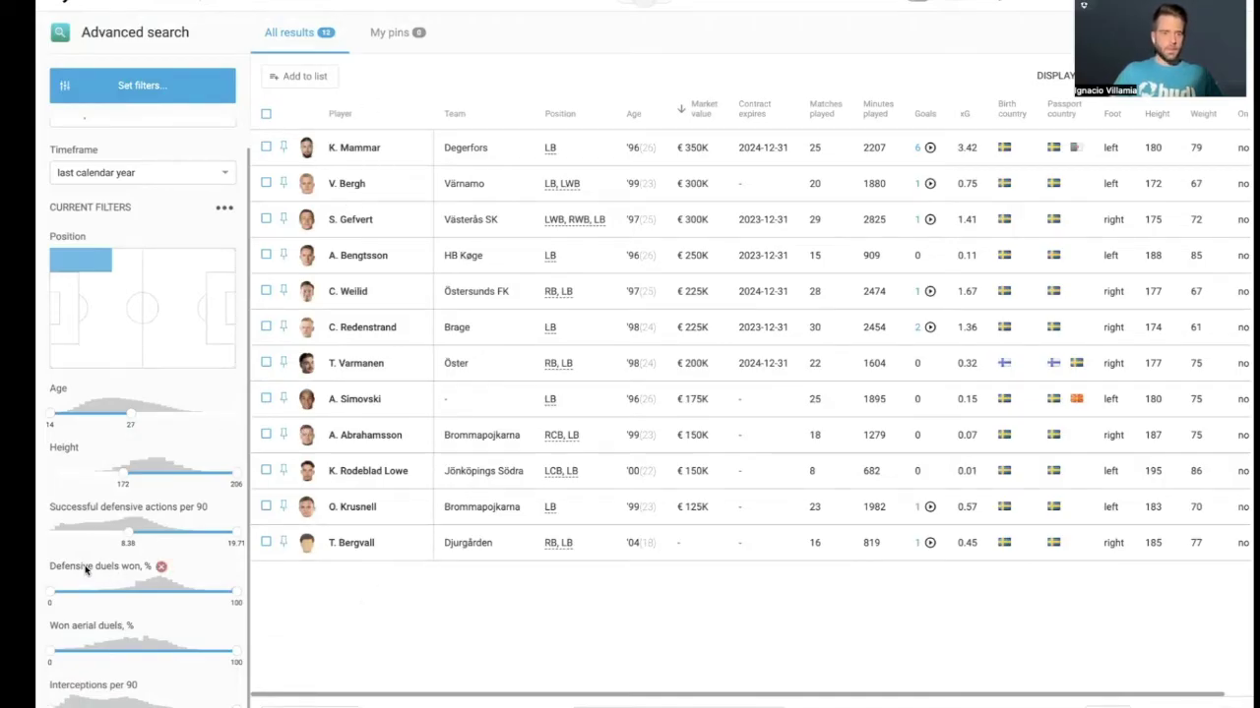
left_click_drag(55, 592, 156, 600)
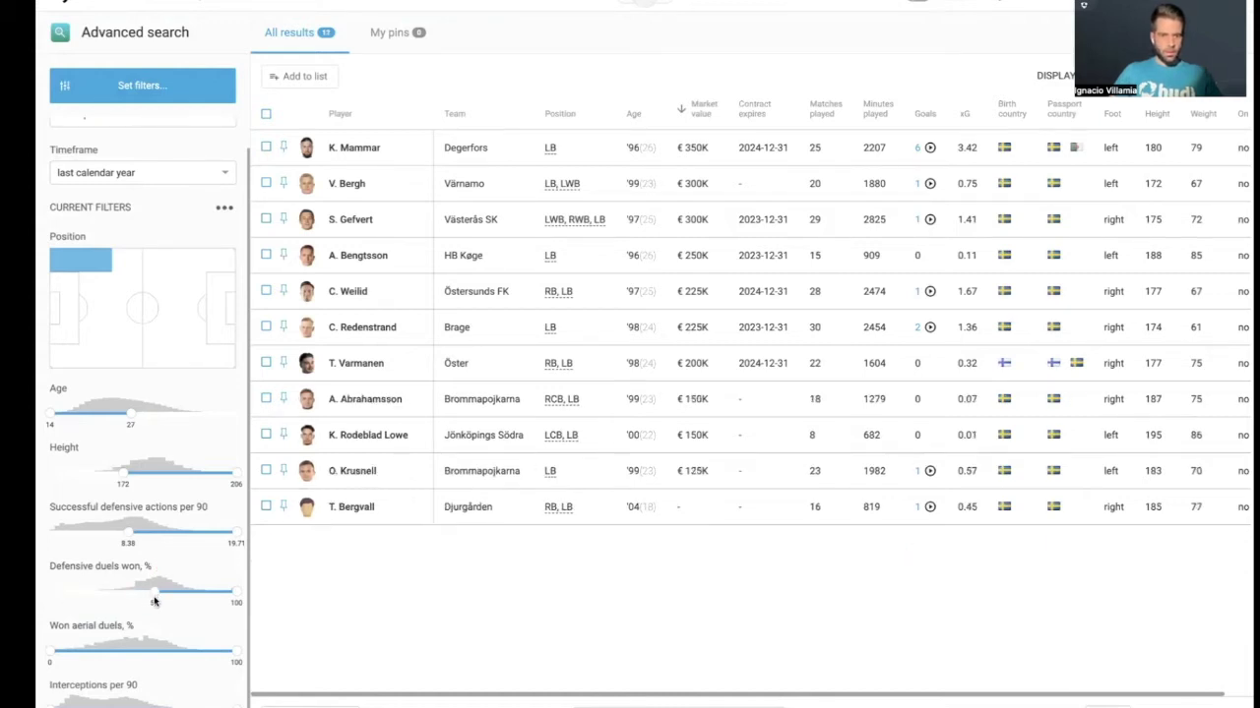
left_click_drag(46, 659, 142, 654)
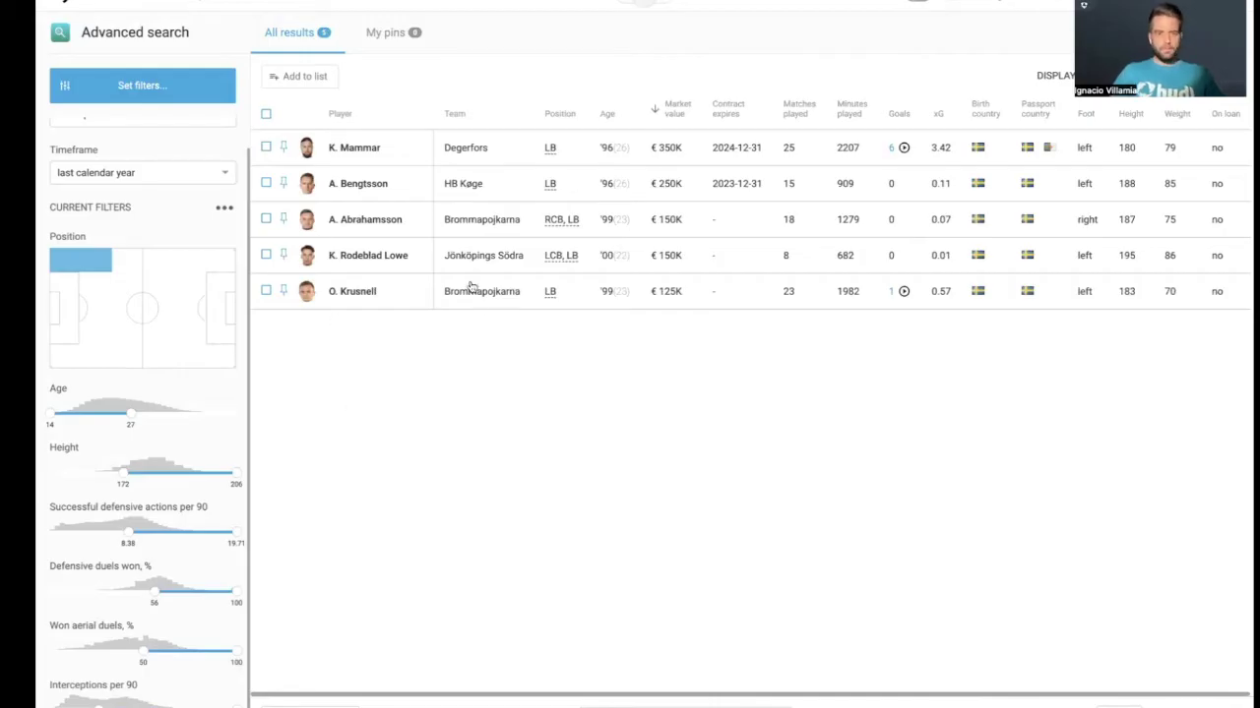
- Expand the first player's details to check the heat map and radar, and select the first three left-backs in the results
left_click(377, 149)
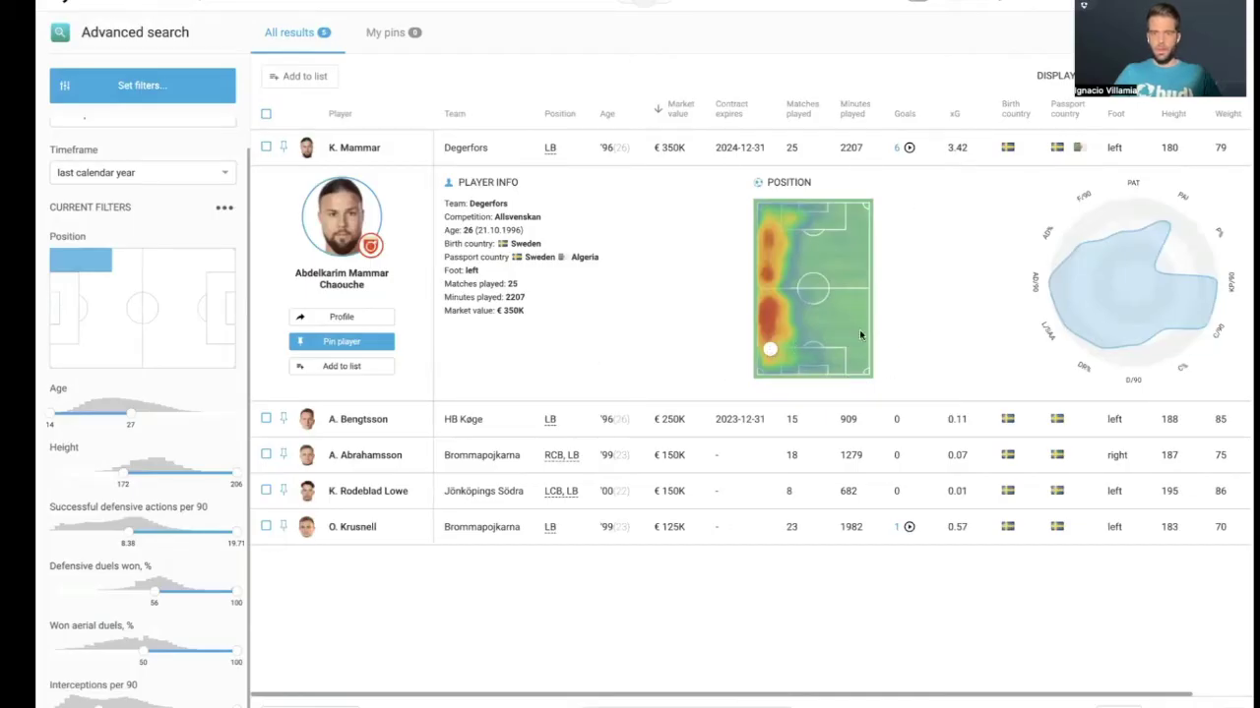
mouse_move(1141, 323)
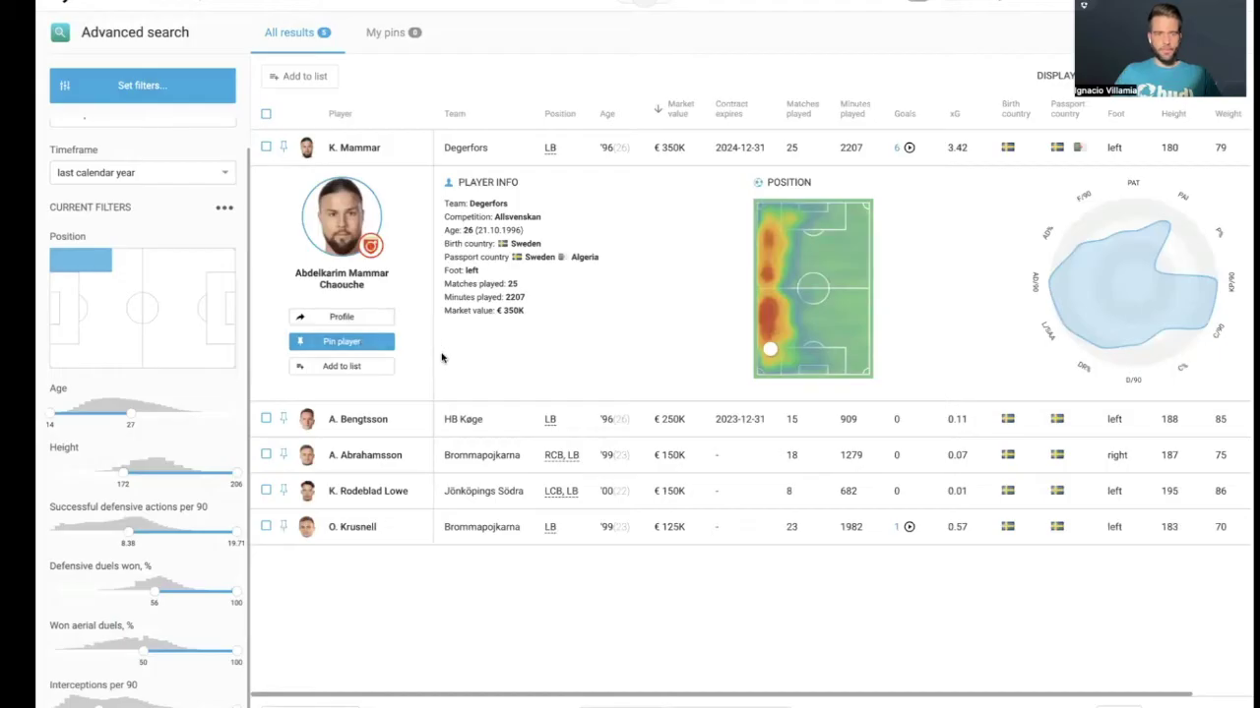
left_click(266, 148)
left_click(265, 418)
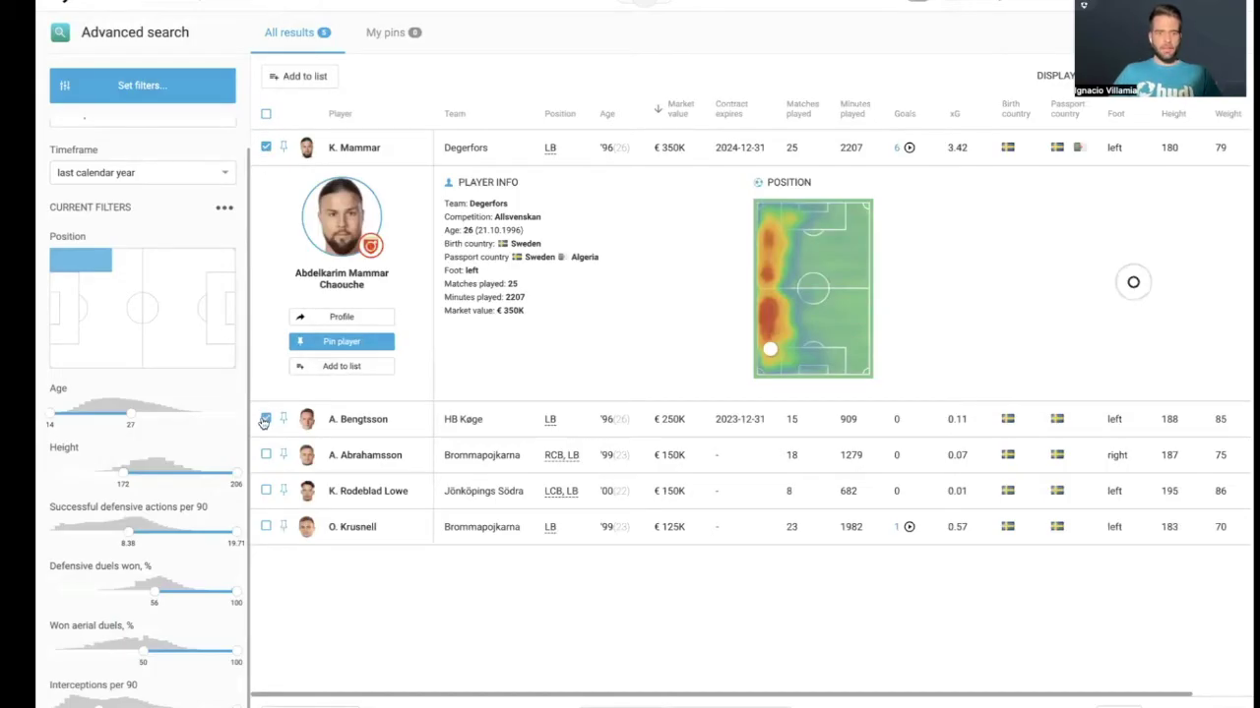
left_click(266, 455)
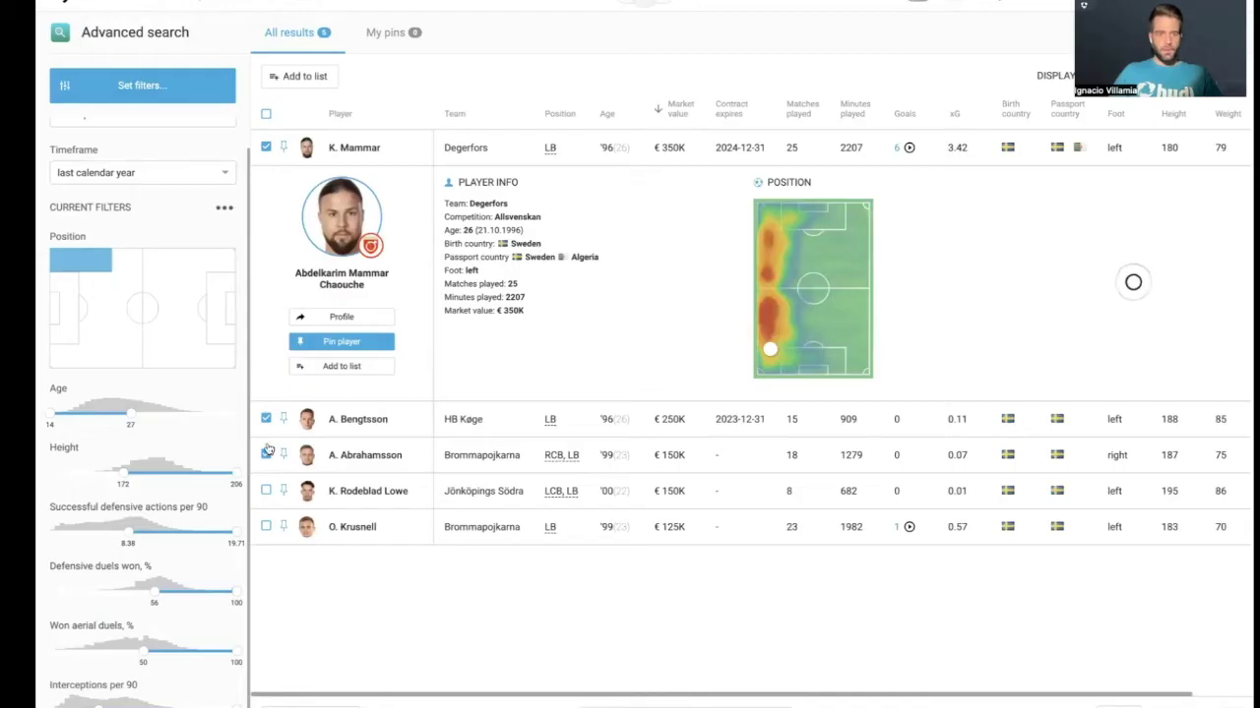
- Add the selected players to a new list named "left back - superettan" with viewing restricted to Only me
left_click(304, 78)
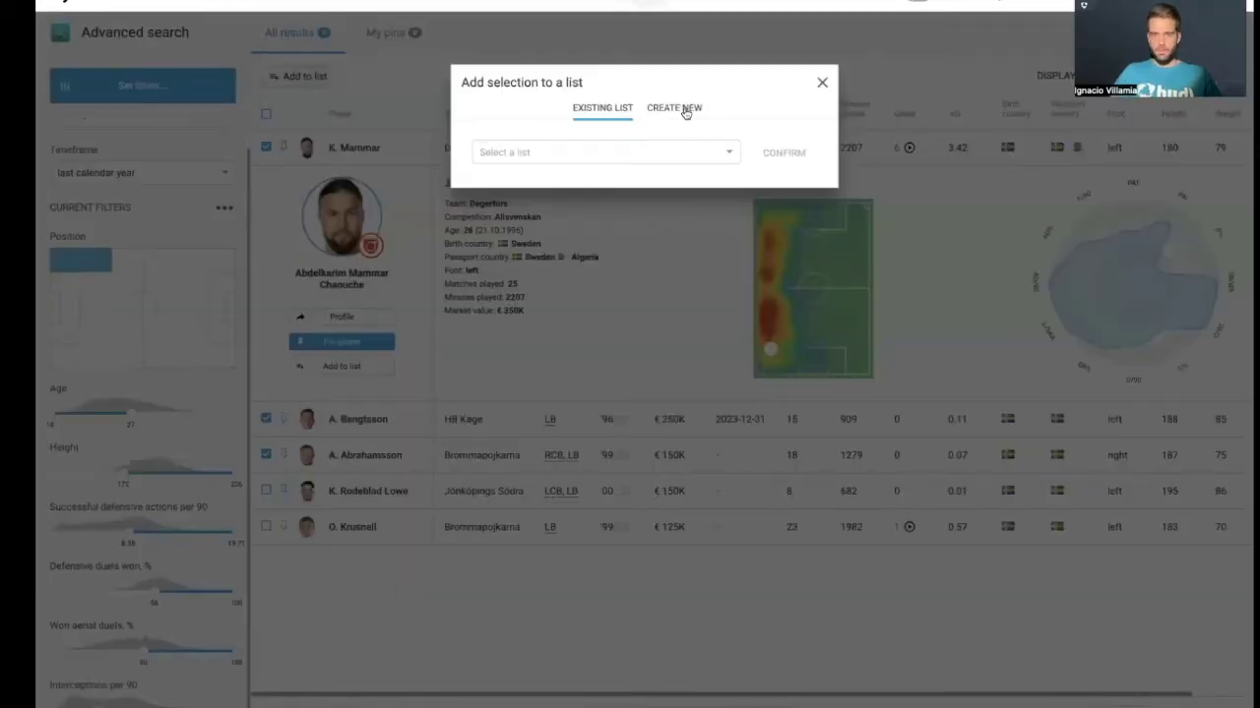
left_click(684, 109)
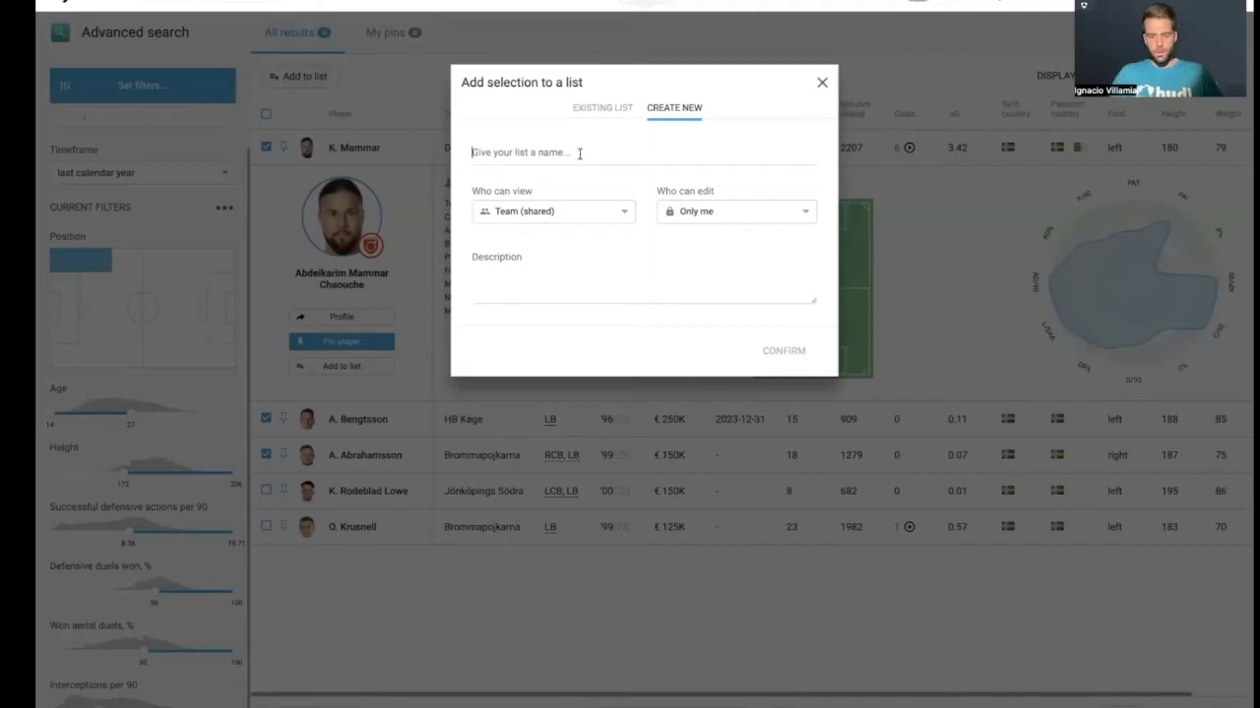
type("left back - superettan")
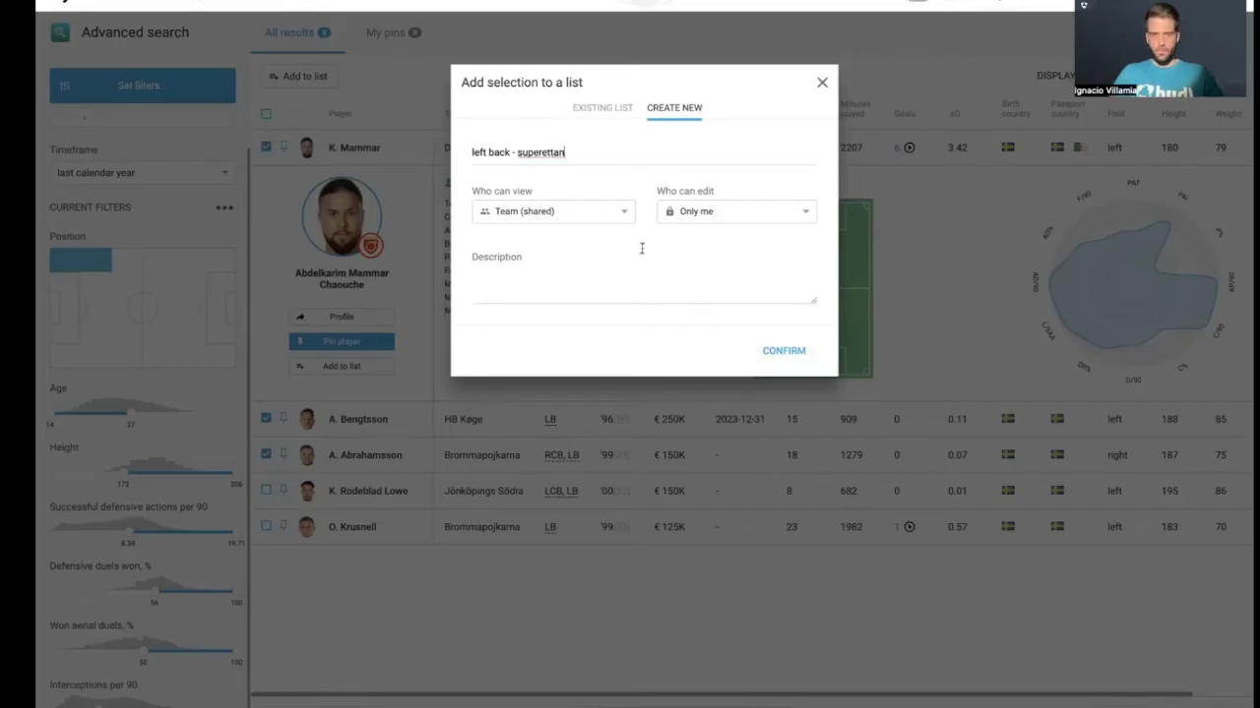
left_click(571, 213)
left_click(552, 235)
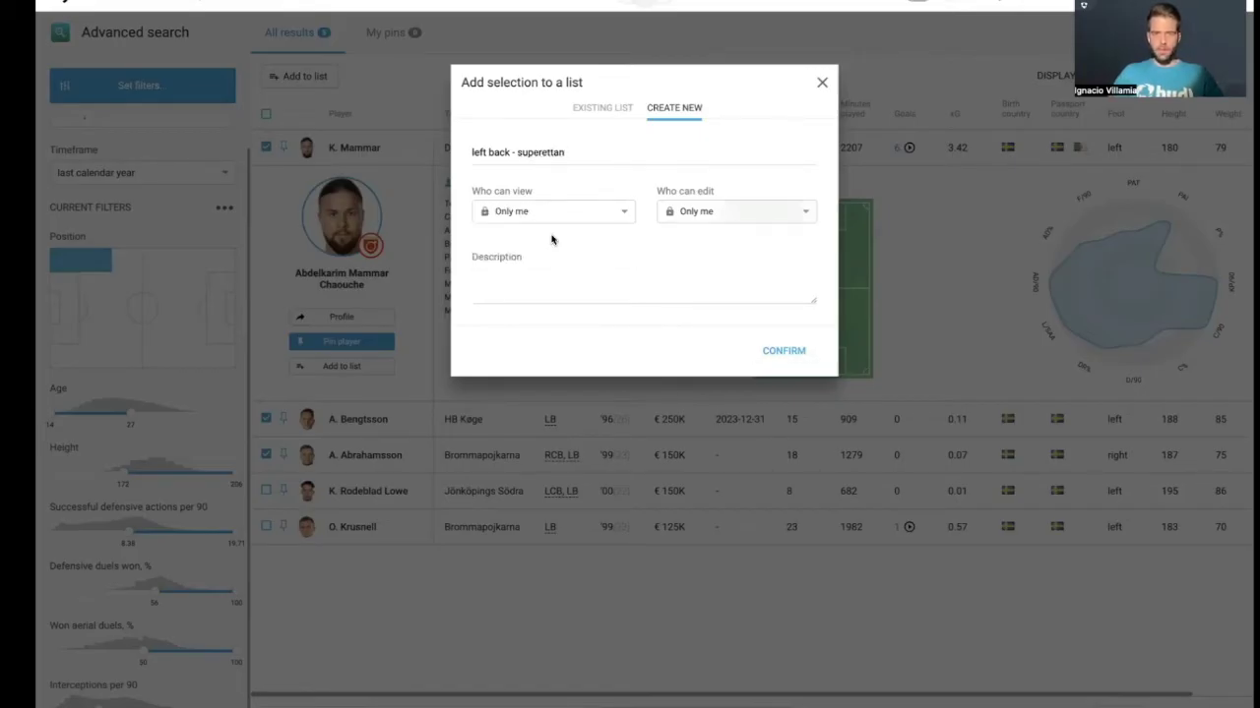
left_click(778, 350)
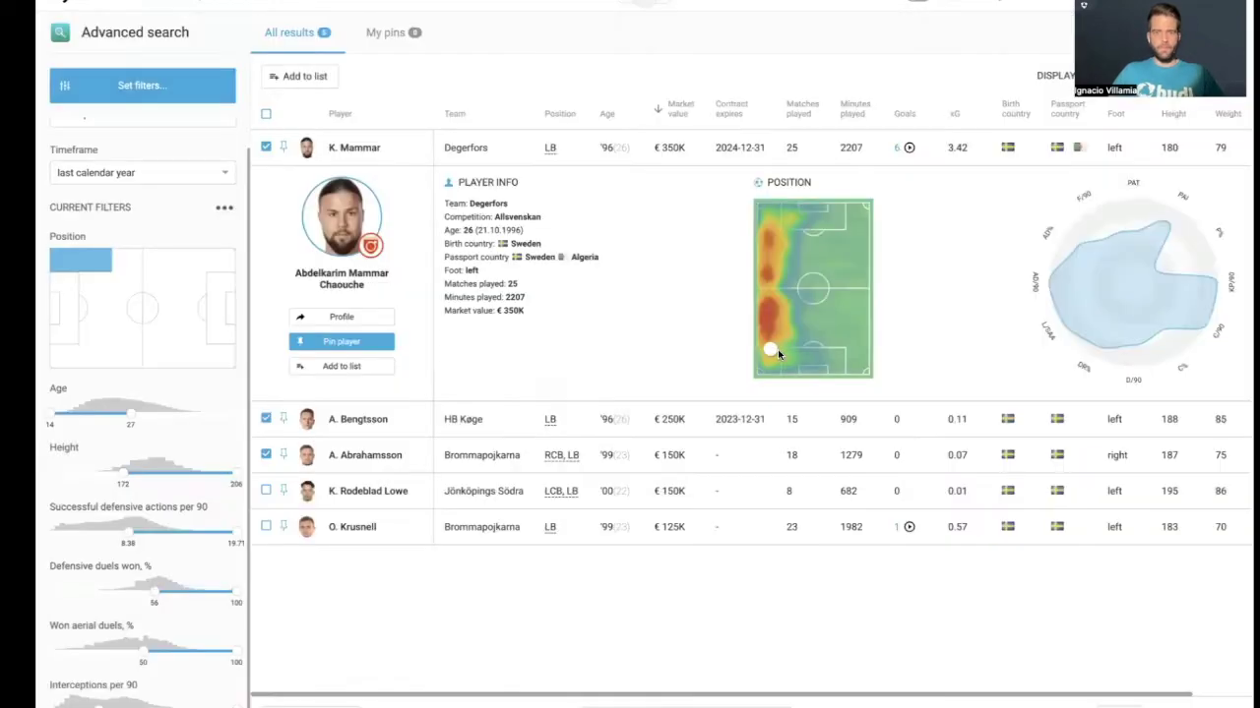
left_click(796, 243)
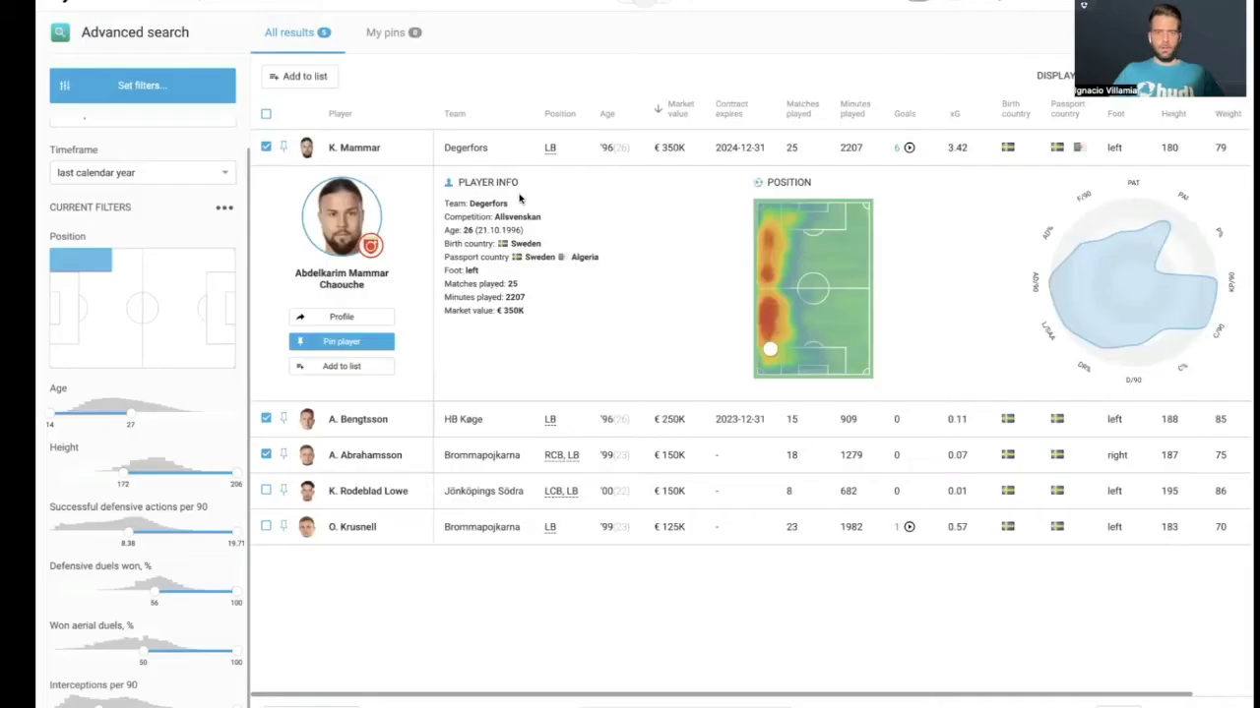
- Deselect the three players and add the expanded player to the existing "left back - superettan" list
left_click(265, 455)
left_click(266, 419)
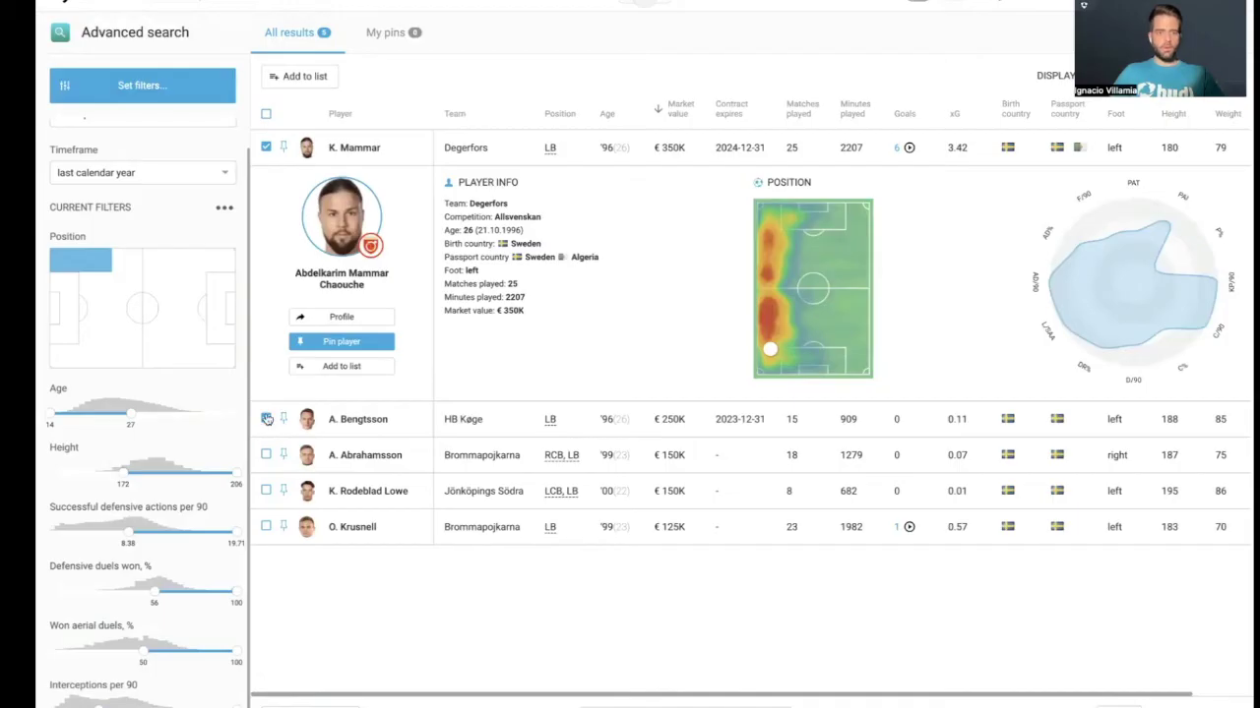
left_click(265, 148)
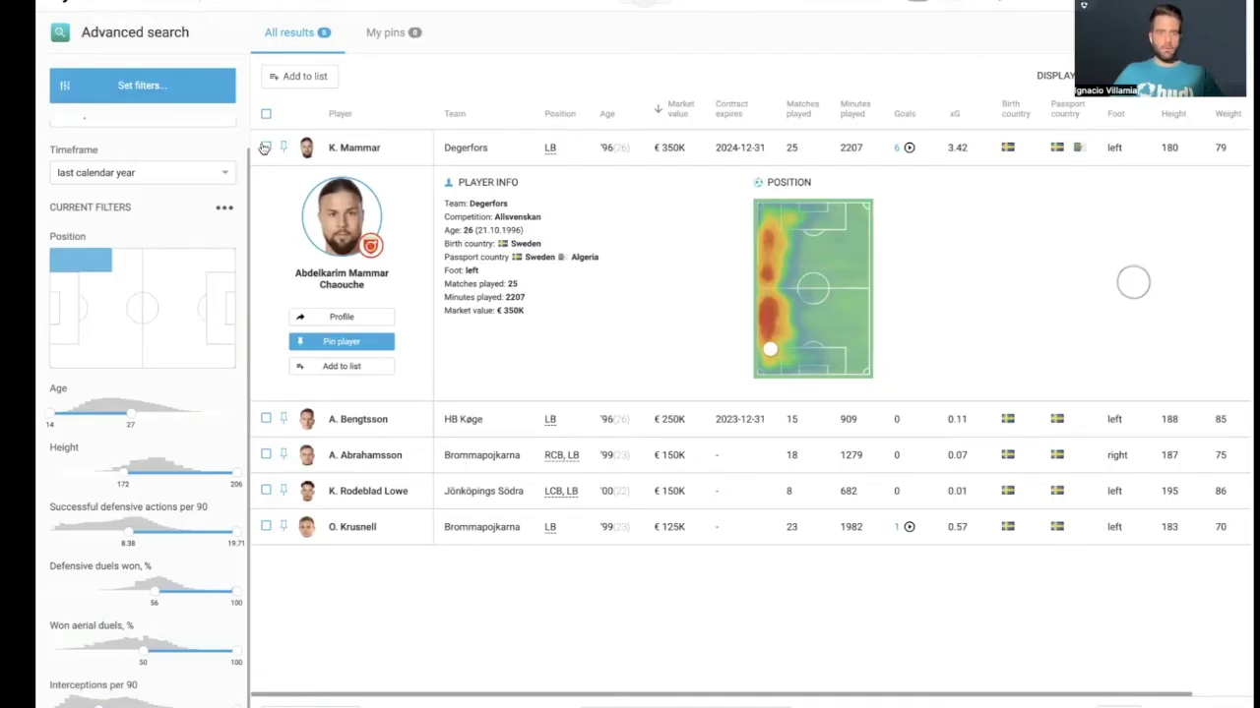
left_click(339, 366)
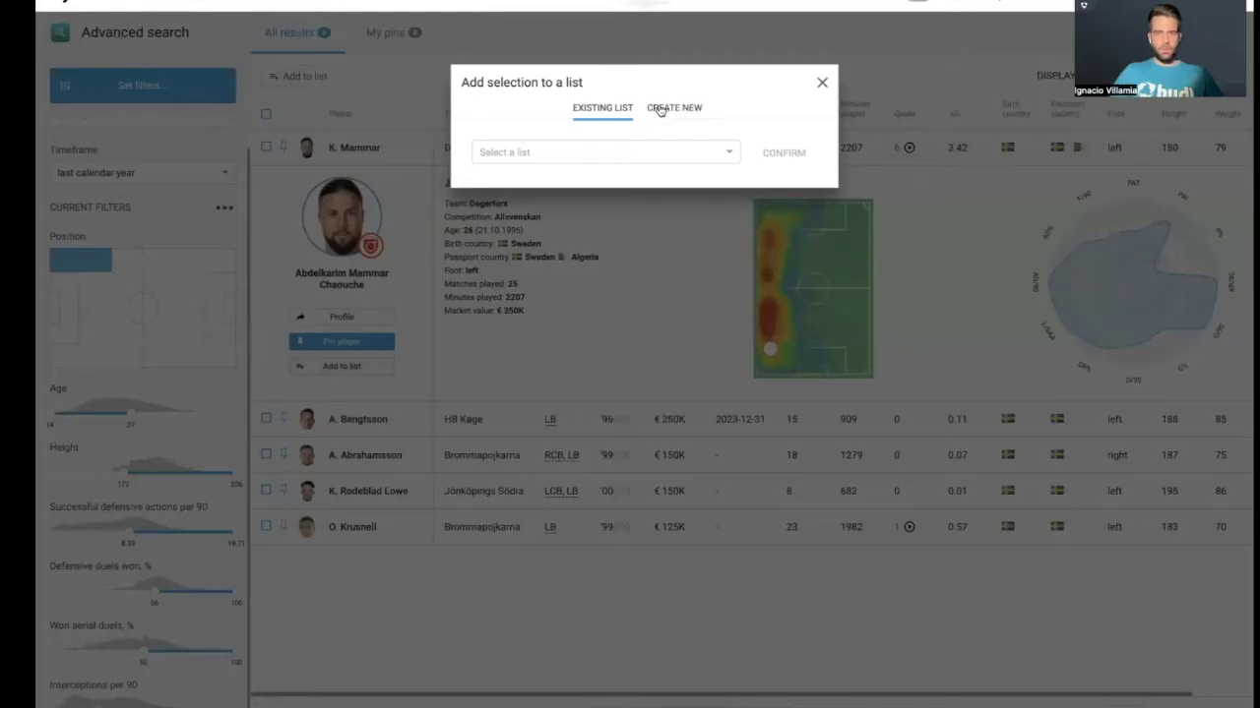
left_click(641, 158)
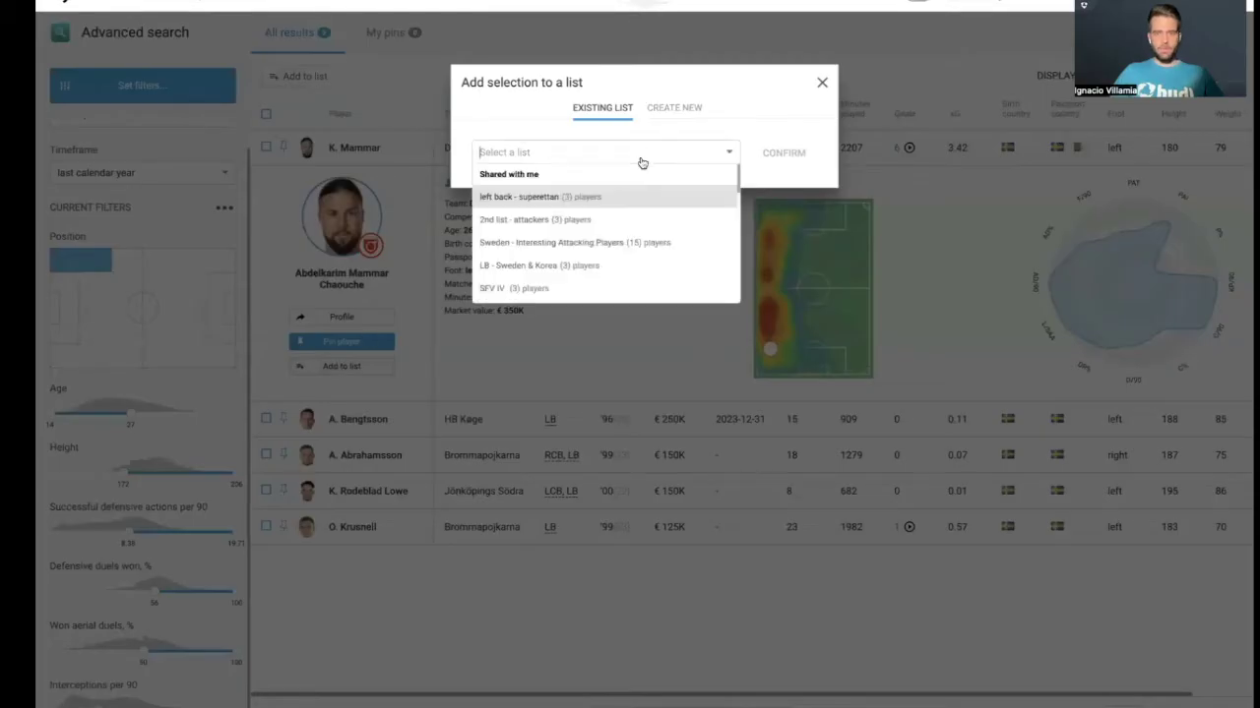
left_click(607, 197)
left_click(793, 156)
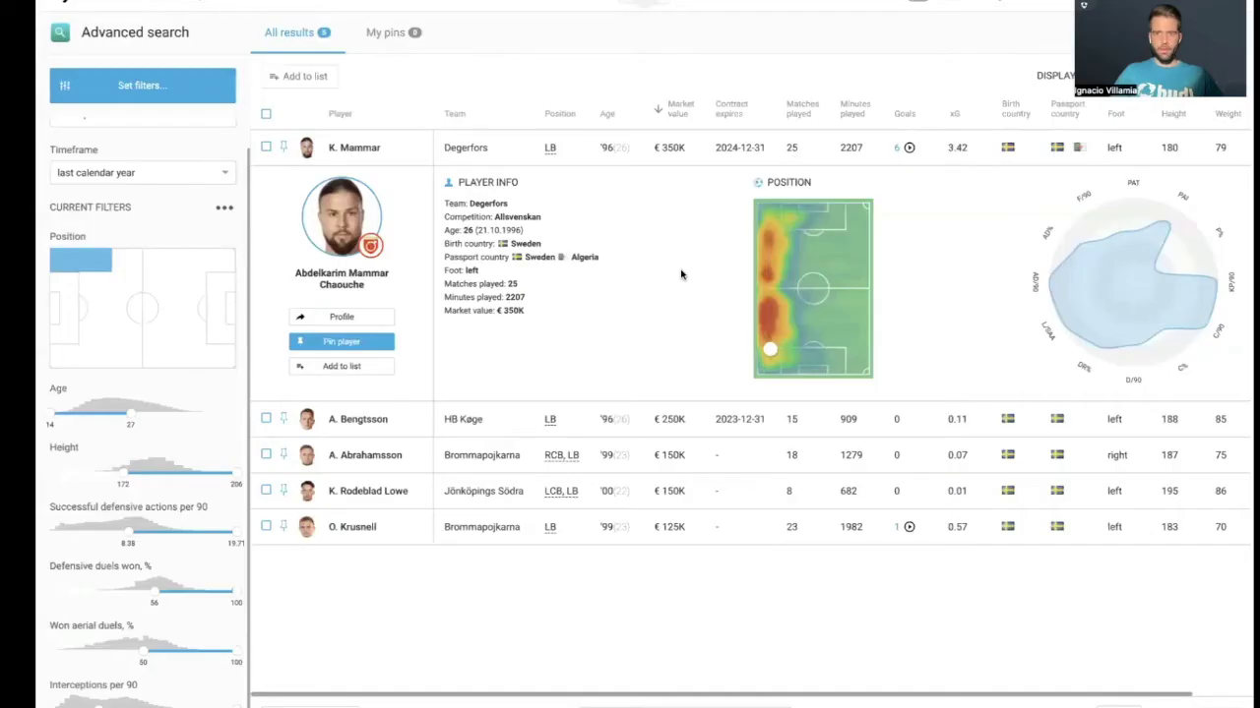
left_click(793, 243)
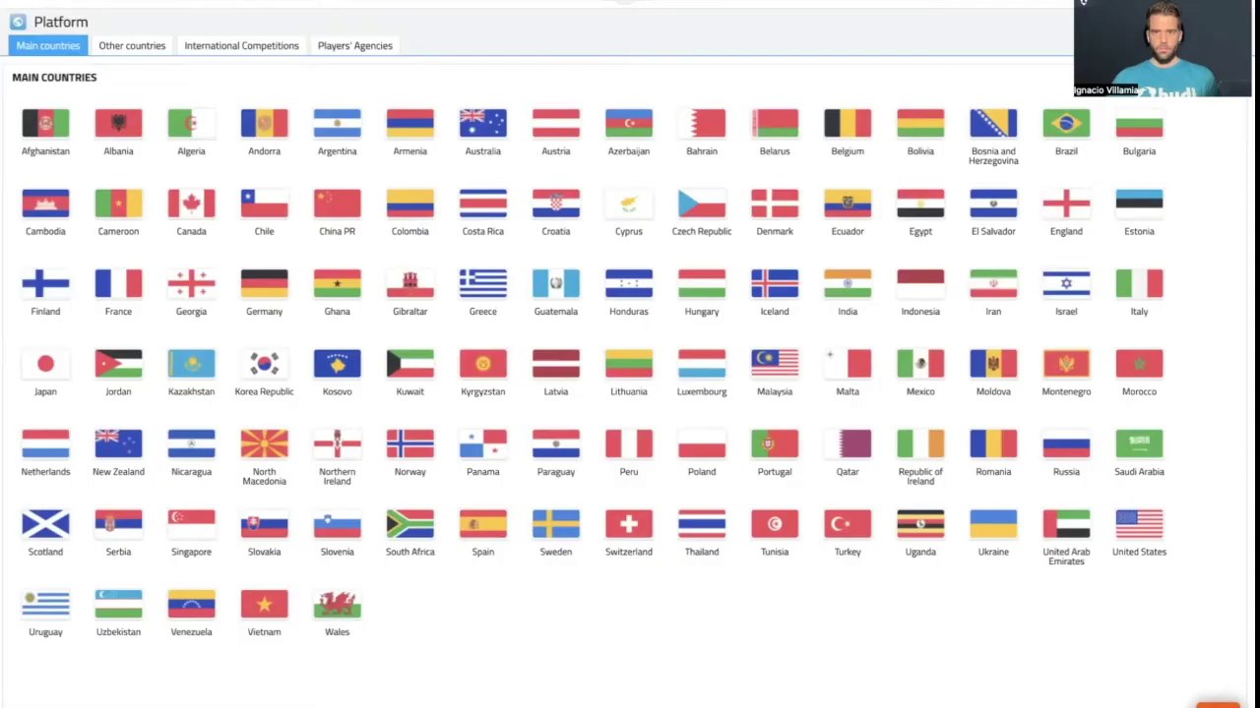
- Open Players Lists and look through the user's own lists and the overview of all lists
left_click(628, 6)
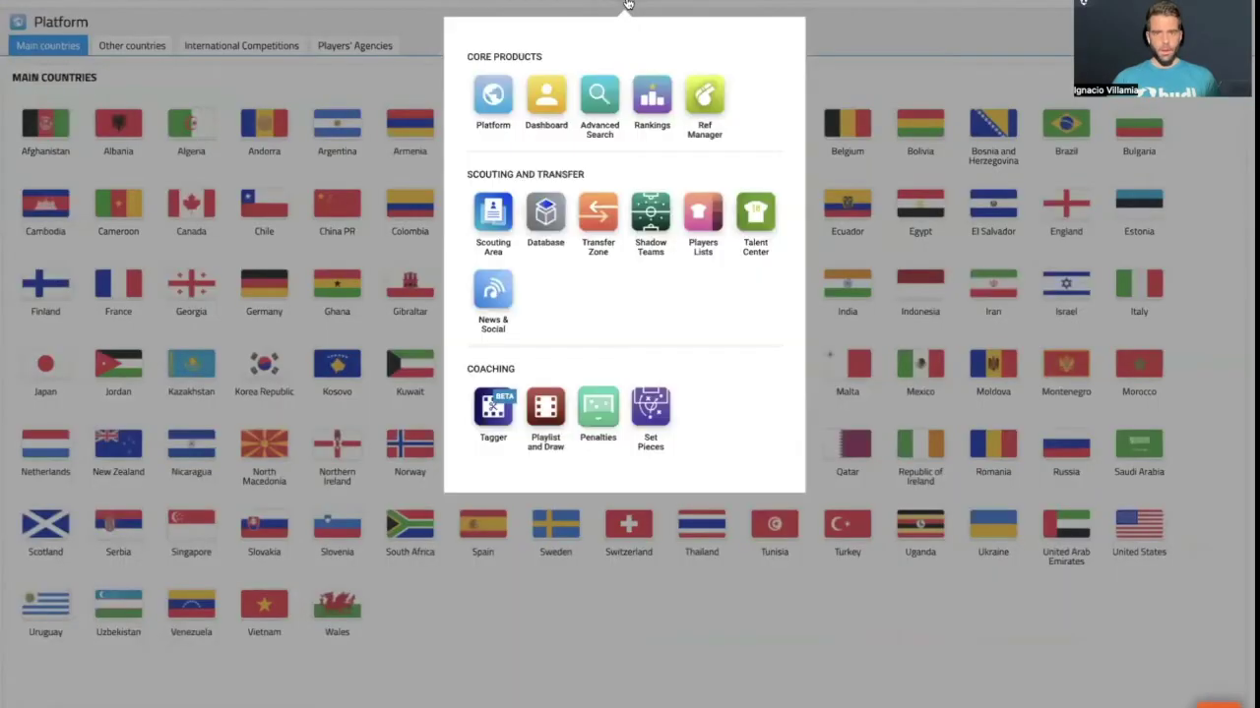
left_click(704, 212)
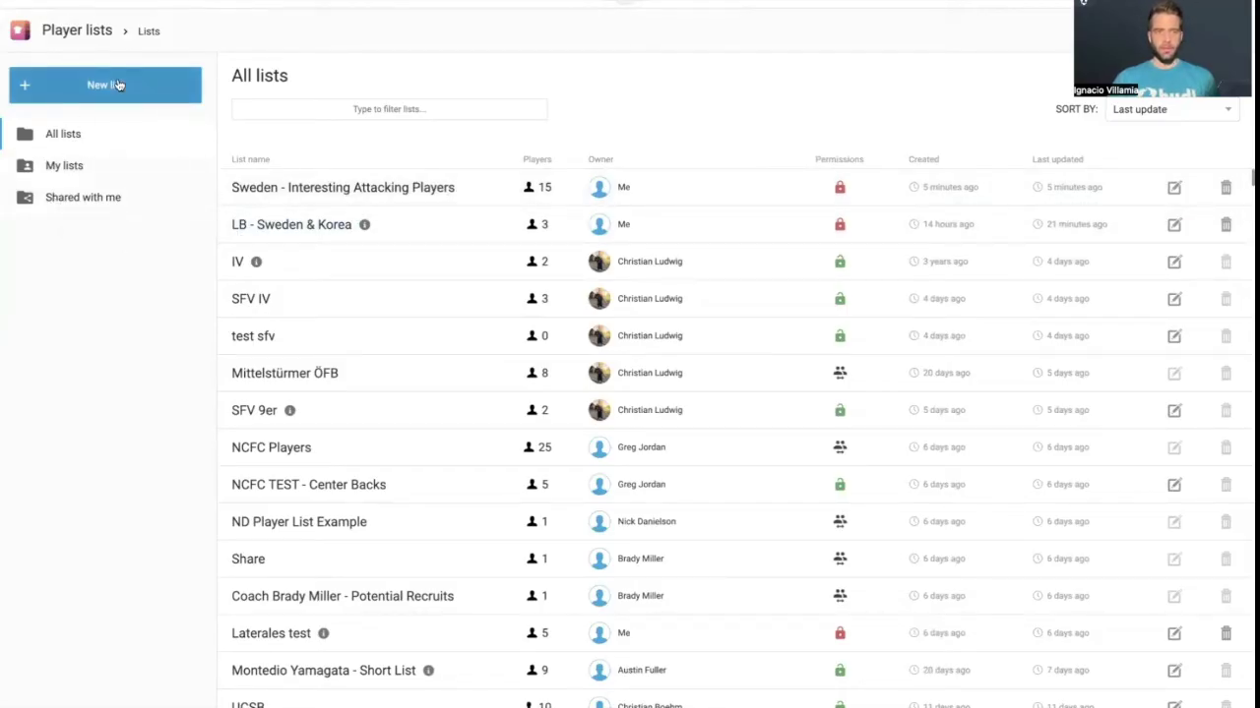
left_click(95, 168)
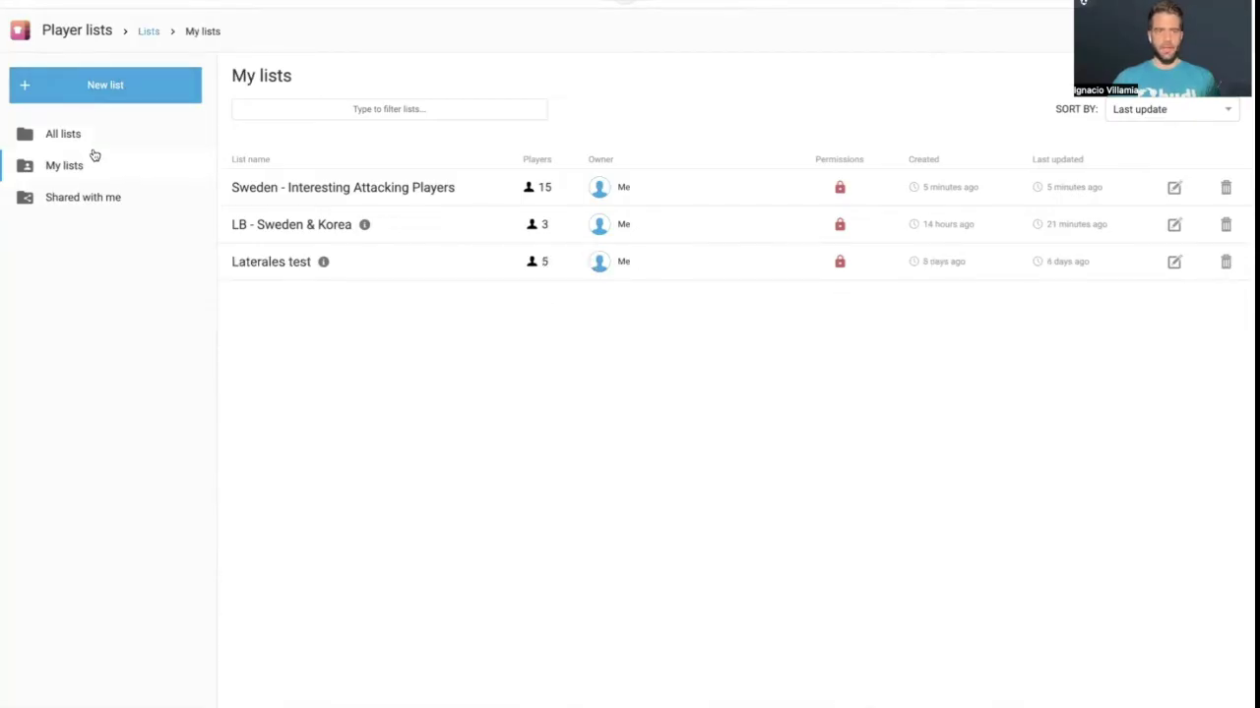
left_click(88, 139)
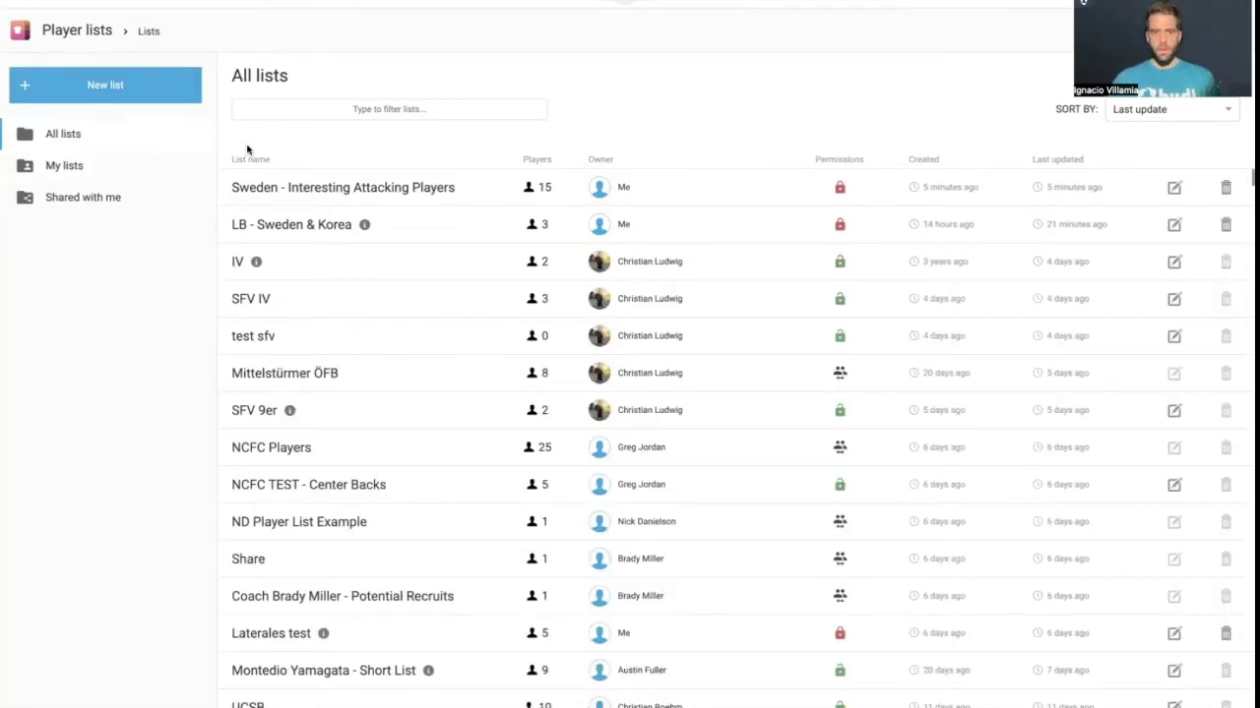
scroll(534, 472, "down", 5)
scroll(534, 469, "up", 4)
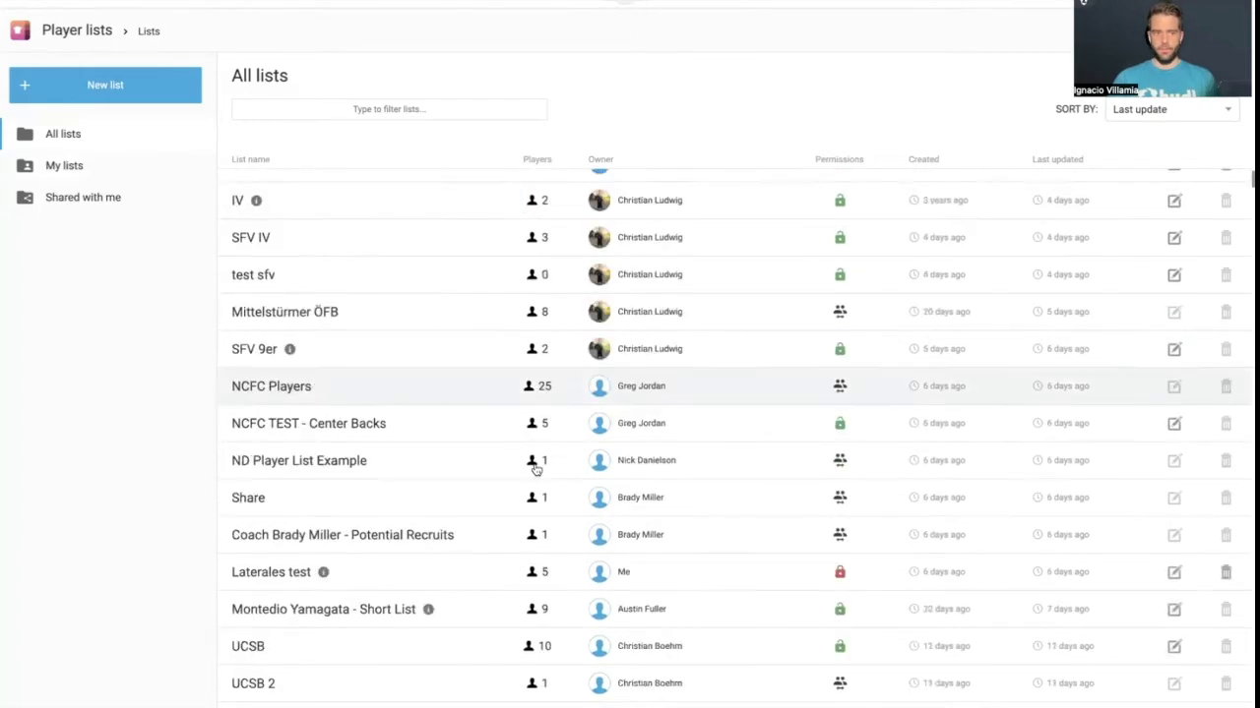
- Browse the player lists shared by other team members
left_click(121, 197)
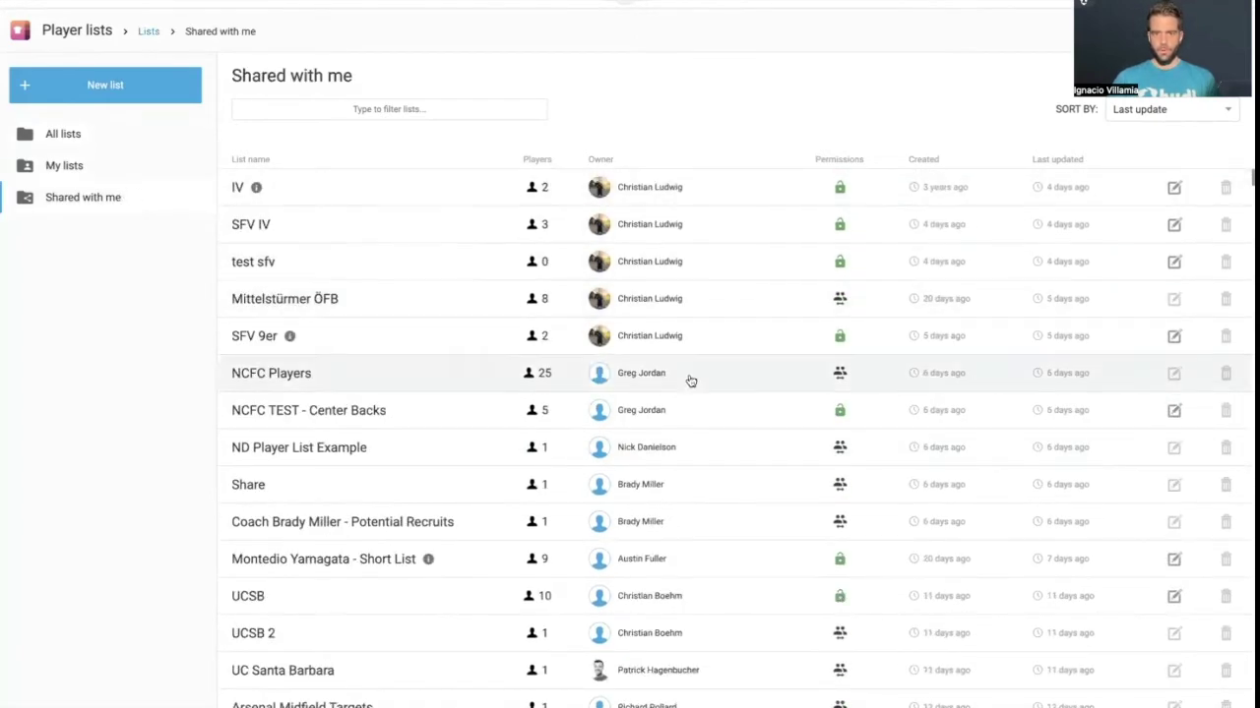
scroll(691, 384, "down", 5)
scroll(689, 393, "up", 4)
scroll(680, 447, "down", 5)
scroll(680, 447, "up", 5)
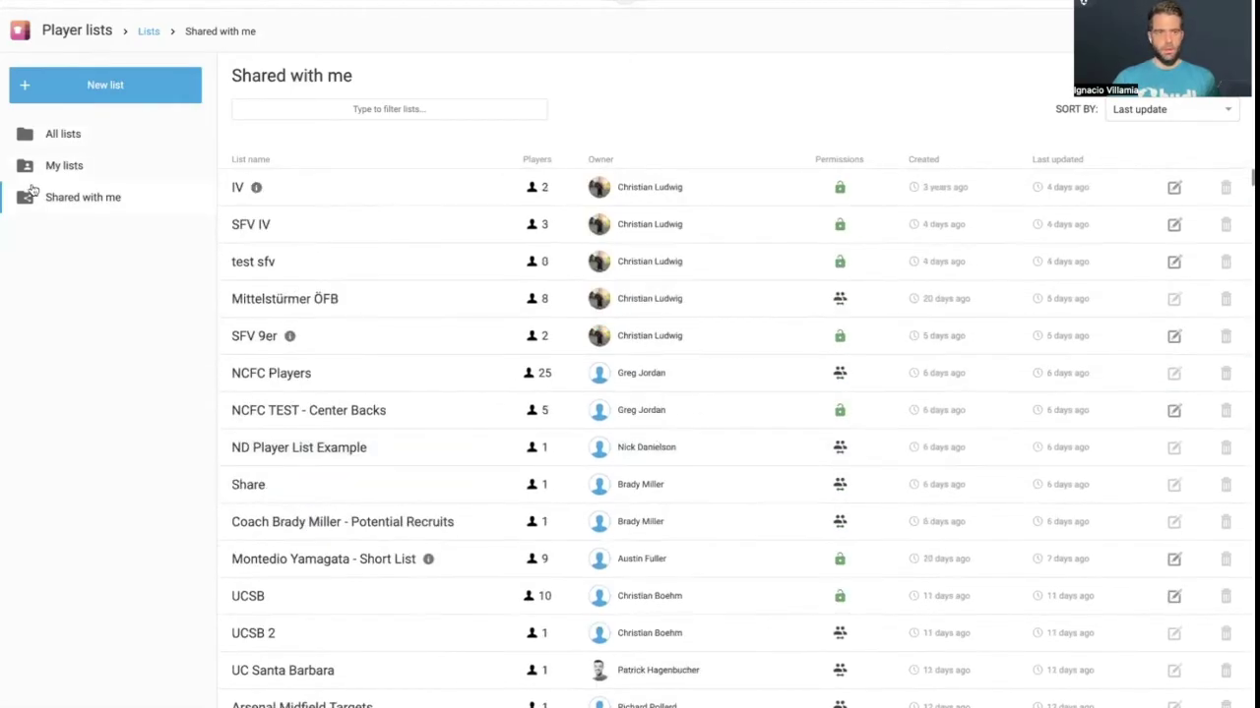
- Open the user's own "Sweden - Interesting Attacking Players" list and review its players
left_click(49, 162)
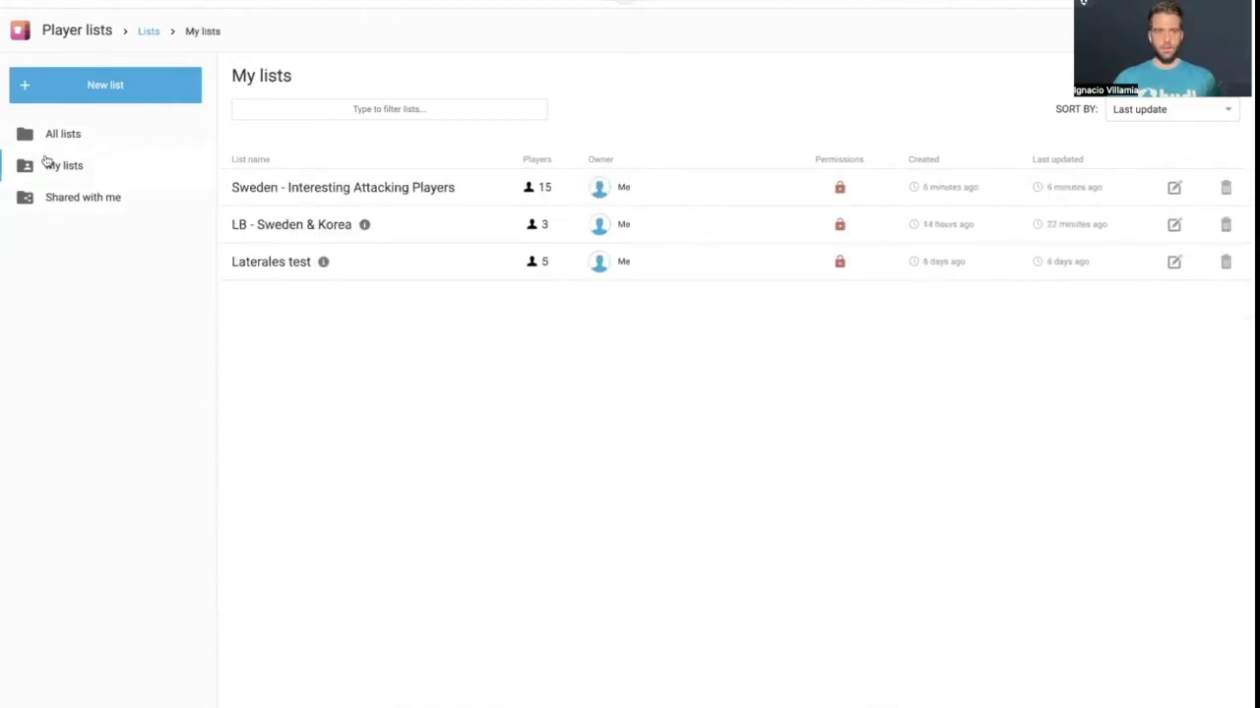
left_click(344, 198)
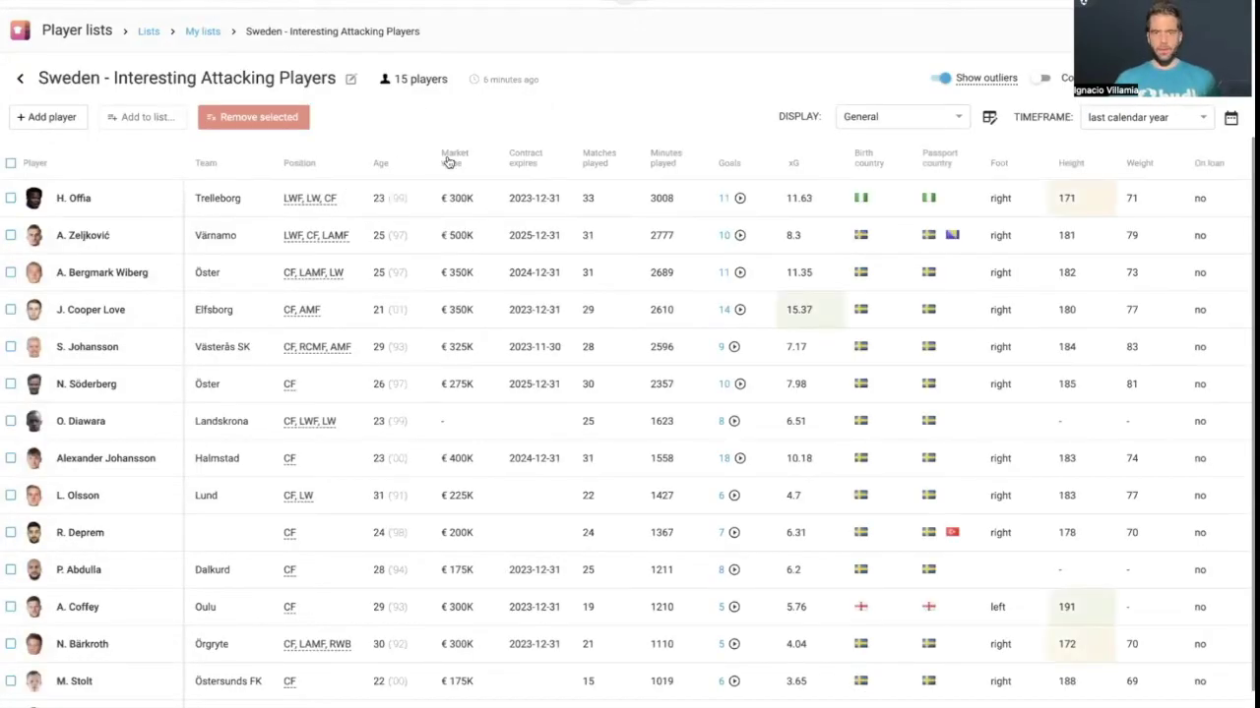
scroll(649, 331, "down", 1)
scroll(650, 331, "up", 1)
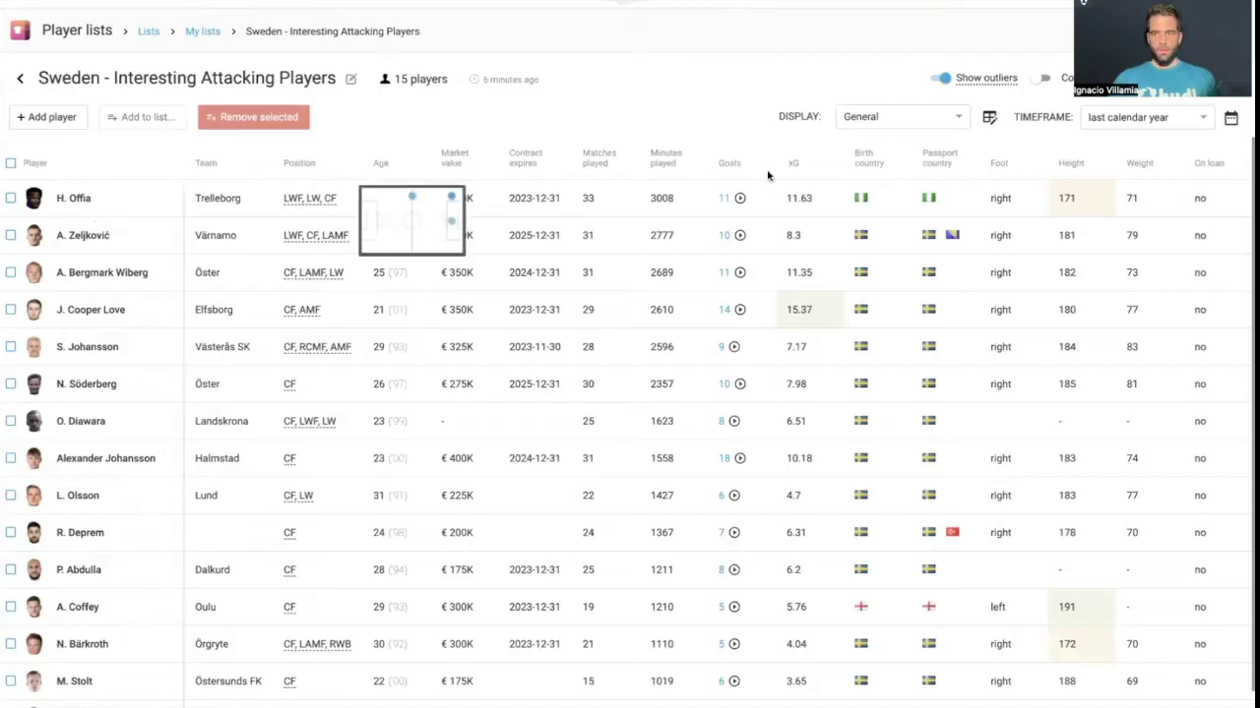
- View the list's Attacking statistics and a side-by-side comparison of its players, ending back in the regular table
left_click(944, 119)
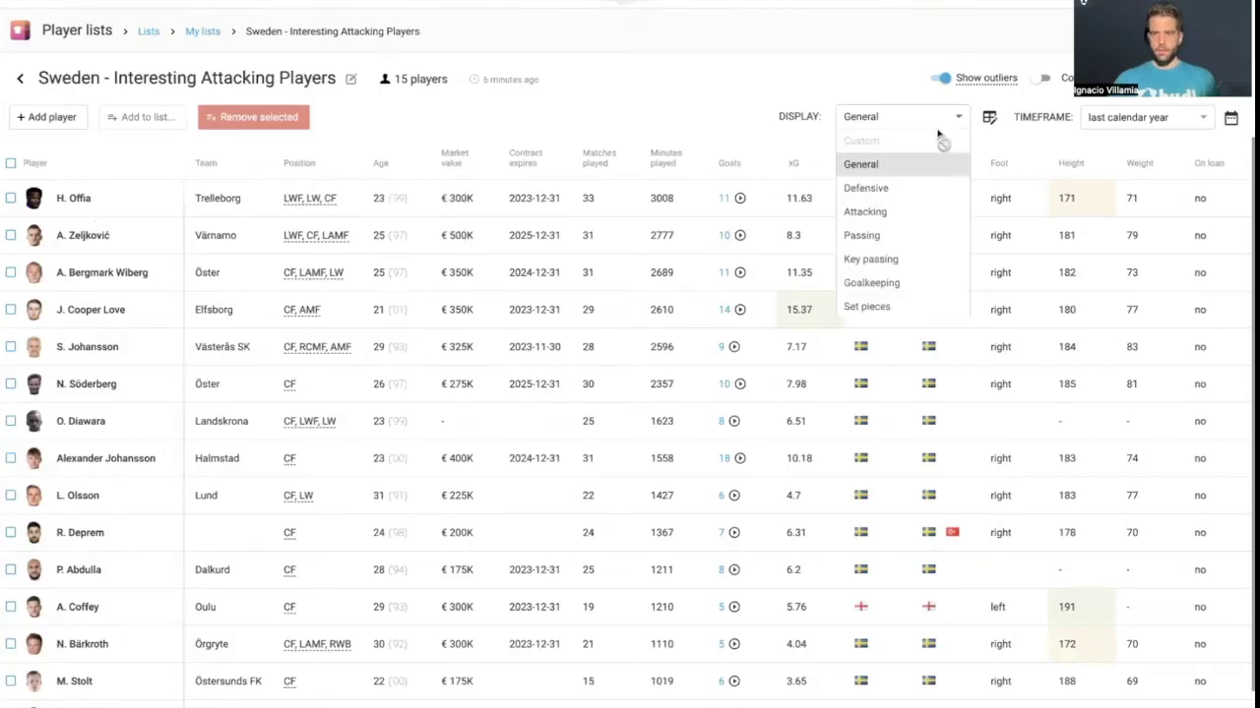
left_click(916, 211)
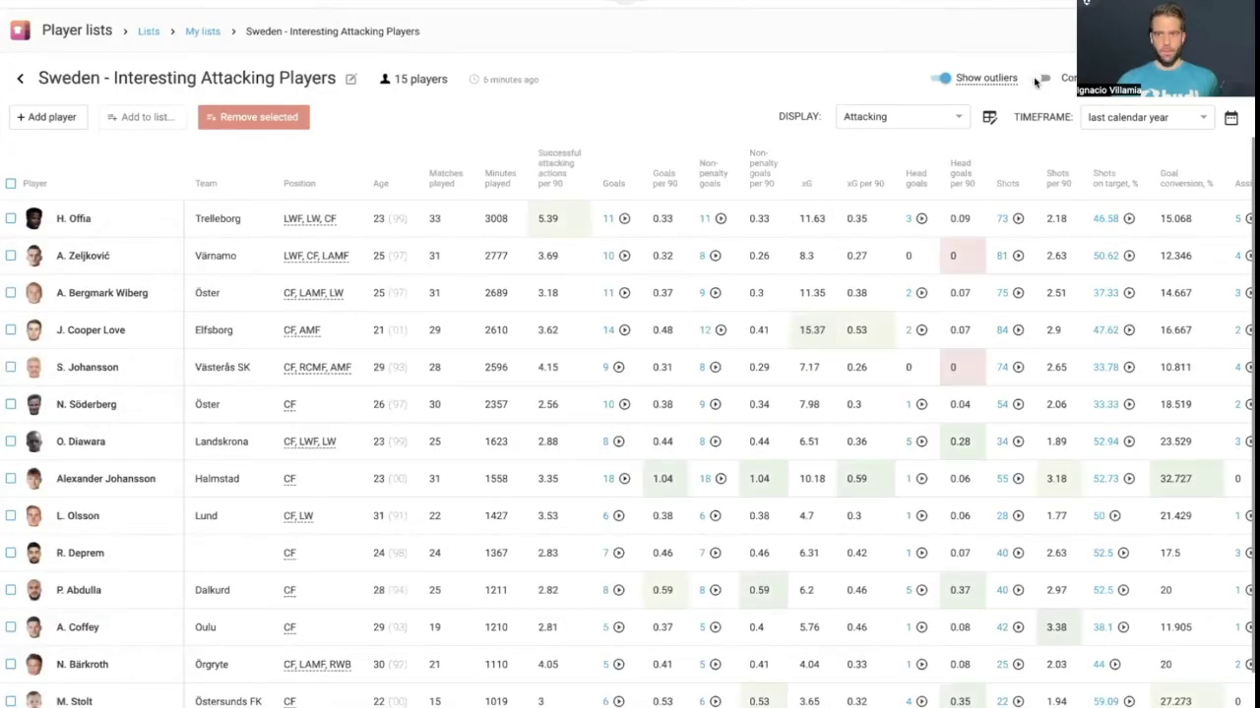
left_click(1039, 79)
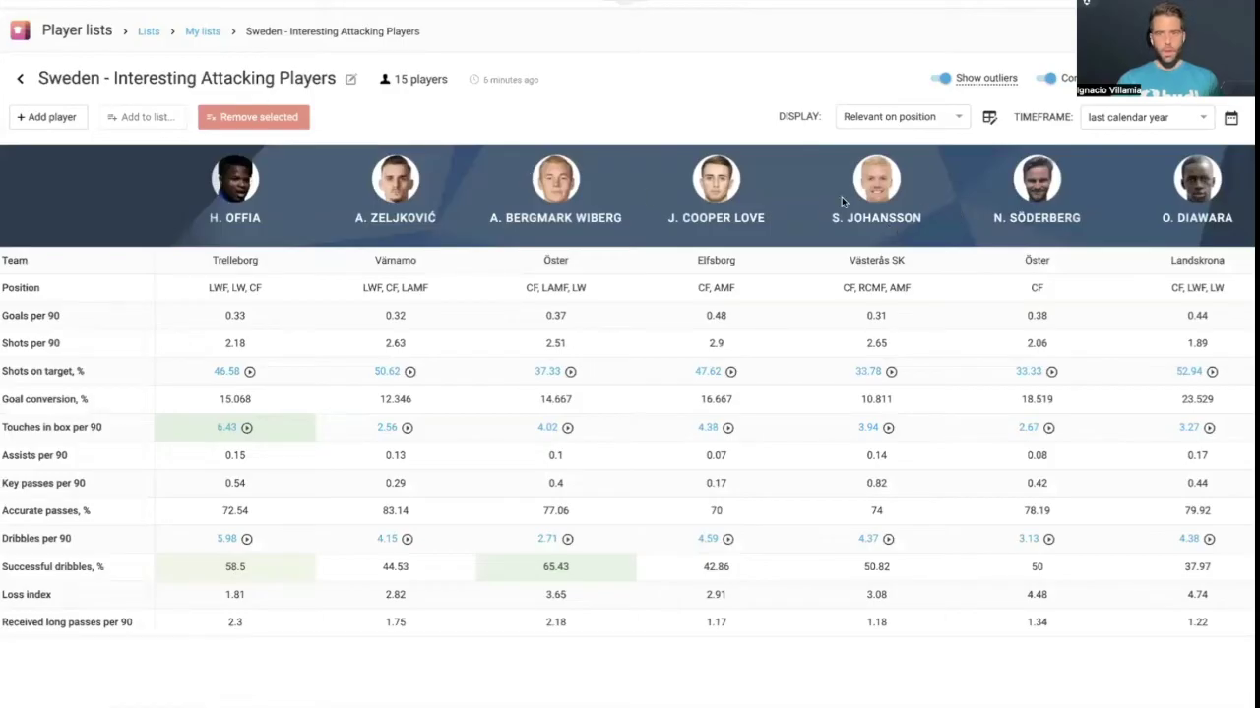
left_click(1049, 78)
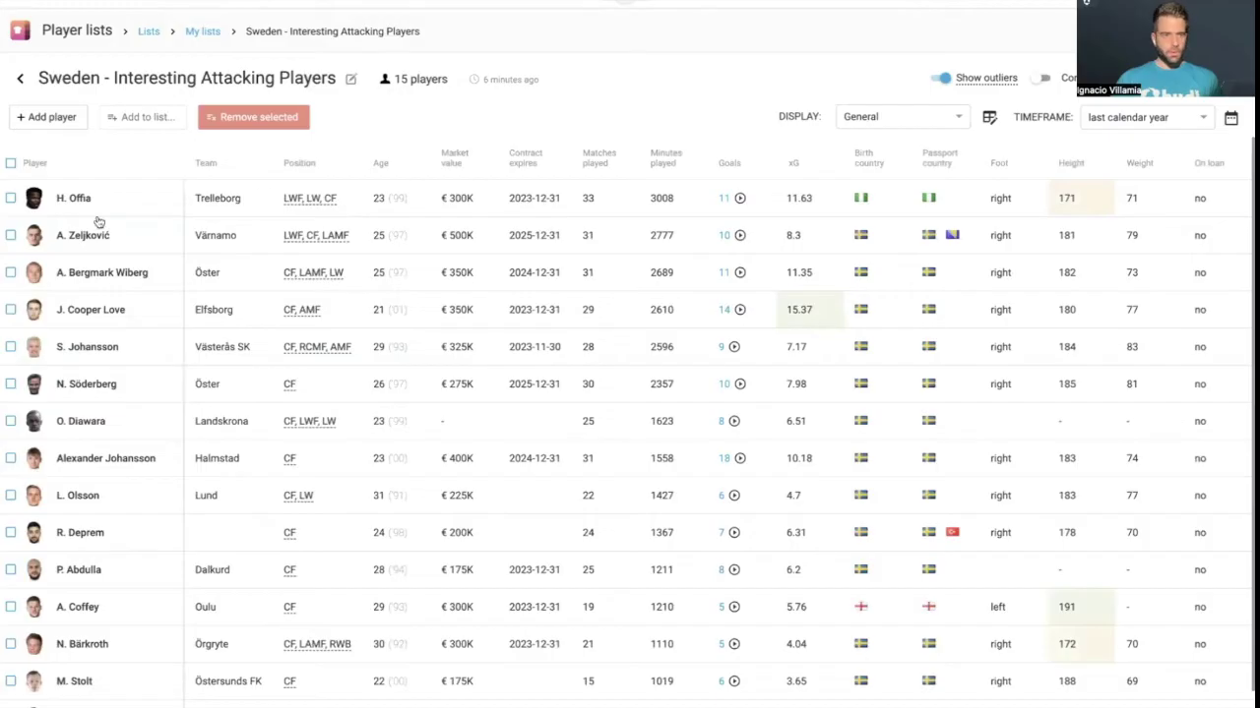
left_click(11, 199)
left_click(11, 236)
left_click(10, 273)
left_click(11, 309)
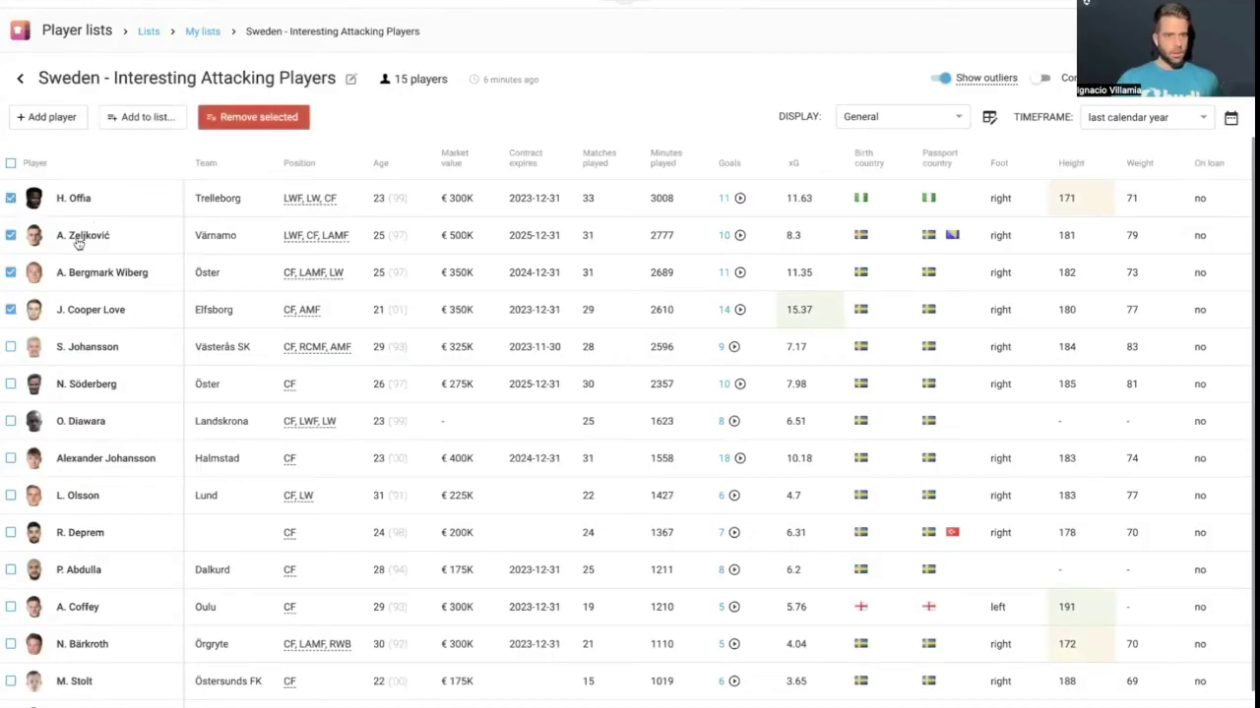
left_click(253, 118)
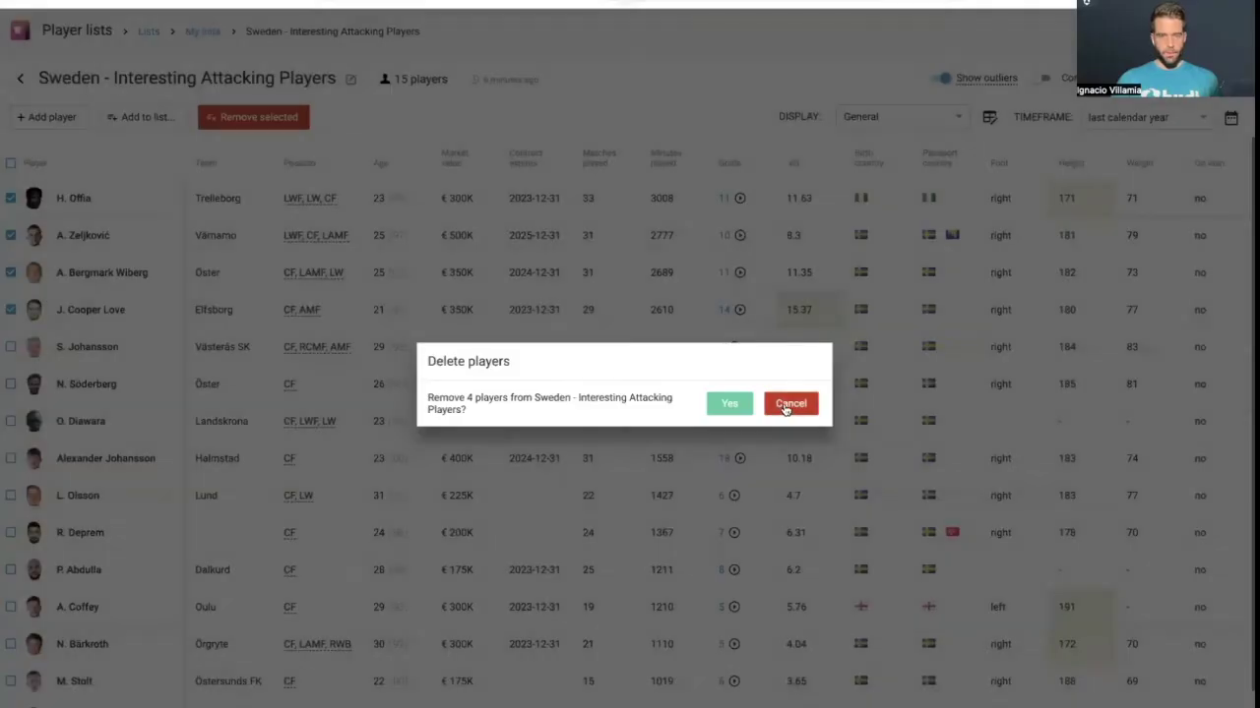
left_click(790, 403)
left_click(11, 197)
left_click(11, 235)
left_click(11, 272)
left_click(11, 309)
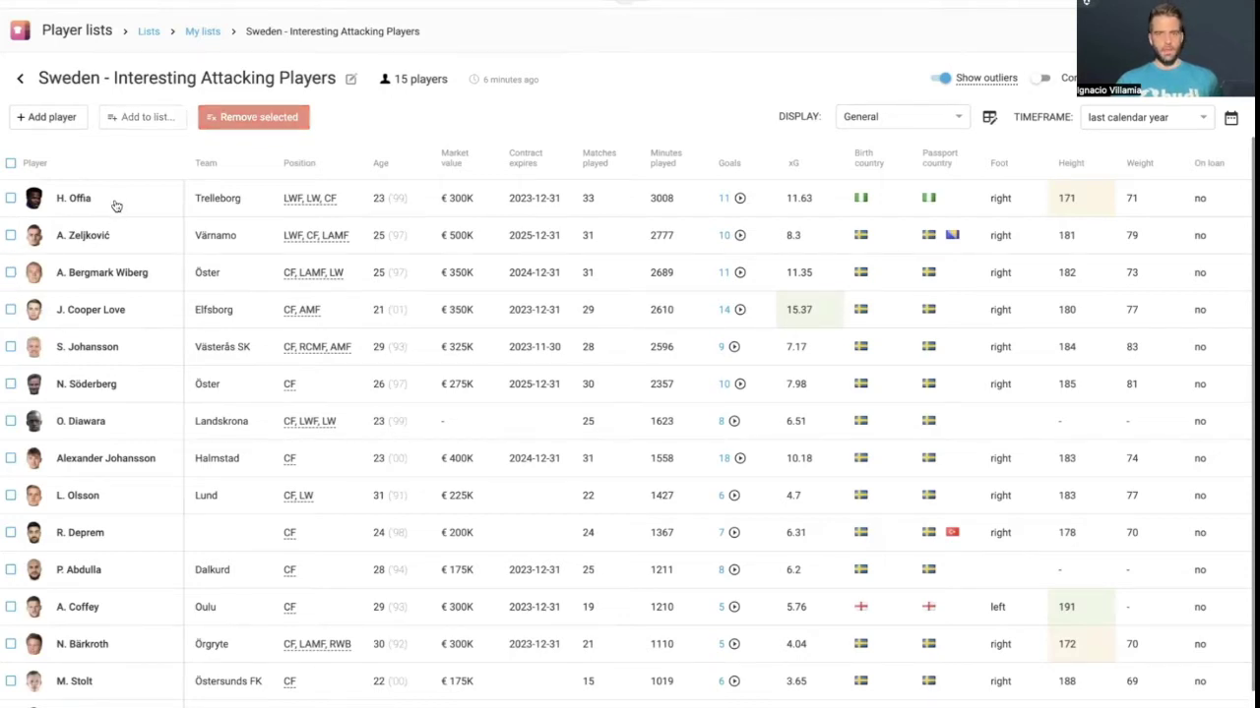
- Expand the Trelleborg player's details and start adding him to a new list named "2nd list - attackers"
left_click(115, 205)
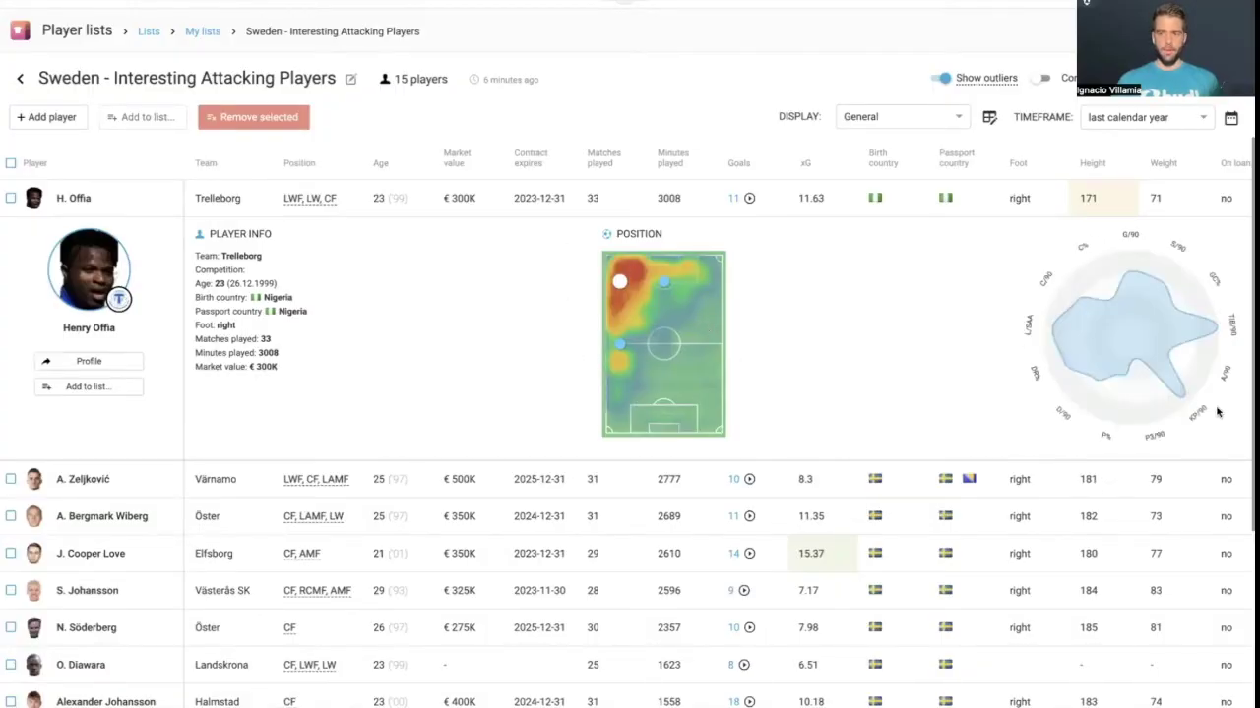
mouse_move(1147, 291)
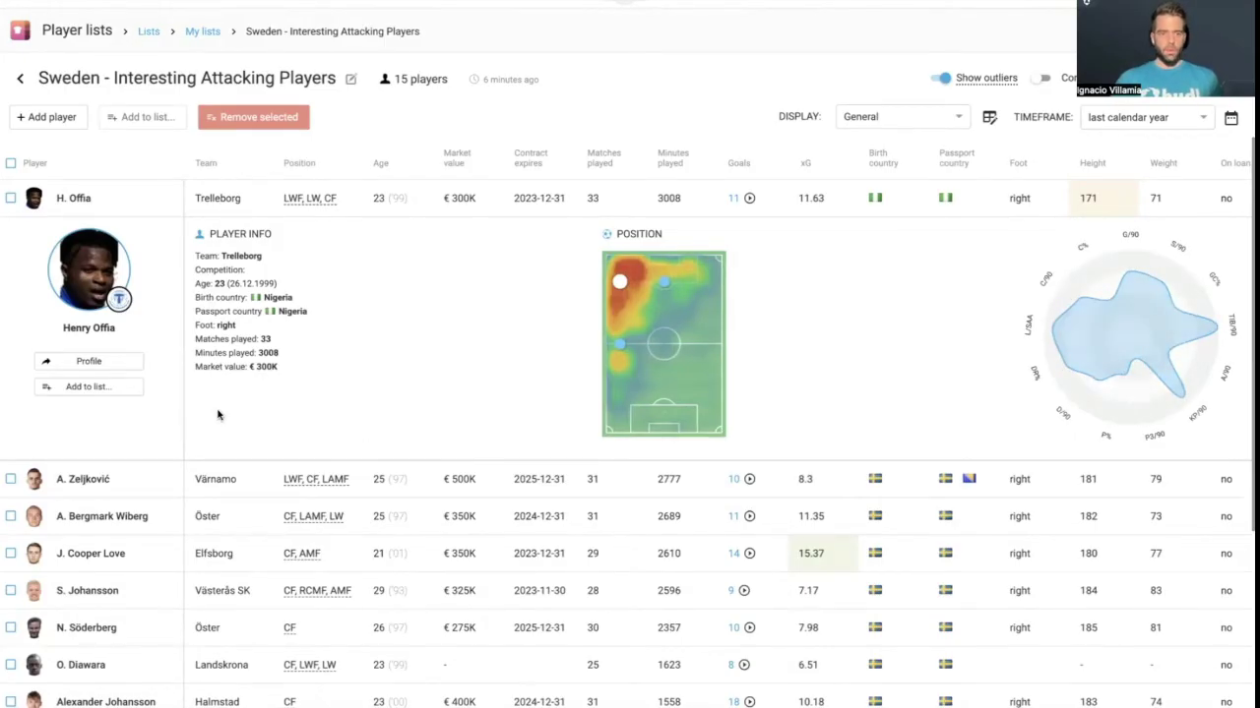
left_click(108, 389)
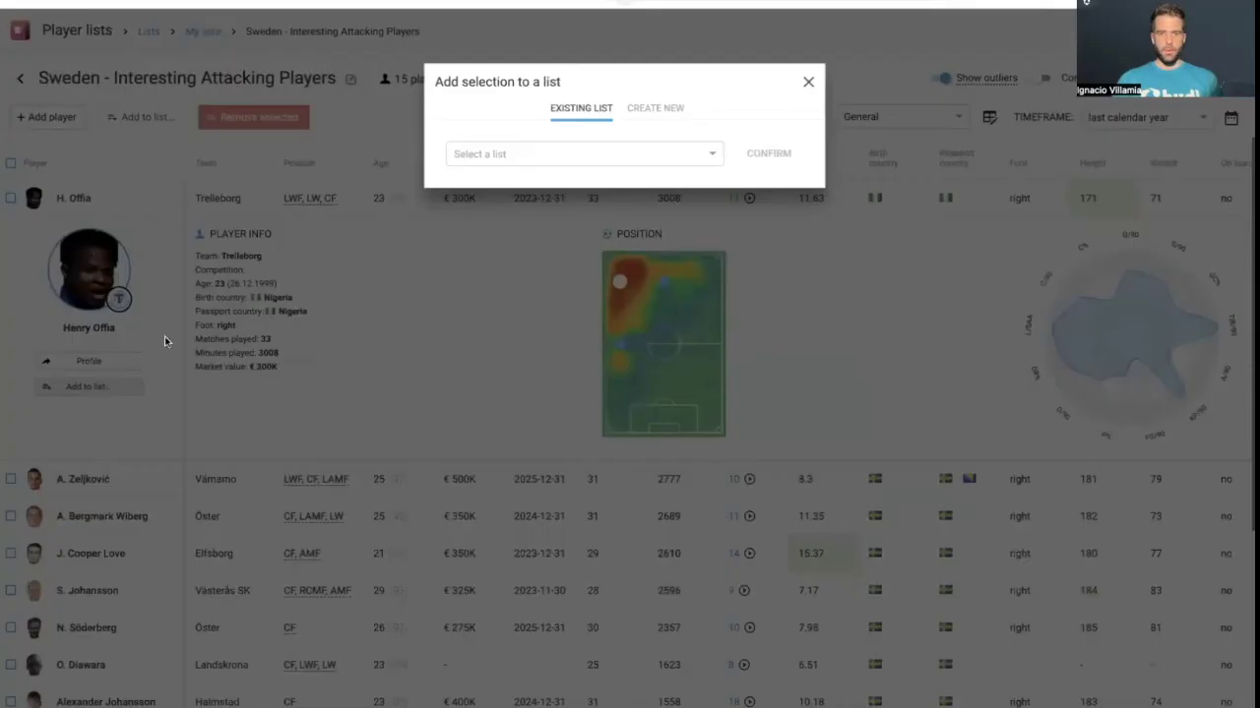
left_click(655, 108)
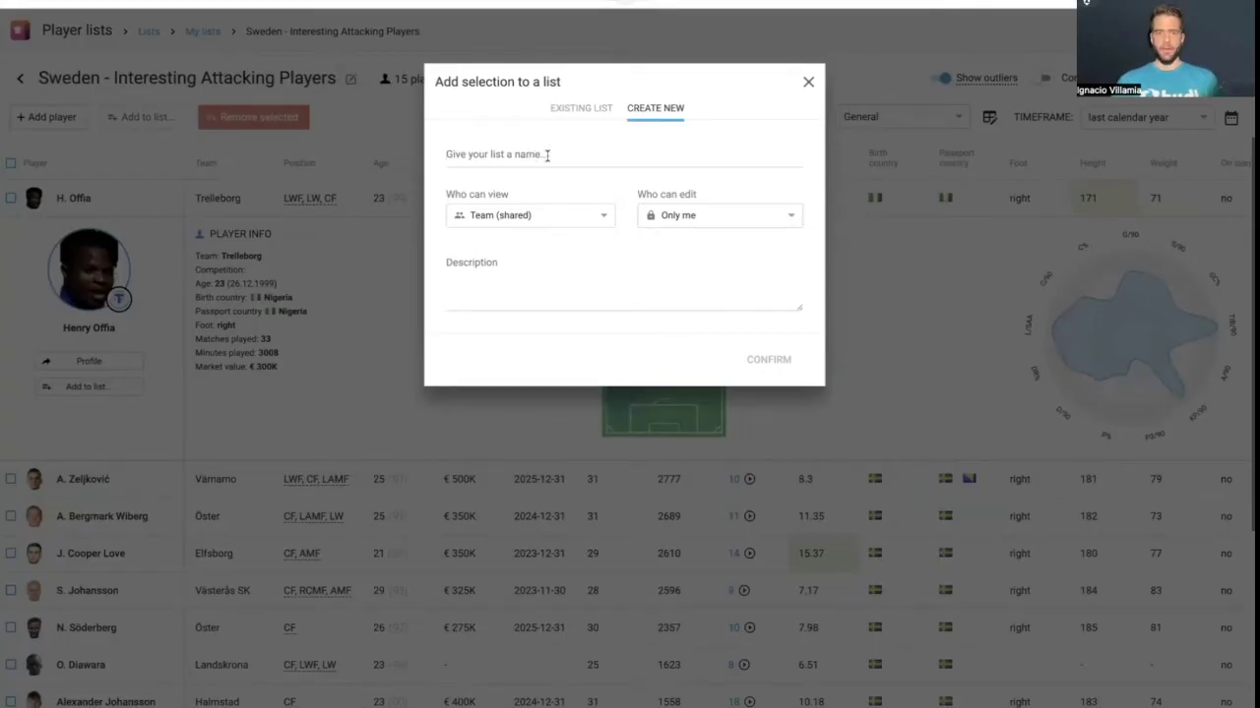
type("2nd list - attackers")
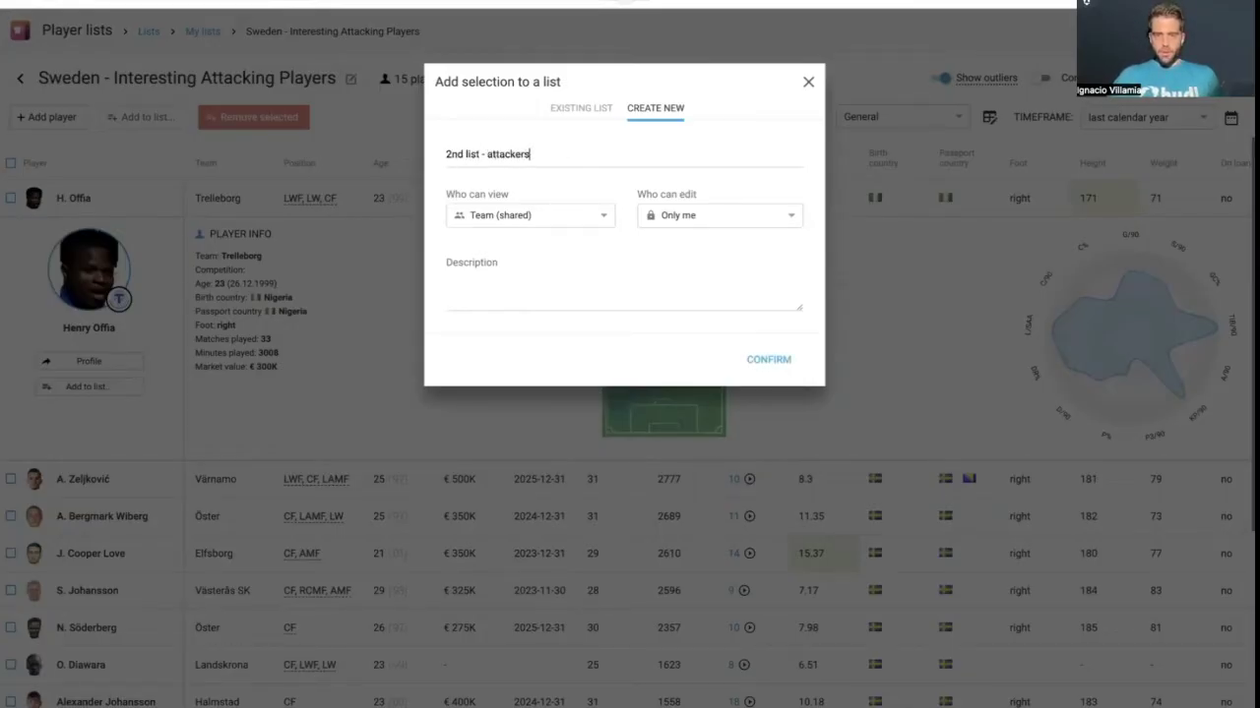
- Set who can view the new list to Only me, keep editing at Only me, and create the list
left_click(518, 215)
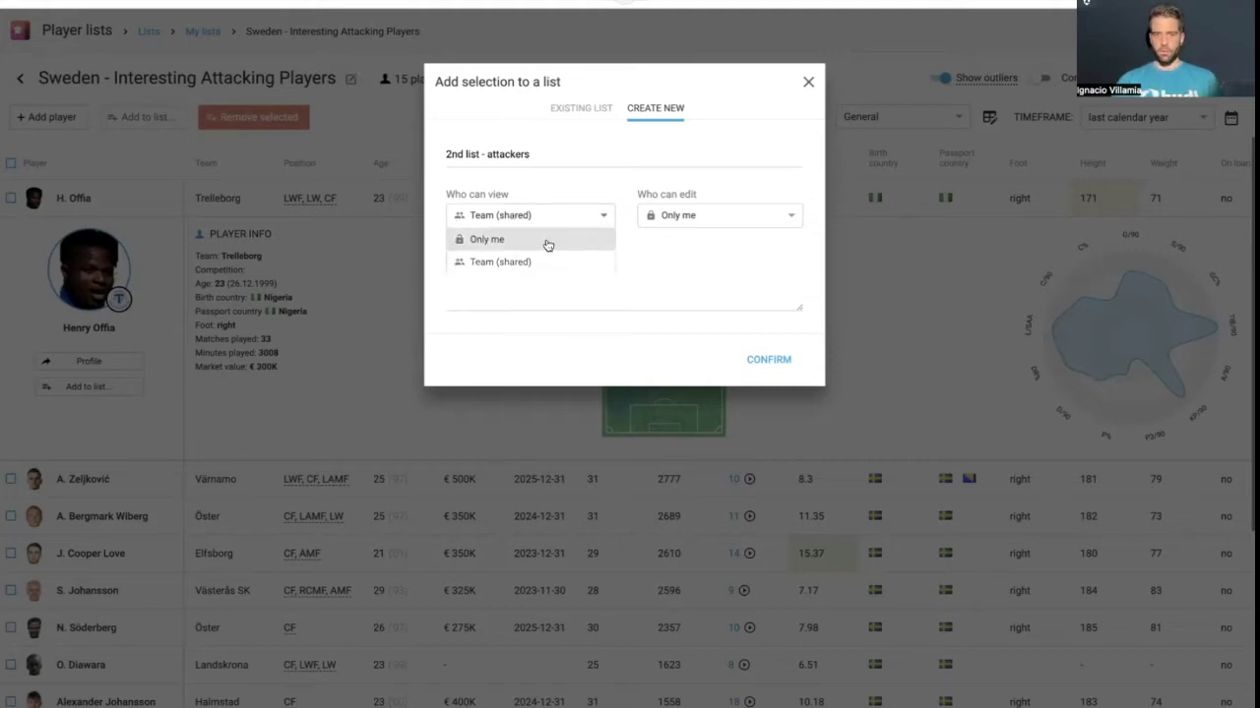
left_click(726, 218)
left_click(710, 210)
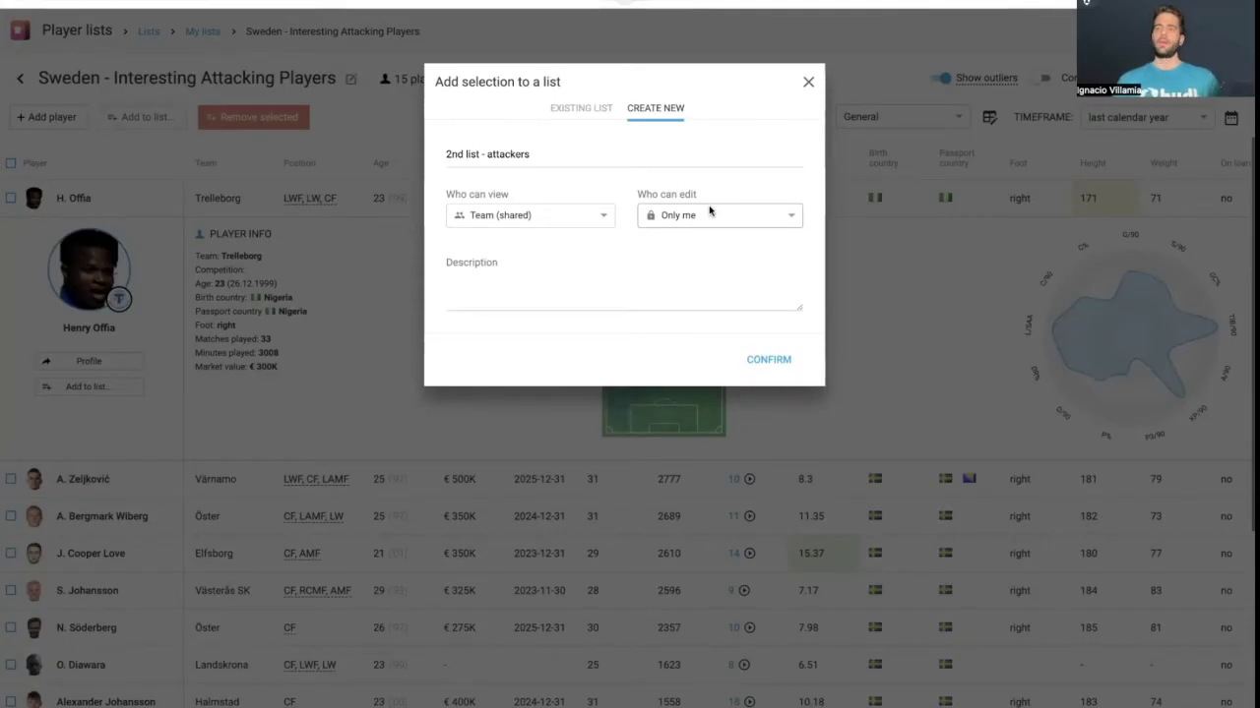
left_click_drag(709, 211, 708, 164)
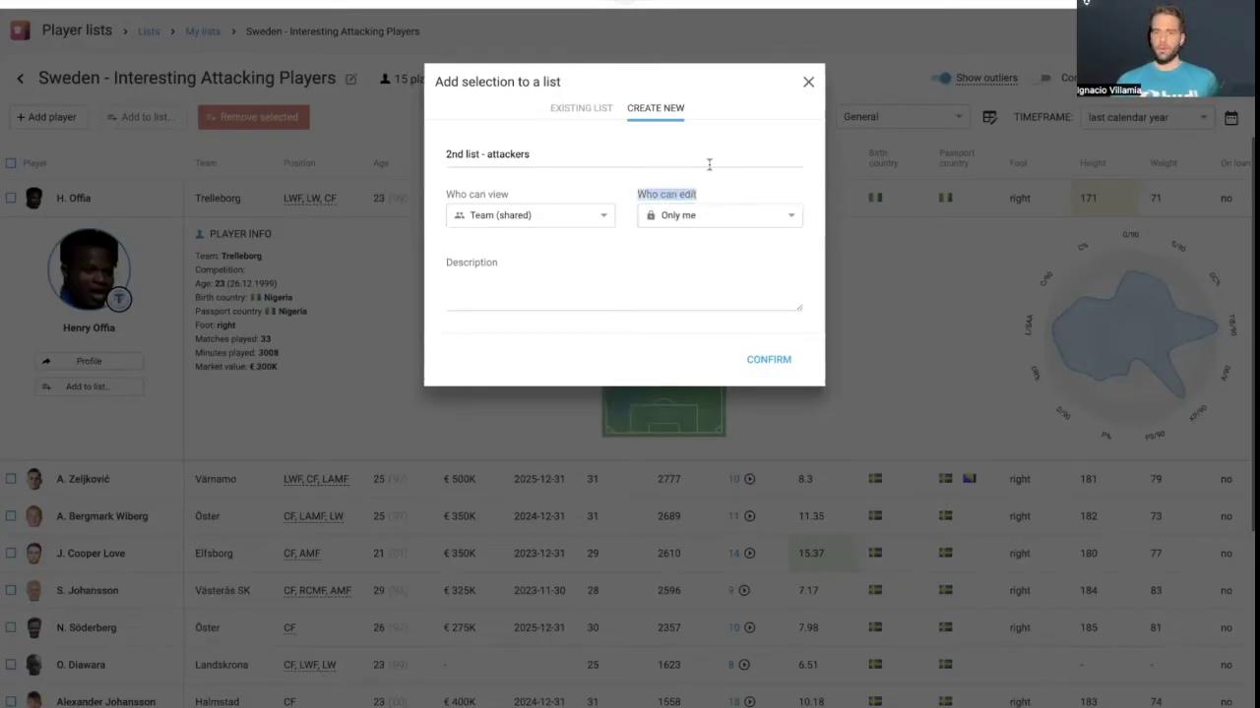
left_click(590, 216)
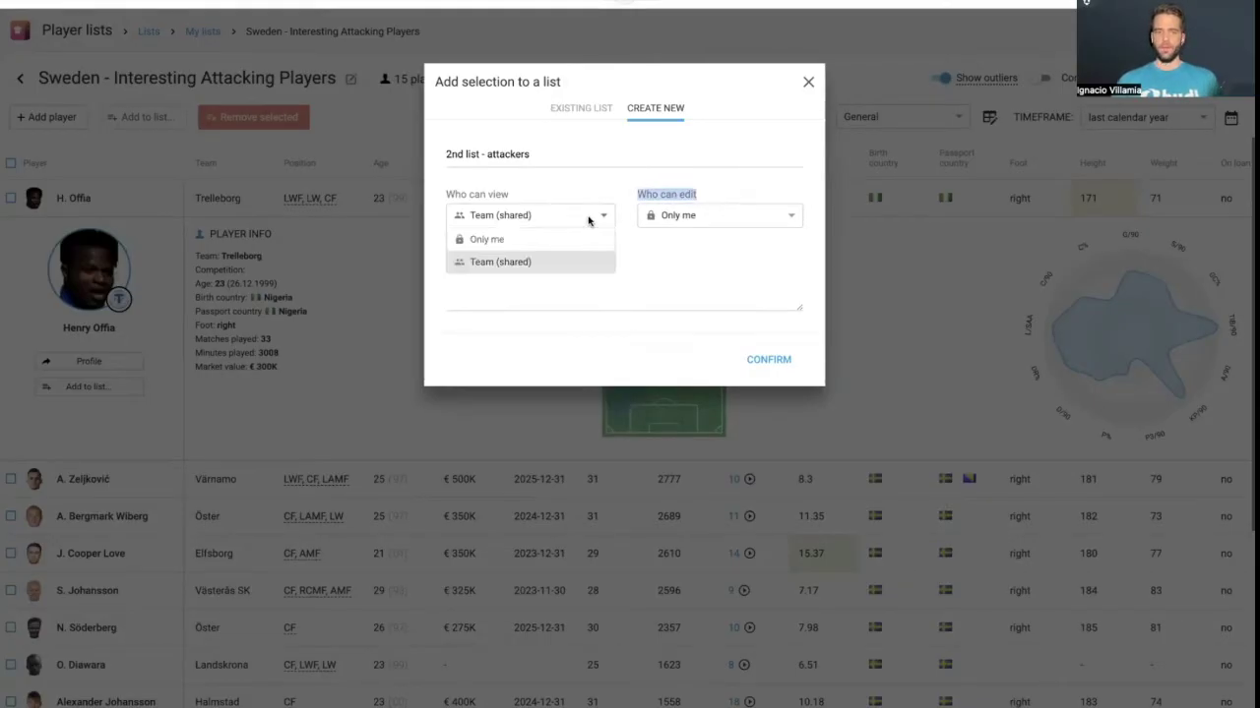
left_click(500, 241)
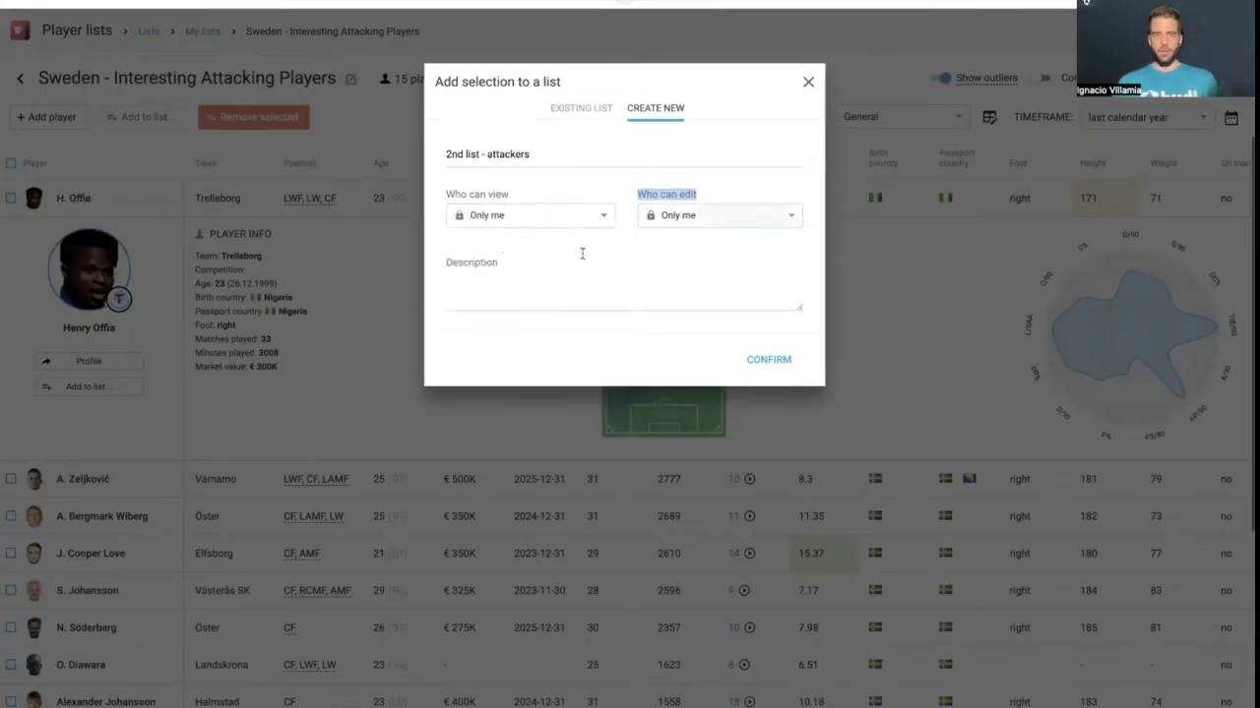
left_click(784, 363)
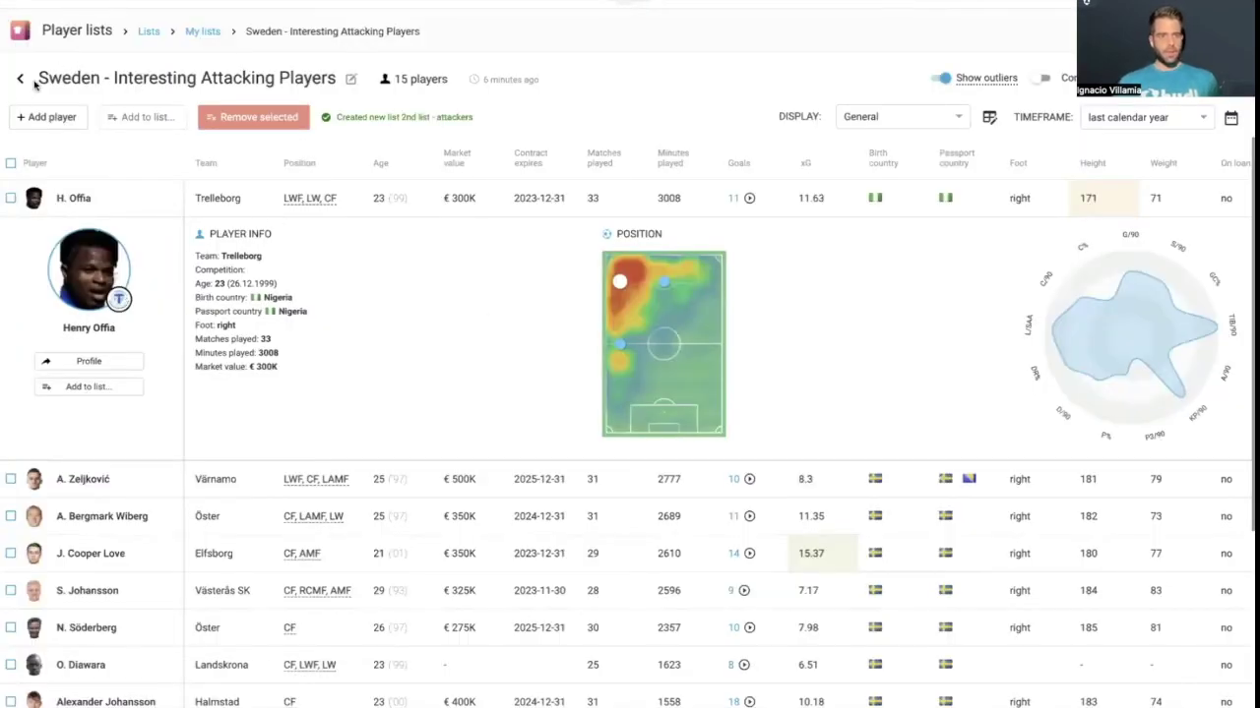
- Check the "2nd list - attackers" list from My lists and return to "Sweden - Interesting Attacking Players"
left_click(204, 32)
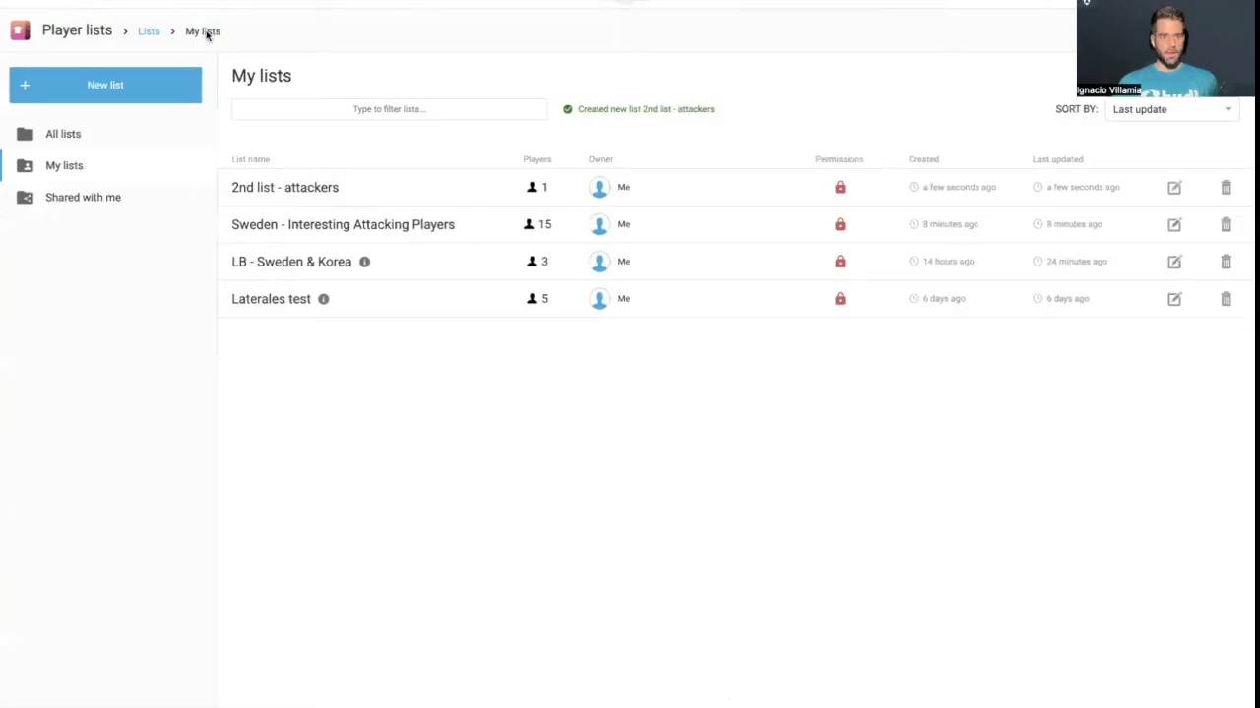
left_click(335, 193)
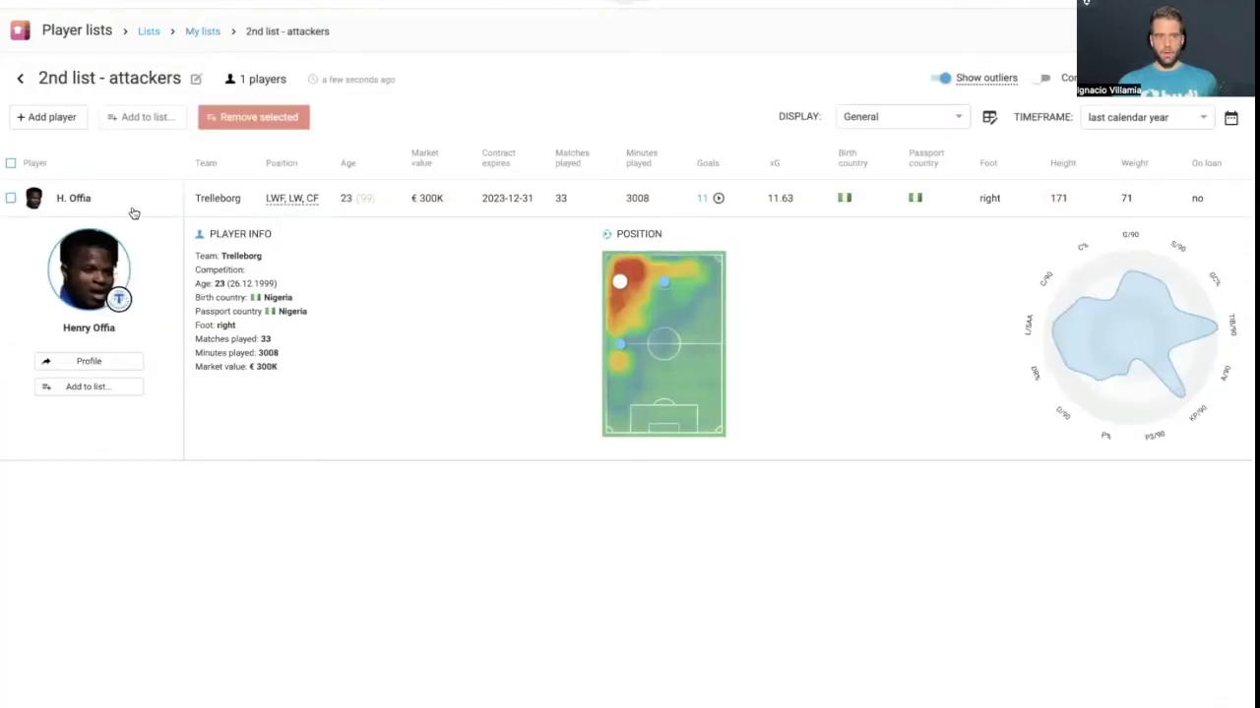
left_click(20, 80)
left_click(351, 229)
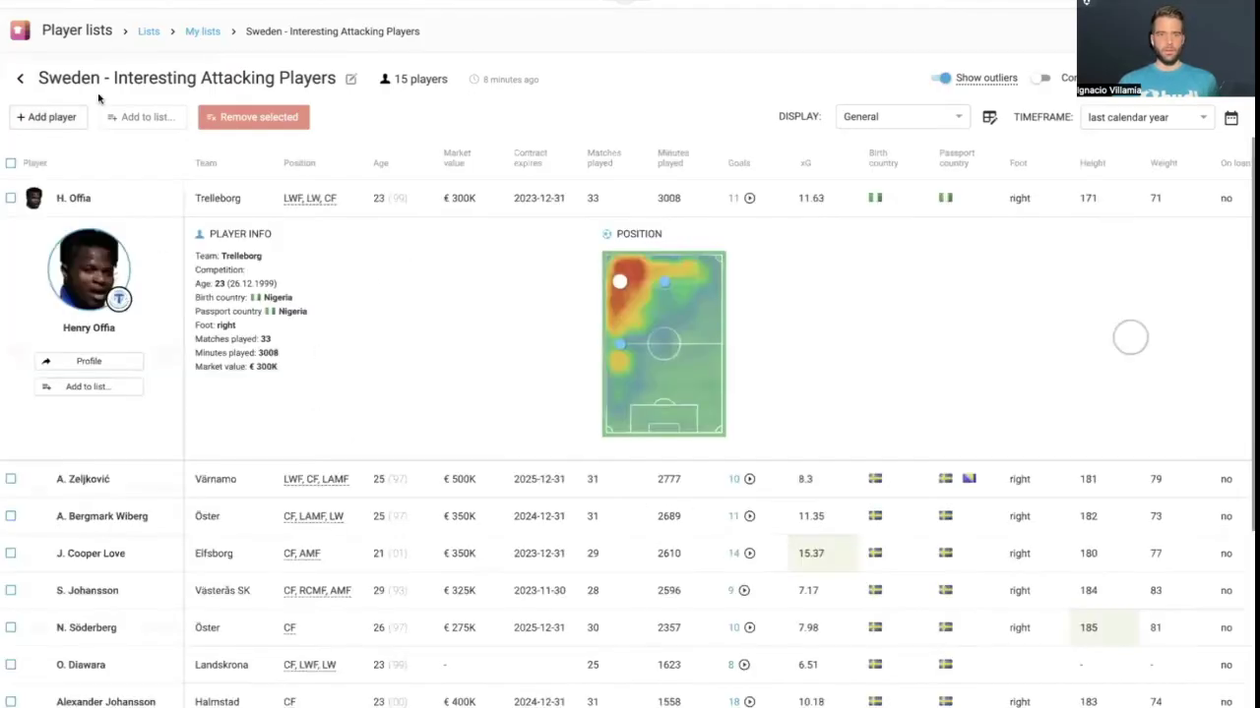
- View the details of the 25-year-old Öster player and the dialog for adding him to a list, leaving without adding him
scroll(501, 445, "down", 3)
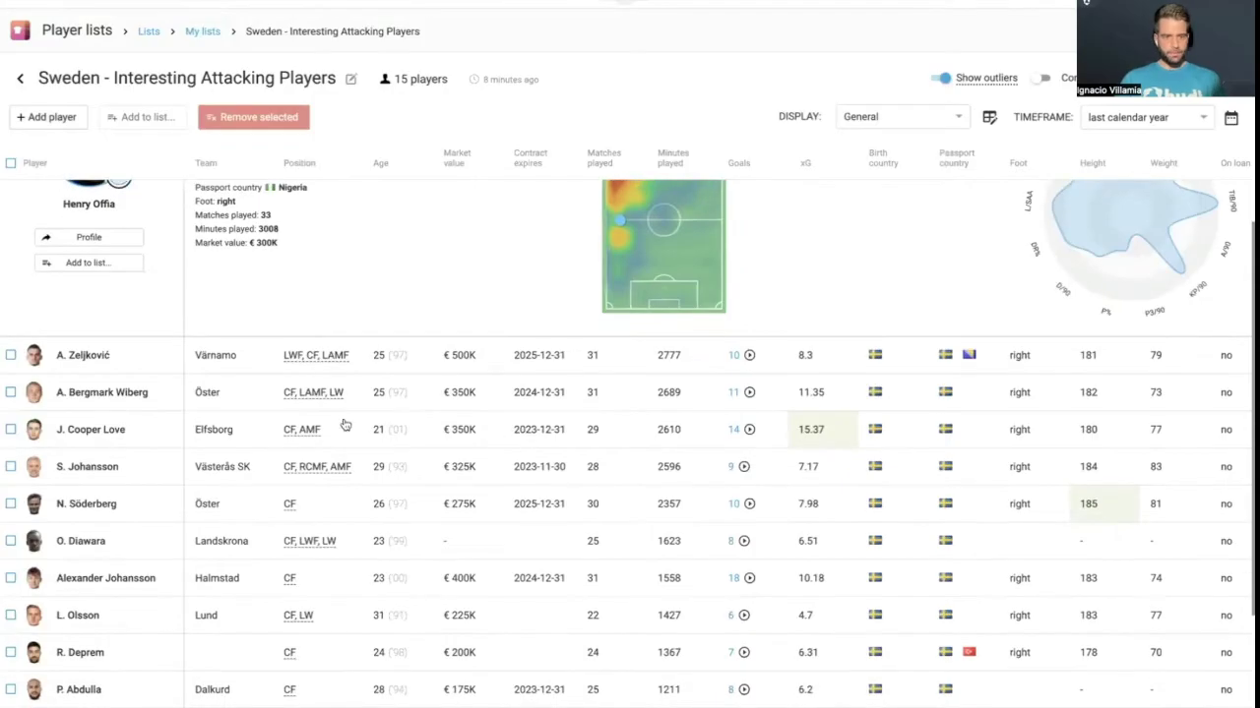
left_click(72, 401)
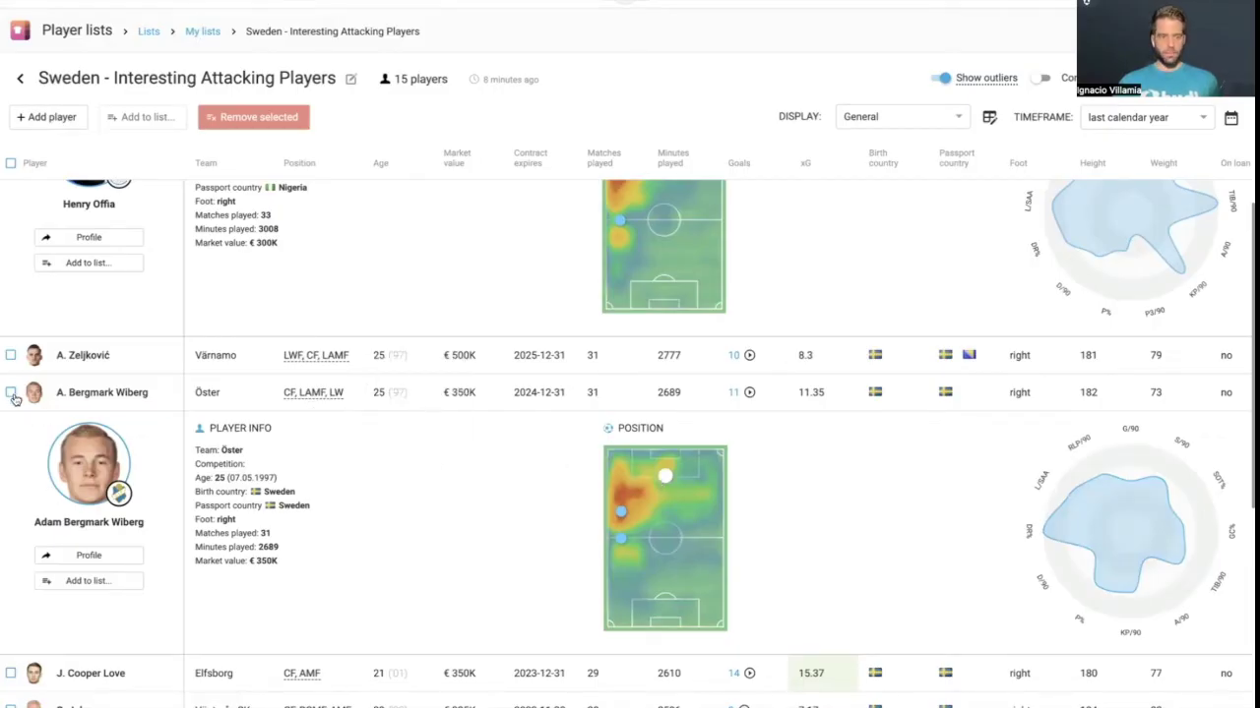
left_click(83, 583)
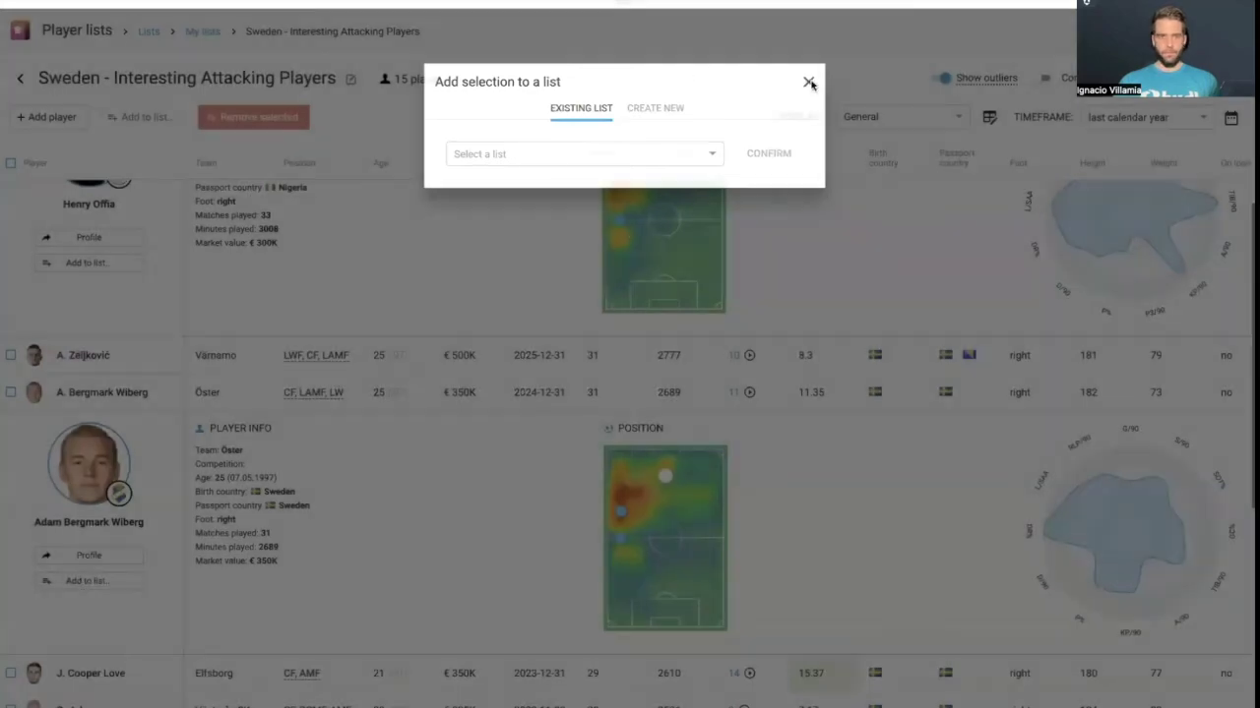
left_click(470, 325)
scroll(470, 325, "up", 2)
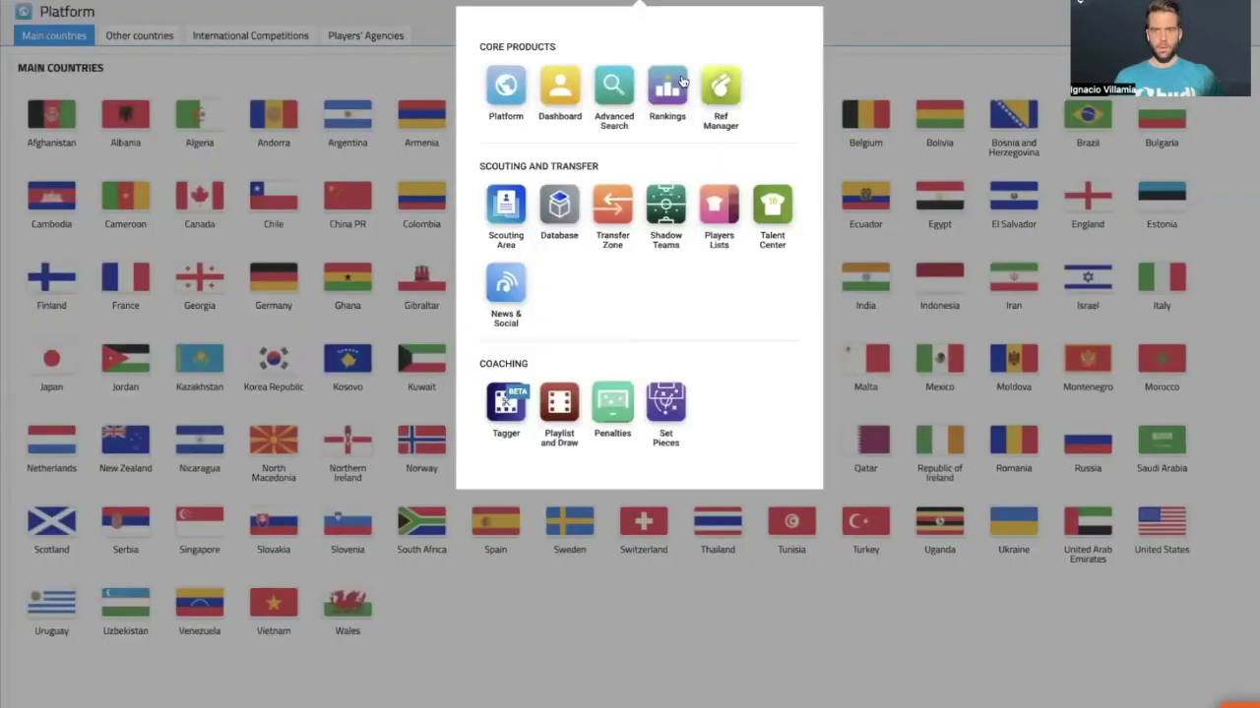
- Open Rankings and look through the competition, season and match-day filter options, keeping Sweden. Superettan, 2022 and Whole season
left_click(668, 87)
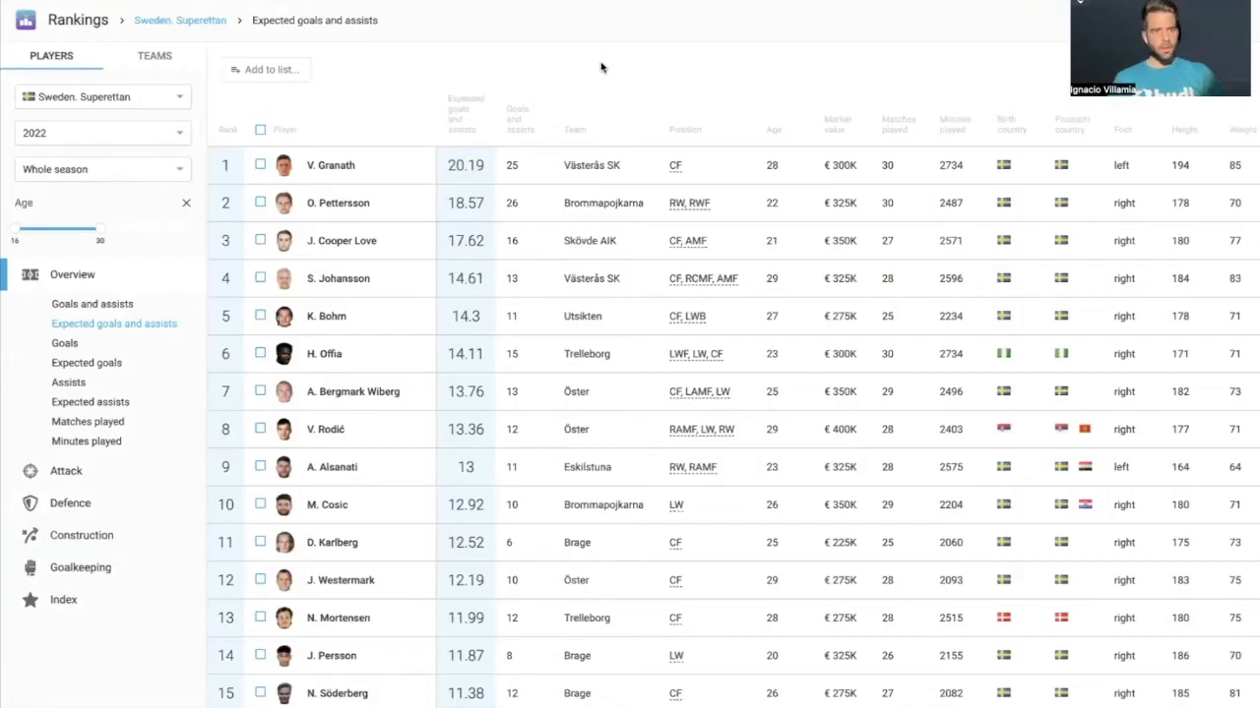
left_click(155, 98)
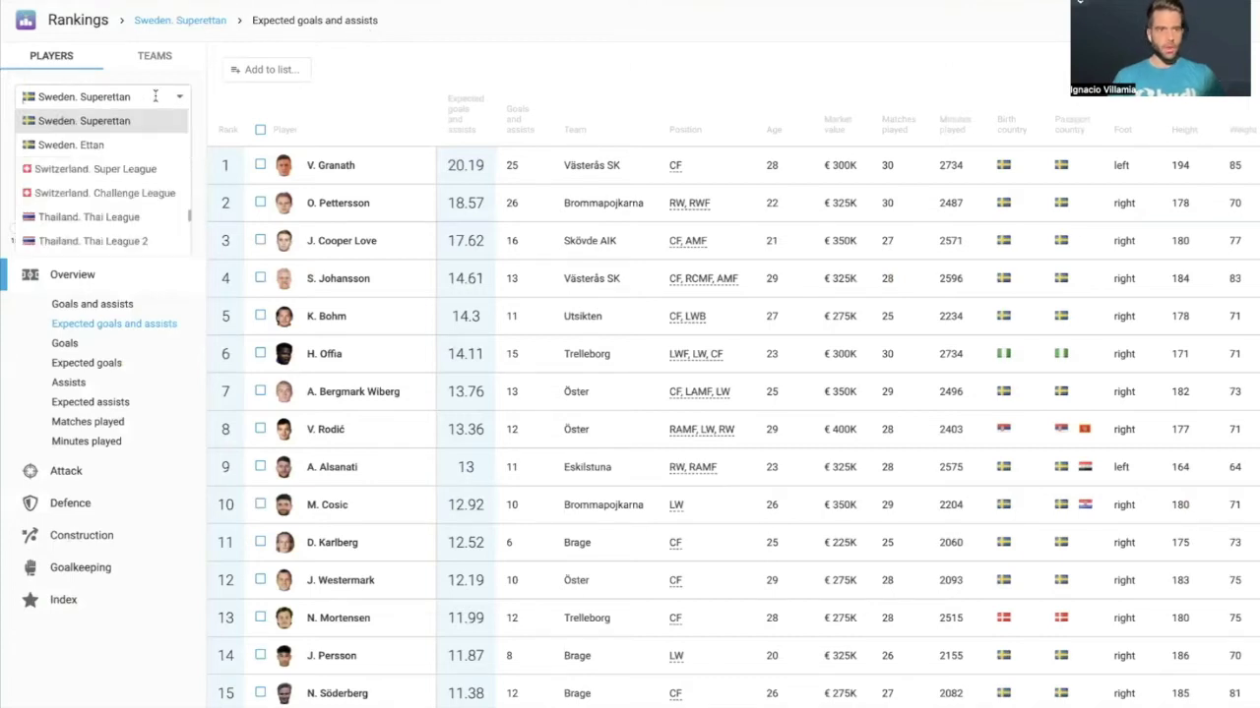
left_click(167, 97)
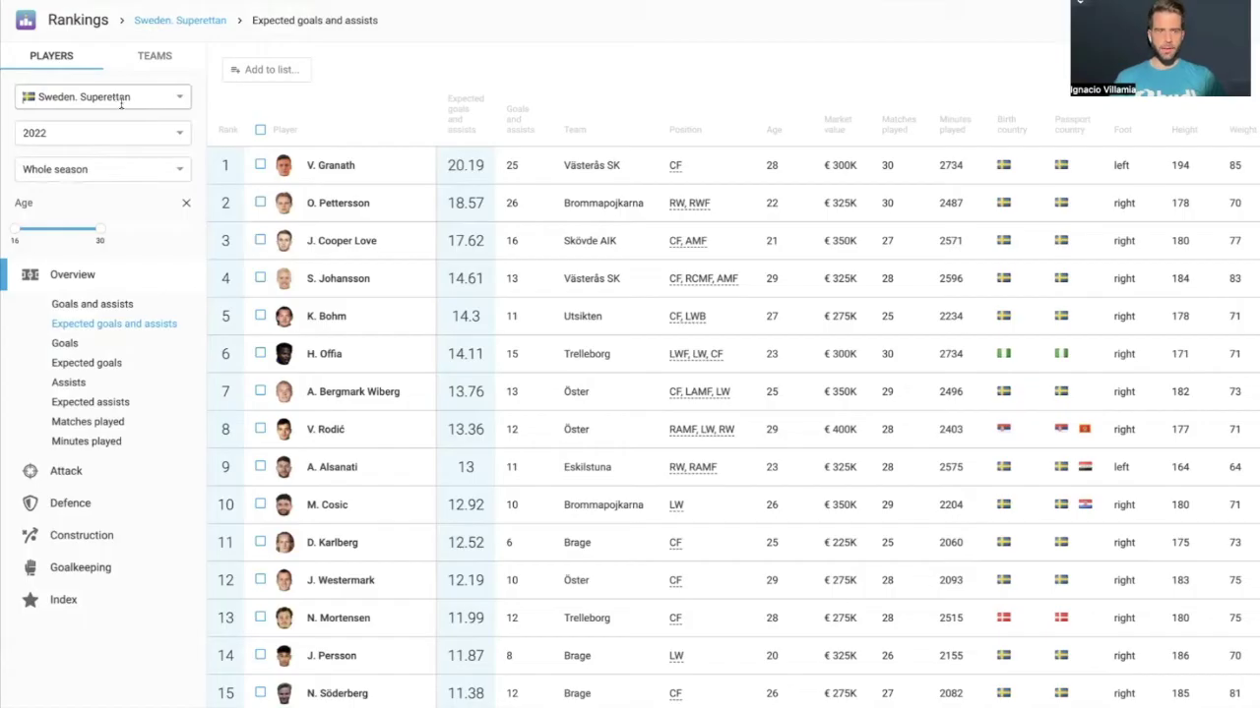
left_click(138, 135)
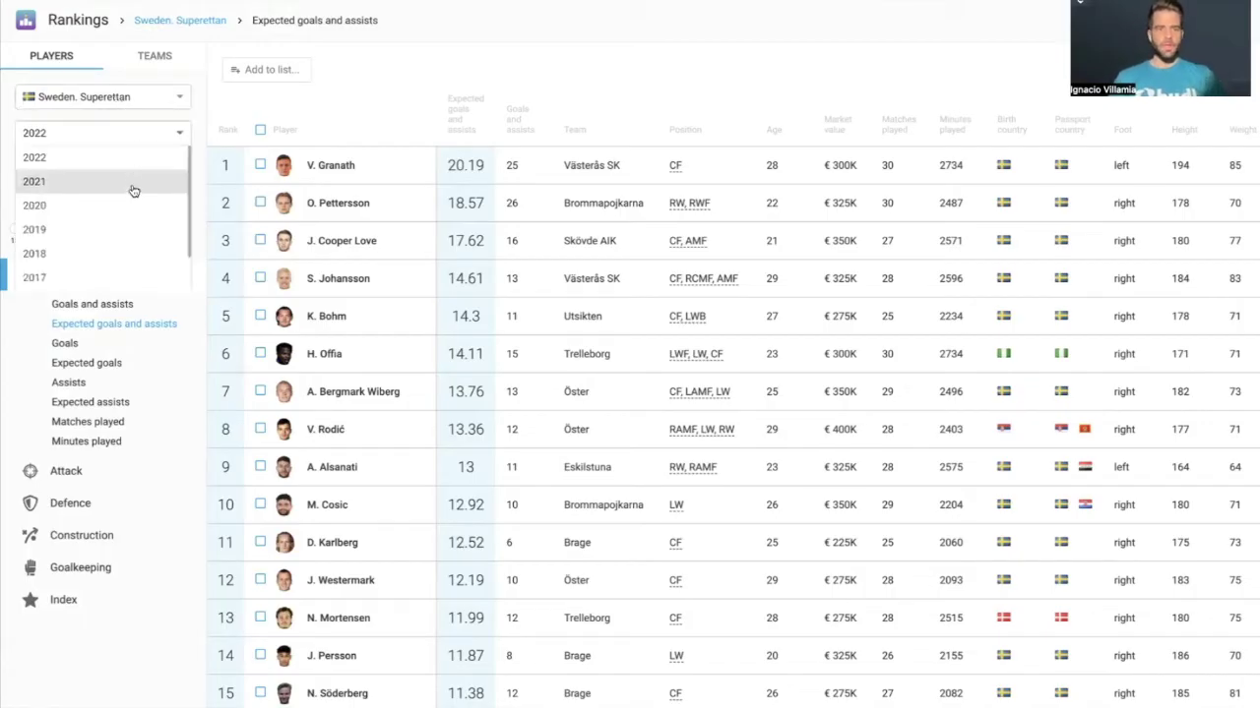
left_click(125, 159)
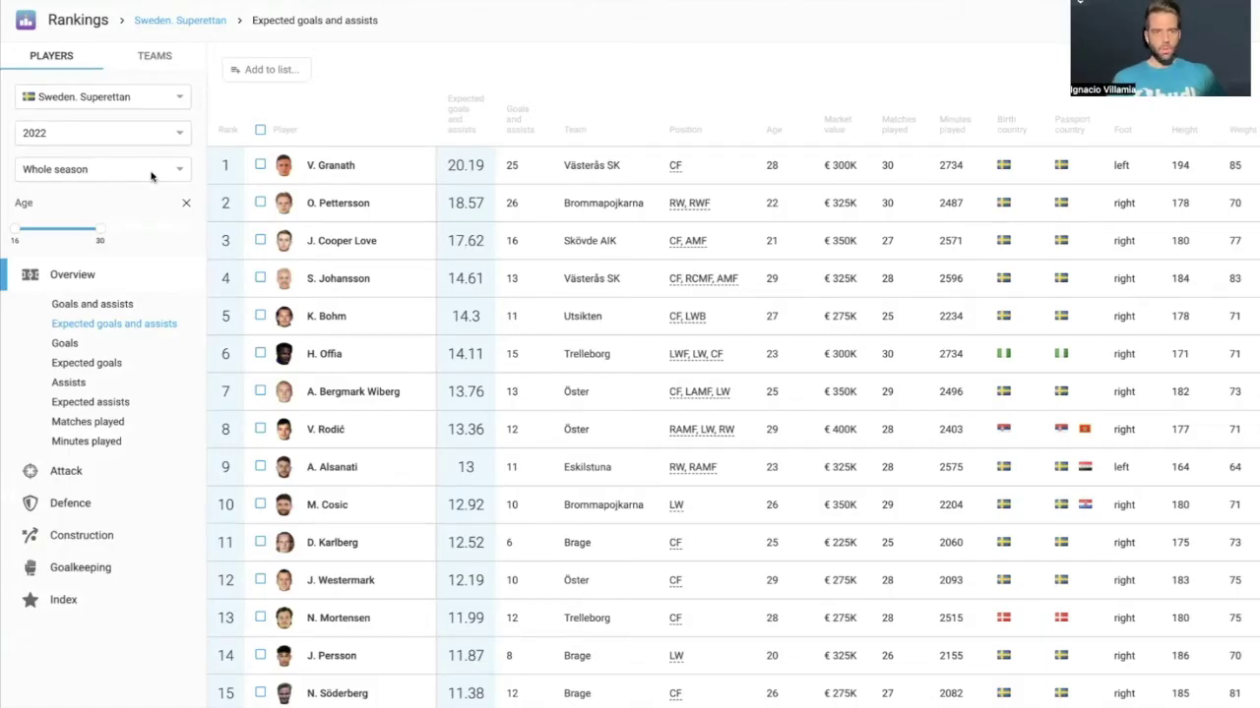
left_click(151, 177)
scroll(137, 234, "down", 6)
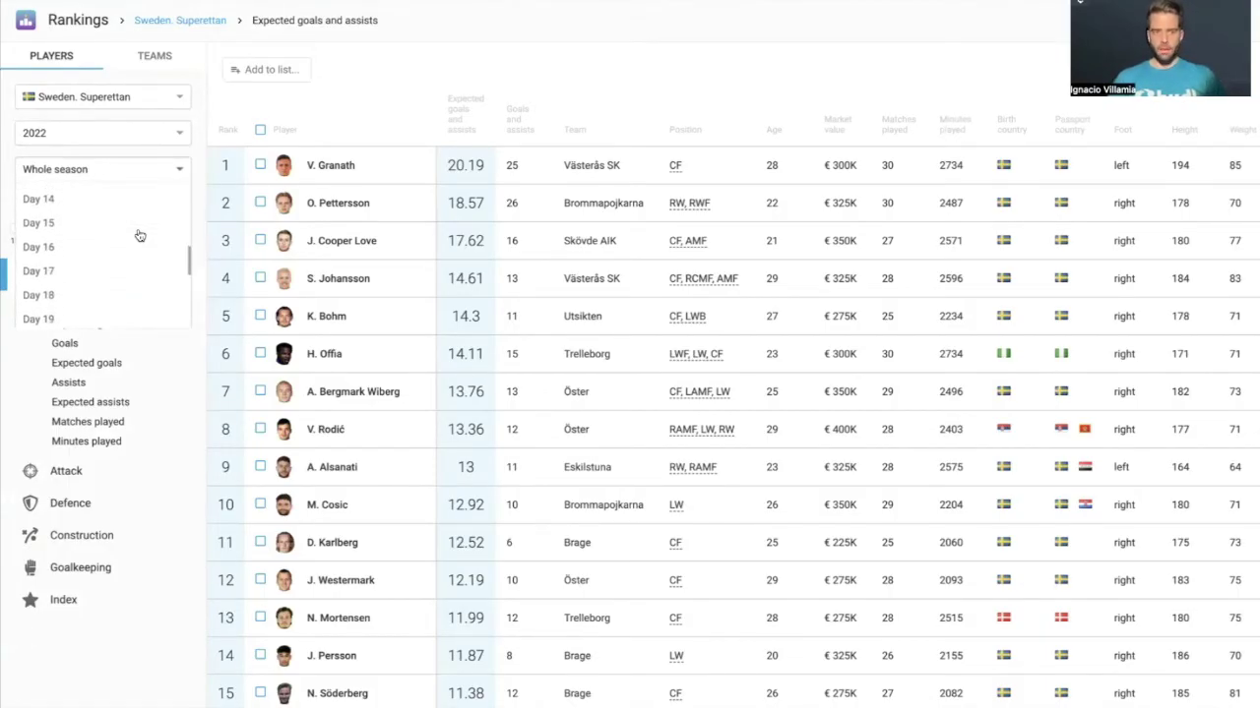
left_click(274, 103)
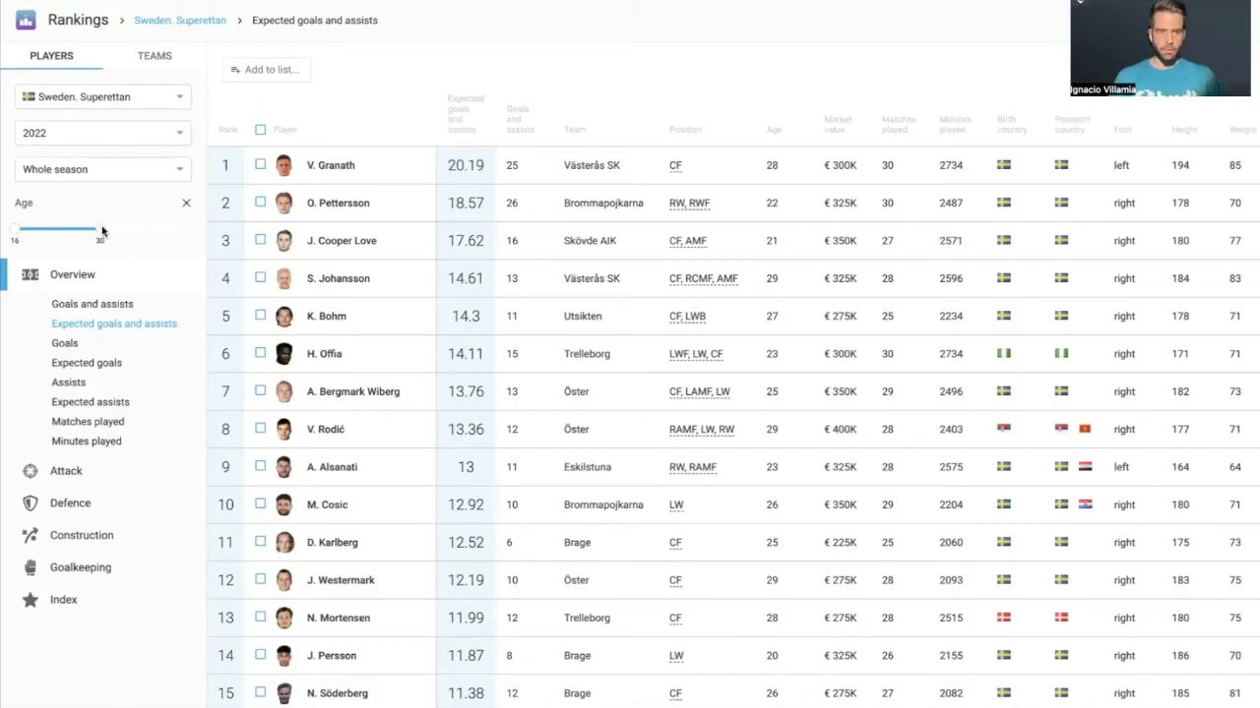
- Compare the Superettan player rankings for goals and assists, expected goals and assists, goals, and assists
left_click(93, 304)
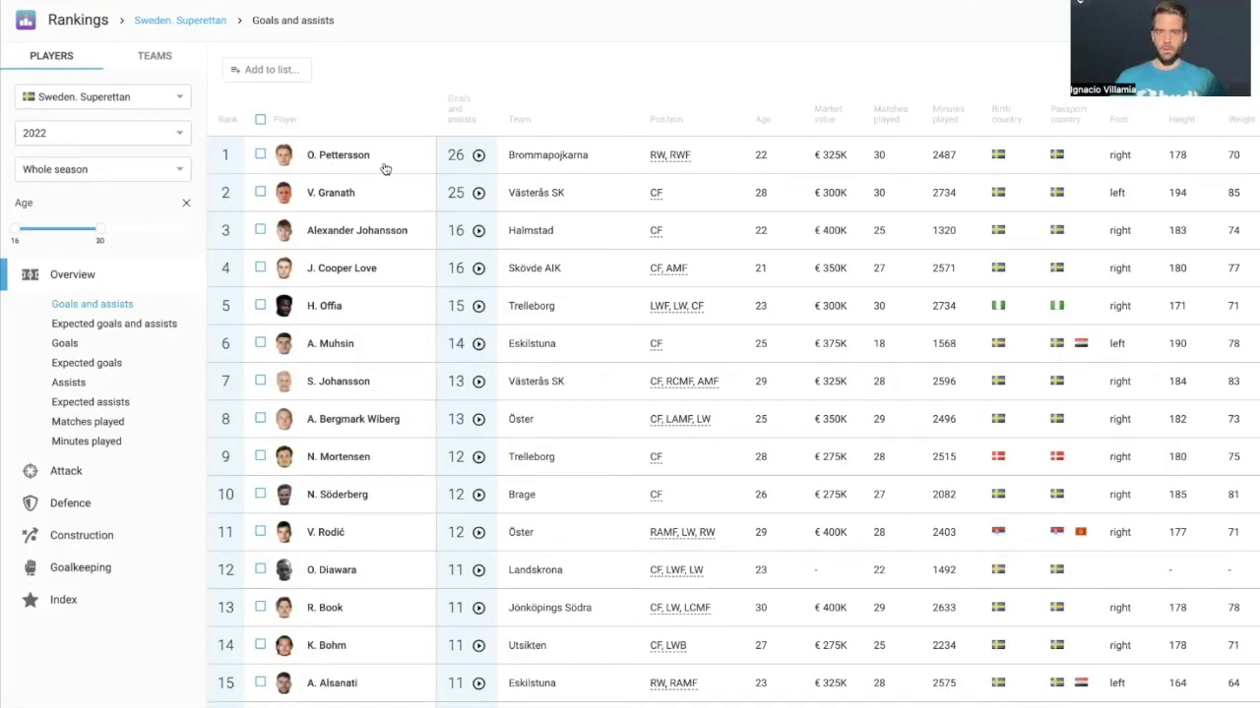
left_click(104, 325)
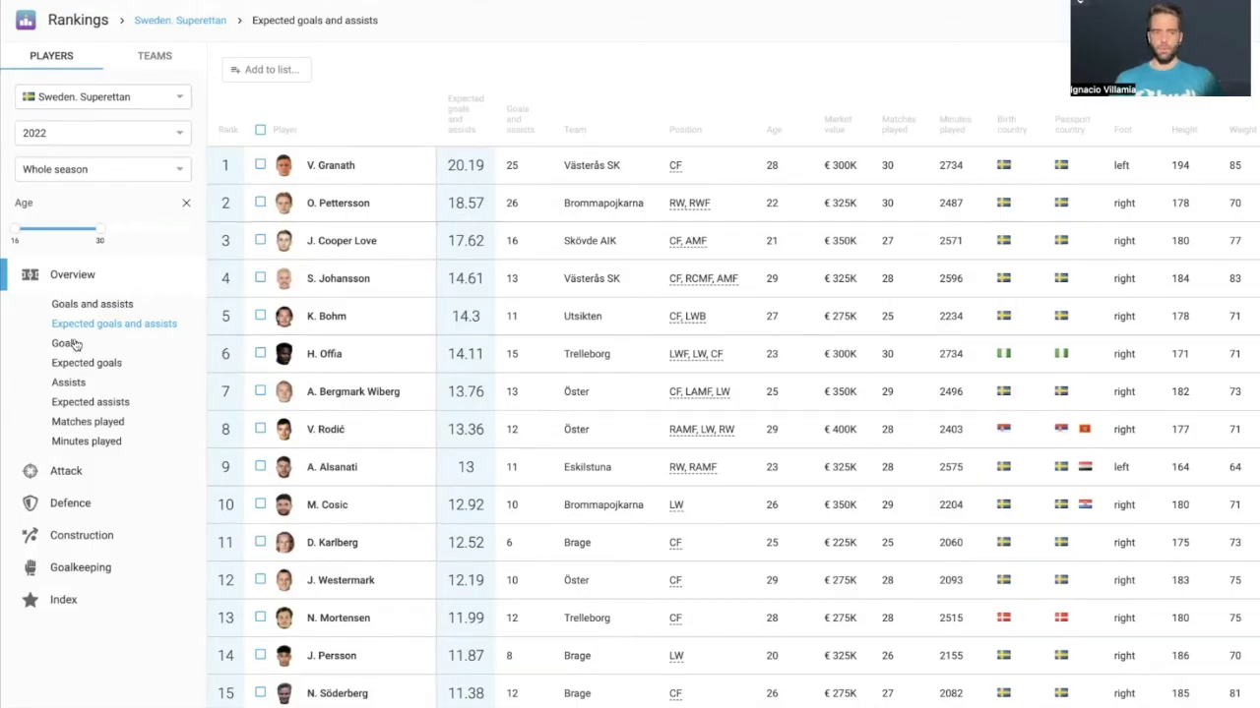
left_click(86, 305)
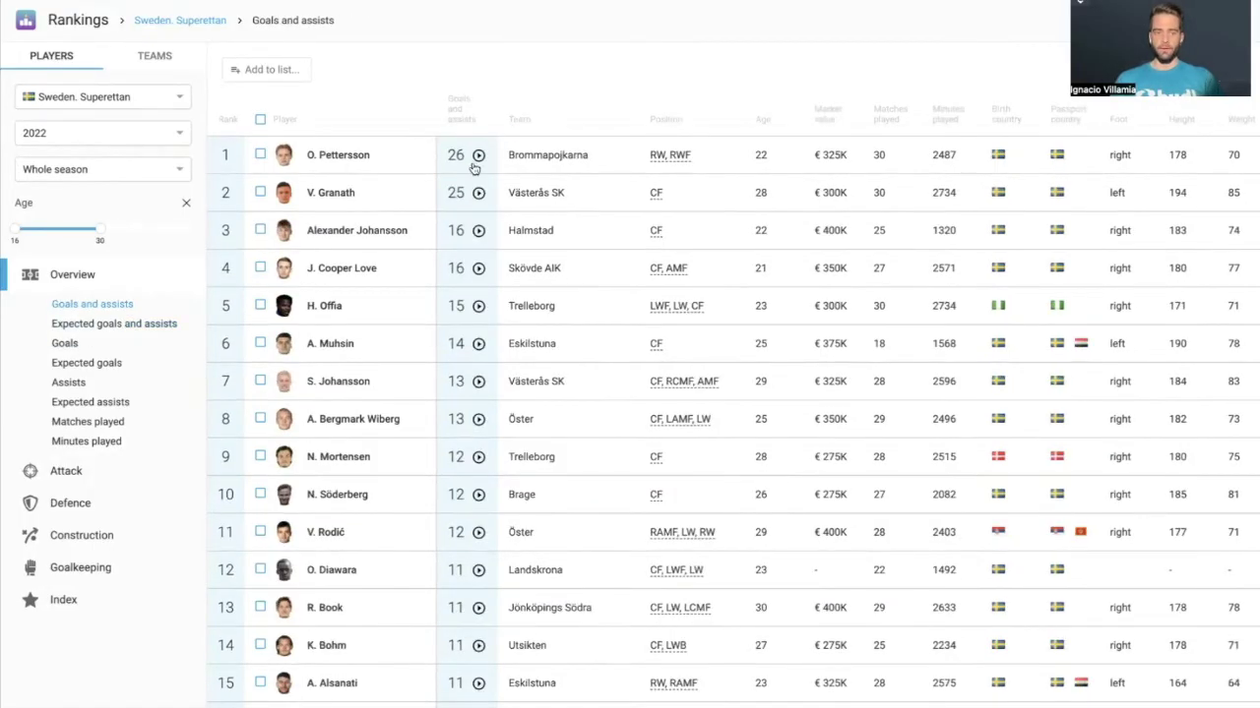
left_click(65, 344)
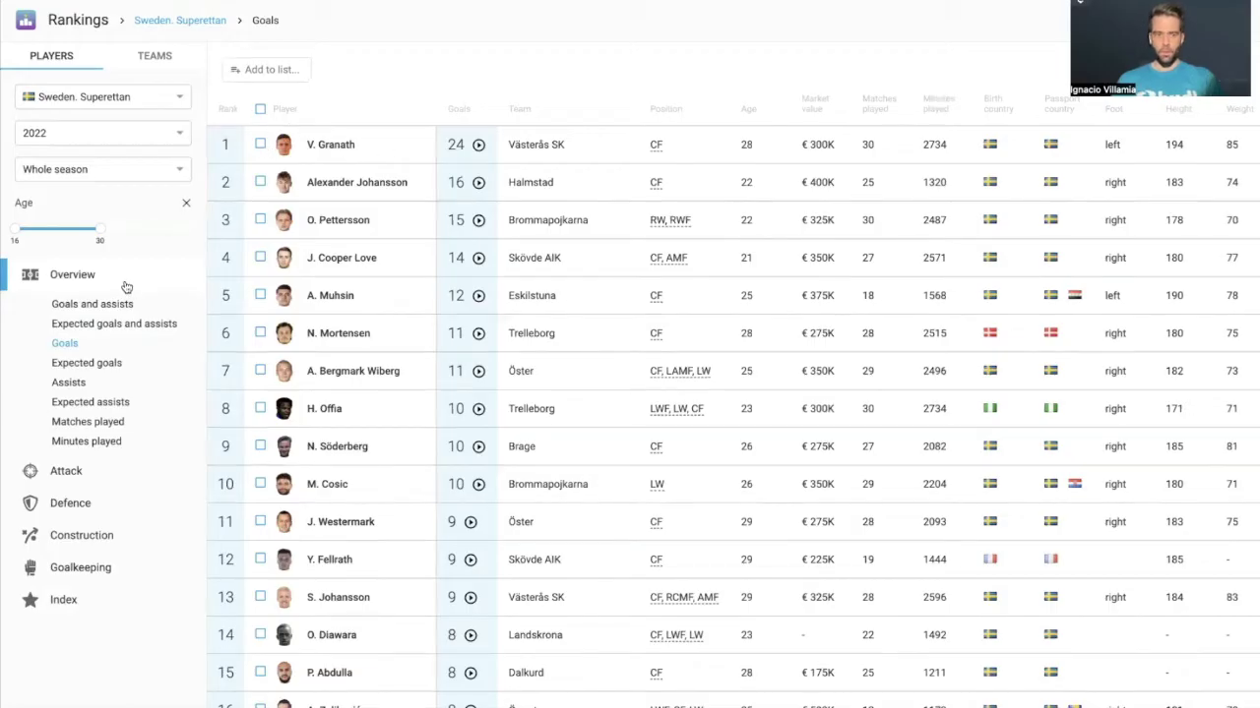
left_click(105, 308)
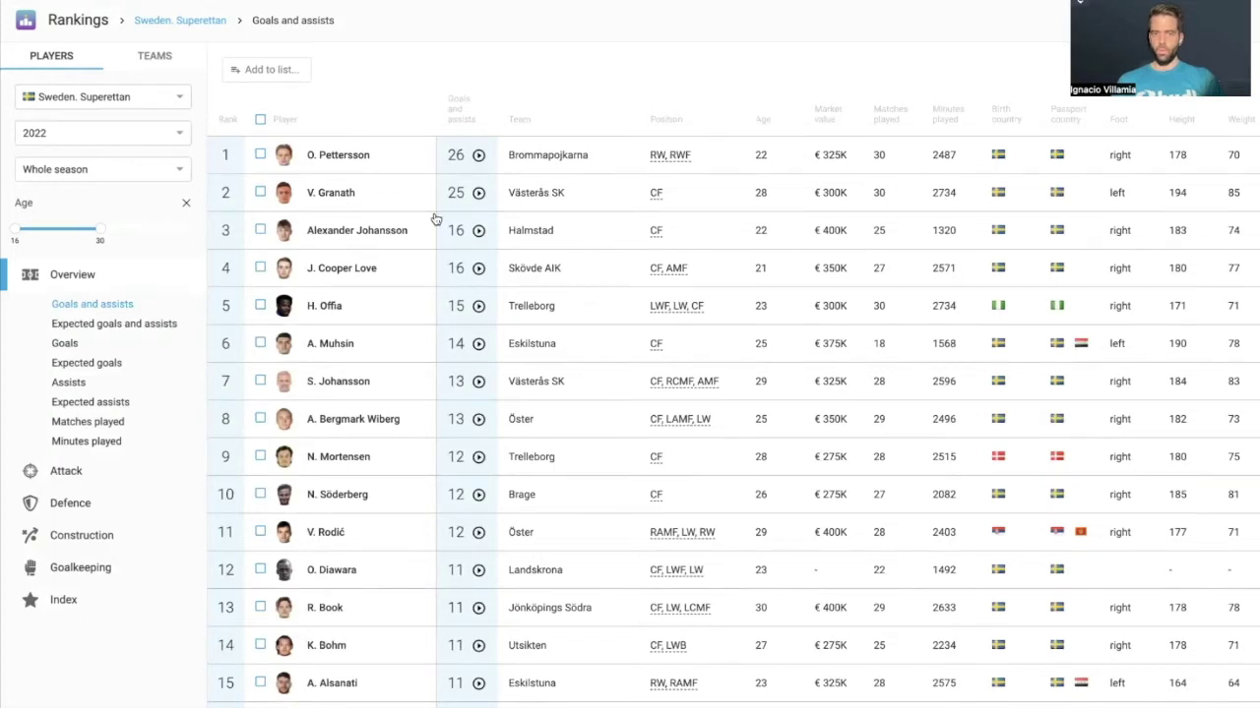
left_click(69, 383)
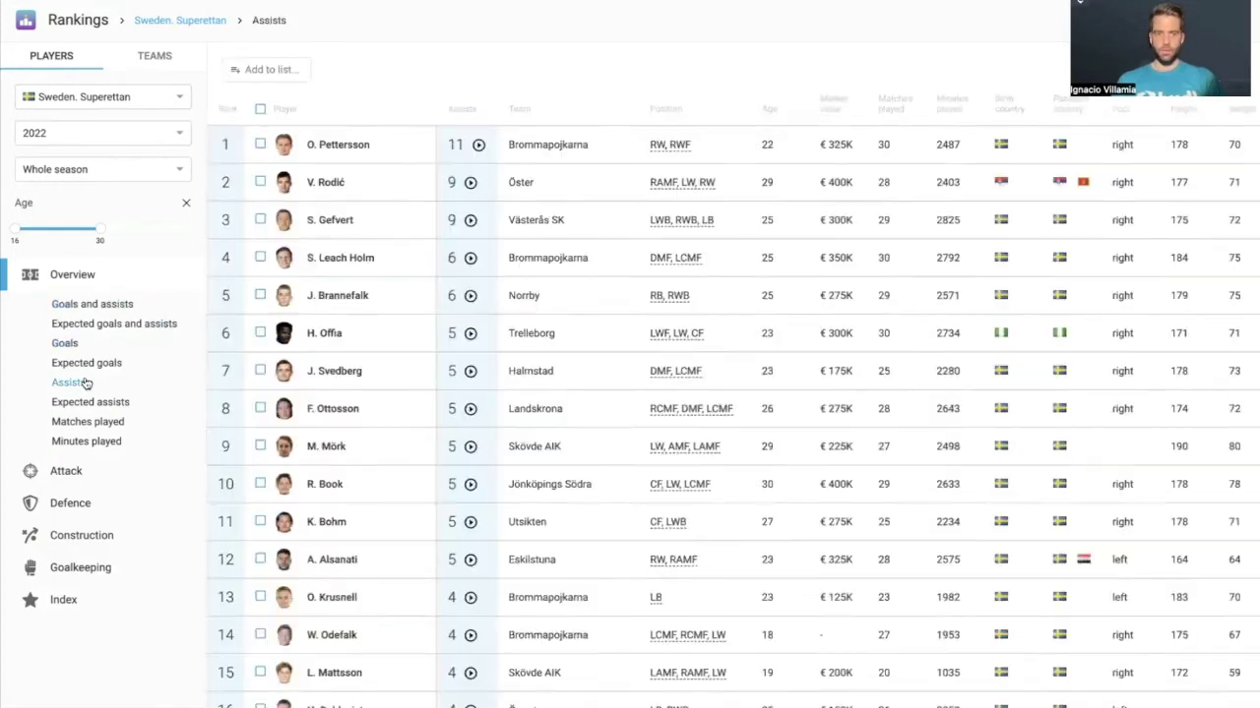
scroll(449, 287, "down", 3)
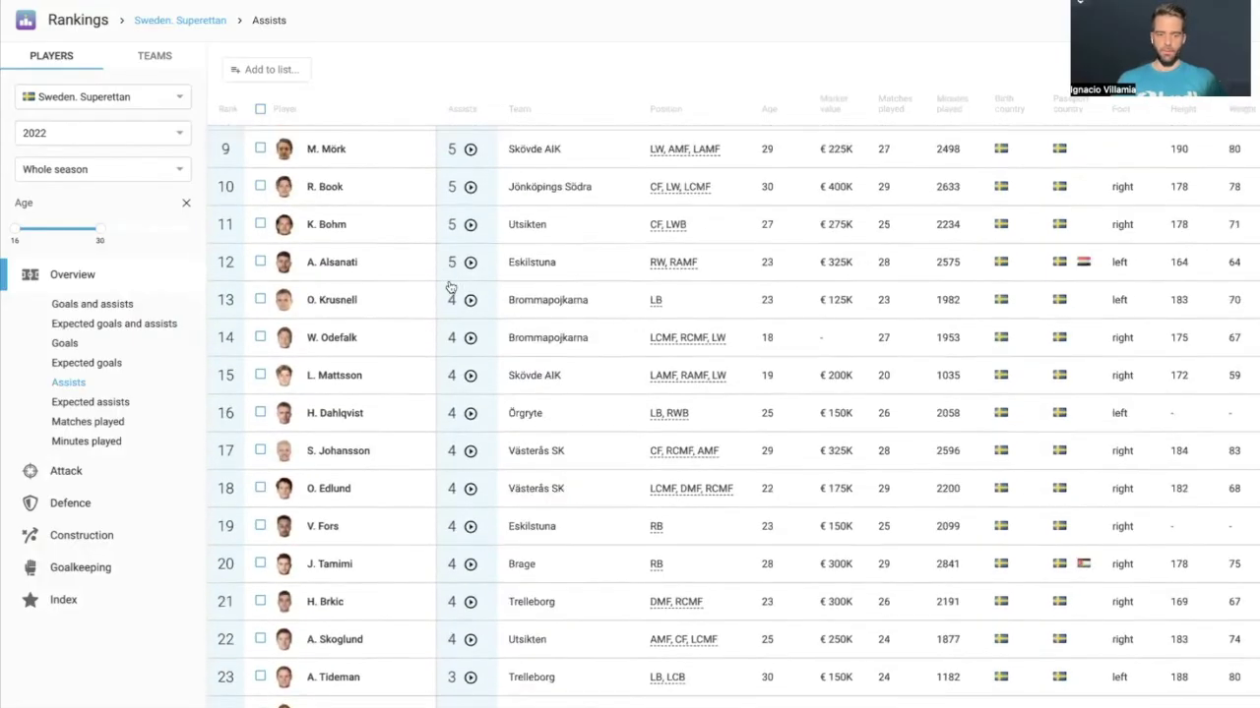
- Add the two top-ranked players in the Goals and assists ranking to the existing list "2nd list - attackers"
scroll(450, 286, "up", 3)
left_click(111, 307)
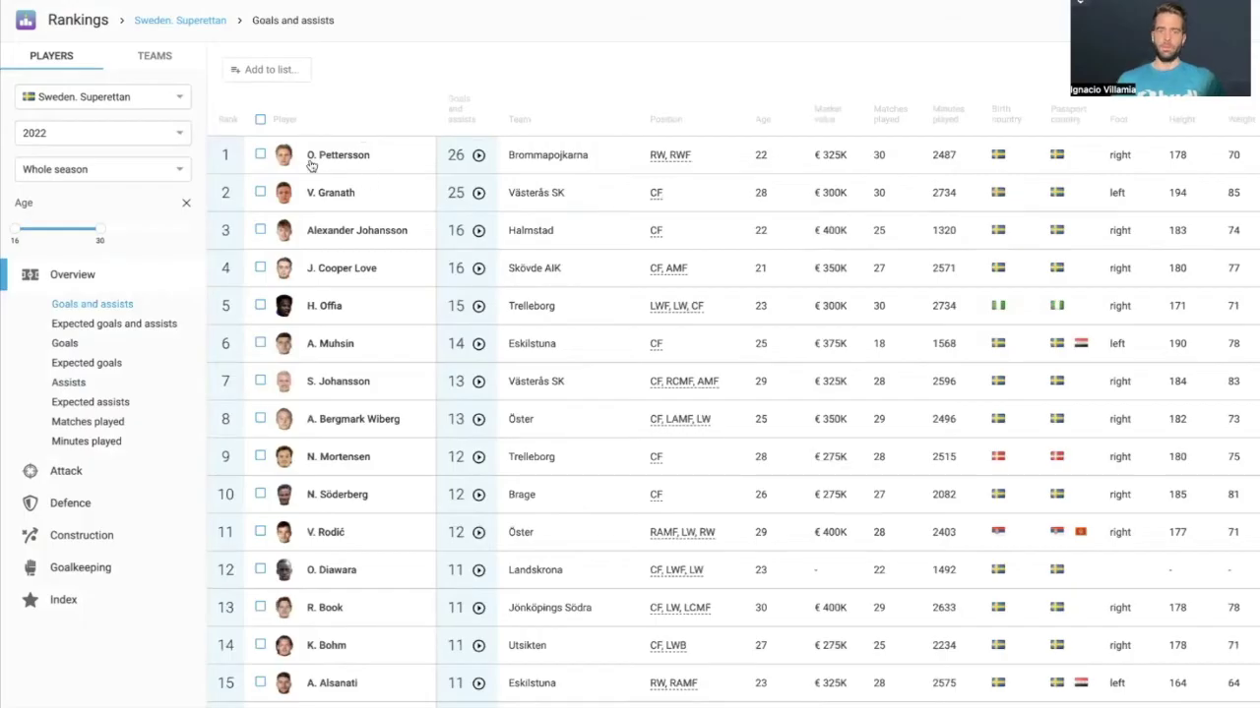
left_click(261, 156)
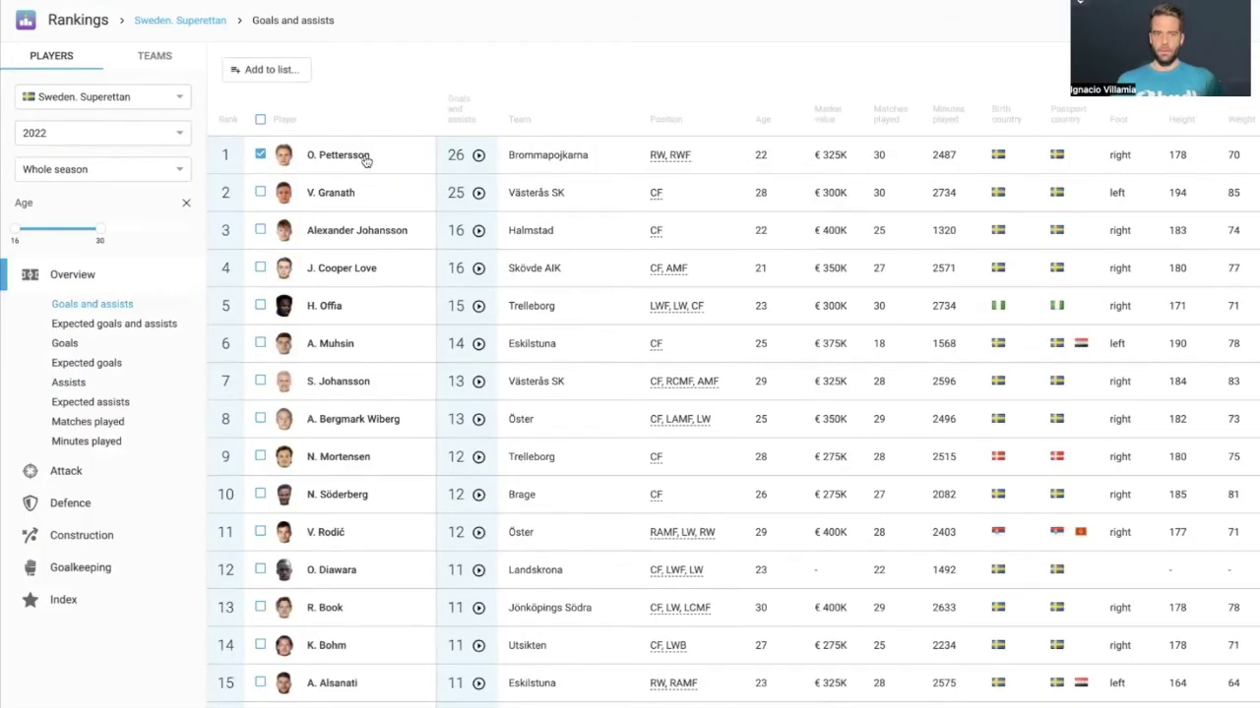
left_click(260, 192)
left_click(275, 71)
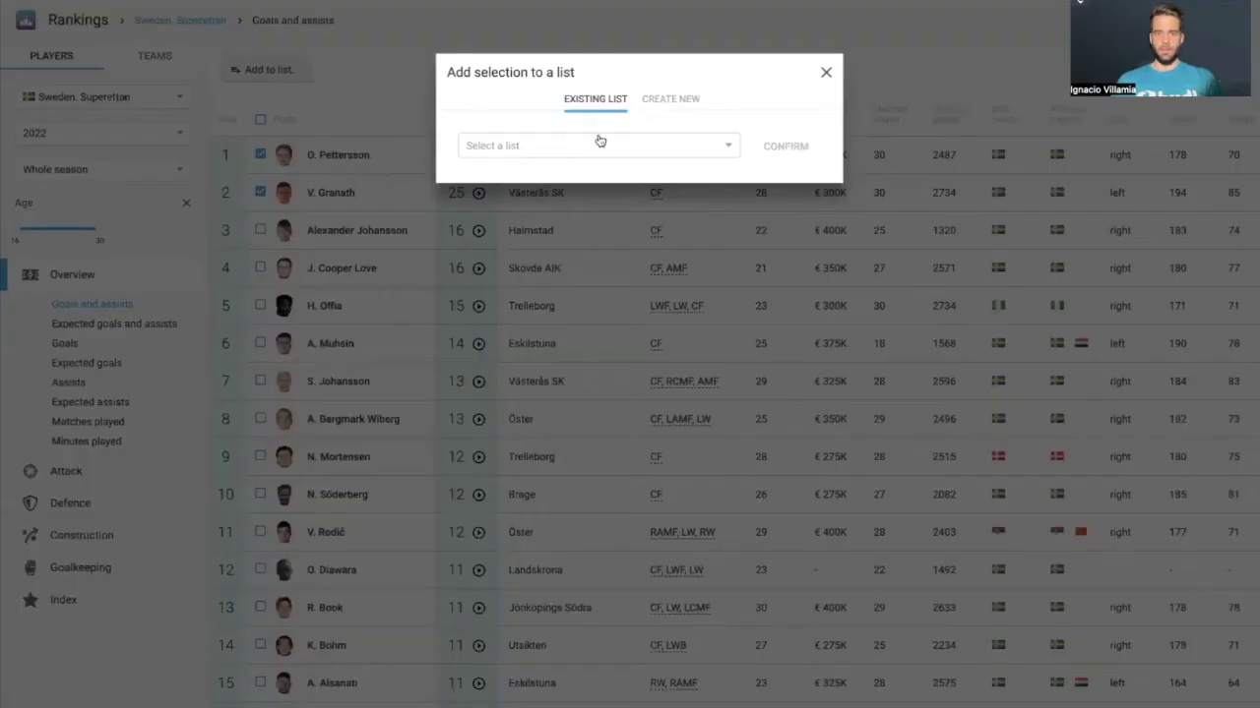
left_click(693, 149)
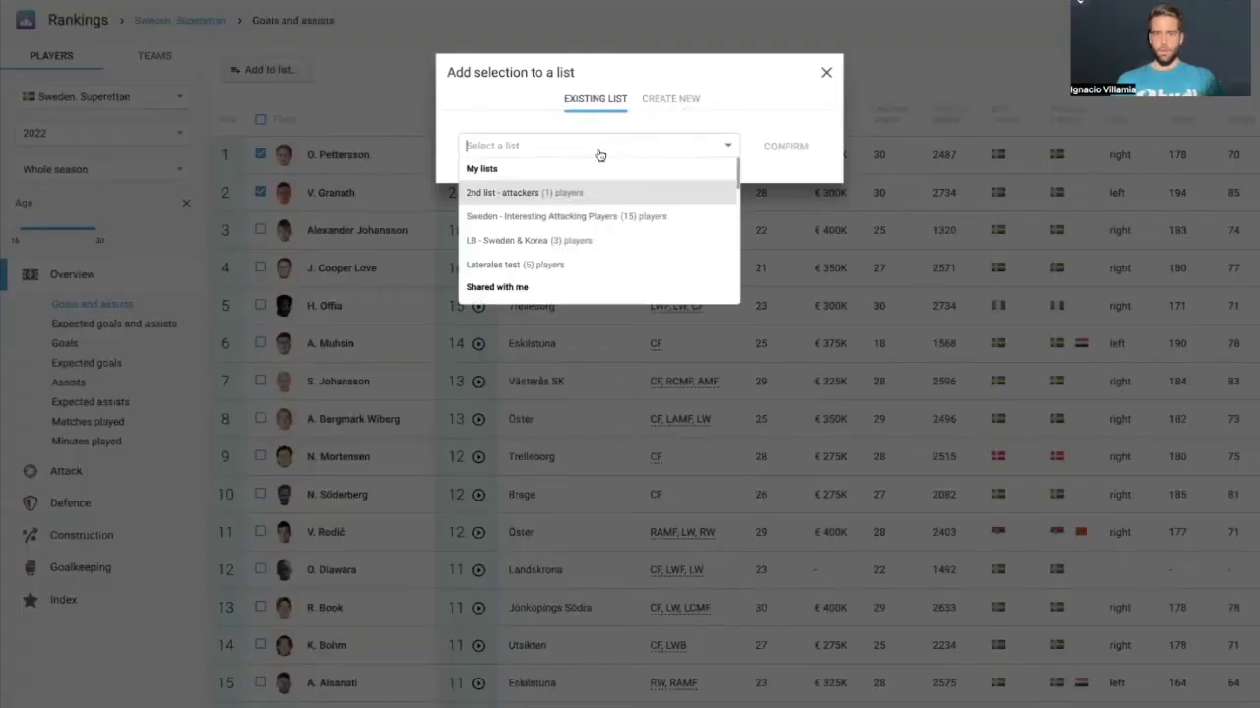
left_click(534, 194)
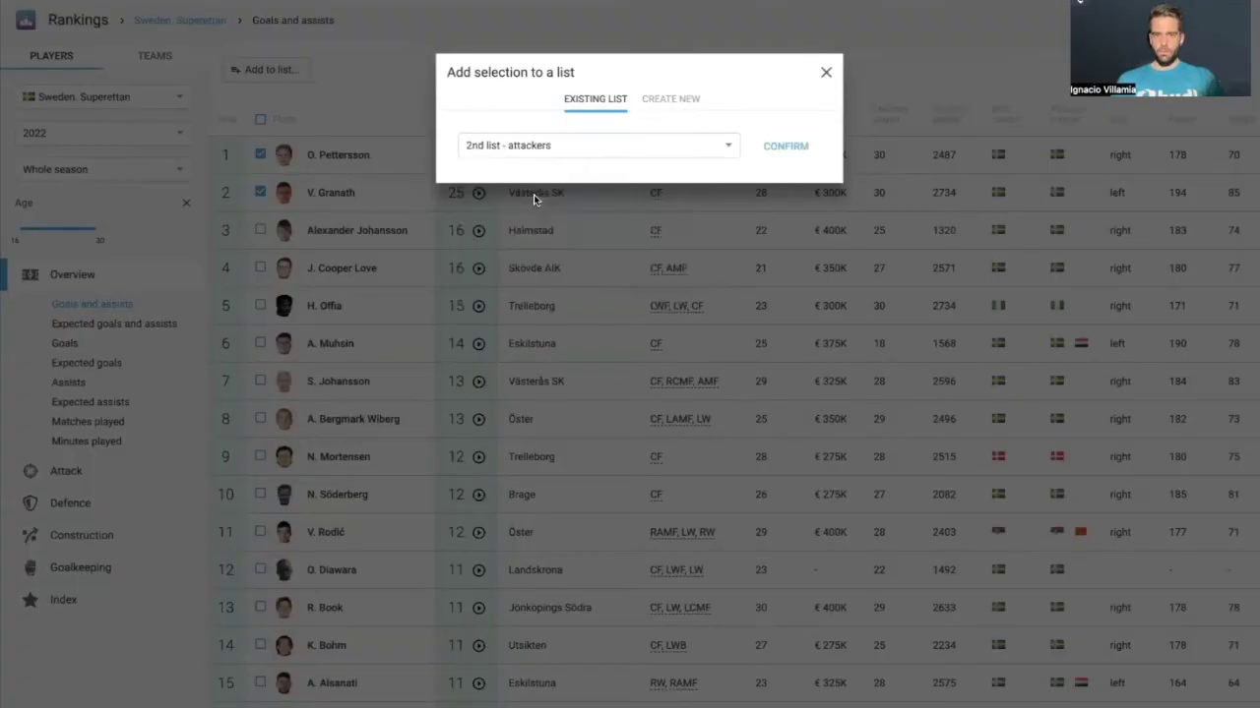
left_click(786, 148)
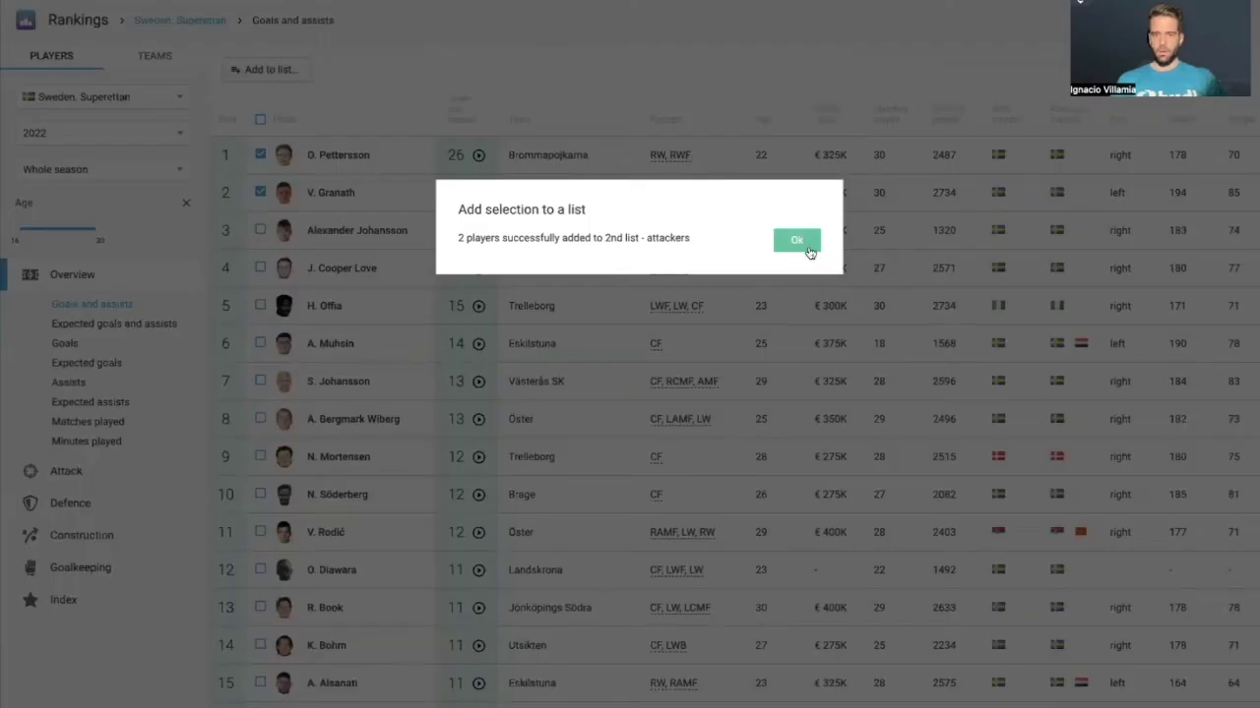
left_click(807, 246)
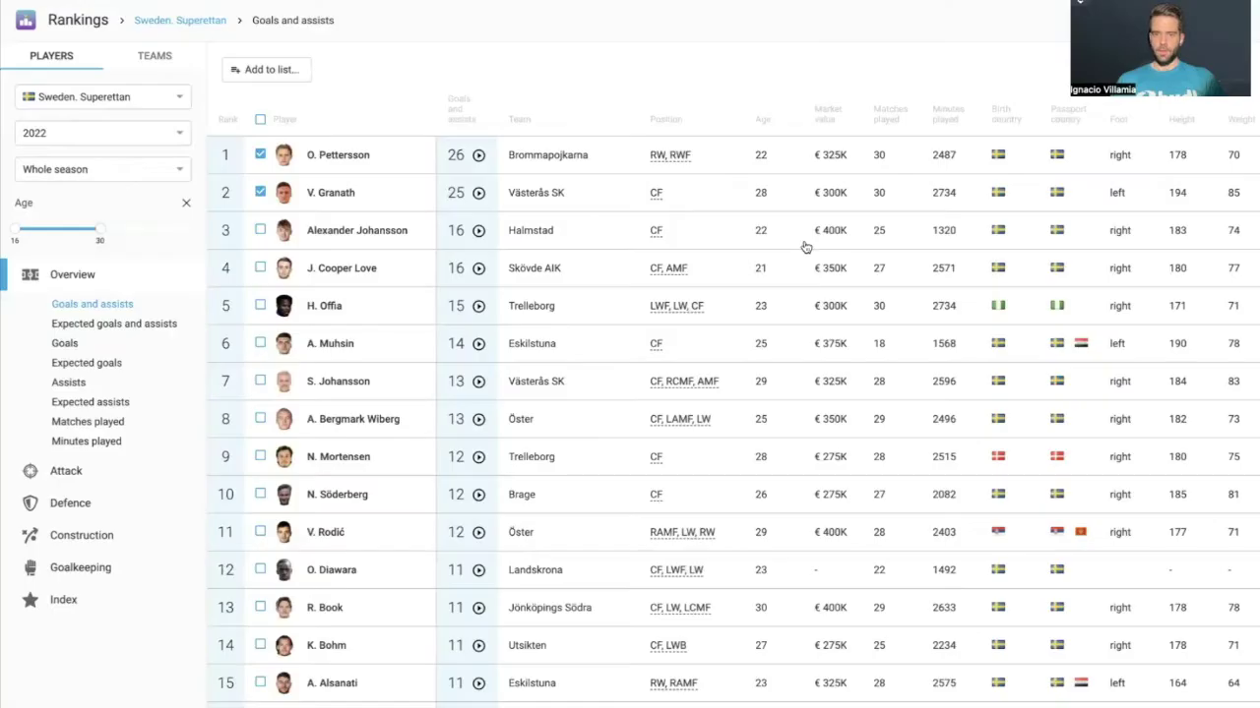
- Expand the details of the two top-ranked players and look through the first one's profile, including Events, Stats and Career
left_click(396, 155)
left_click(397, 426)
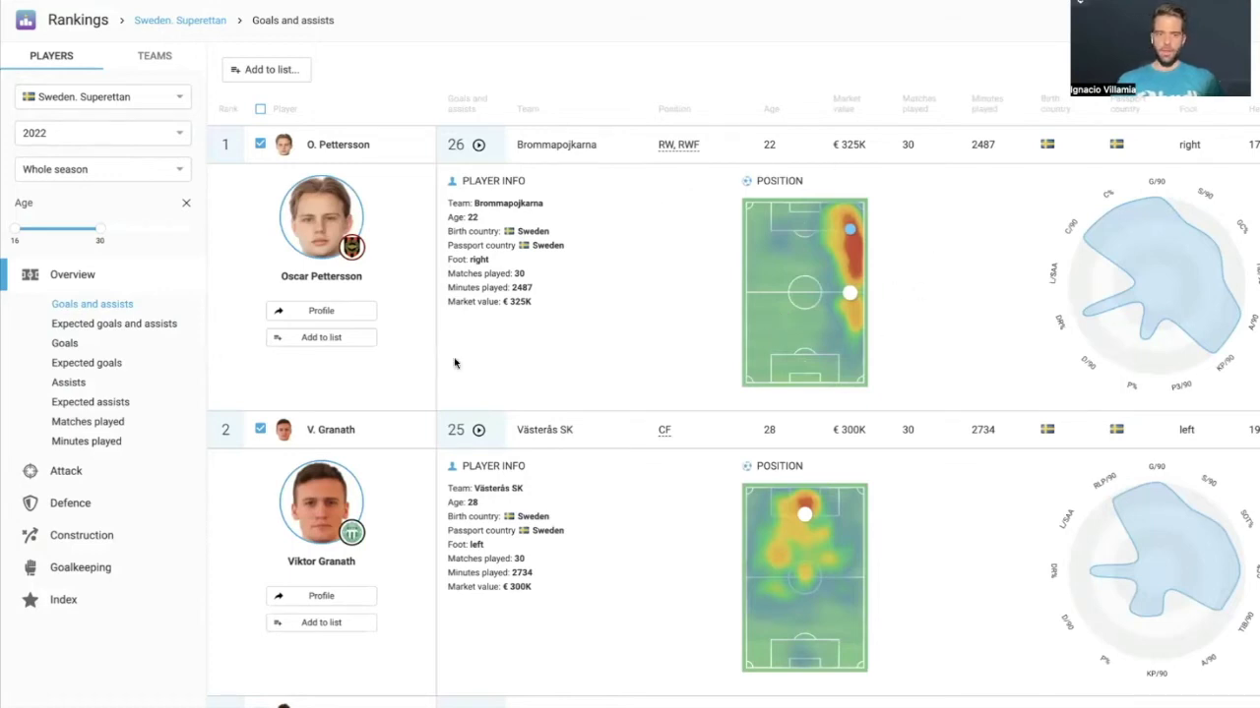
left_click(343, 315)
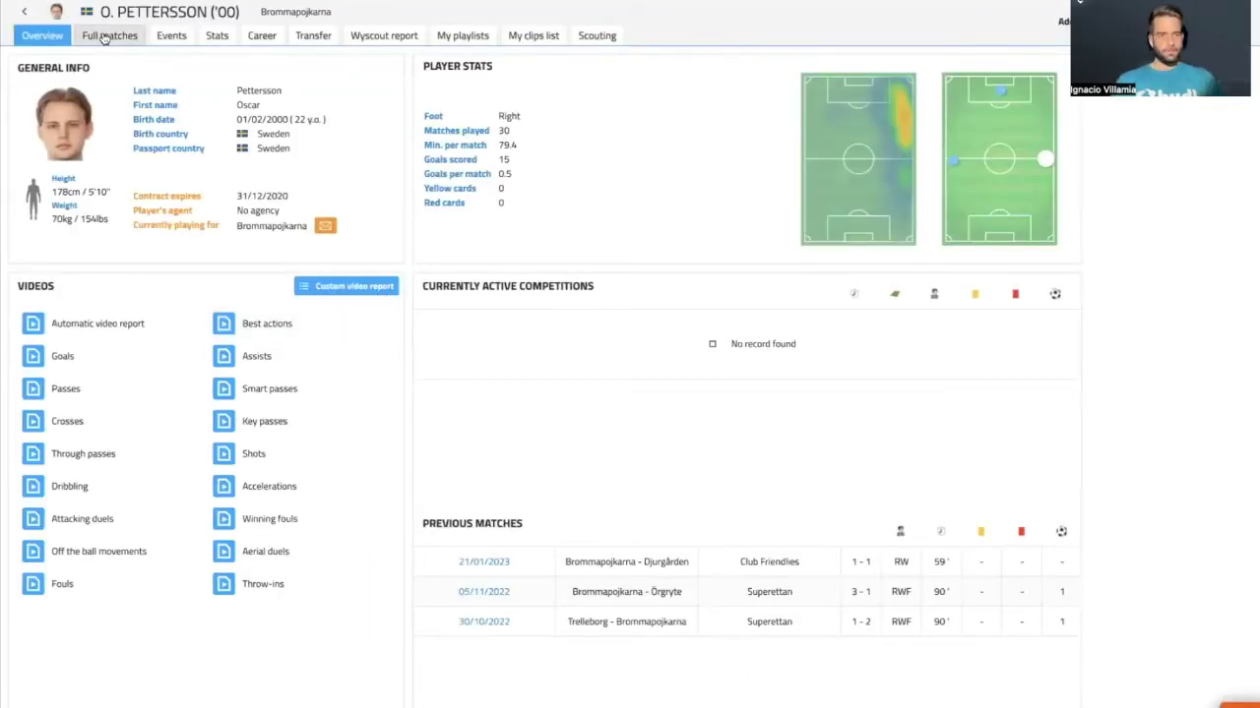
left_click(171, 41)
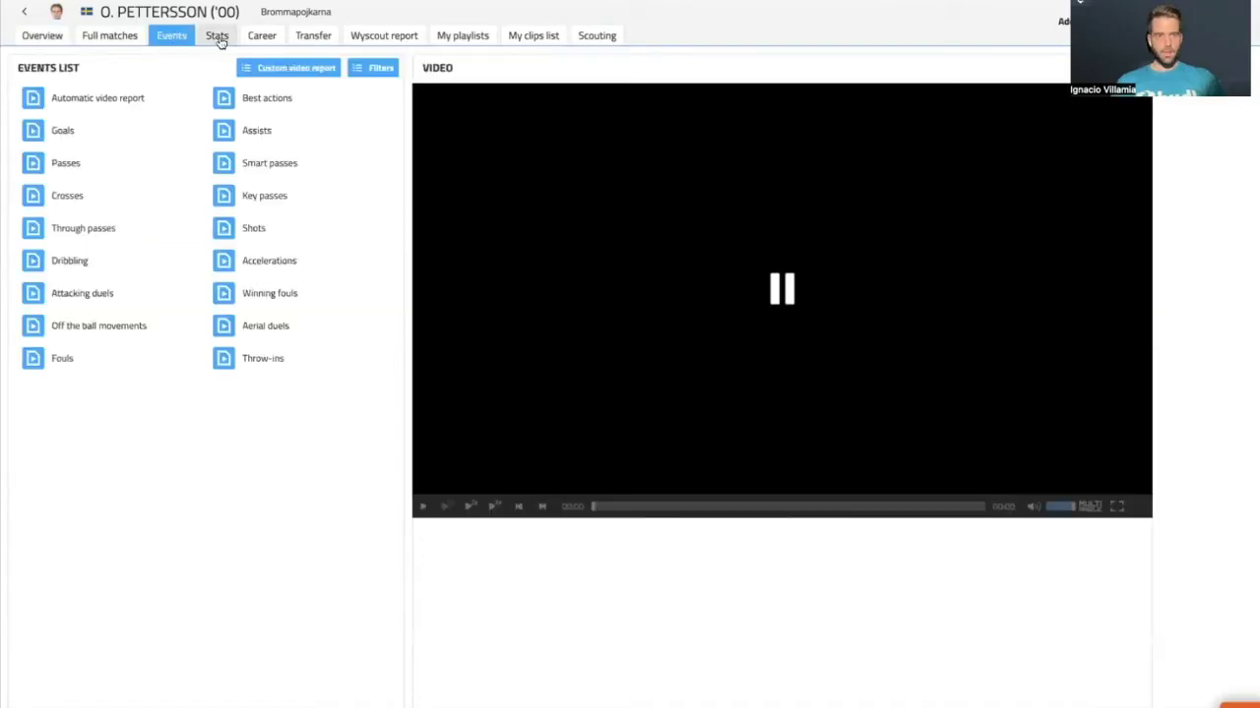
left_click(216, 36)
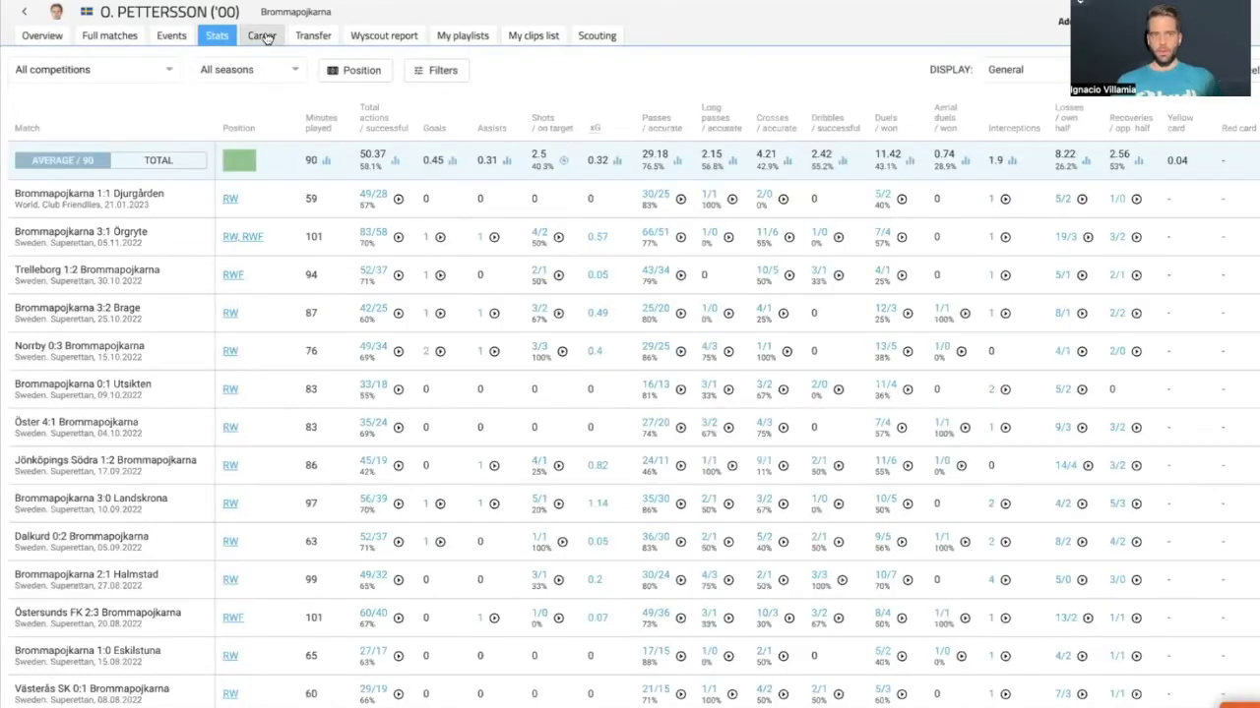
left_click(263, 37)
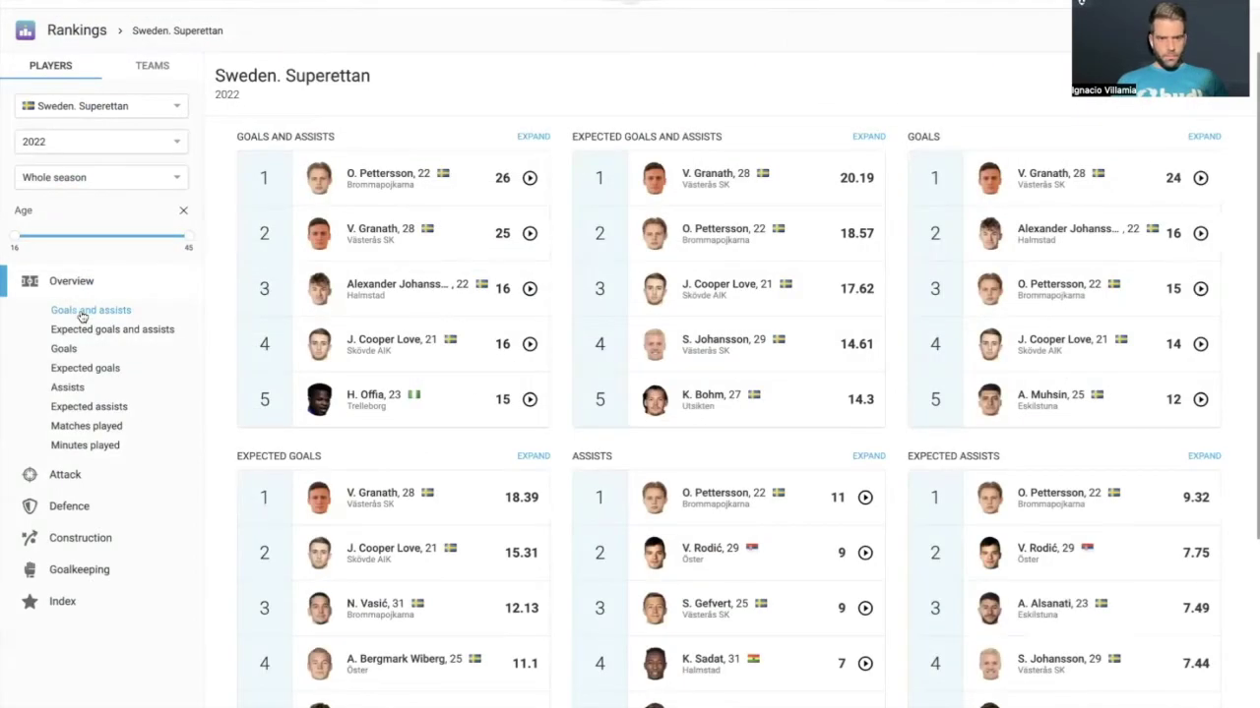
- Check the Superettan players' Goals and assists ranking and compare the team rankings for Overview, Attack and Shots
left_click(83, 311)
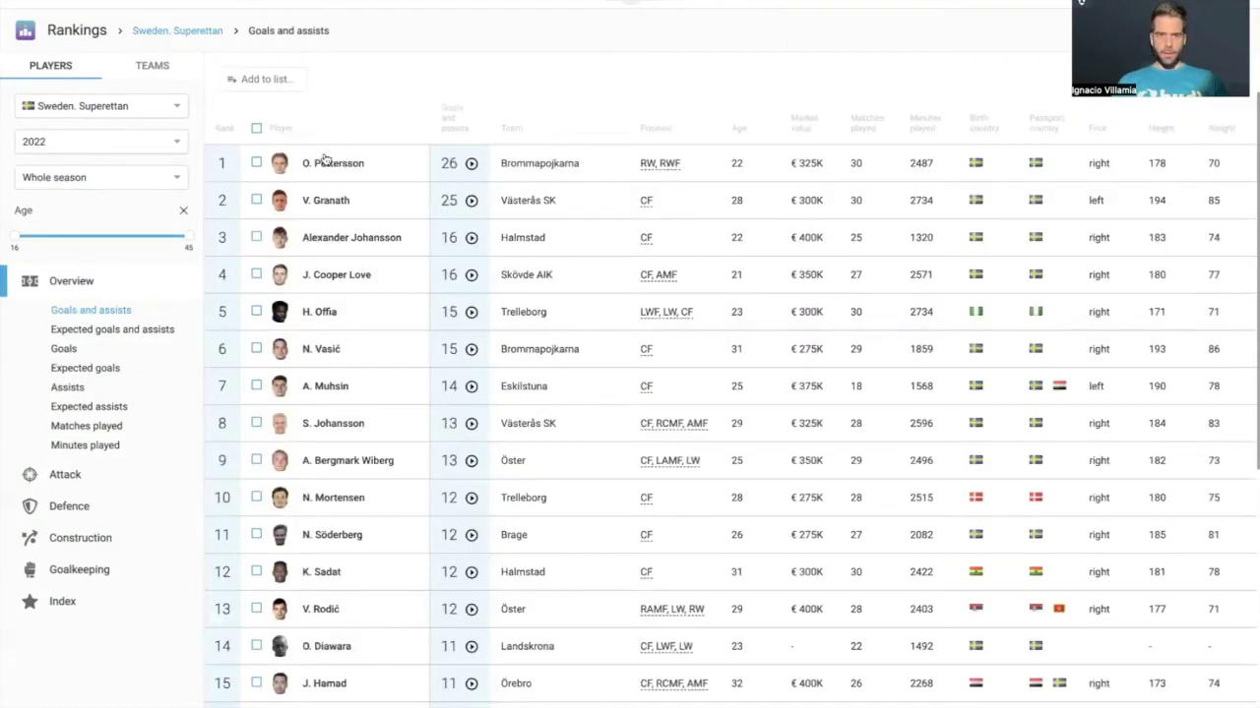
left_click(165, 73)
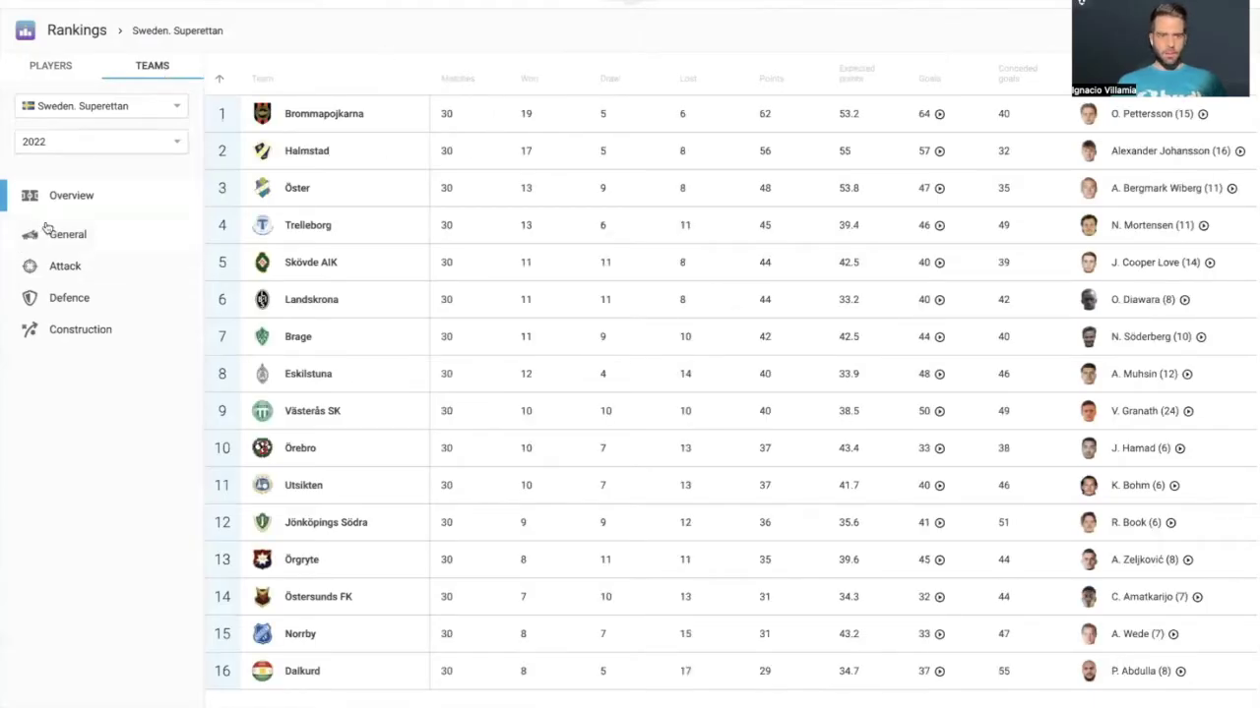
left_click(42, 272)
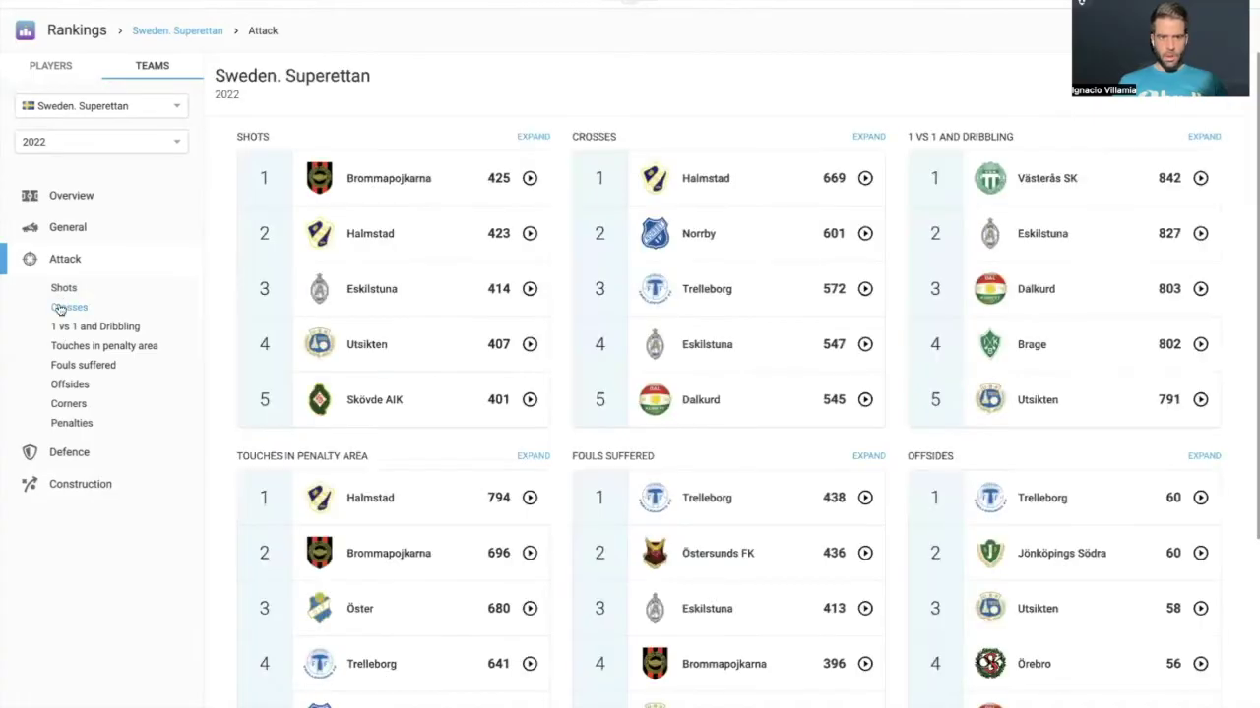
left_click(62, 289)
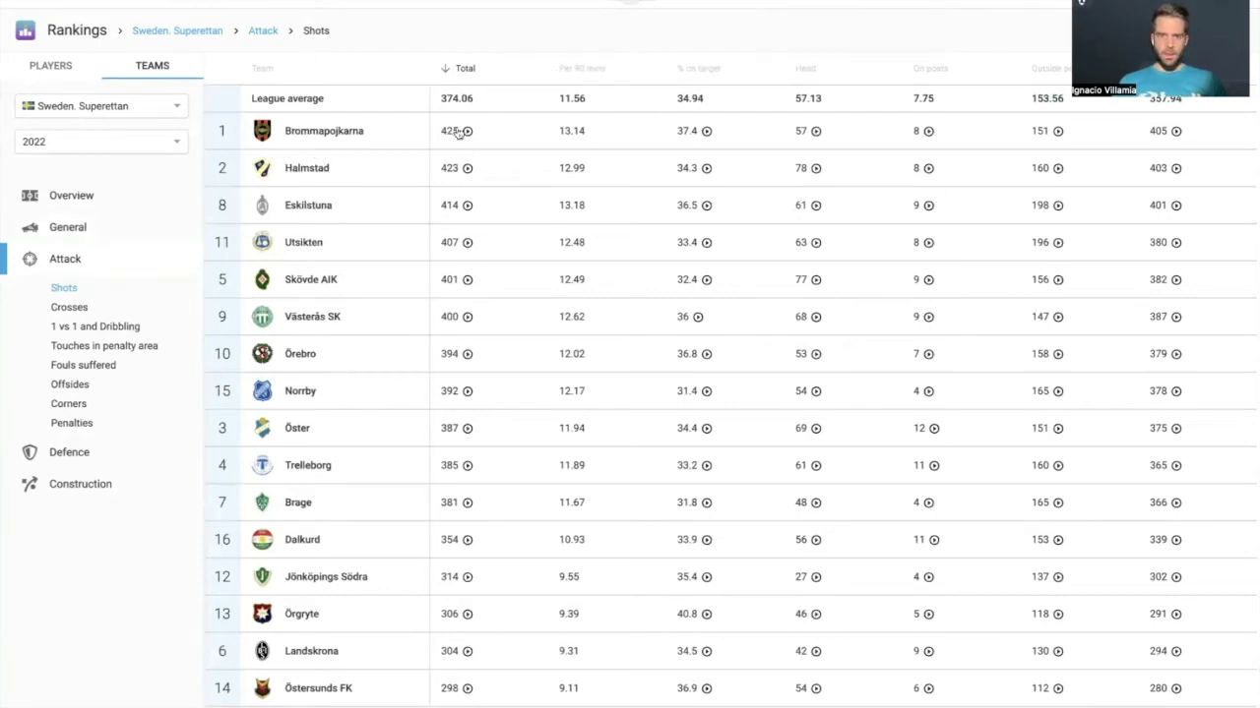
key("alt+Tab")
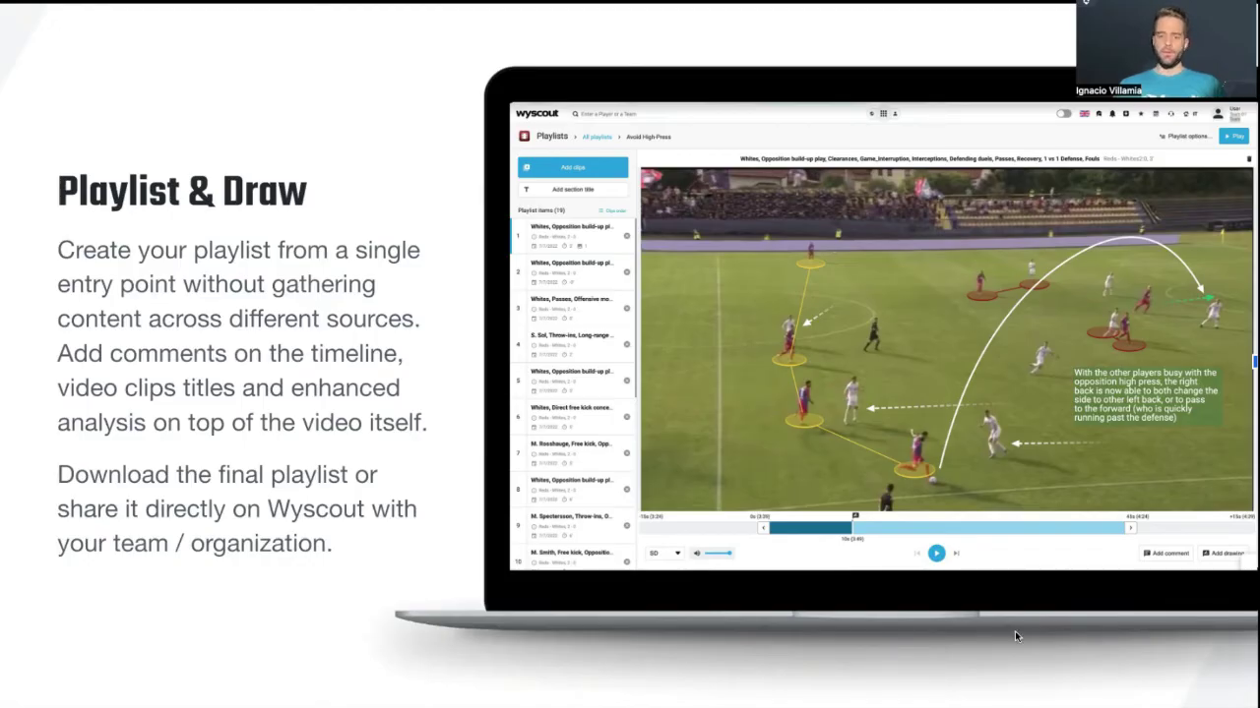
key("alt+Tab")
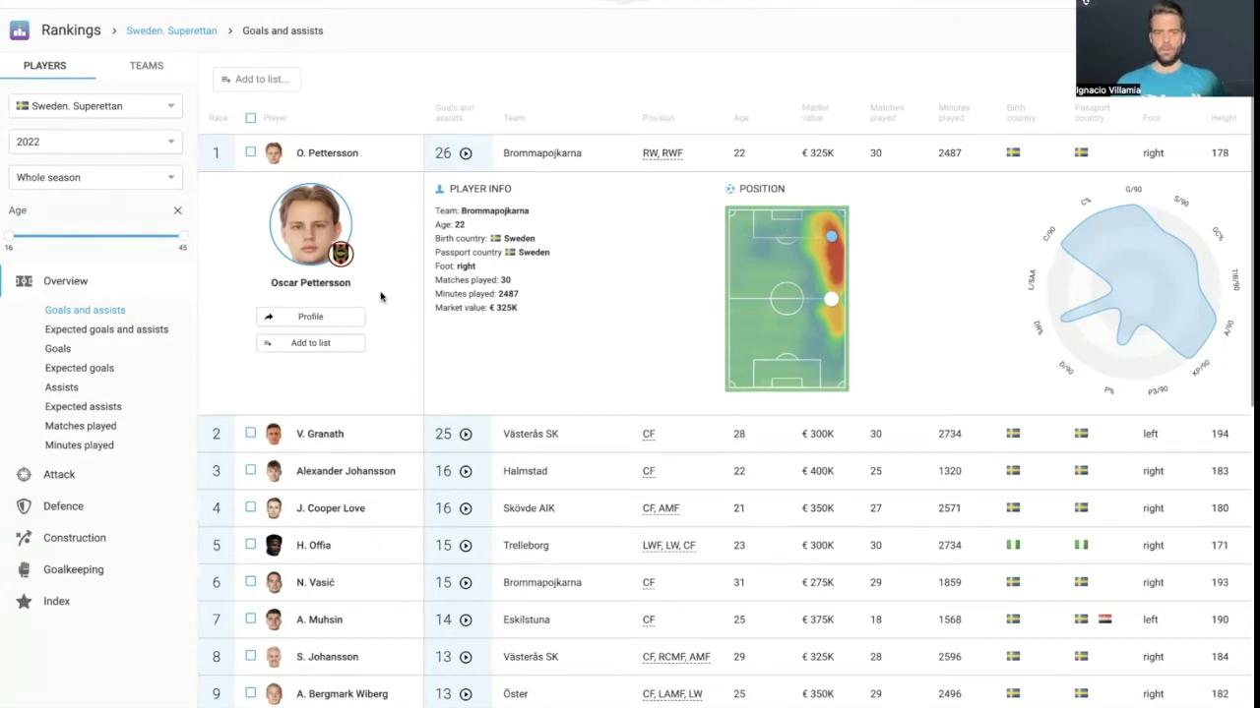
- From the top-ranked Brommapojkarna player's profile, save his first four Goals clips to a new playlist titled "Sweden 2"
left_click(311, 317)
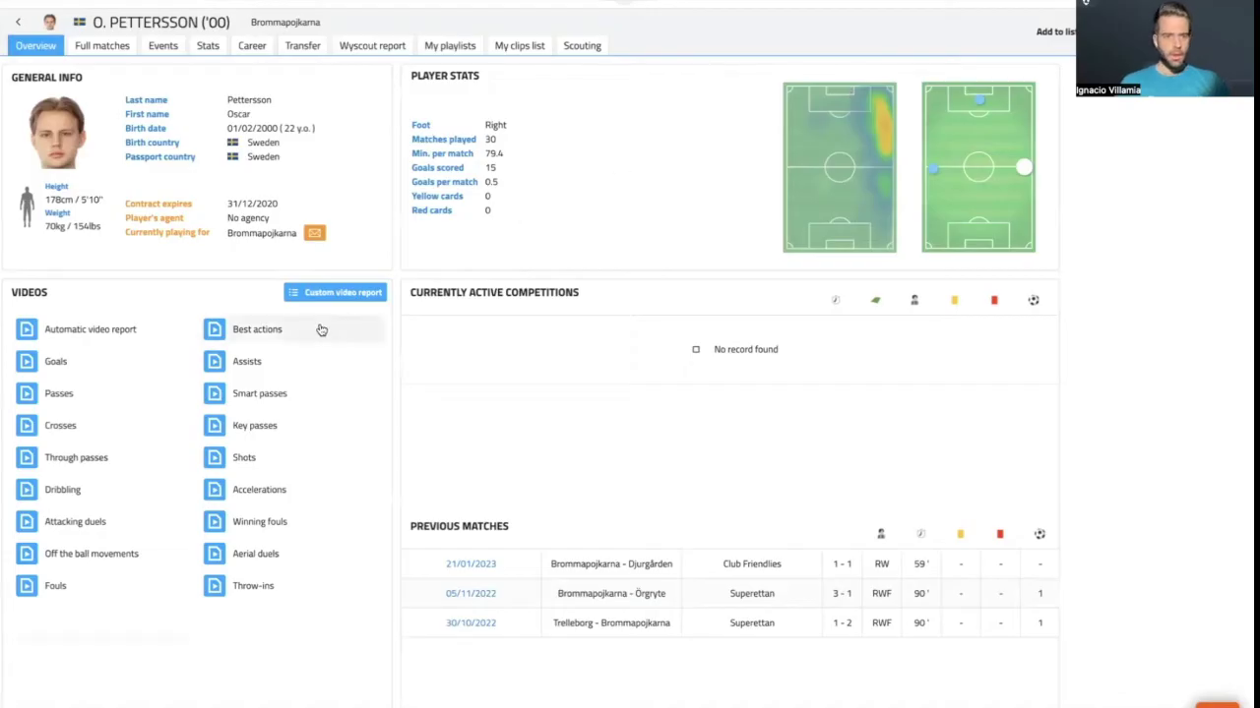
left_click(56, 362)
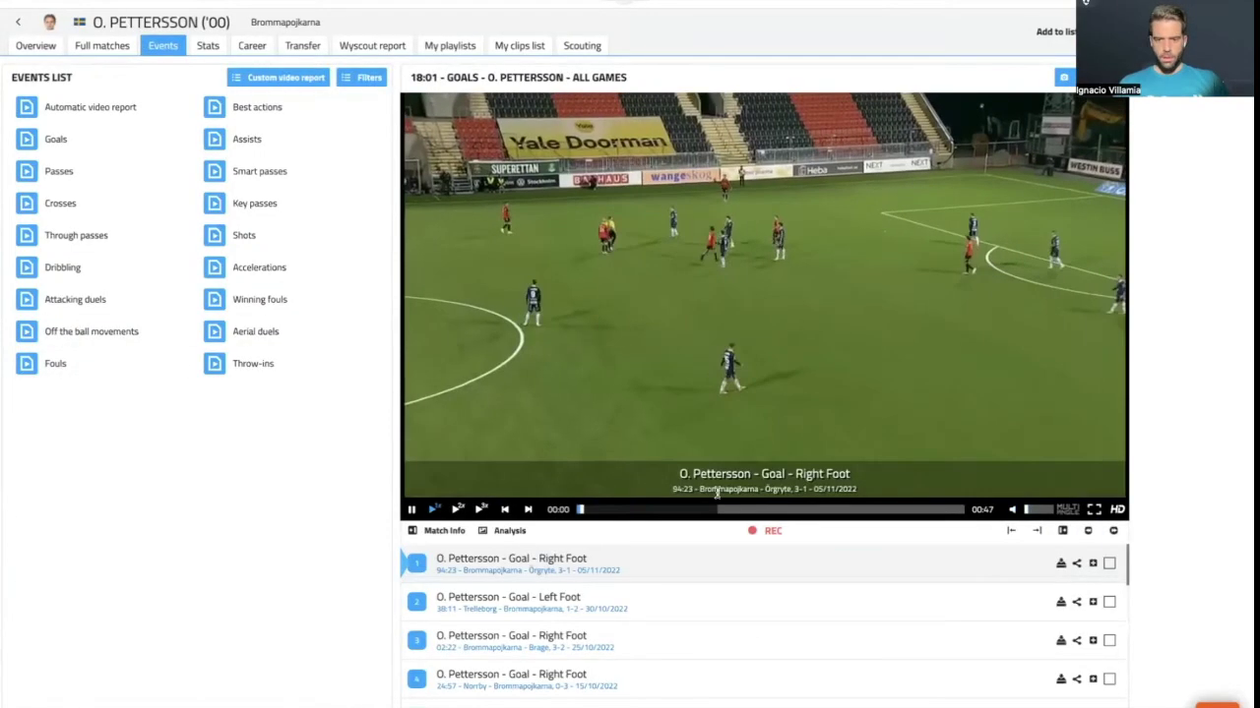
left_click(1109, 563)
left_click(1109, 603)
left_click(1109, 641)
left_click(1109, 679)
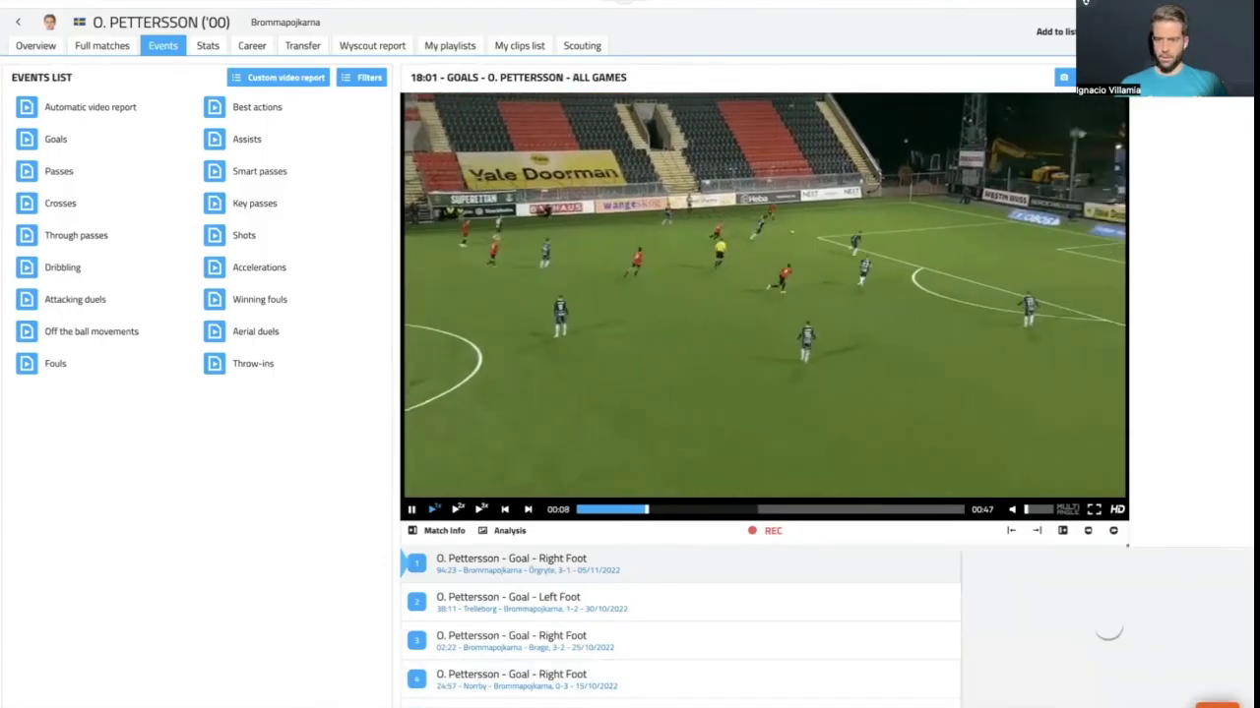
left_click(1113, 530)
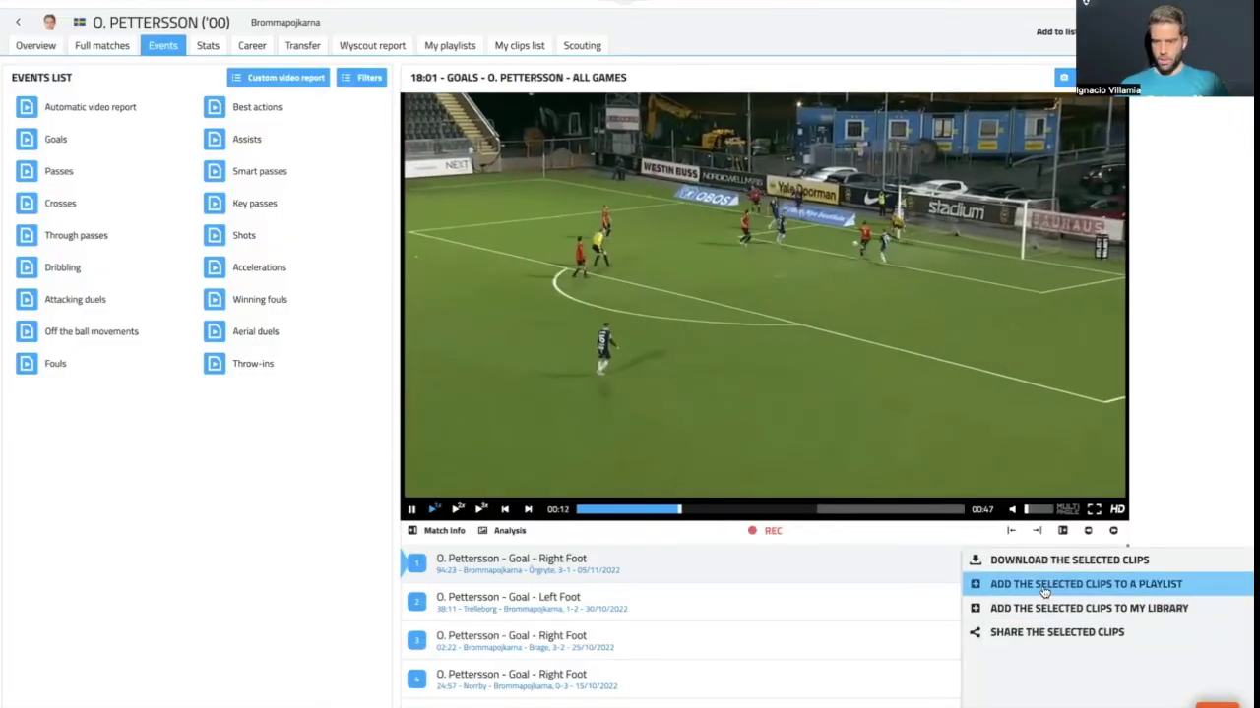
left_click(1044, 590)
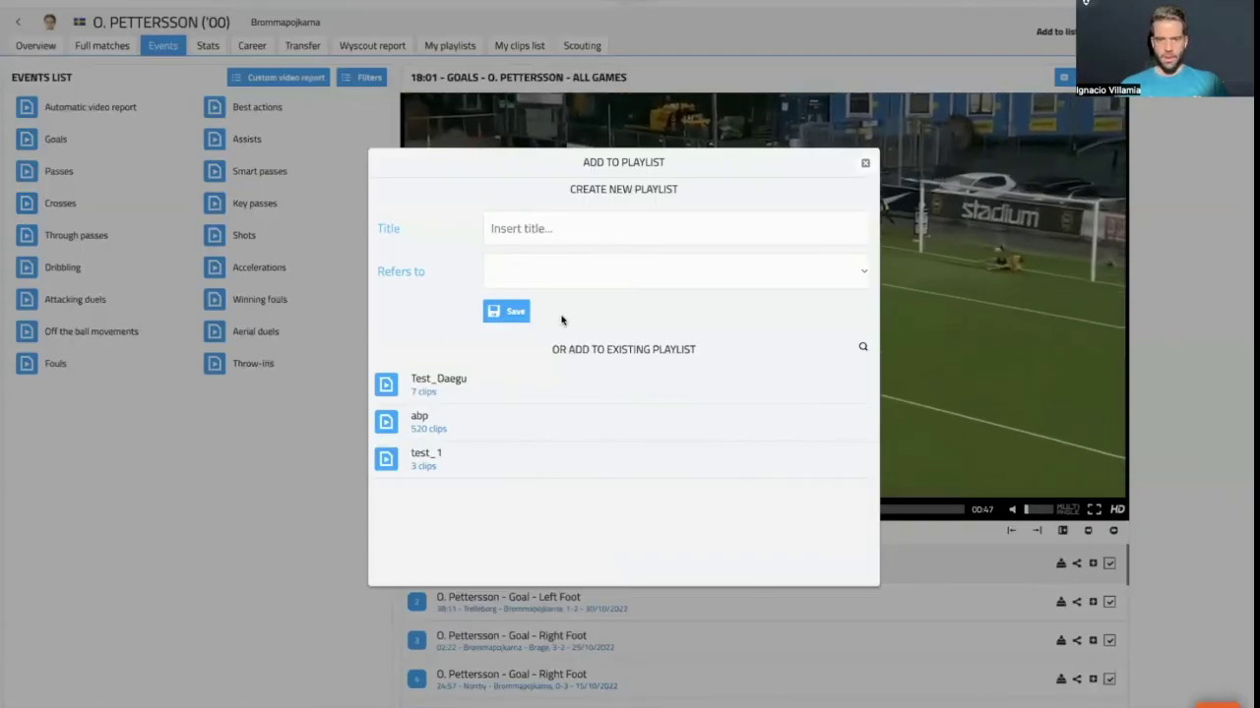
left_click(595, 228)
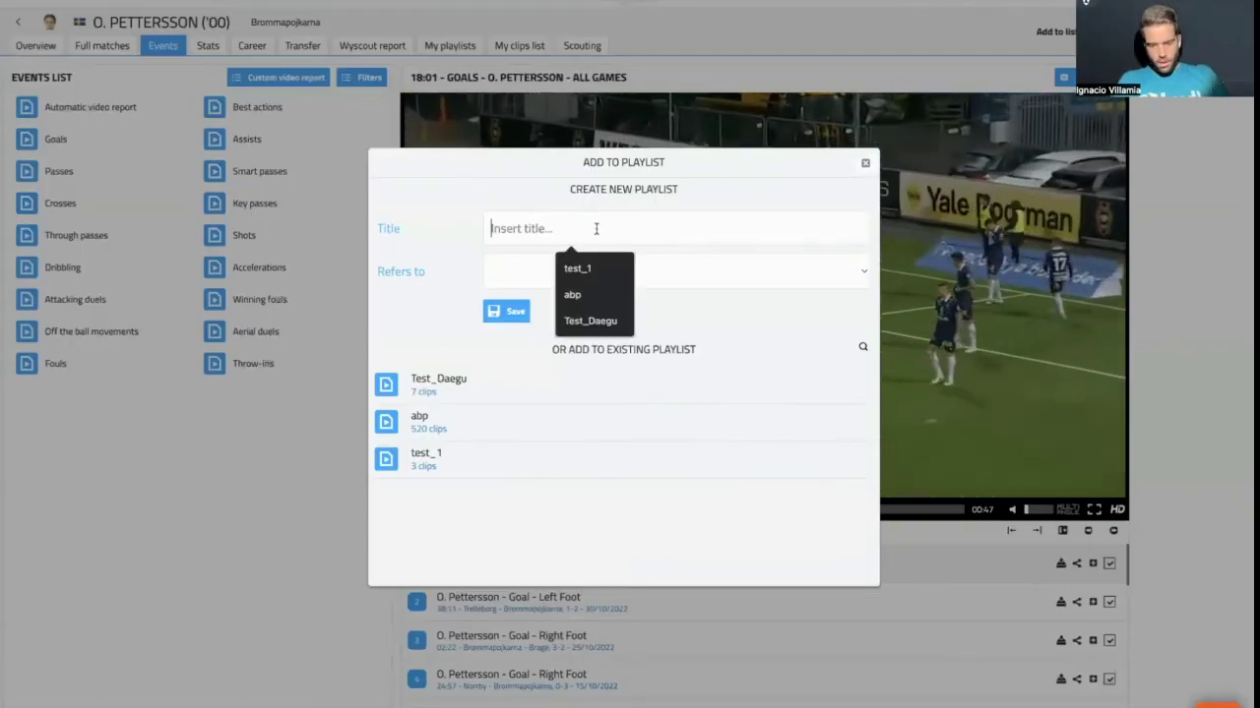
type("Sweden 2")
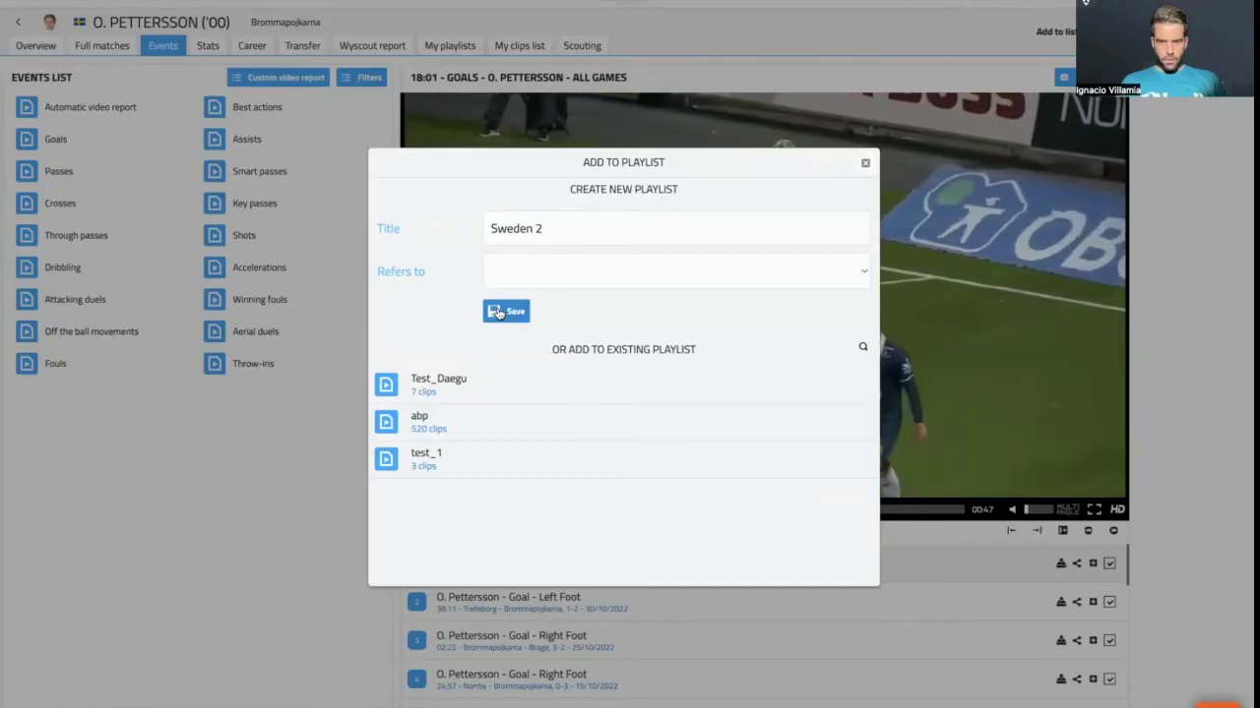
left_click(497, 313)
left_click(507, 317)
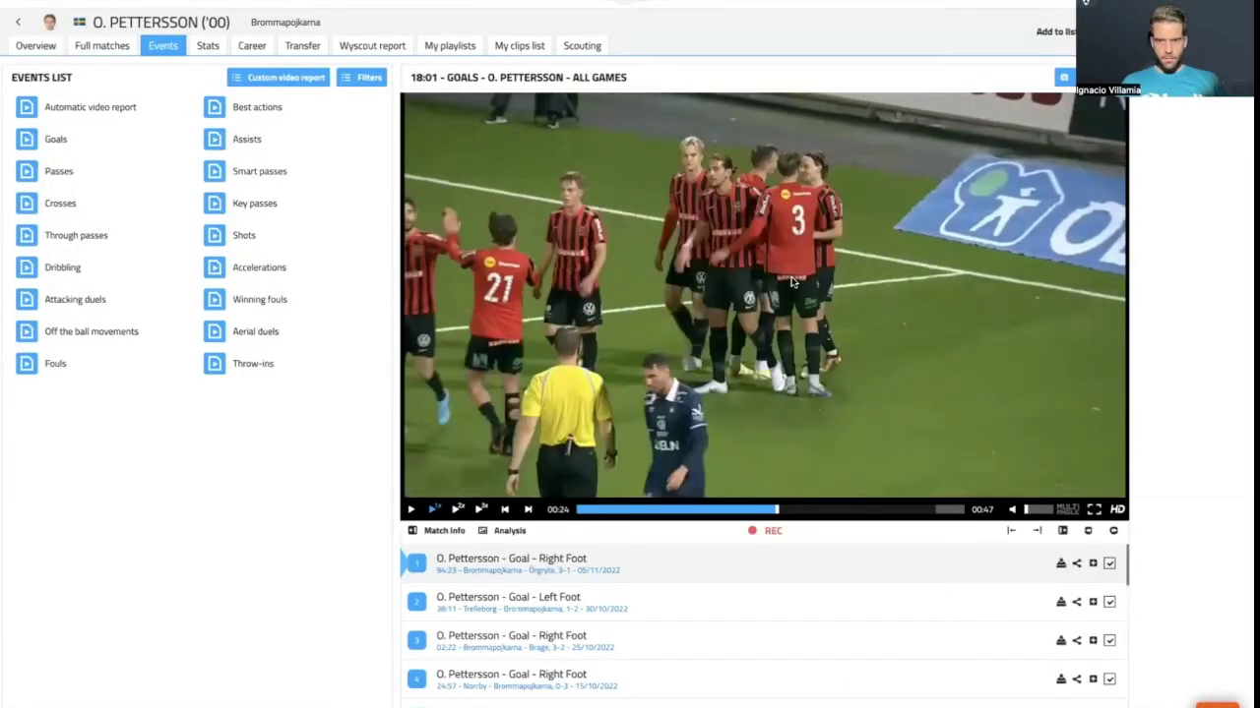
- Load the same player's Best actions clips and add the first four to the existing playlist "Sweden 2"
left_click(212, 110)
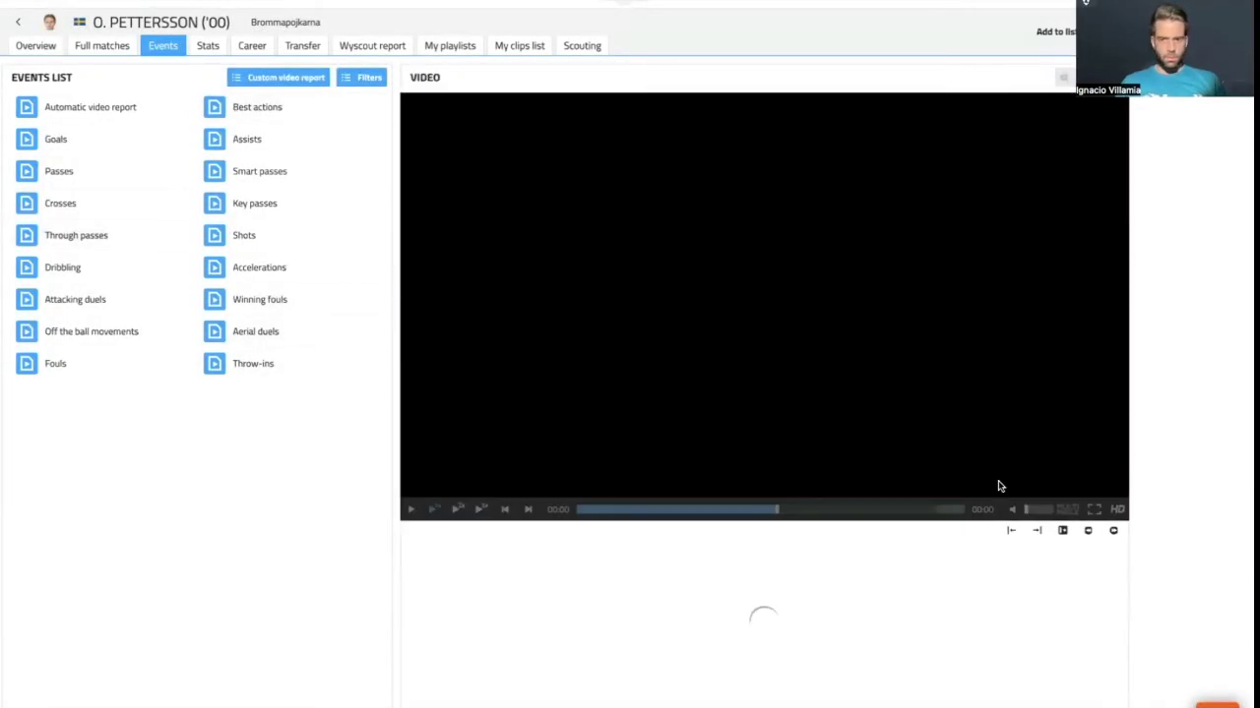
left_click(812, 282)
left_click(1109, 564)
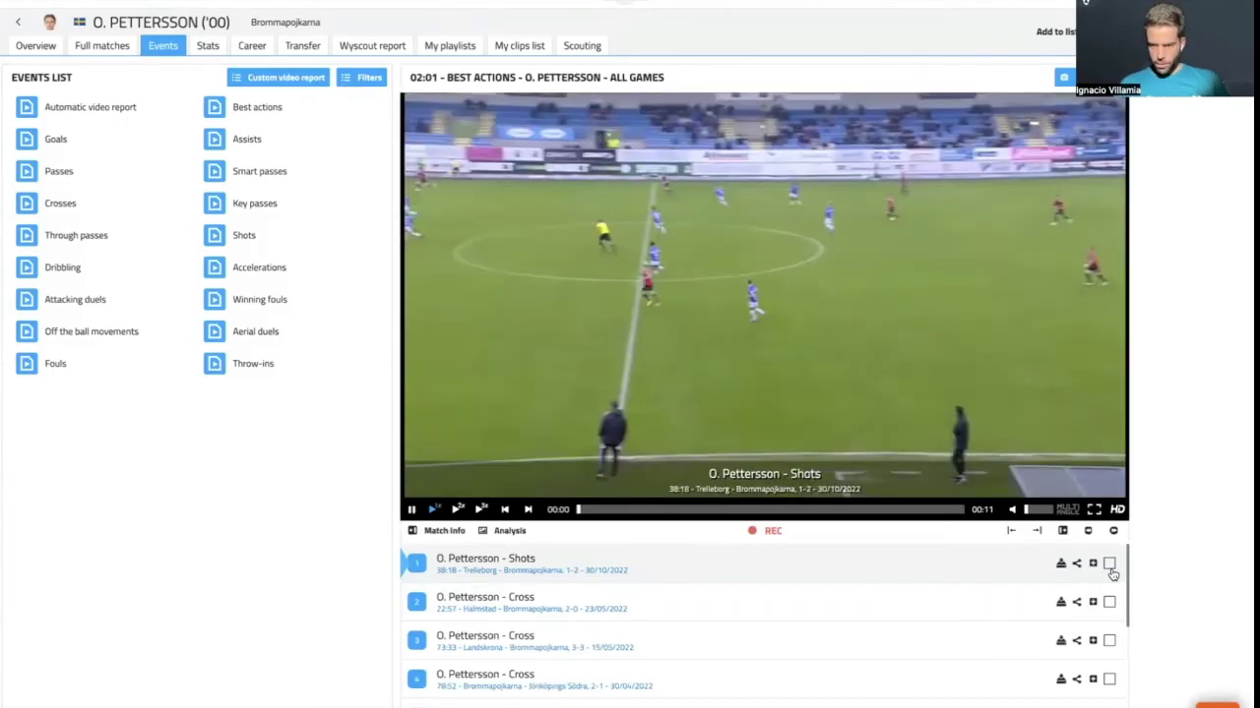
left_click(1110, 602)
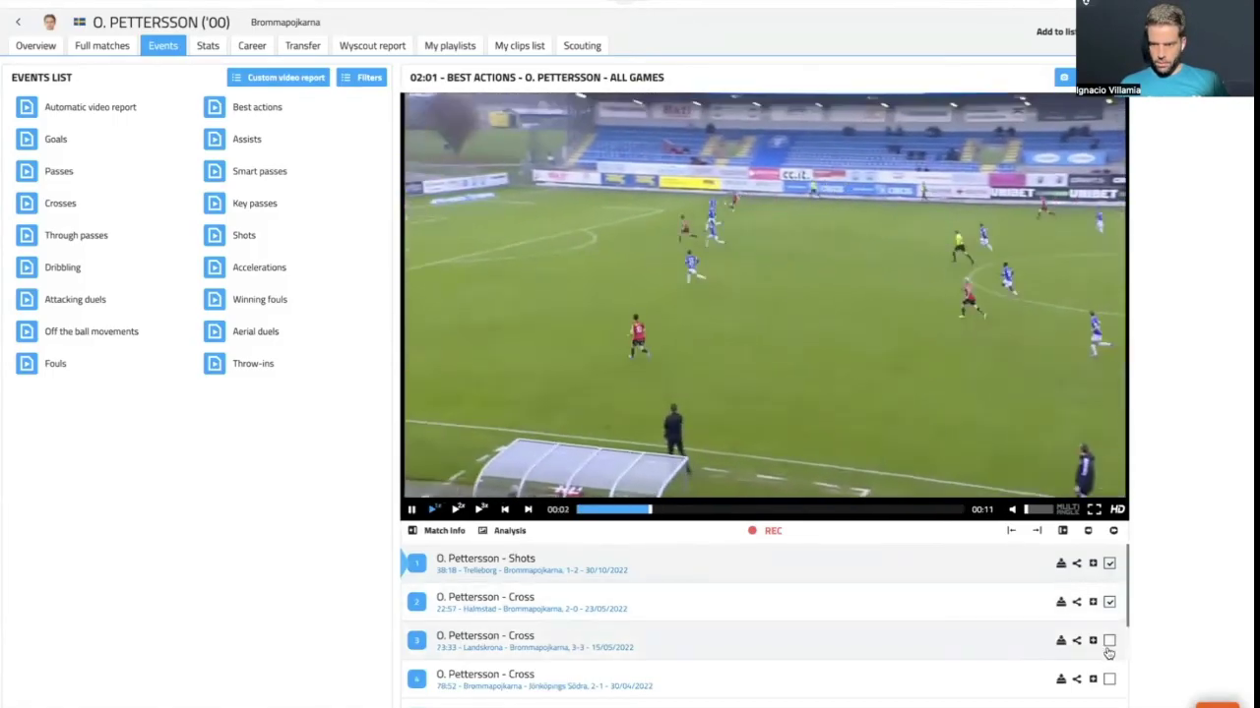
left_click(1109, 641)
left_click(1109, 679)
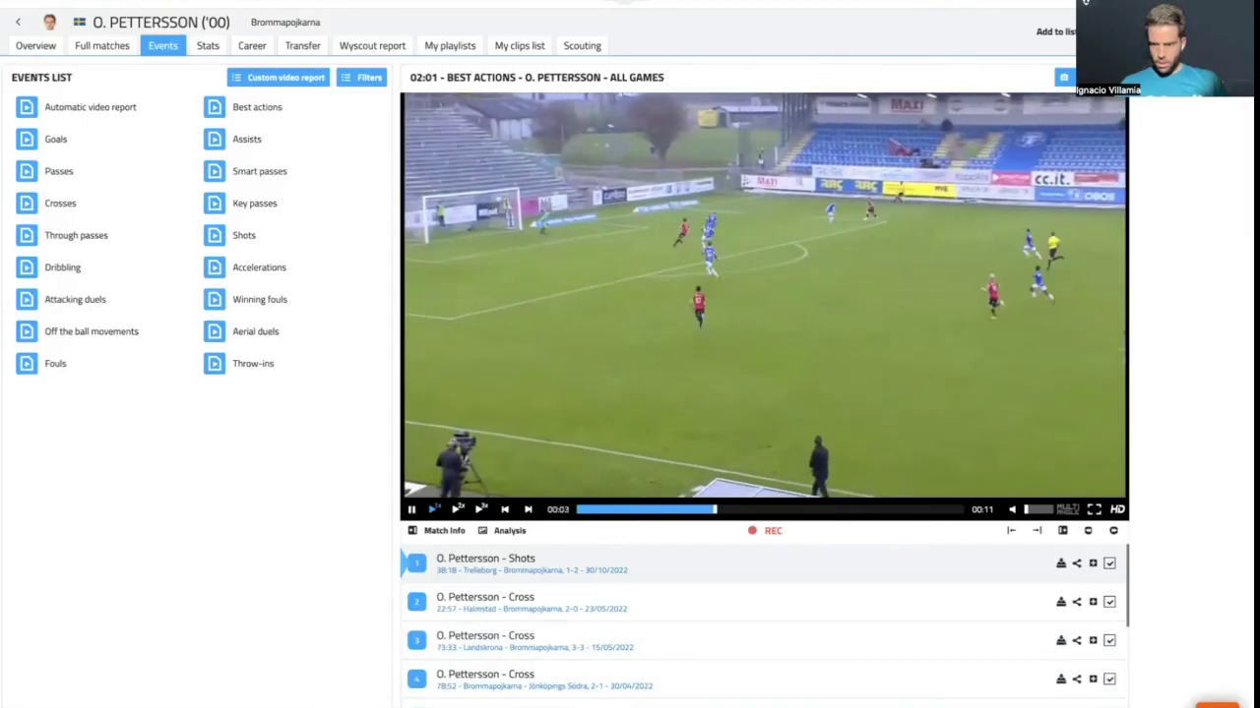
left_click(1113, 530)
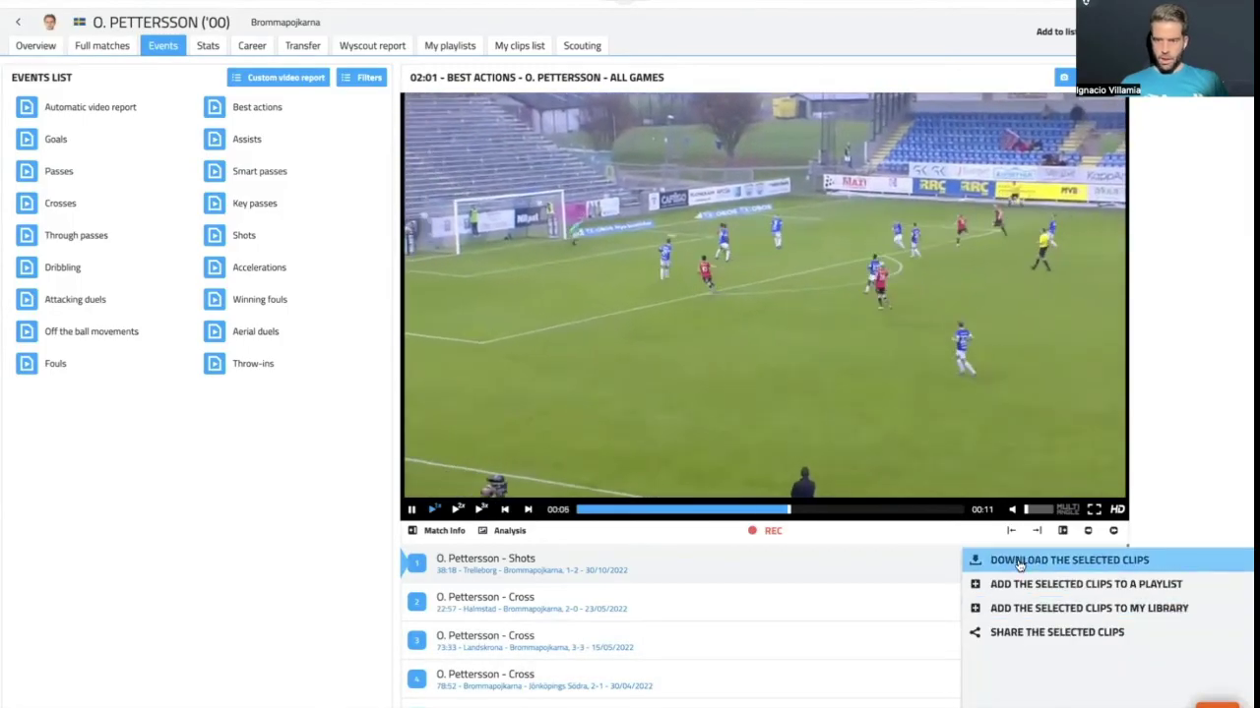
left_click(1020, 587)
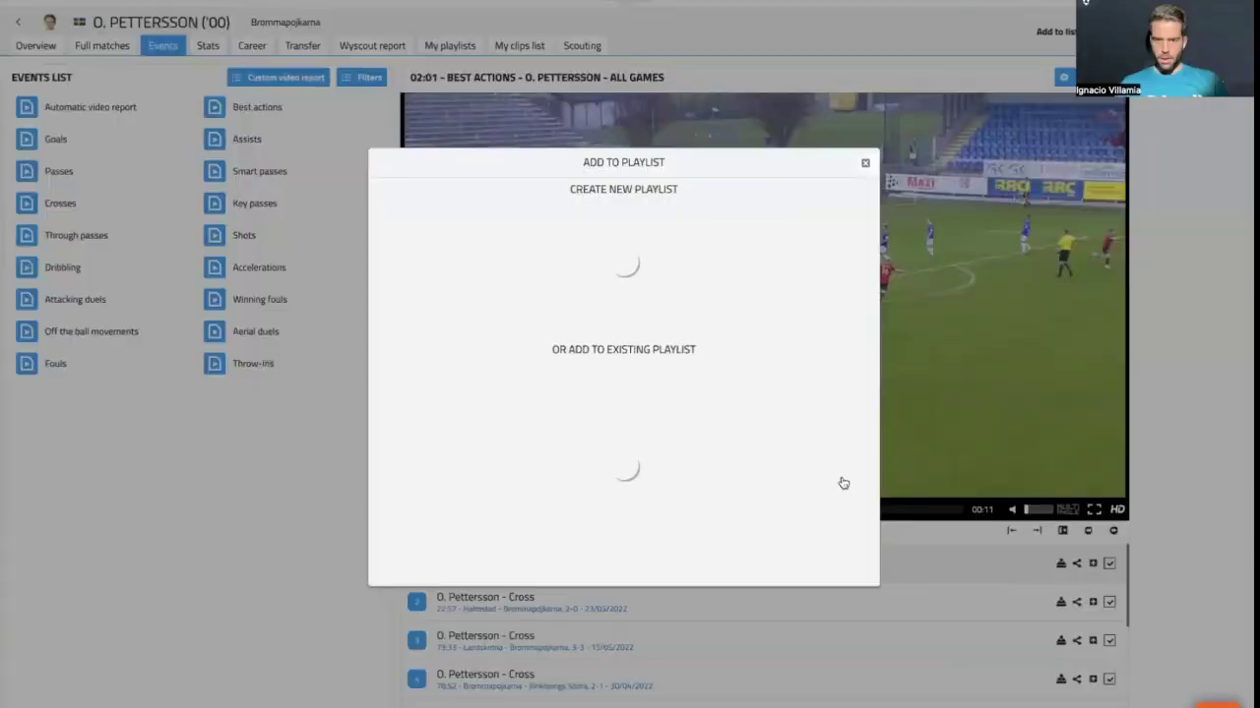
left_click(433, 380)
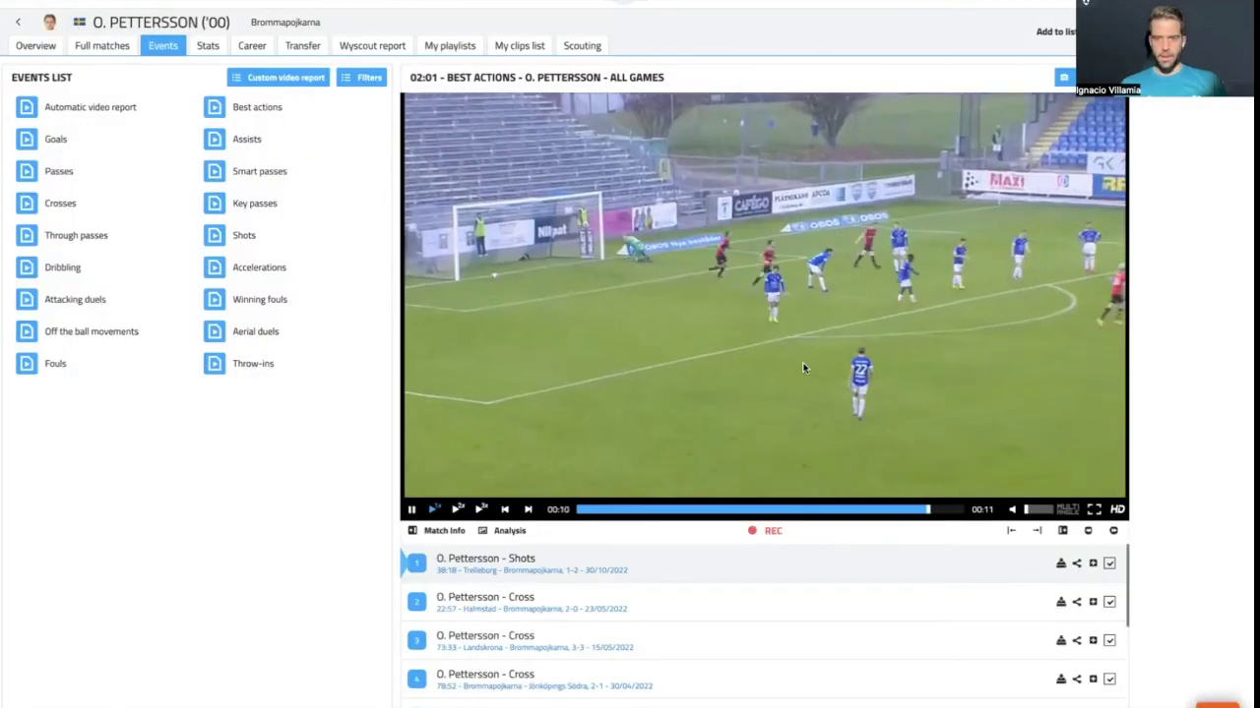
- Open Playlist and Draw to show the overview of all playlists
left_click(623, 4)
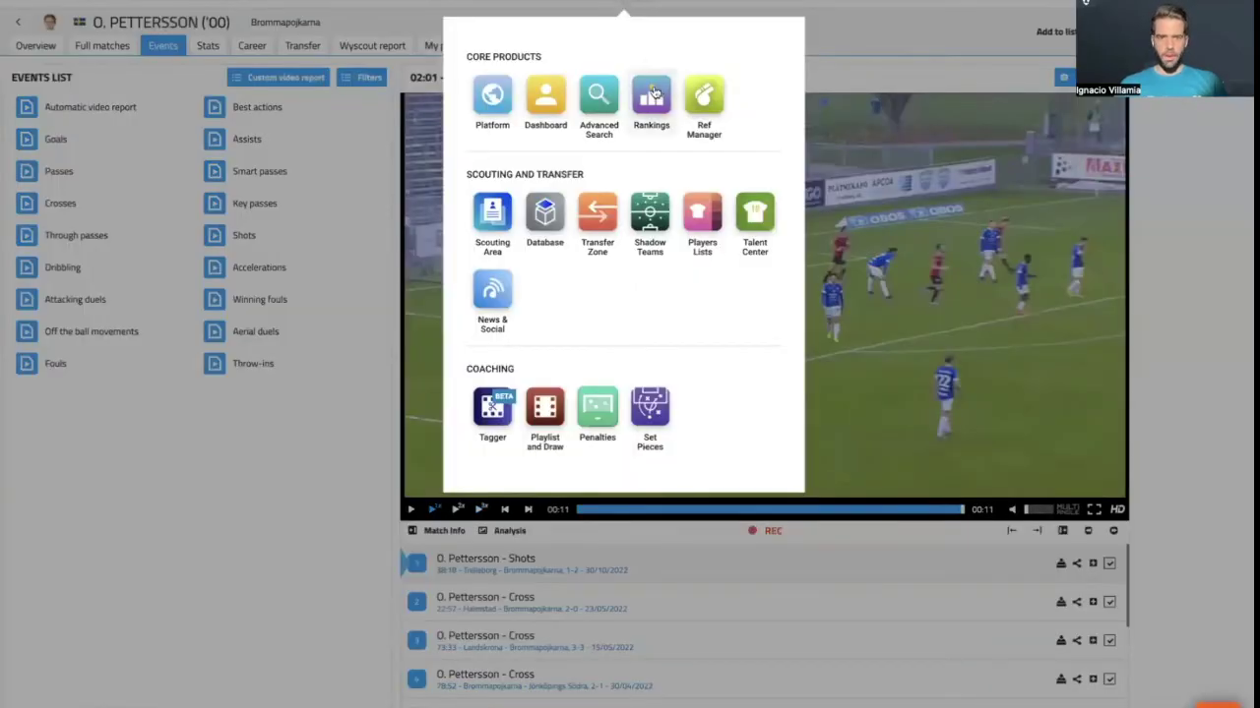
left_click(544, 403)
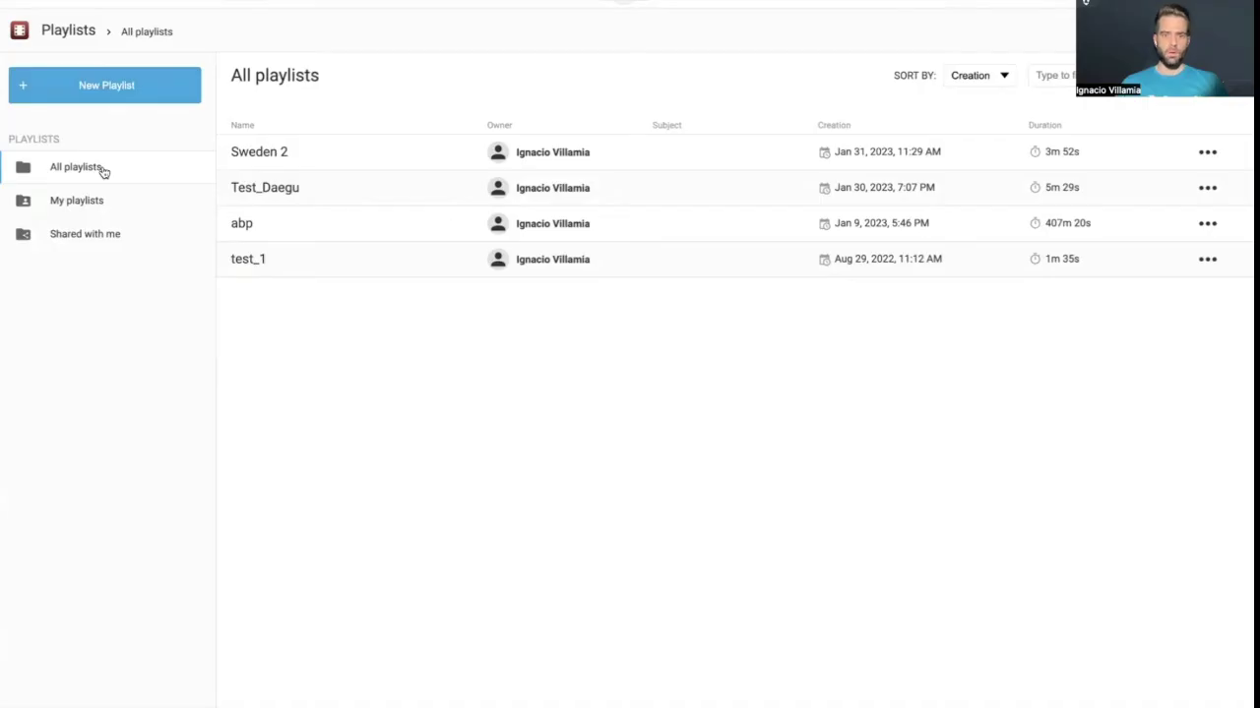
- Check the My playlists and Shared with me folders, return to all playlists, and open the playlist "Sweden 2"
left_click(58, 201)
left_click(92, 234)
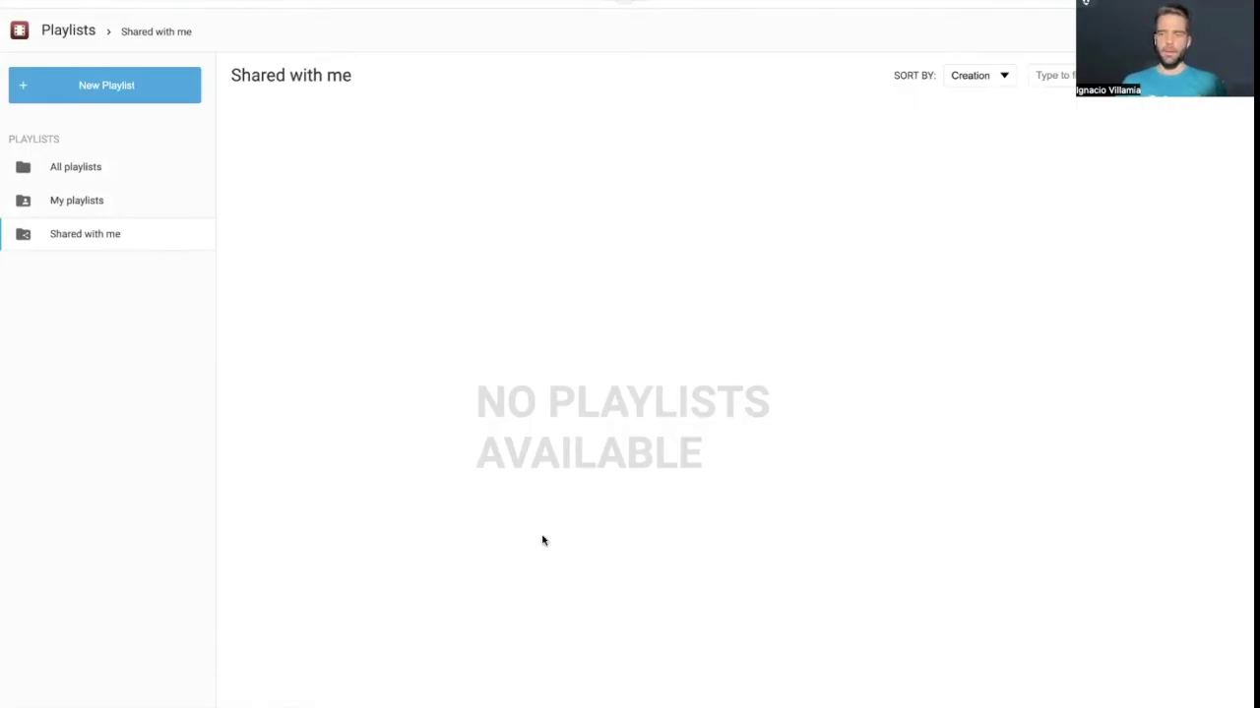
left_click(98, 168)
left_click(360, 155)
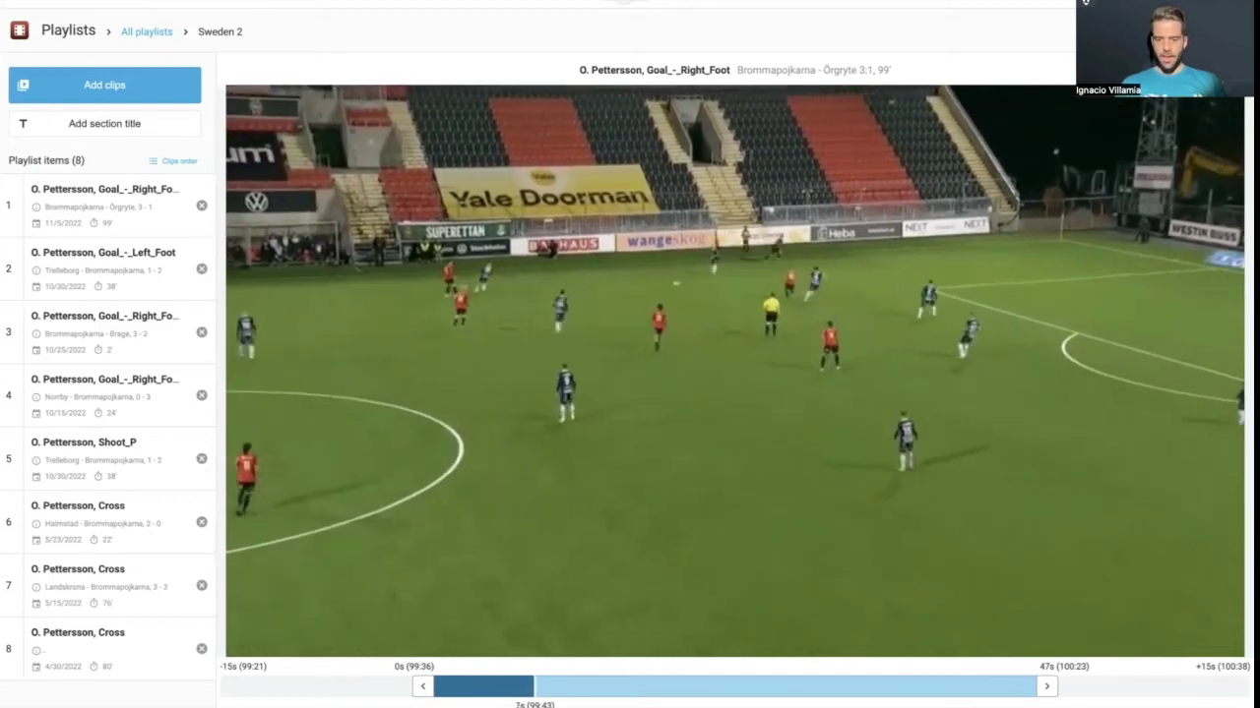
- Add the comment "Nice move" to the first clip, displayed over the clip at Top right for 4 seconds
left_click(1098, 701)
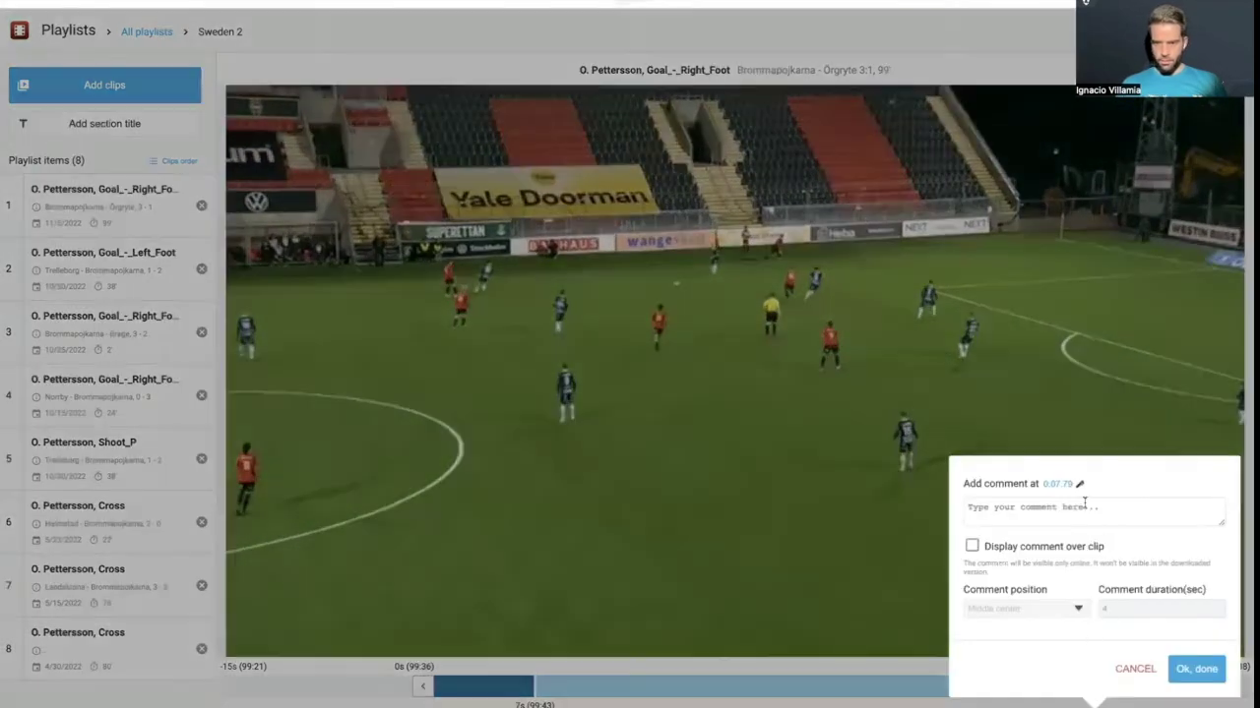
left_click(1078, 507)
type("Nice move")
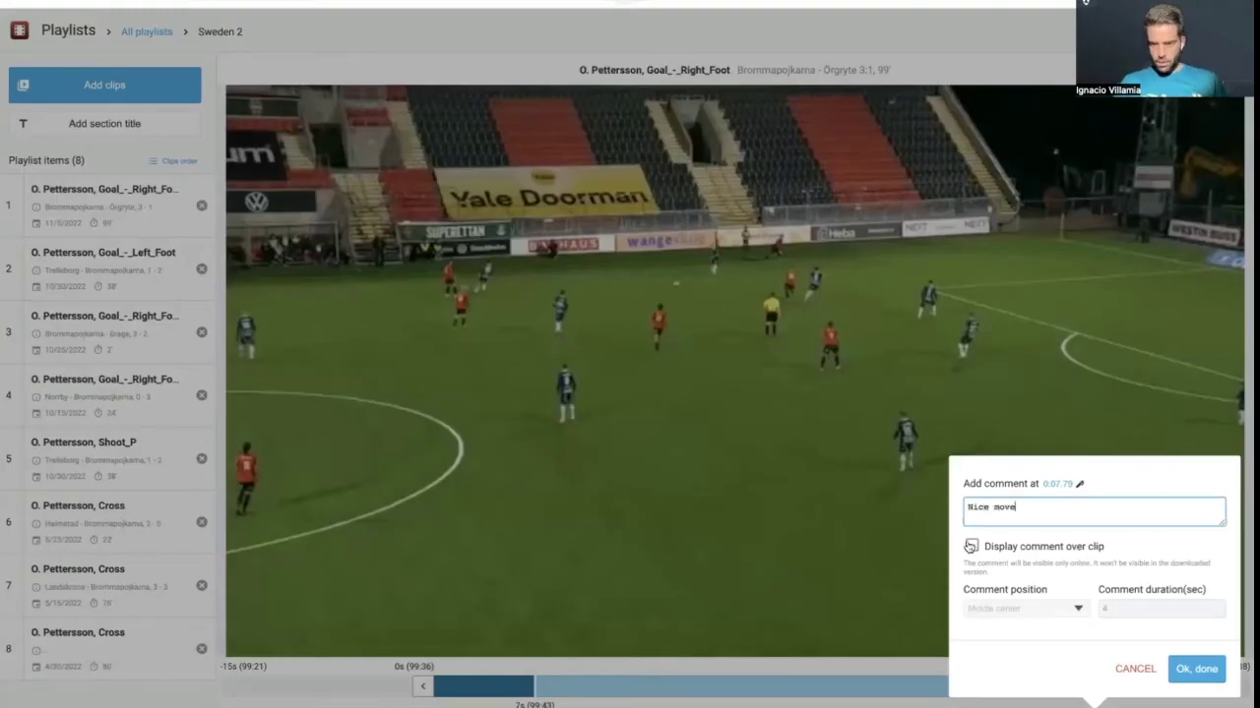
left_click(971, 546)
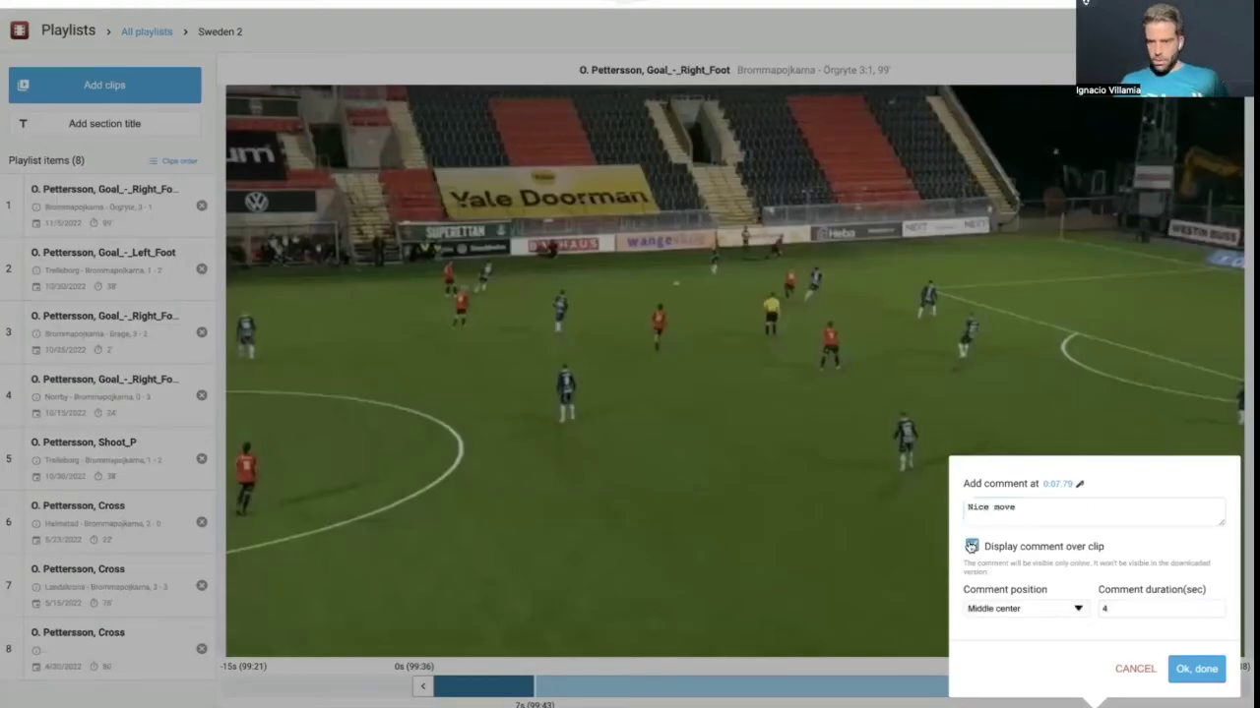
left_click(1046, 607)
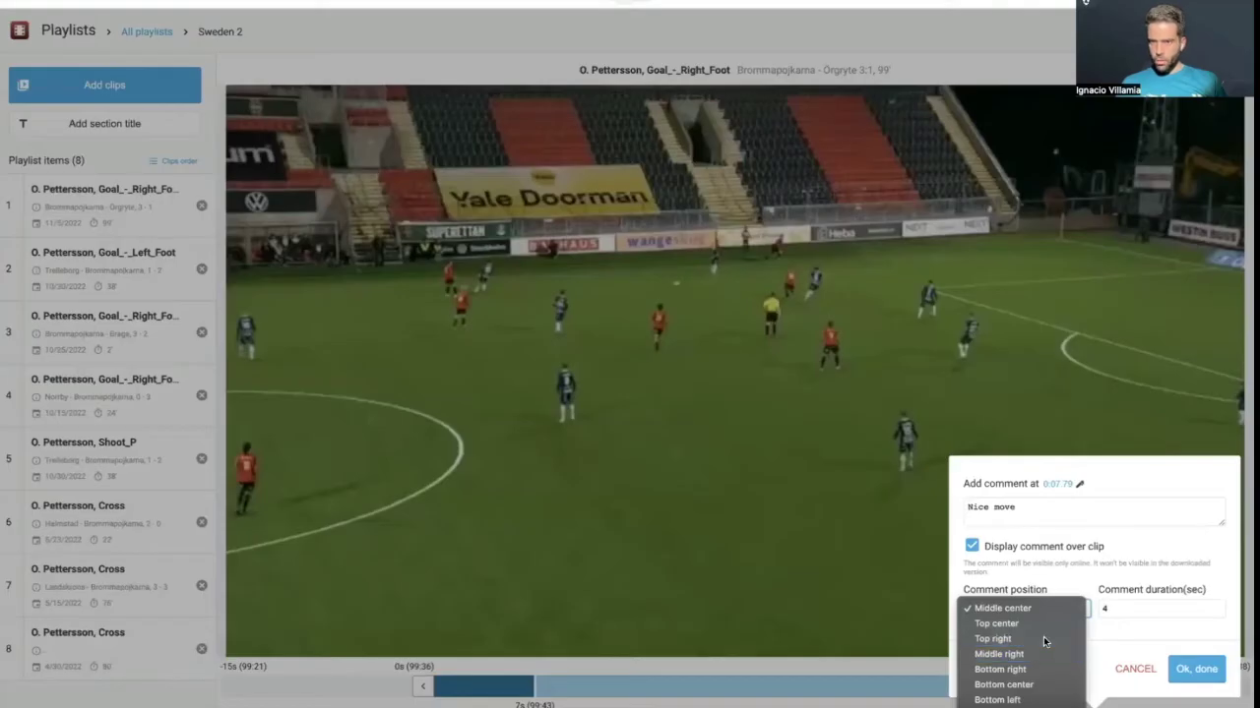
left_click(1043, 639)
left_click(1149, 610)
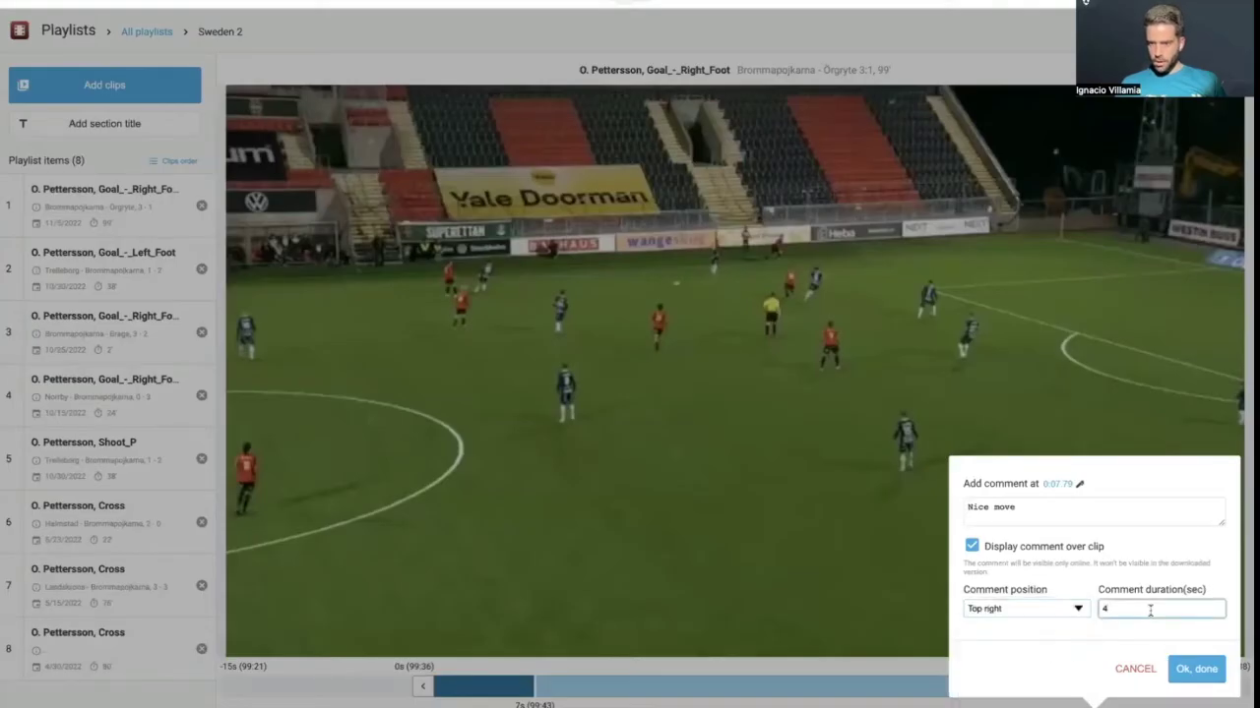
type("4")
left_click(1191, 670)
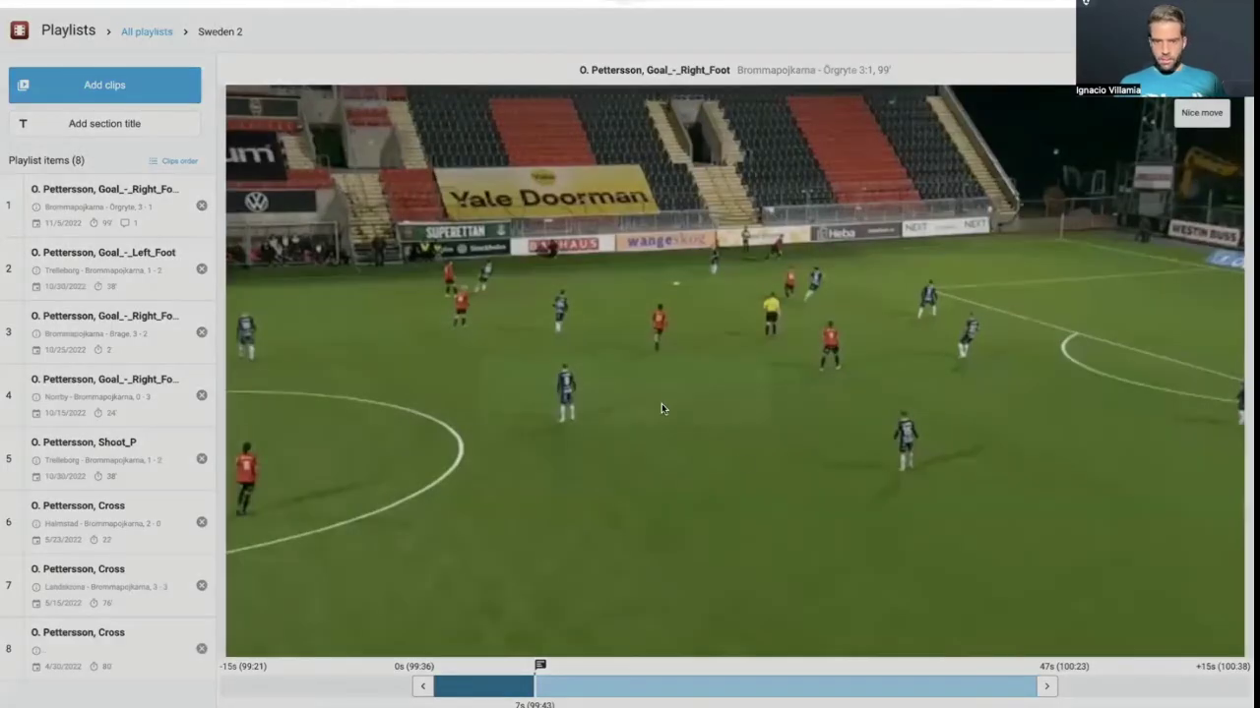
left_click(679, 386)
left_click(743, 368)
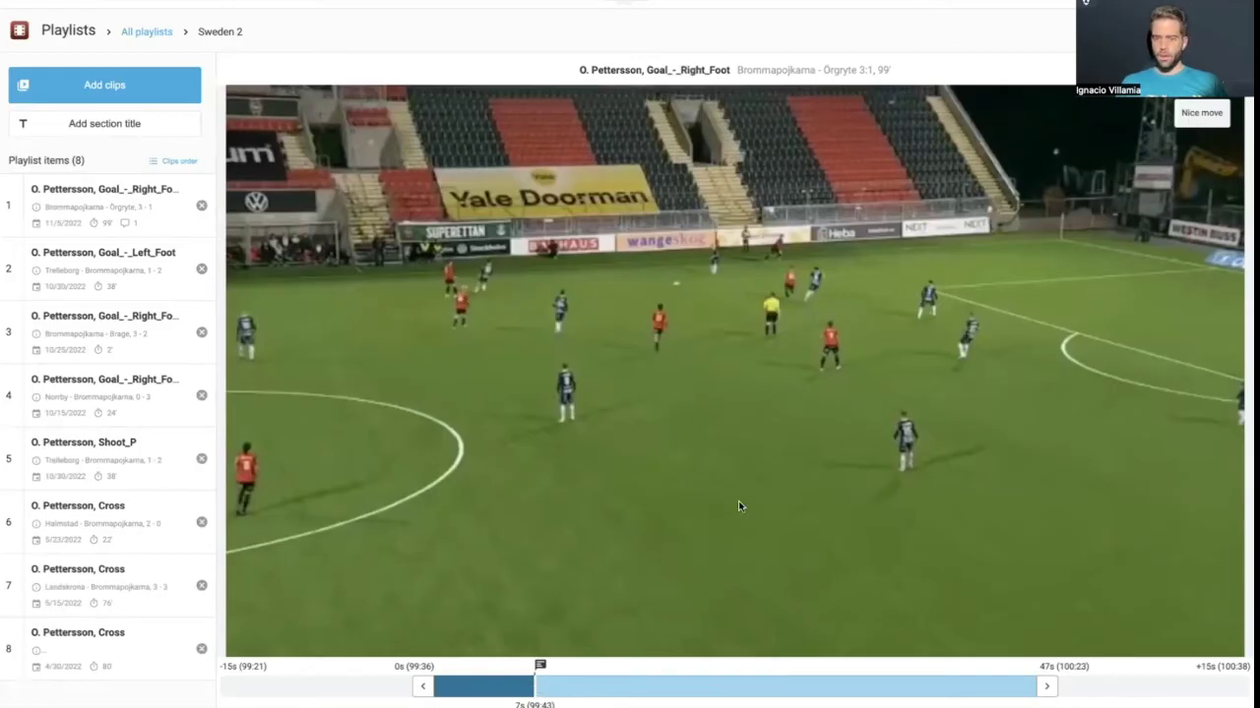
- Move the first clip to about 9 s, start a drawing there, and place a Player marker under the red-shirted player farthest right in the frame
left_click_drag(539, 695, 562, 696)
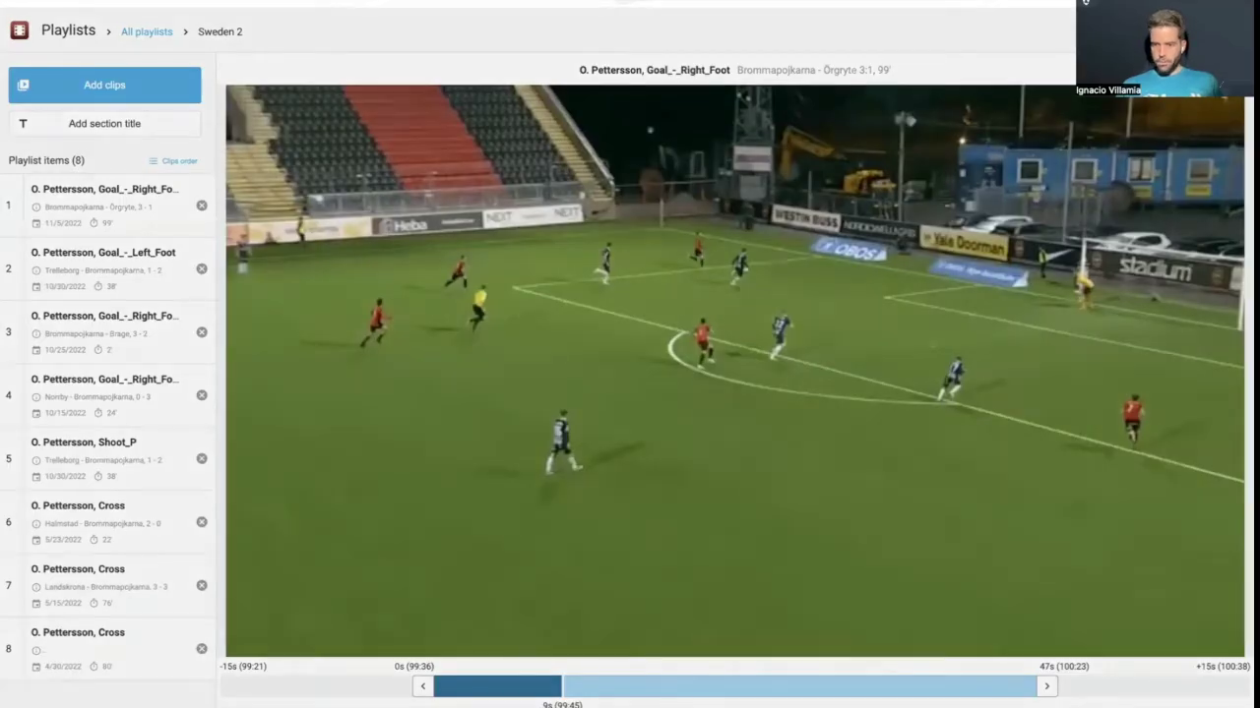
left_click(1152, 593)
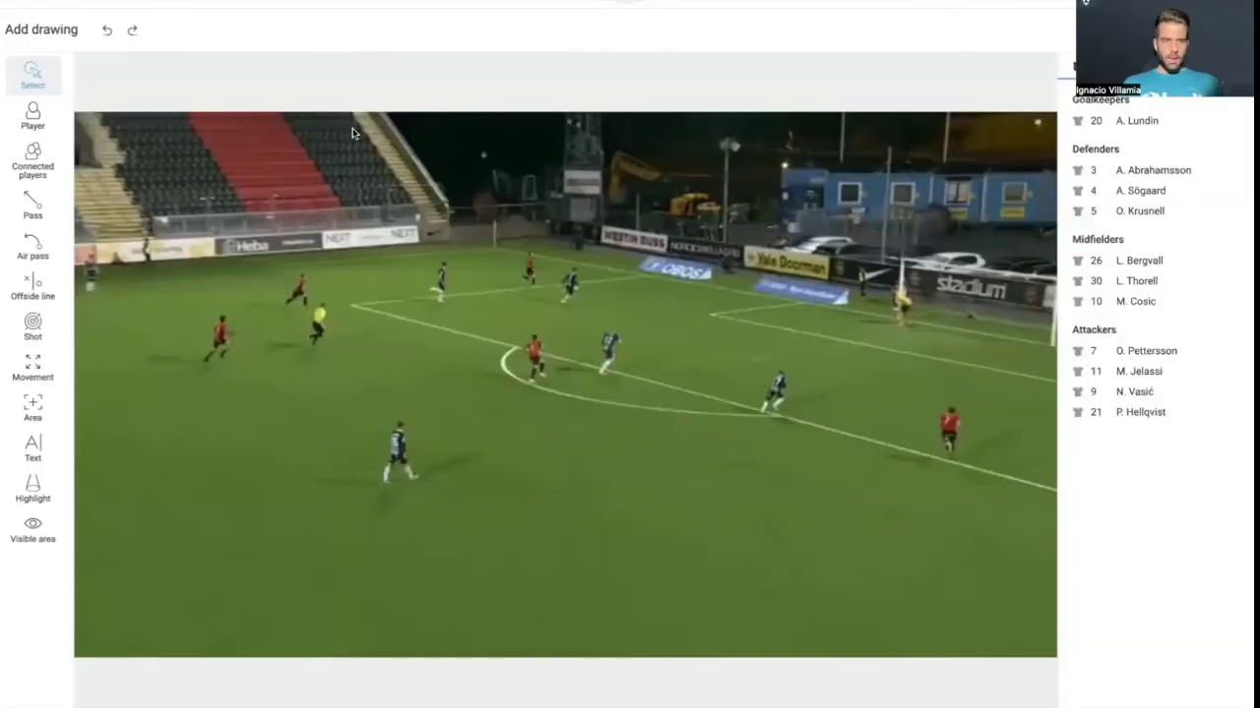
left_click(32, 115)
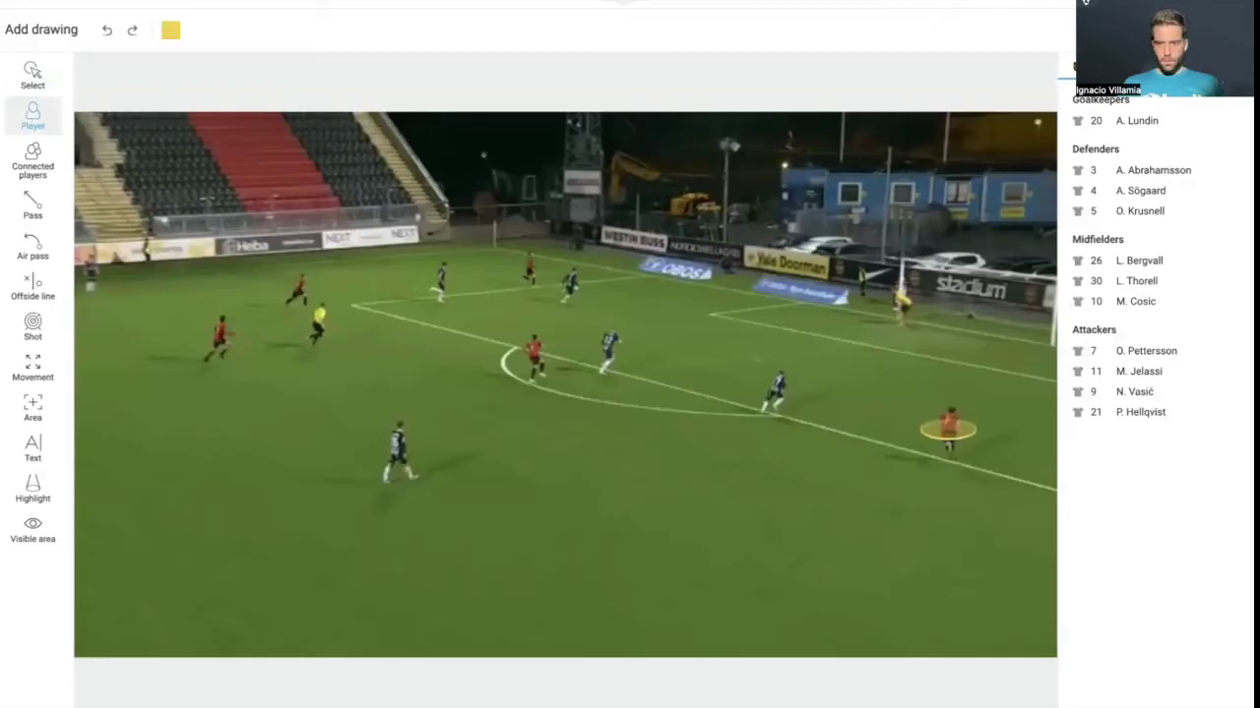
left_click(949, 463)
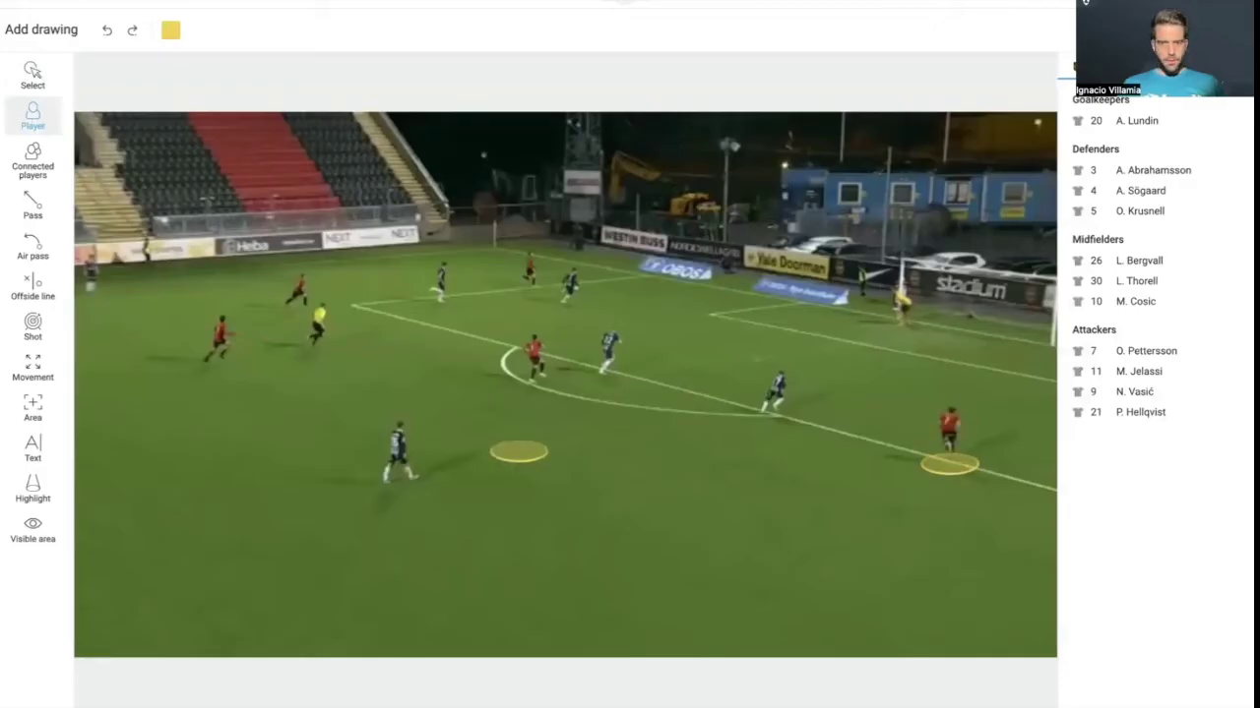
- Draw an Air pass arrow toward the penalty area and a dashed Movement arrow from the marked player toward its end point
left_click(35, 254)
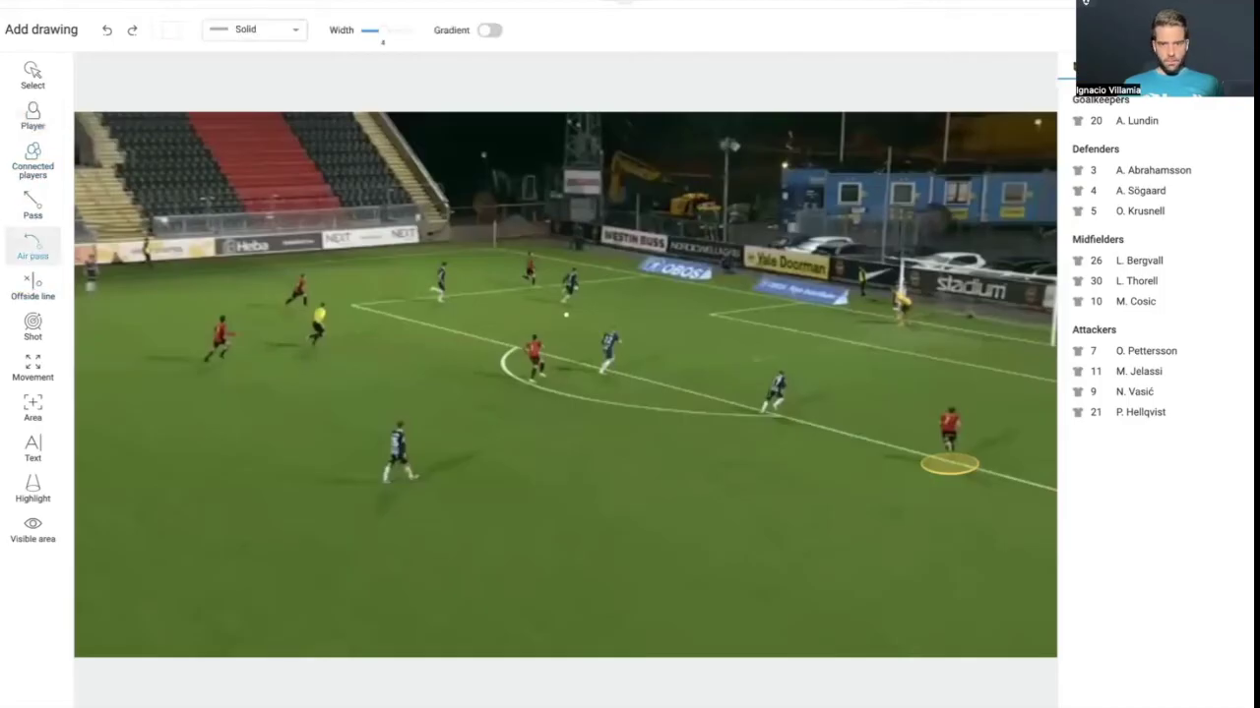
mouse_move(583, 287)
left_mouse_down()
mouse_move(809, 360)
mouse_move(826, 344)
mouse_move(807, 340)
left_mouse_up()
left_click(17, 367)
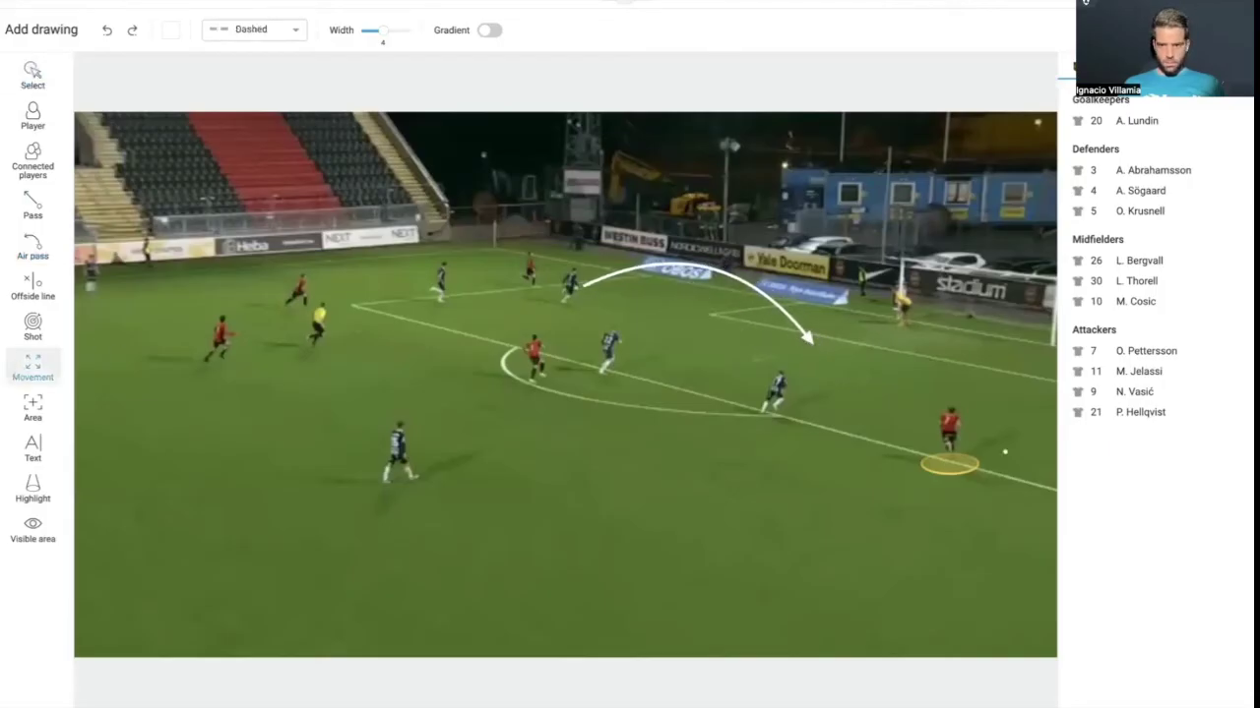
mouse_move(948, 439)
left_mouse_down()
mouse_move(874, 411)
mouse_move(818, 350)
mouse_move(827, 361)
left_mouse_up()
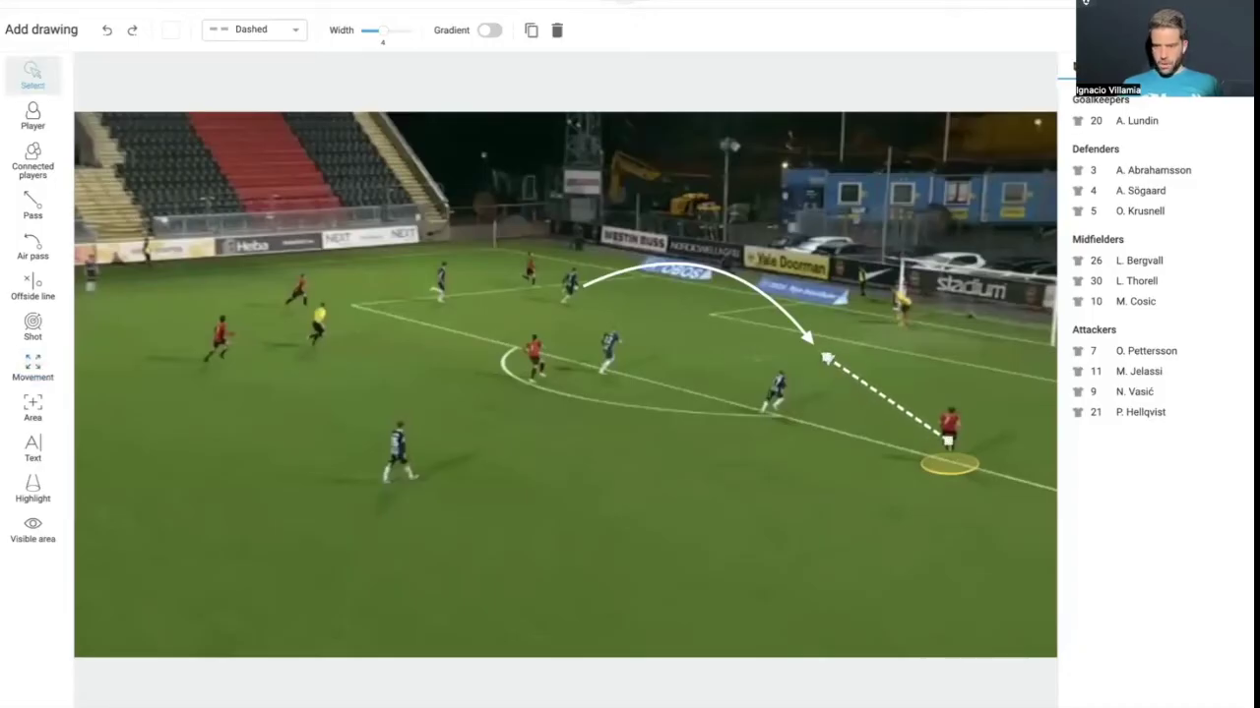
key("Escape")
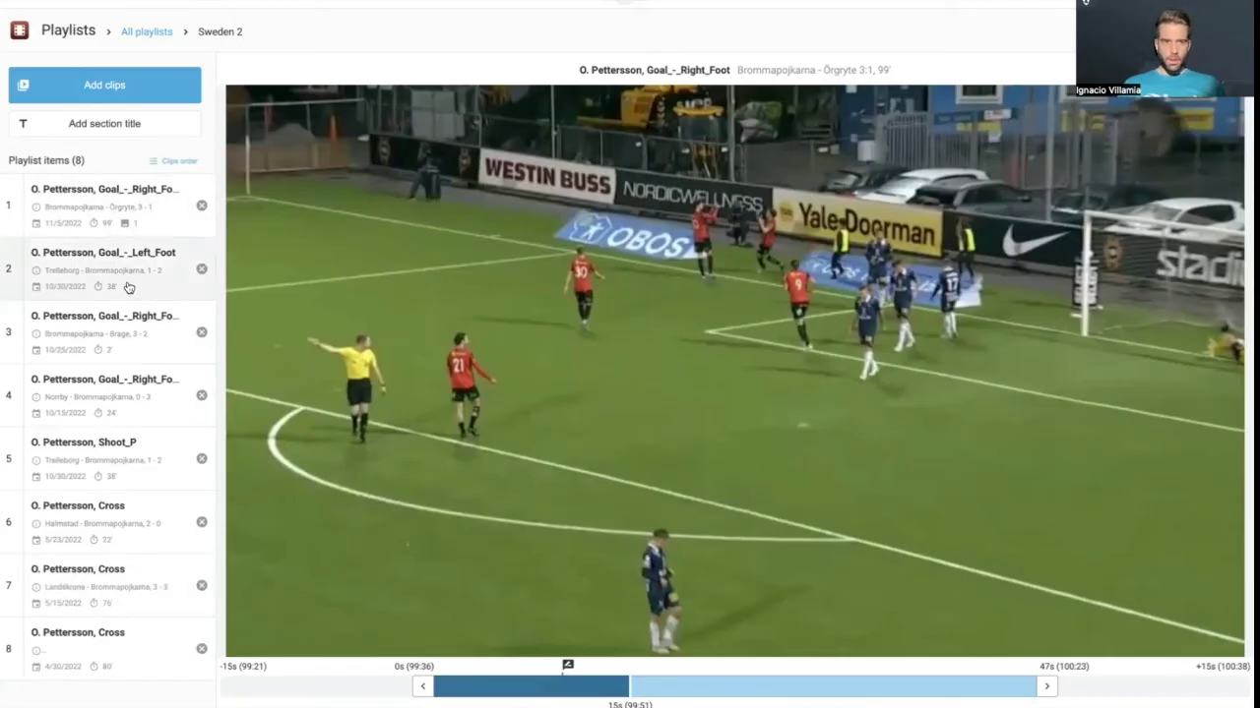
- Show the clip order editing mode for "Sweden 2" and leave it without rearranging any clips
left_click(173, 161)
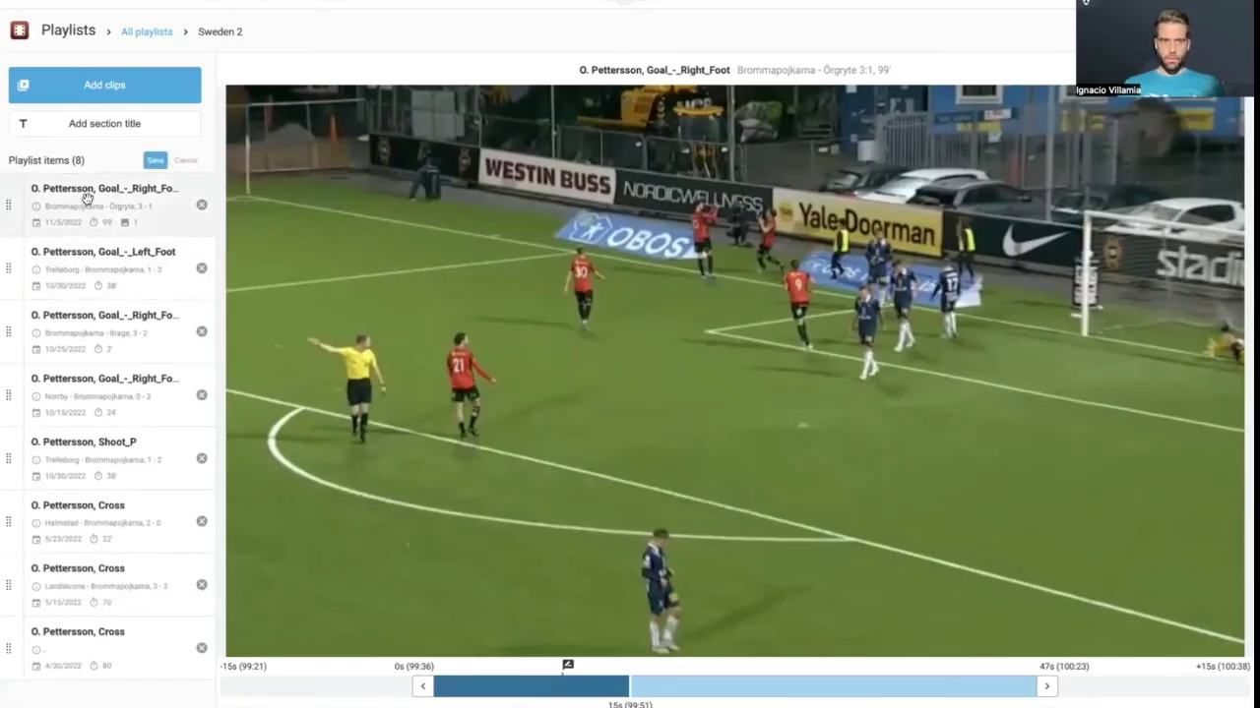
left_click(155, 169)
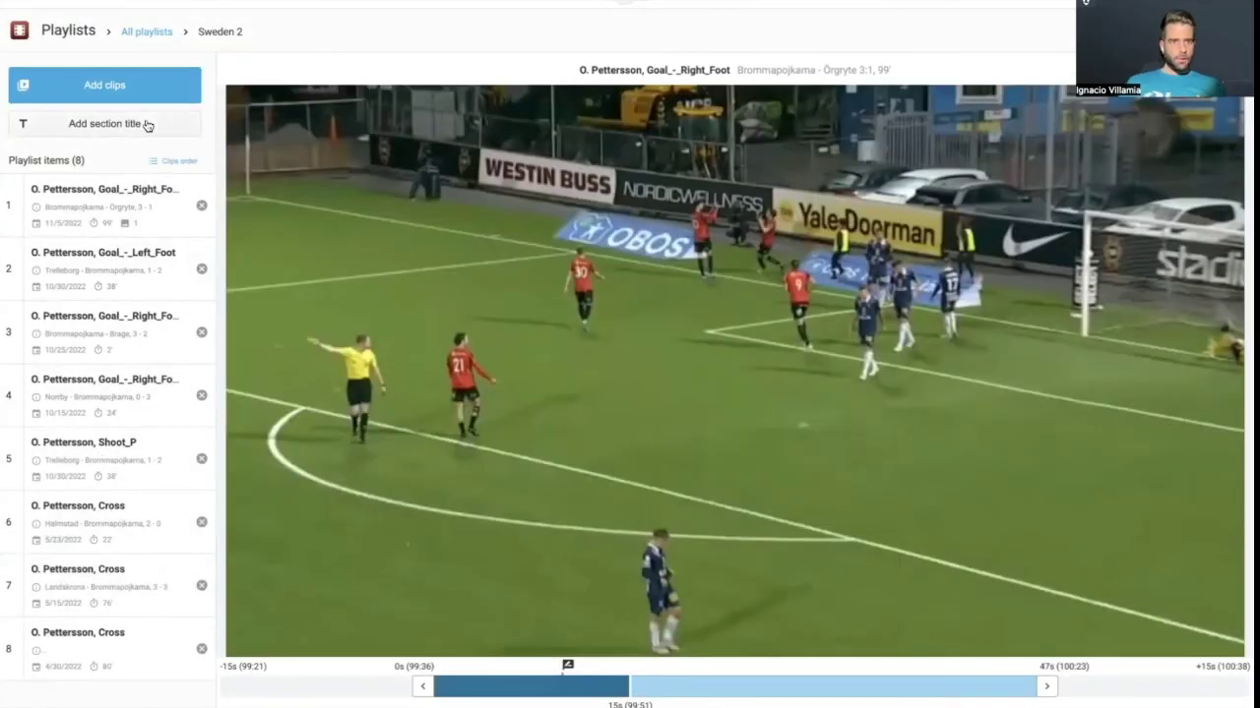
- Search the platform by surname for the Brommapojkarna player, preview and select his first Passes clip, and close the clip-adding dialog
left_click(123, 89)
left_click(312, 276)
type("pettersson")
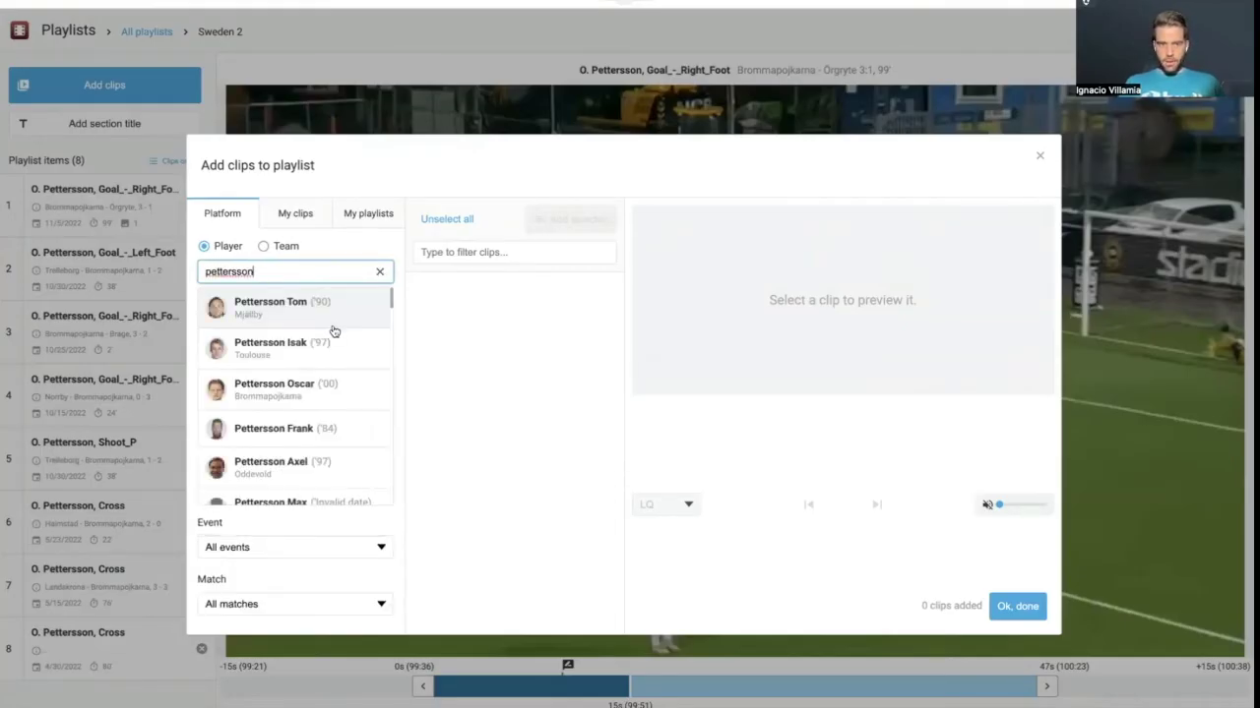
scroll(325, 393, "down", 1)
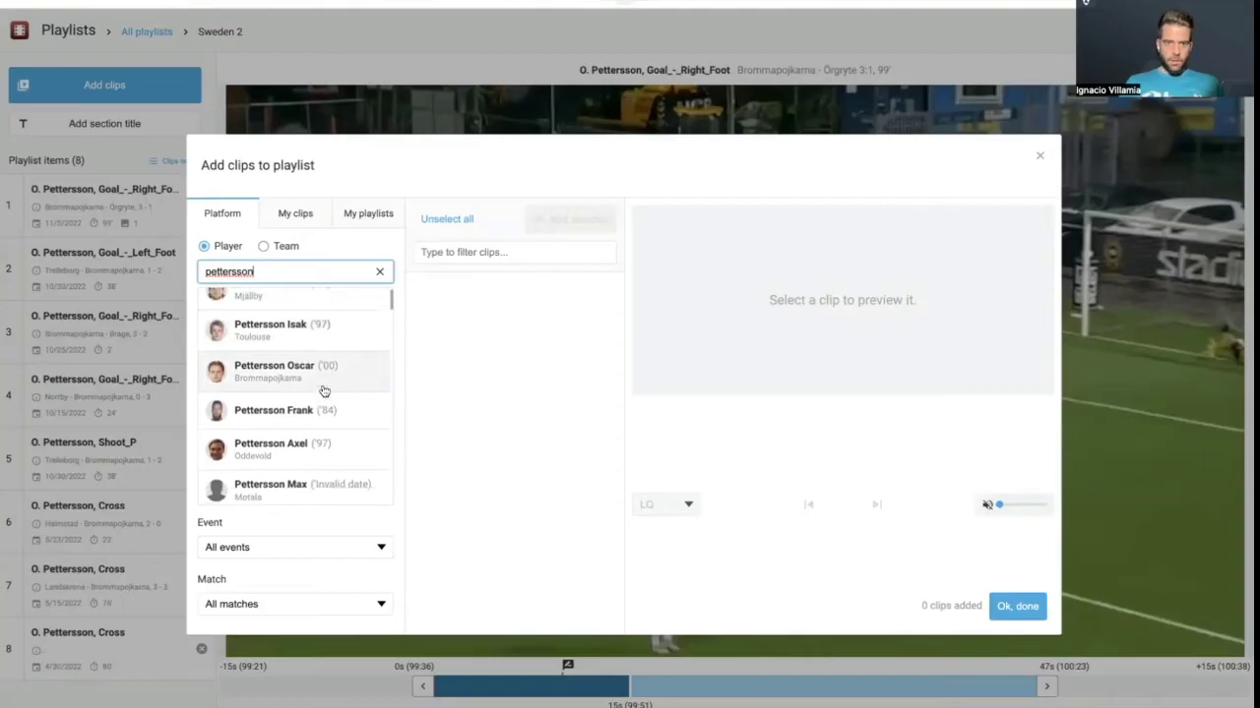
left_click(297, 374)
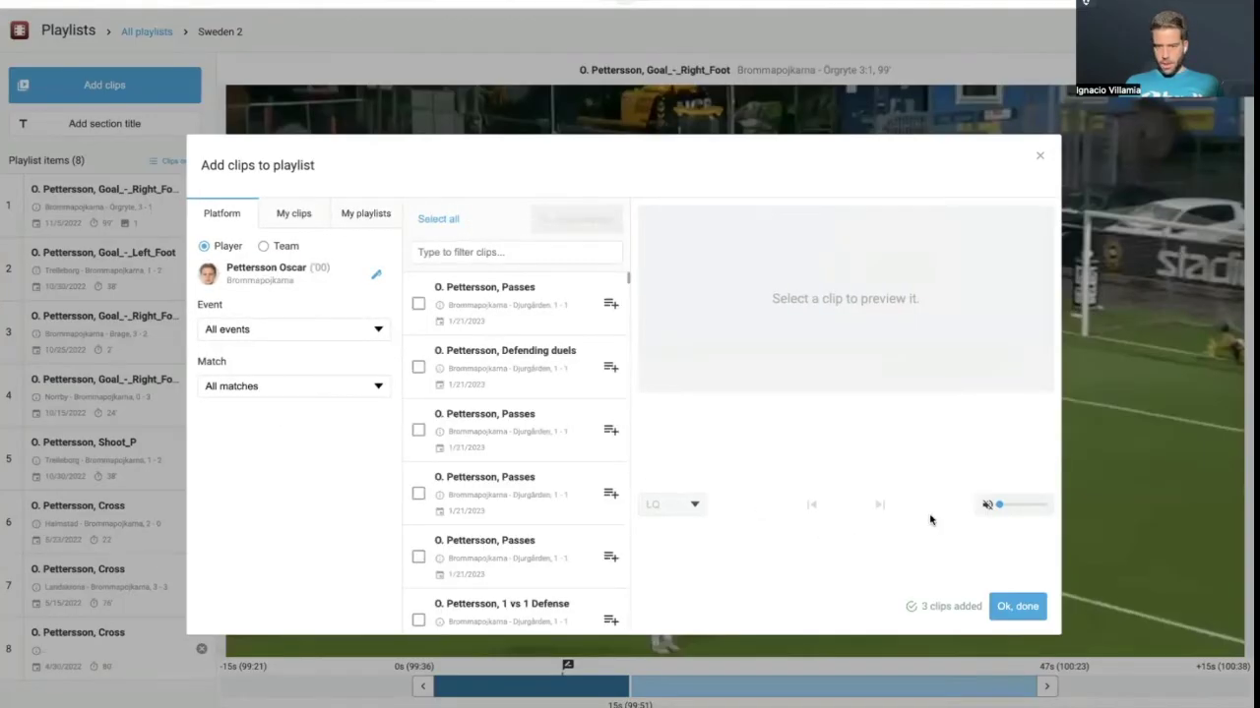
left_click(467, 308)
left_click(419, 304)
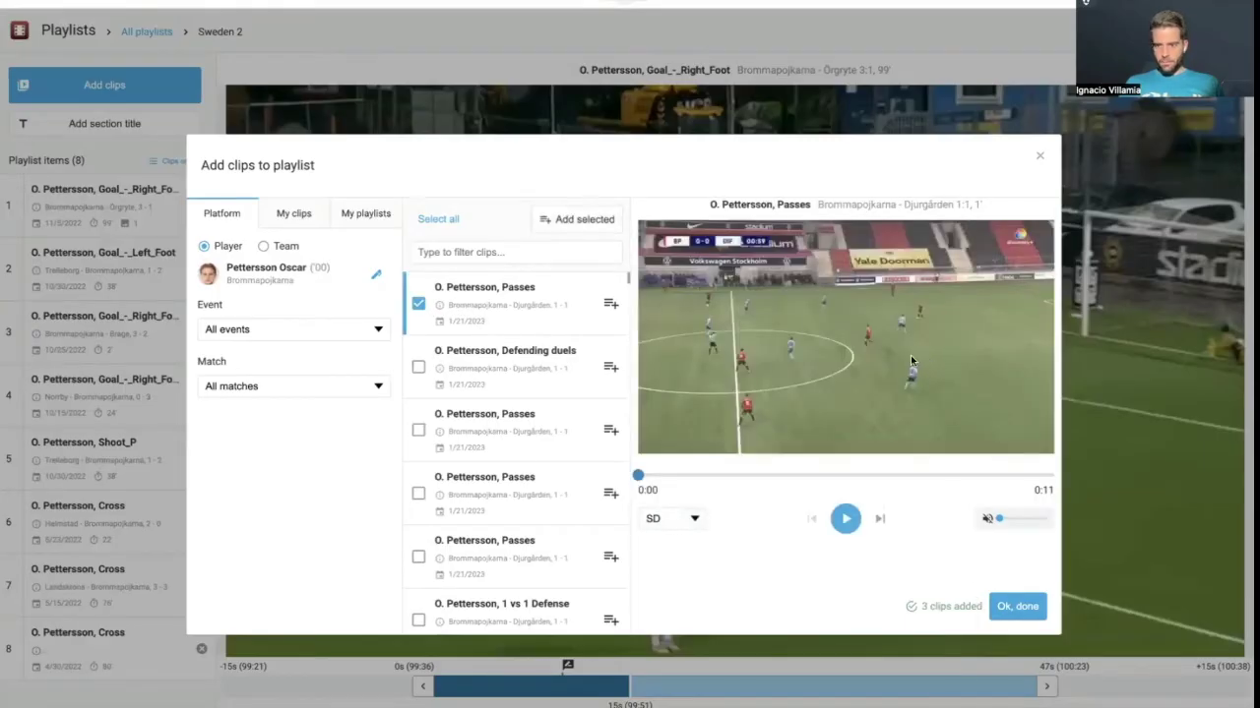
left_click(1016, 606)
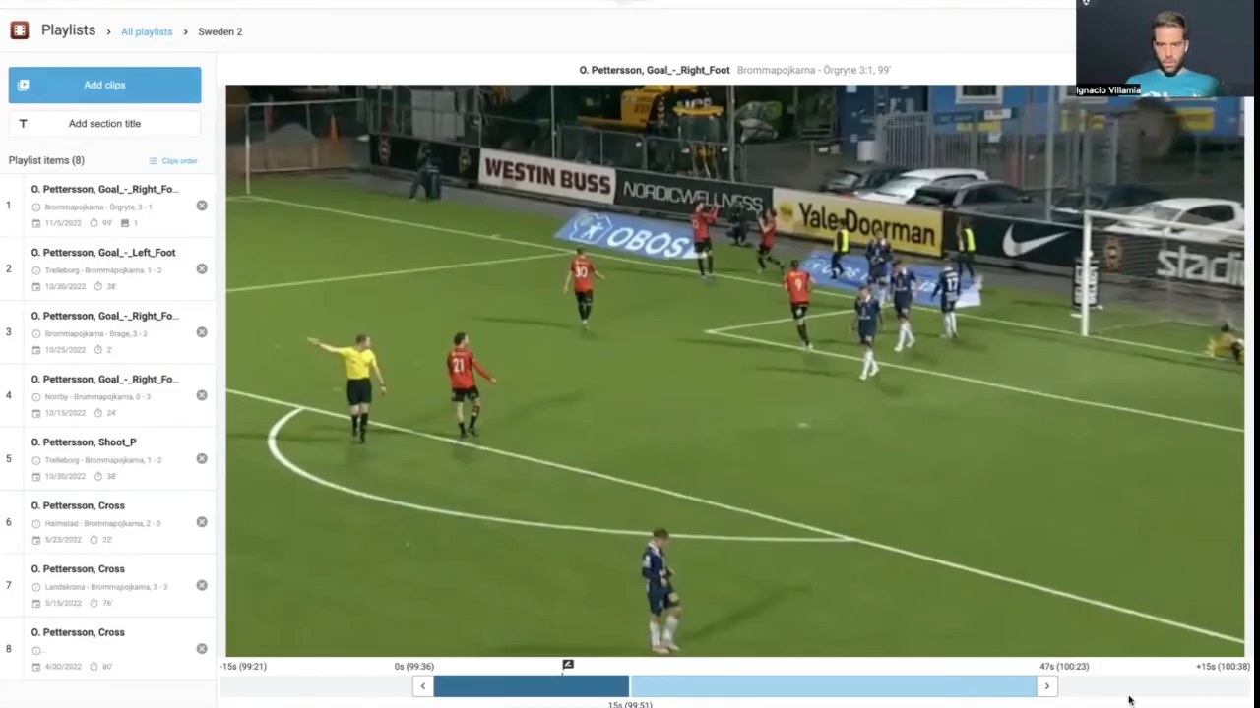
- From all playlists, draft a message sharing "Sweden 2" with a contact, with the player's surname as subject and "test" as message, and discard it
left_click(153, 32)
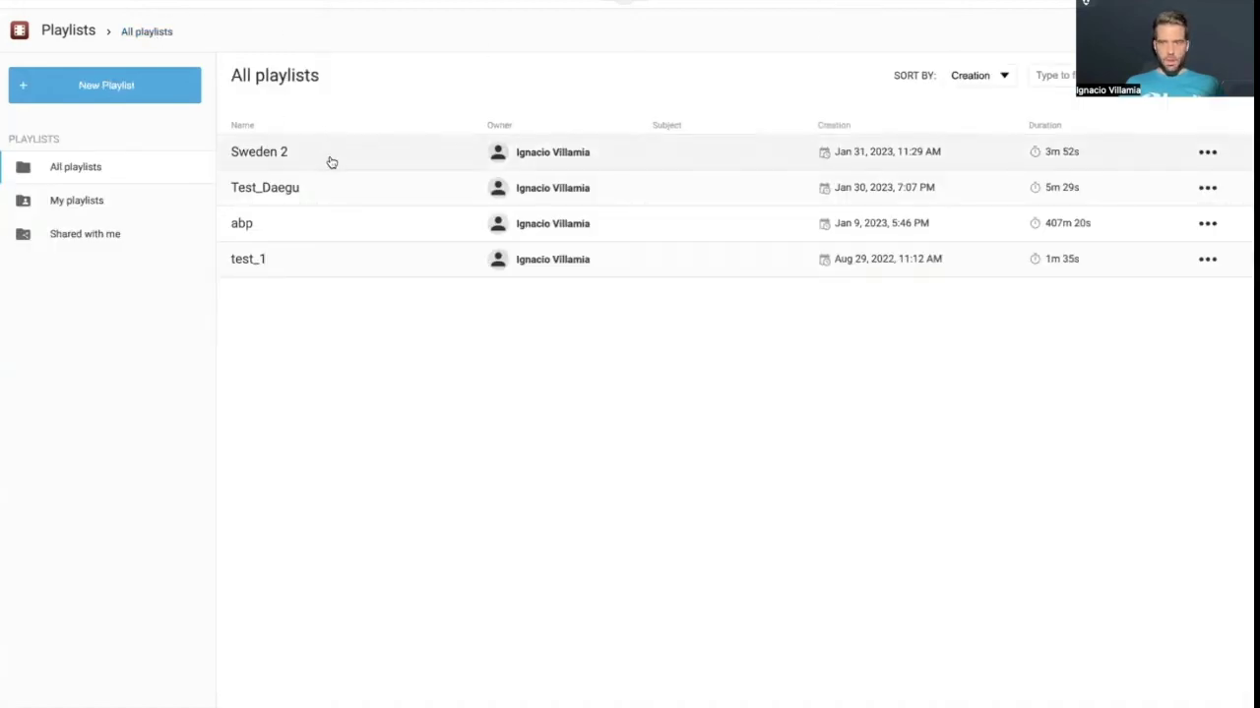
left_click(1207, 152)
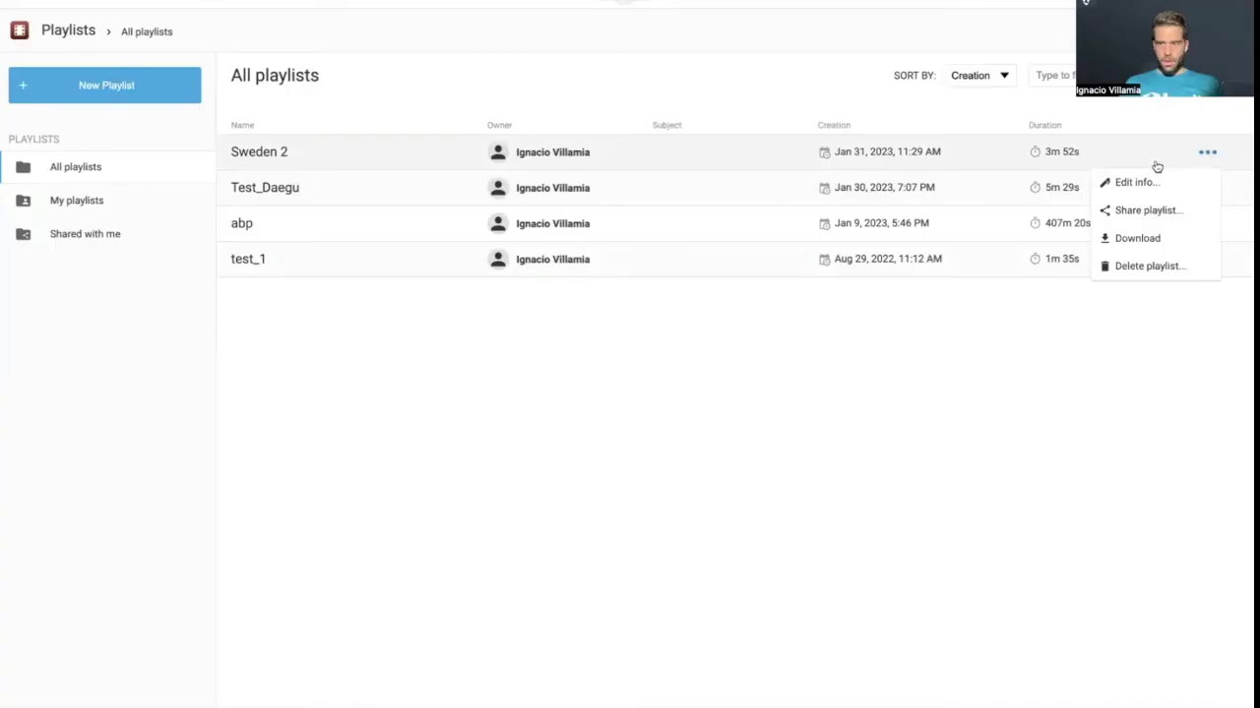
left_click(1129, 210)
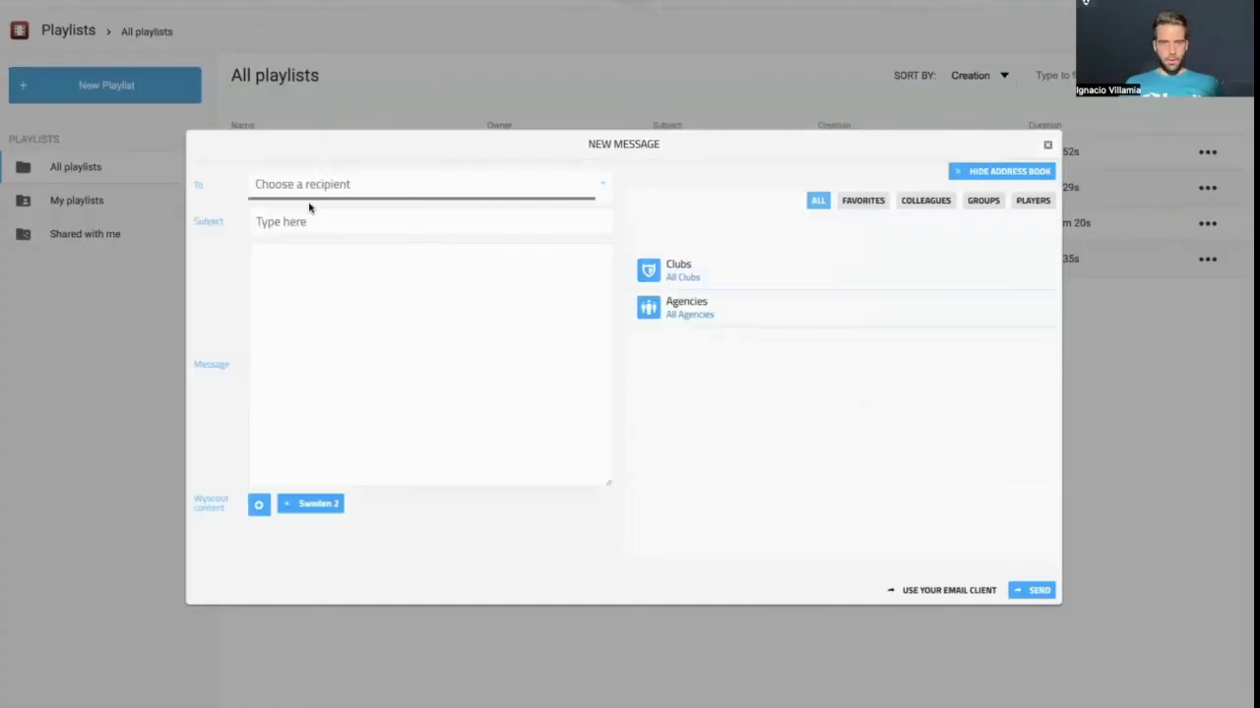
type("shayne")
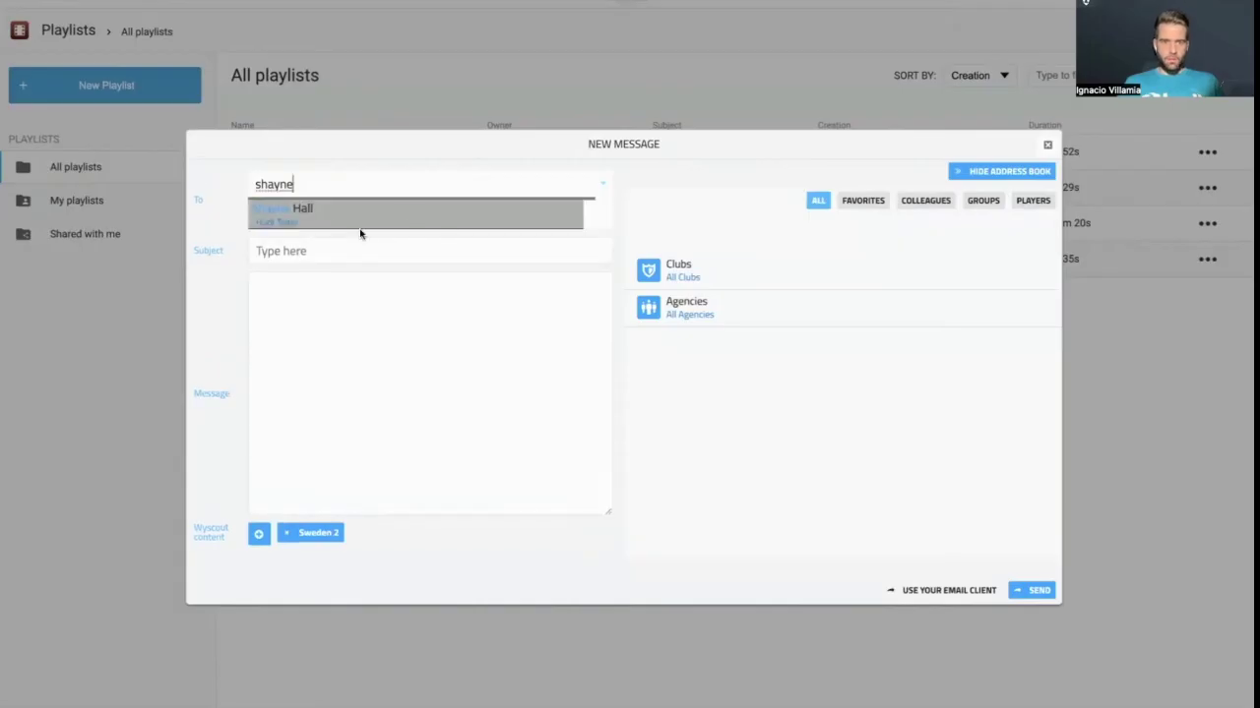
left_click(321, 212)
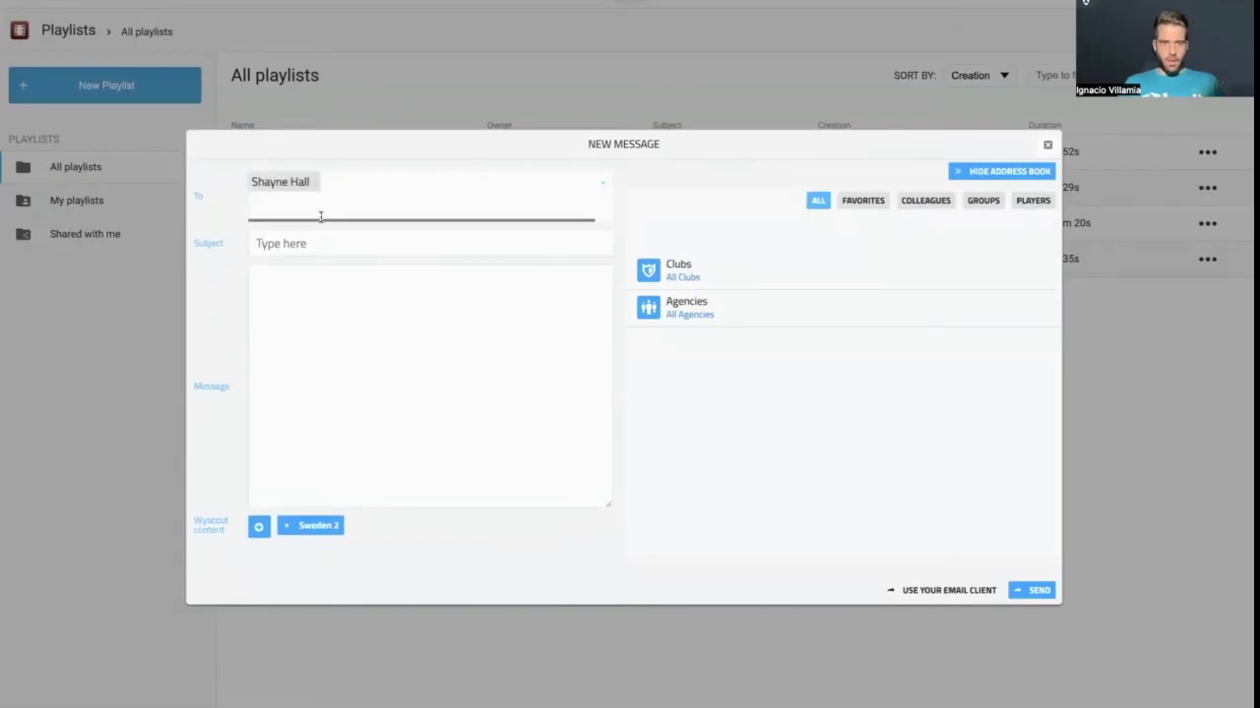
left_click(321, 245)
type("Pettersson")
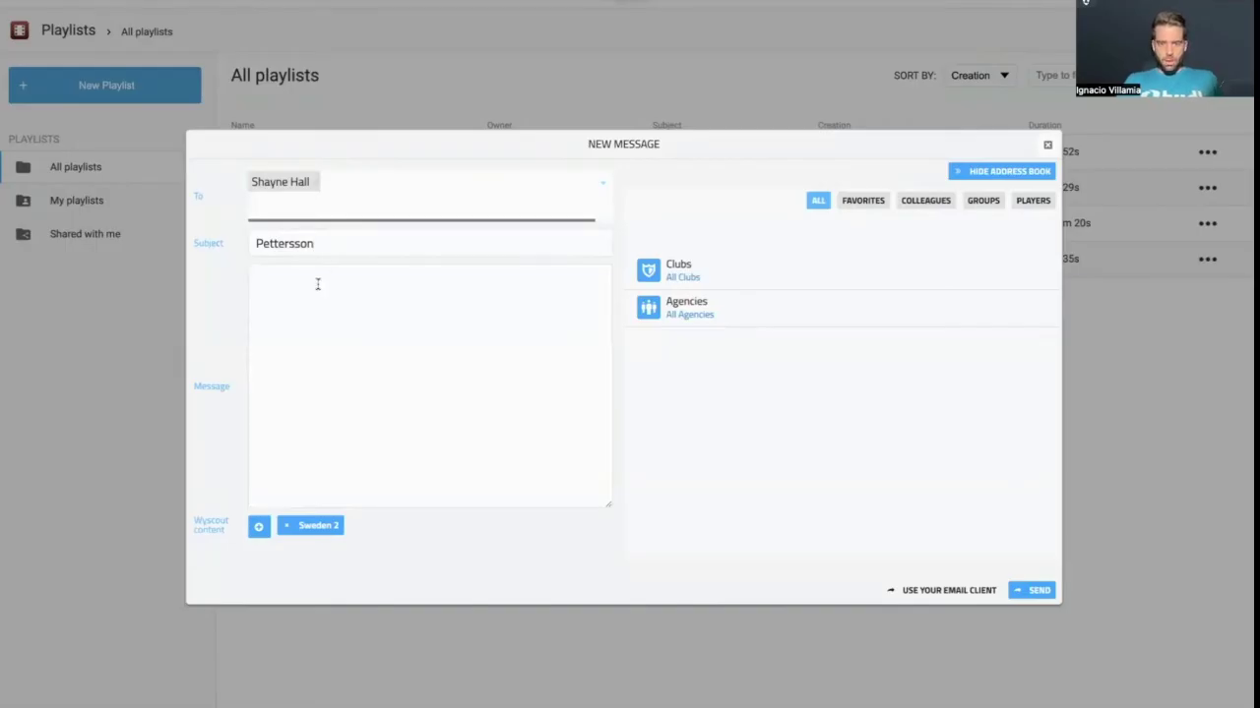
type("test")
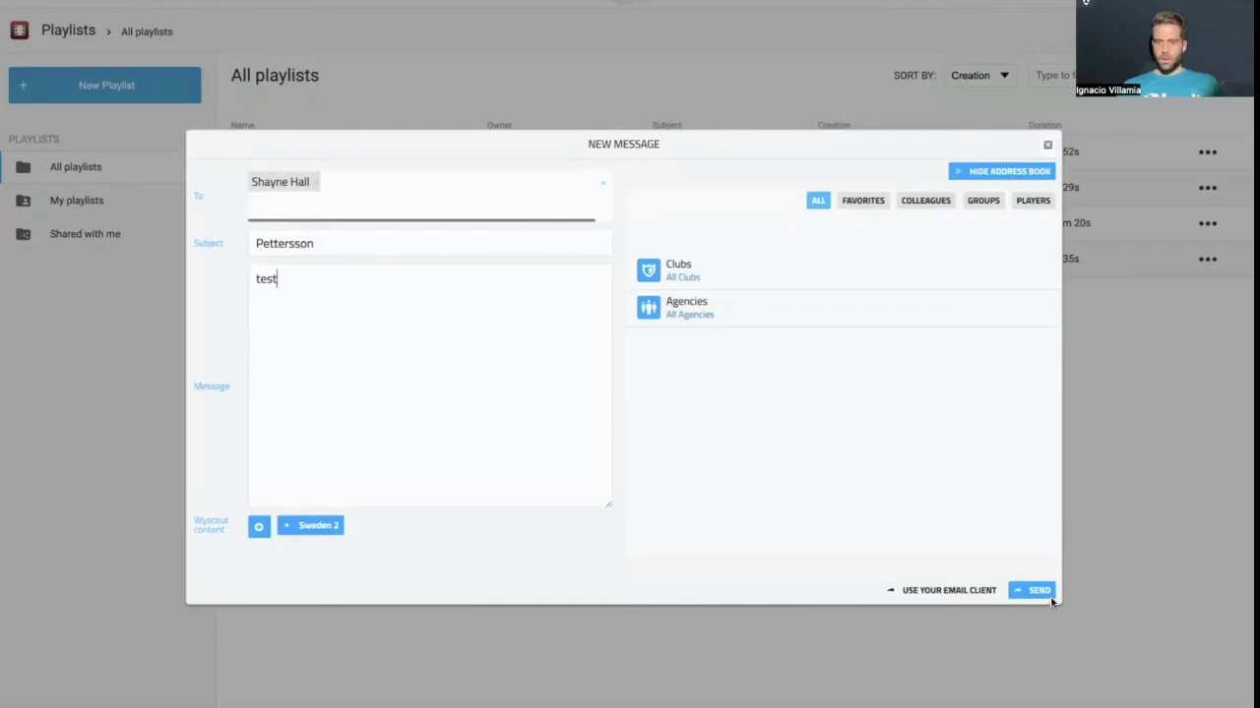
left_click(1047, 144)
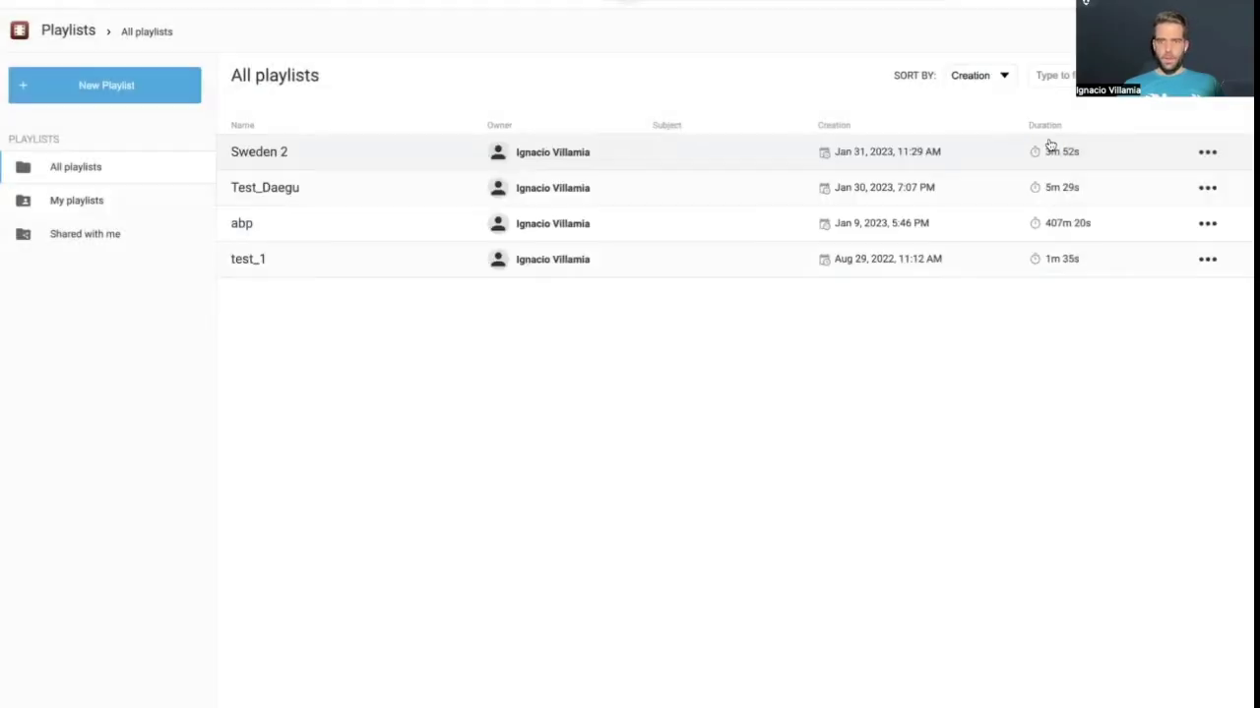
- Download the "Sweden 2" playlist in high quality without audio, keeping player spotlights and custom analysis, and close the download dialog
left_click(1204, 154)
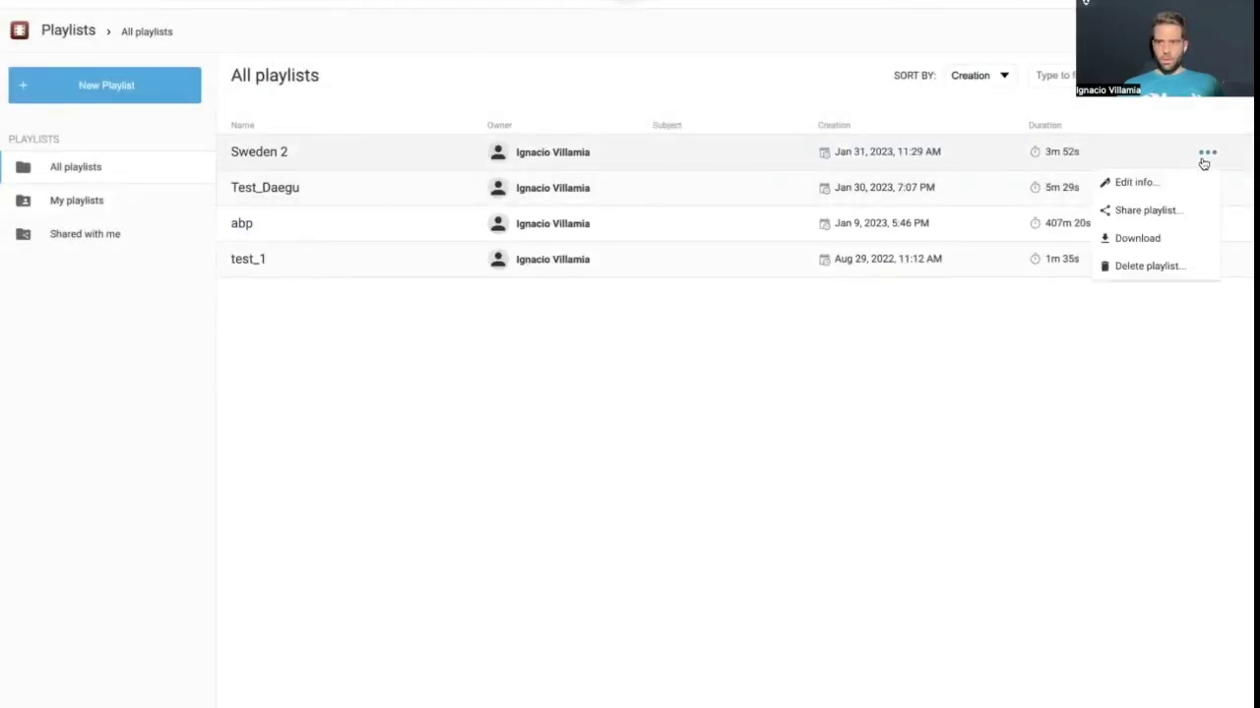
left_click(1139, 239)
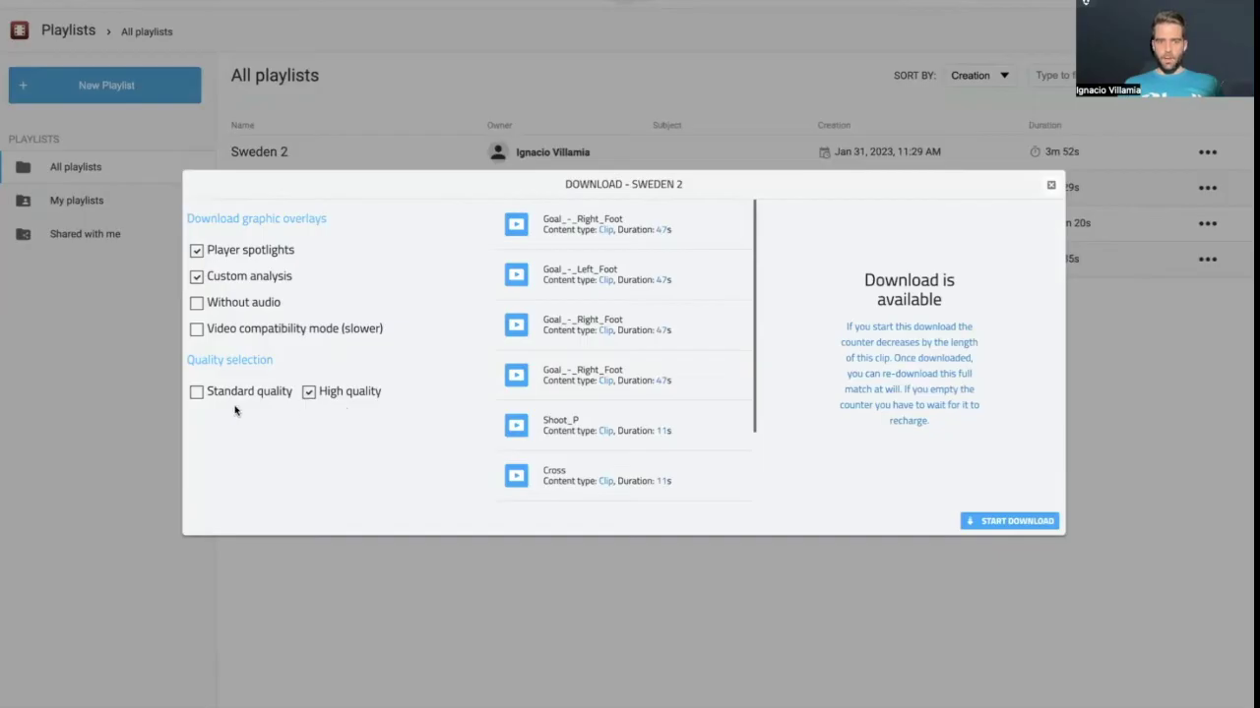
left_click(195, 304)
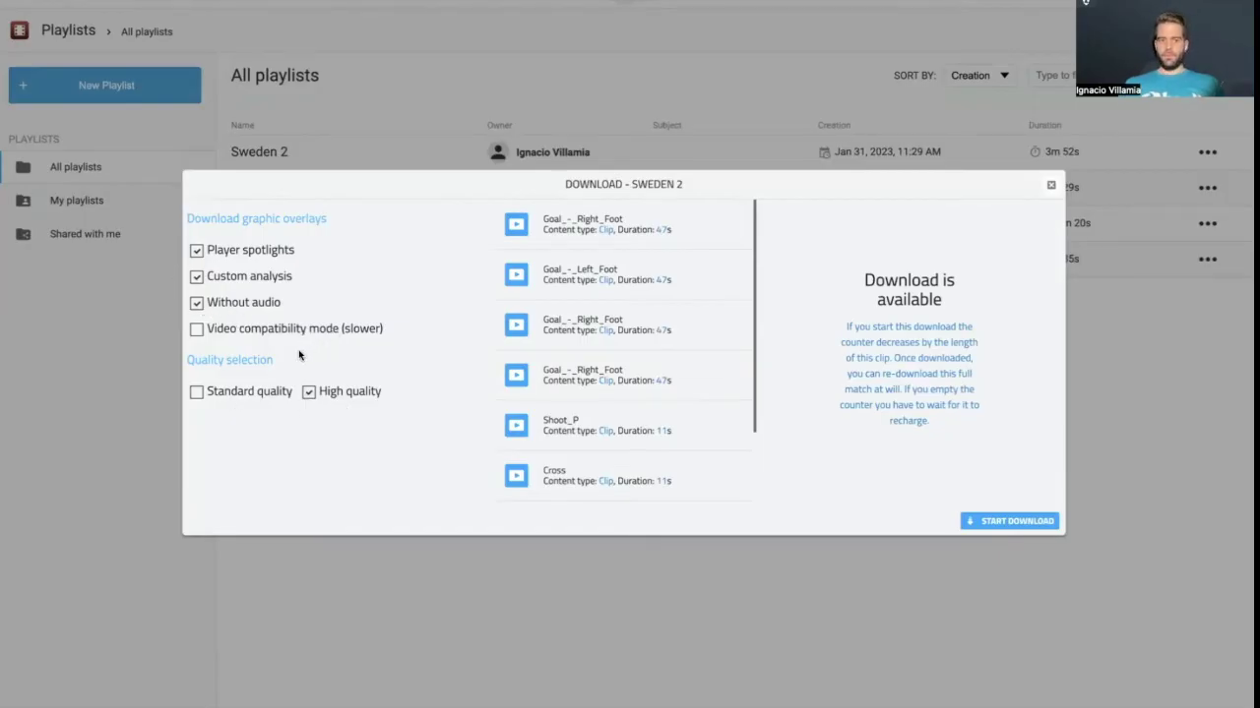
left_click(1035, 521)
left_click(1049, 185)
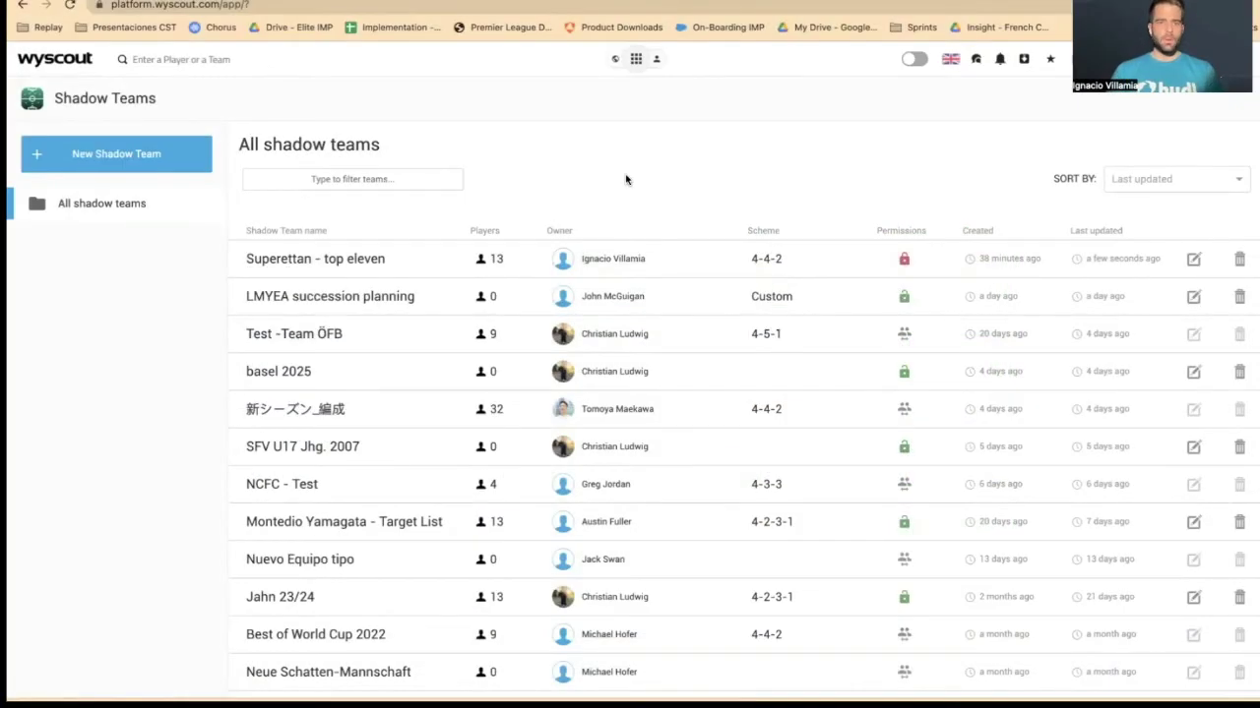
- Open the "Superettan - top eleven" shadow team and highlight the € 500K Halmstad forward's card in light red
scroll(538, 421, "down", 3)
scroll(539, 422, "down", 7)
scroll(538, 422, "up", 4)
scroll(529, 433, "up", 6)
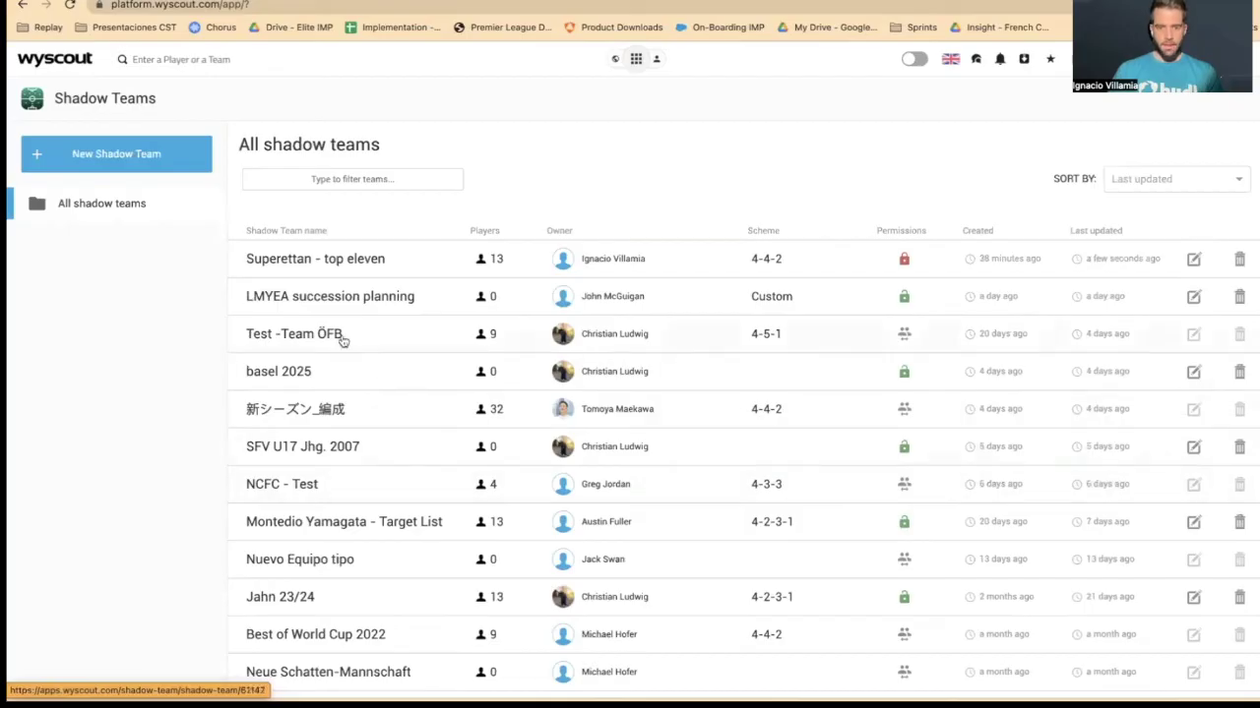
left_click(414, 268)
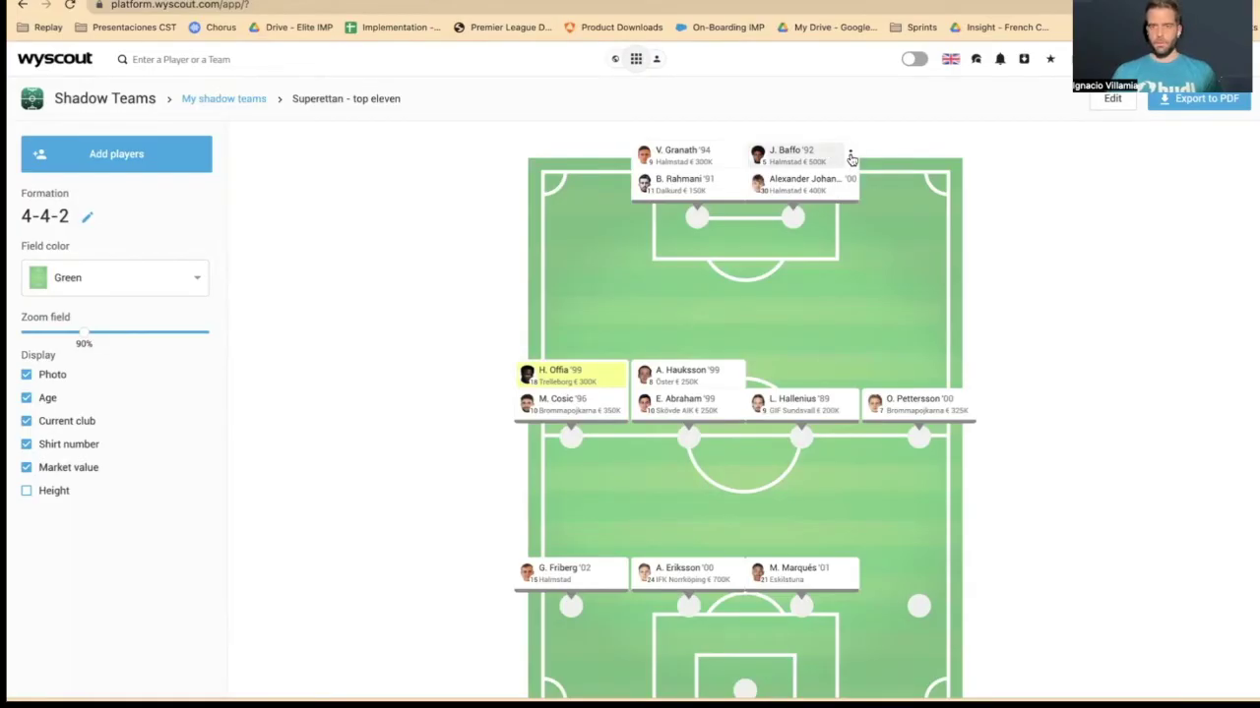
left_click(852, 158)
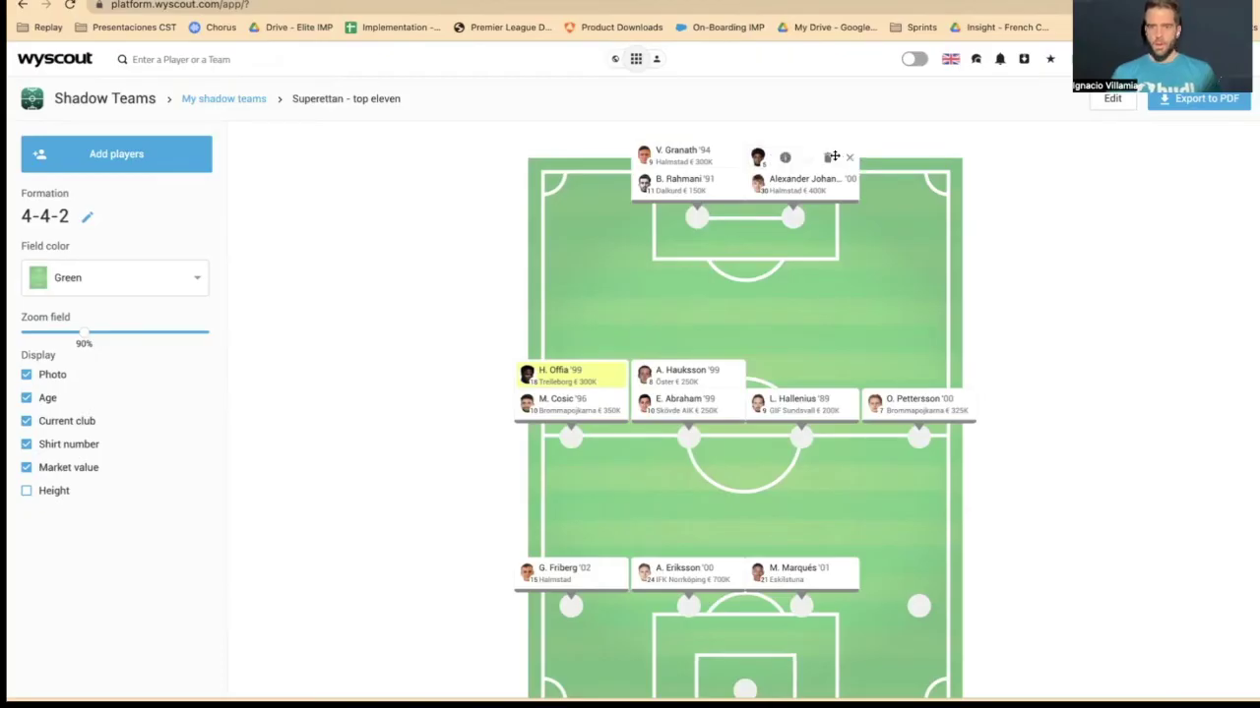
left_click(834, 158)
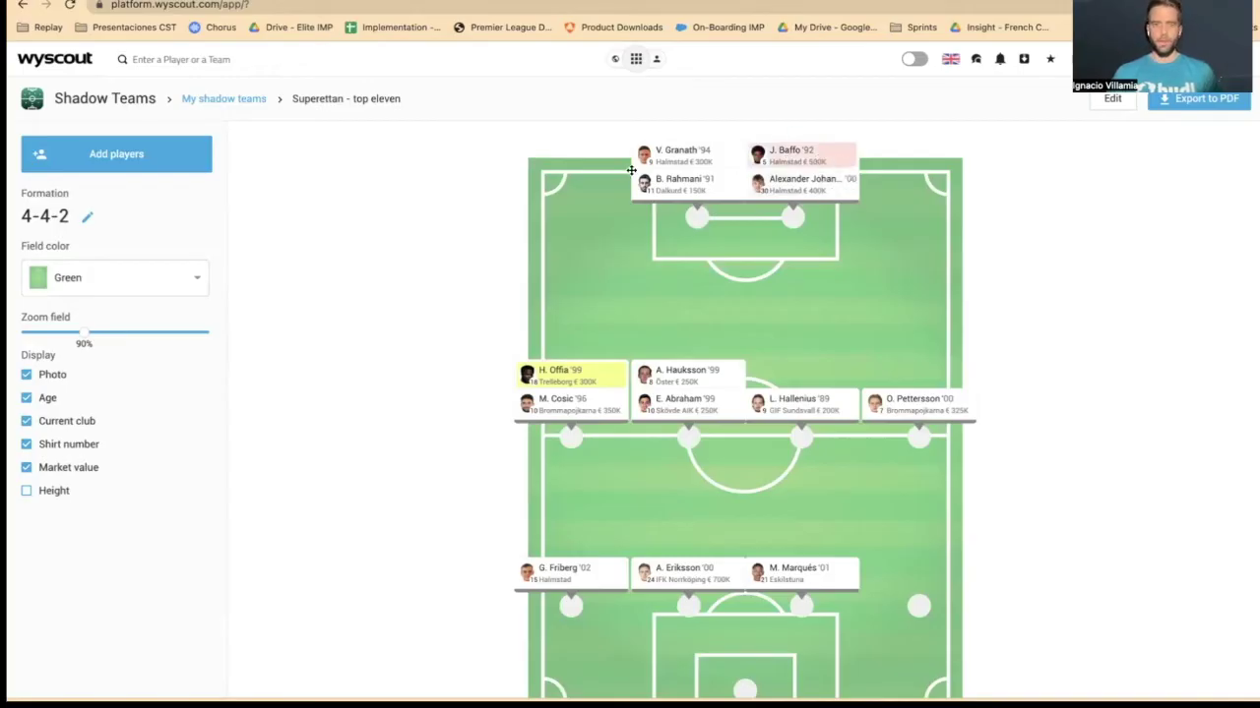
- Add the Landskrona player found by full name to the shadow team, and remove the Halmstad player from the defensive line
left_click(118, 155)
left_click(473, 244)
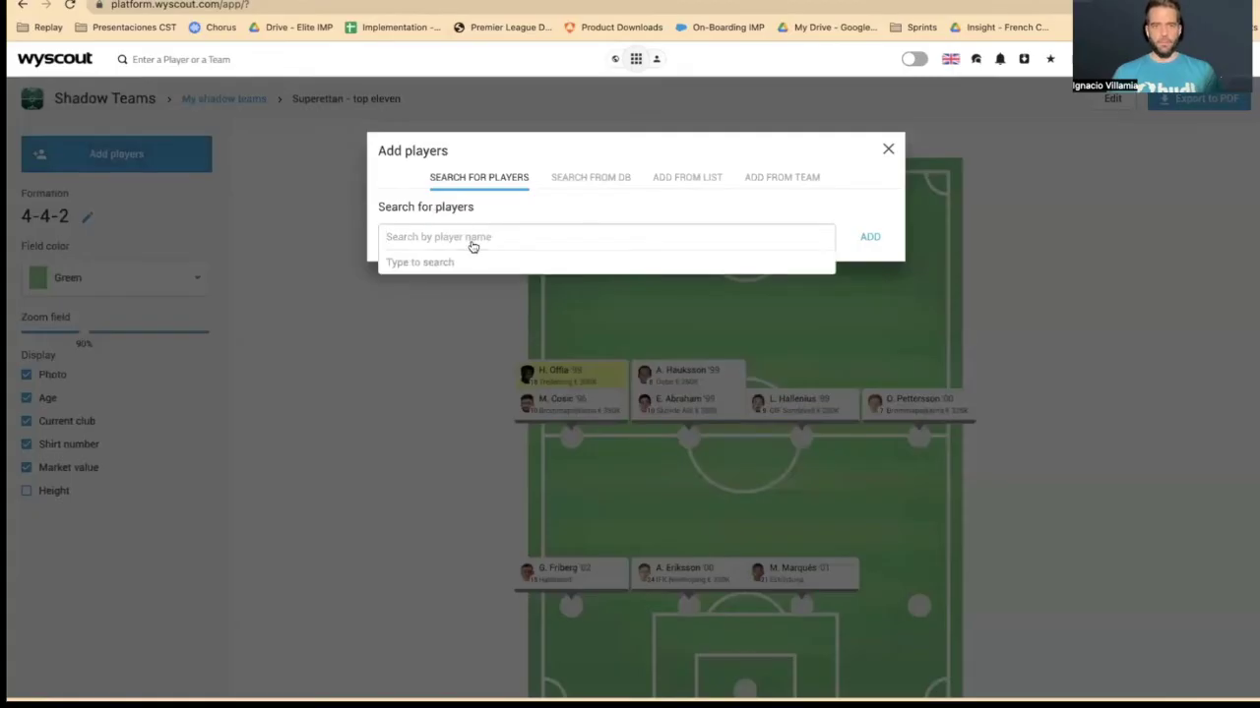
type("Johan Rapp")
left_click(498, 263)
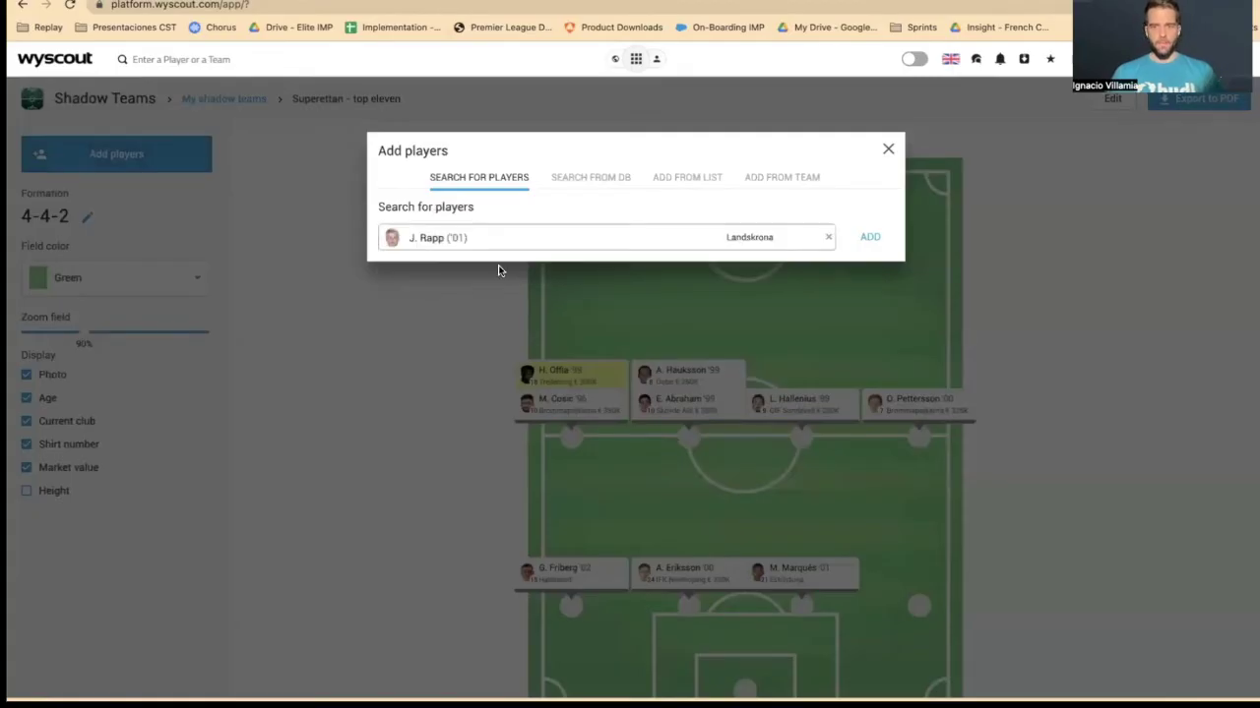
left_click(870, 236)
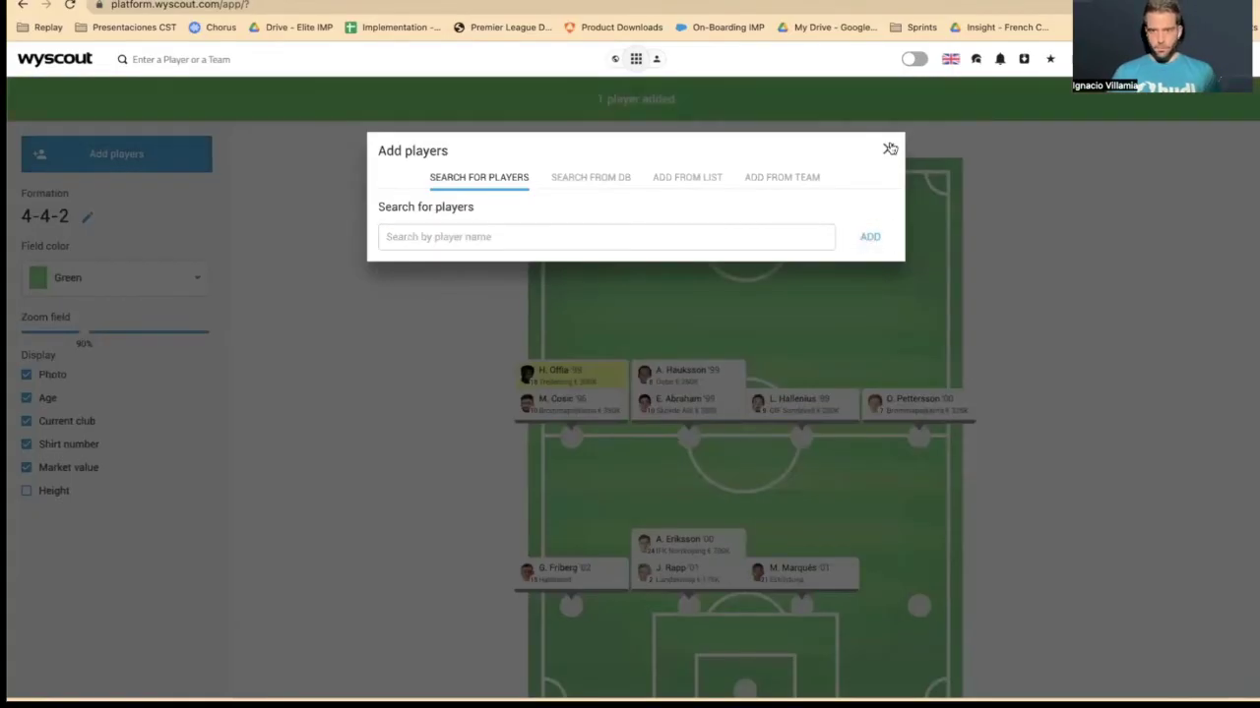
left_click(888, 149)
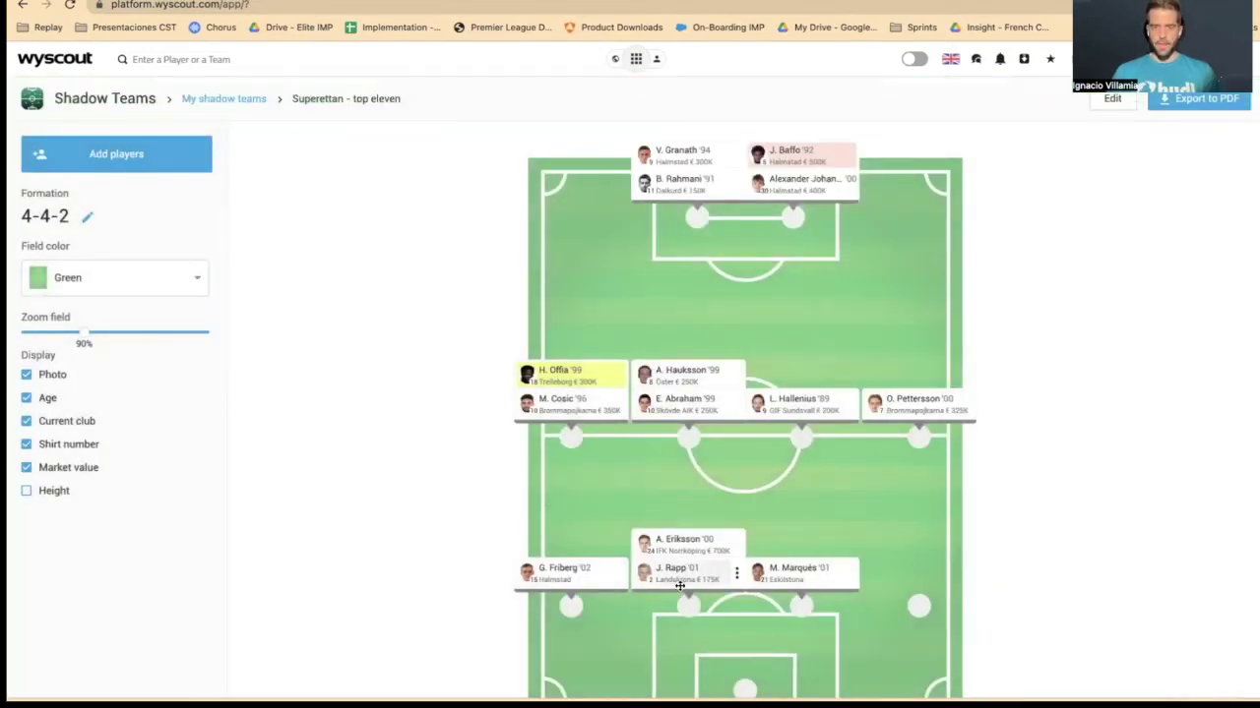
left_click(619, 576)
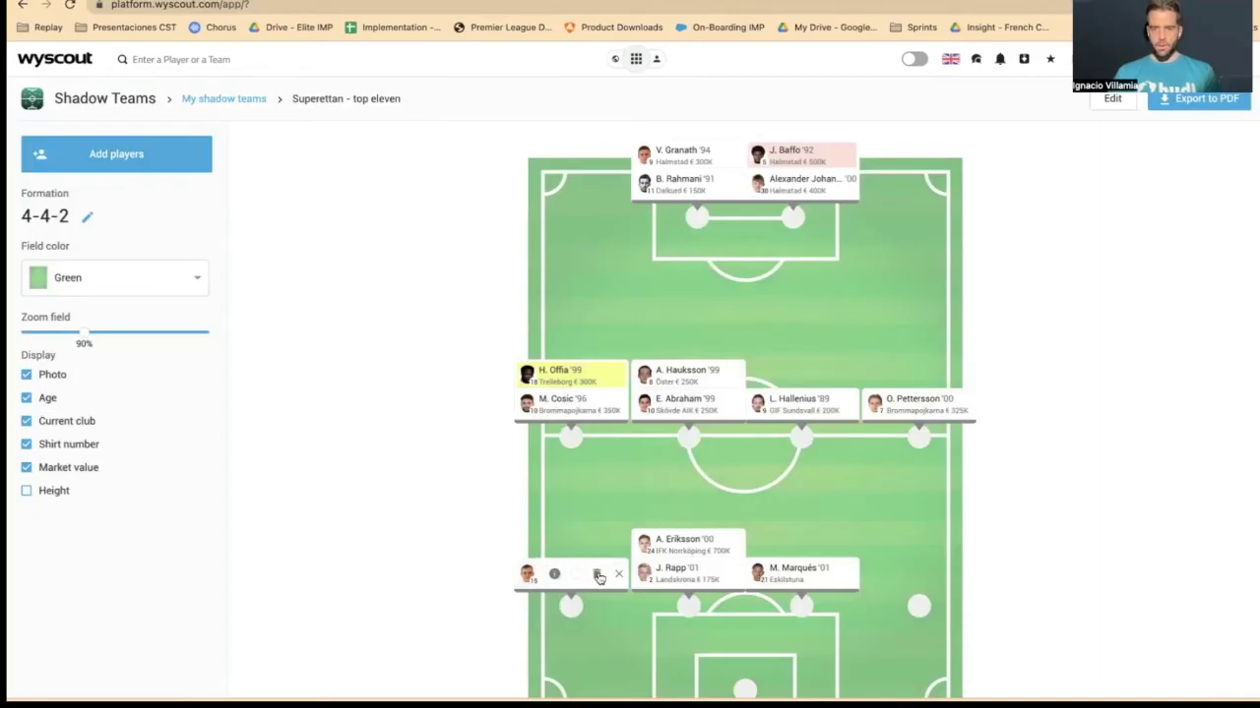
left_click(599, 575)
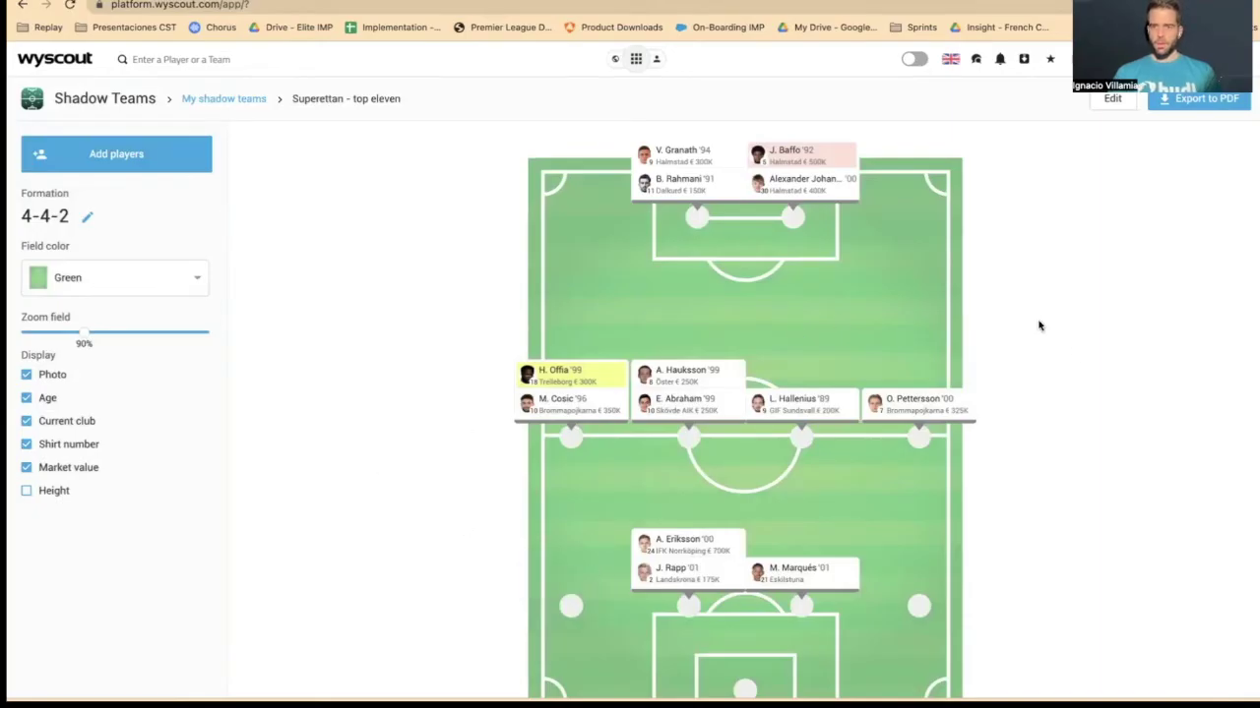
- Set the field zoom to 92%, toggle the photos off and on, show heights and hide market values on the player cards
mouse_move(86, 336)
left_mouse_down()
mouse_move(129, 336)
mouse_move(53, 332)
mouse_move(93, 335)
left_mouse_up()
left_click(26, 376)
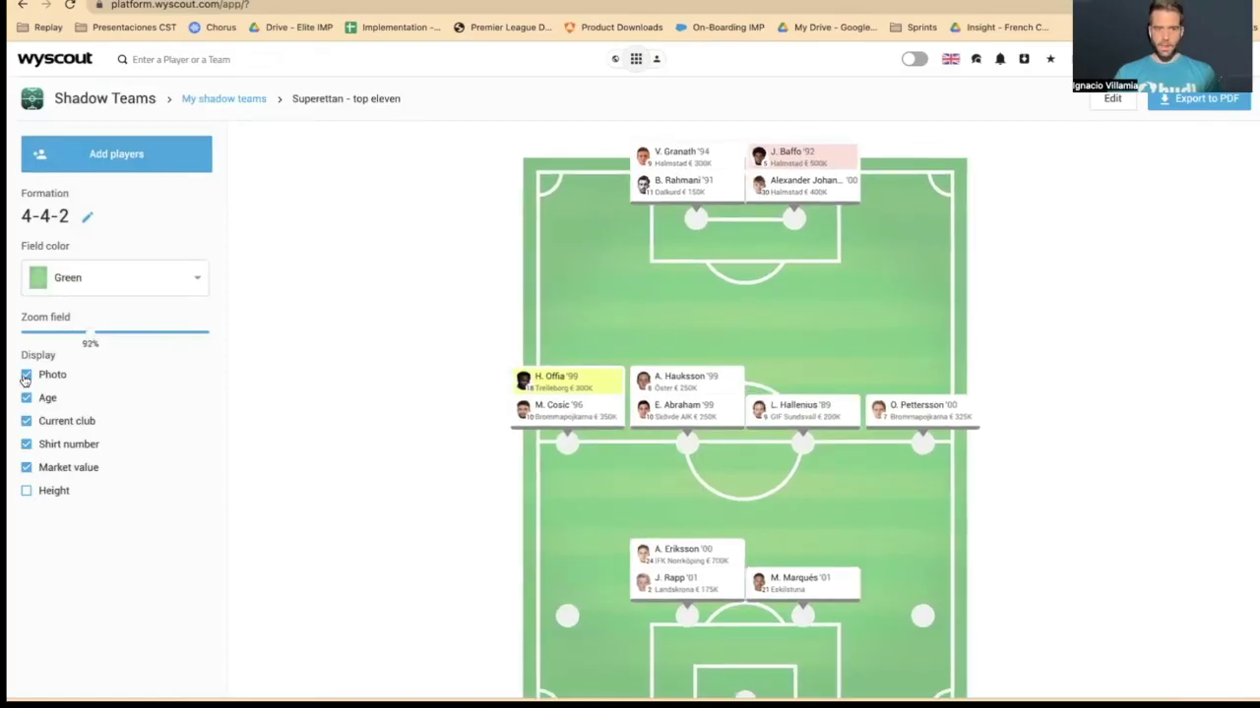
left_click(25, 376)
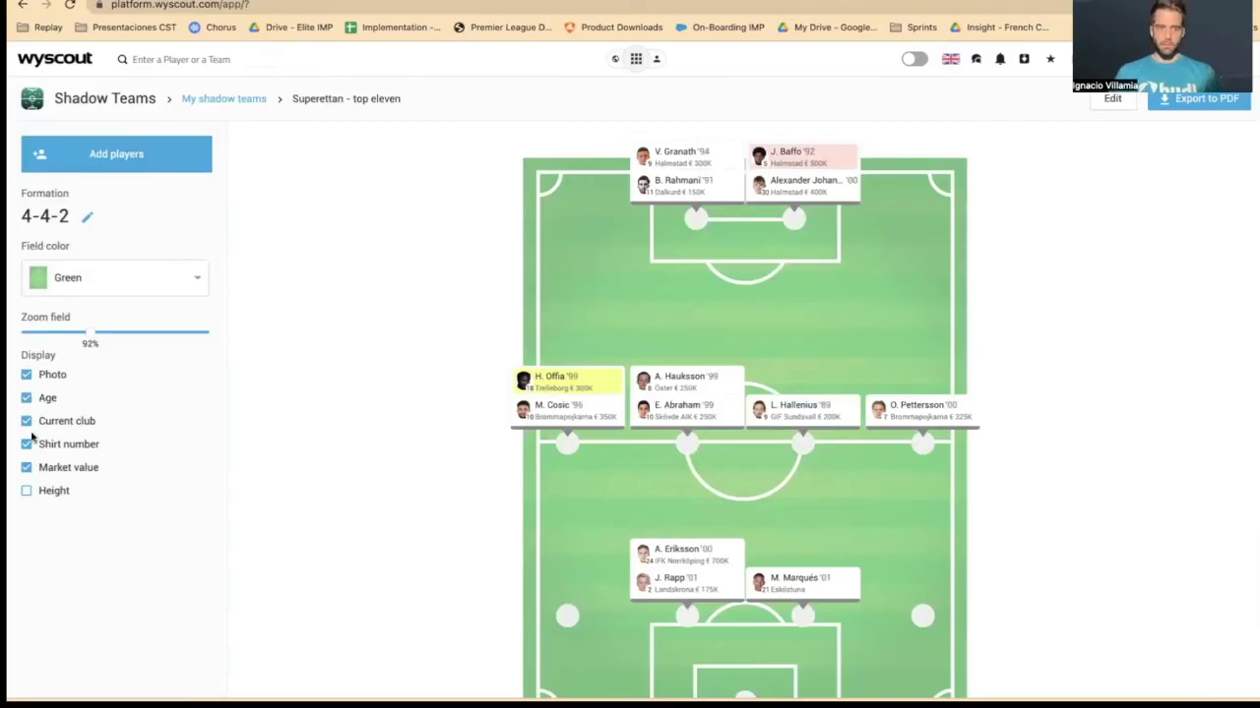
left_click(26, 491)
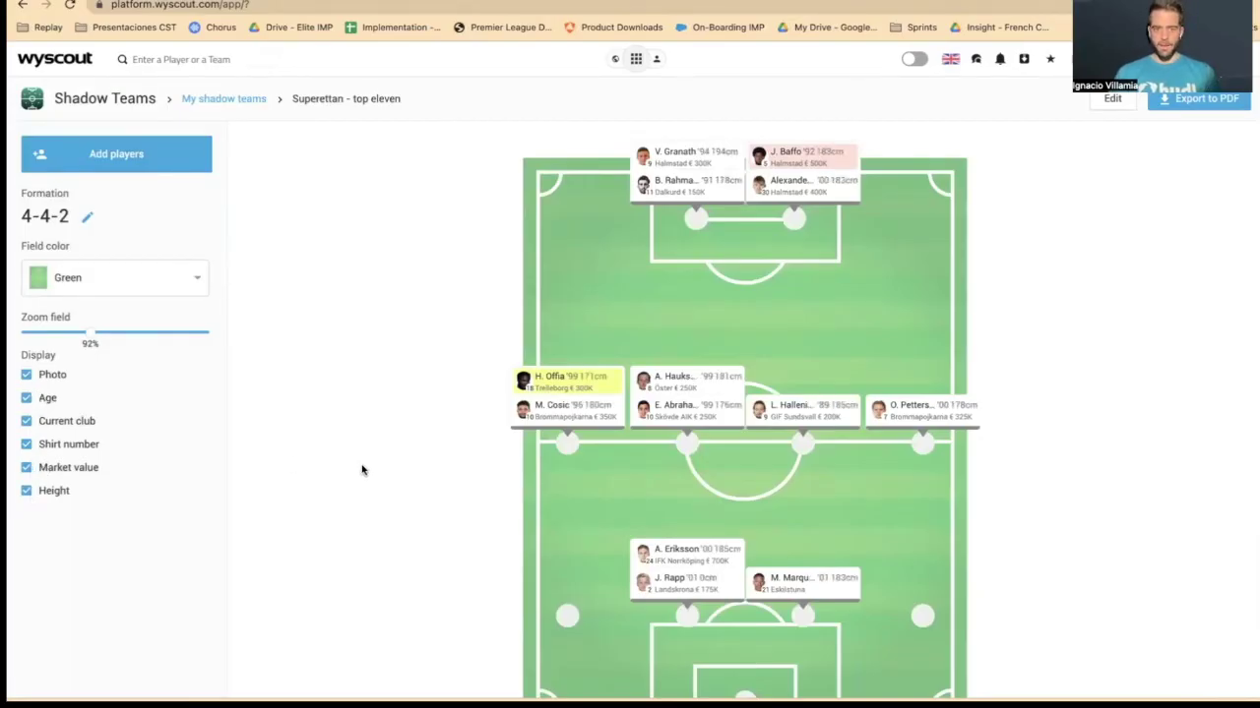
left_click(26, 468)
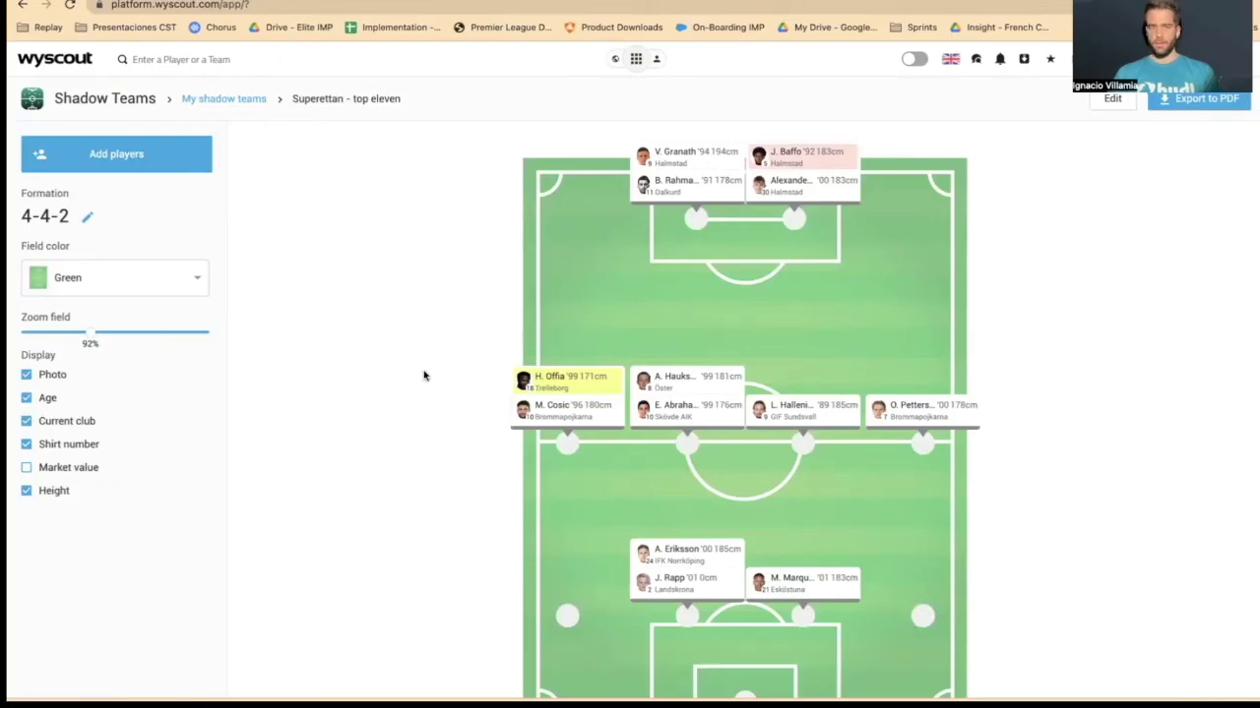
- Switch the shadow team's formation to 4-4-2 diamond and back to 4-4-2, and export the team to PDF
left_click(86, 218)
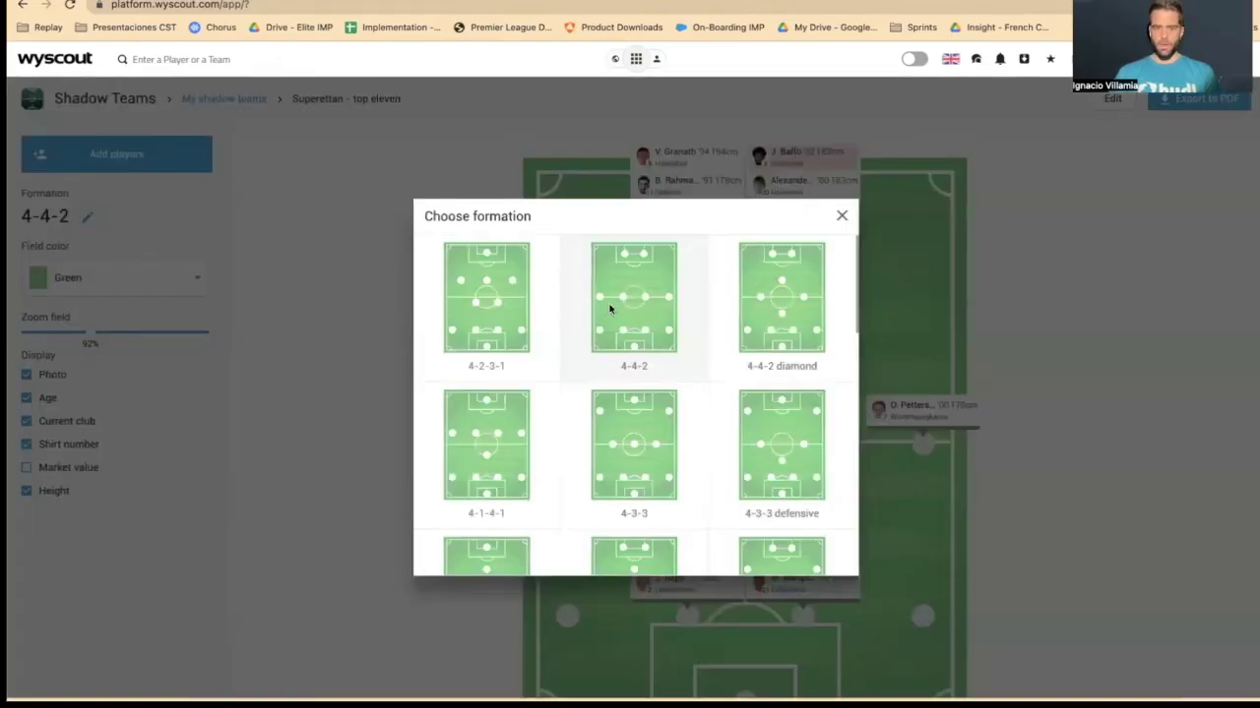
left_click(788, 319)
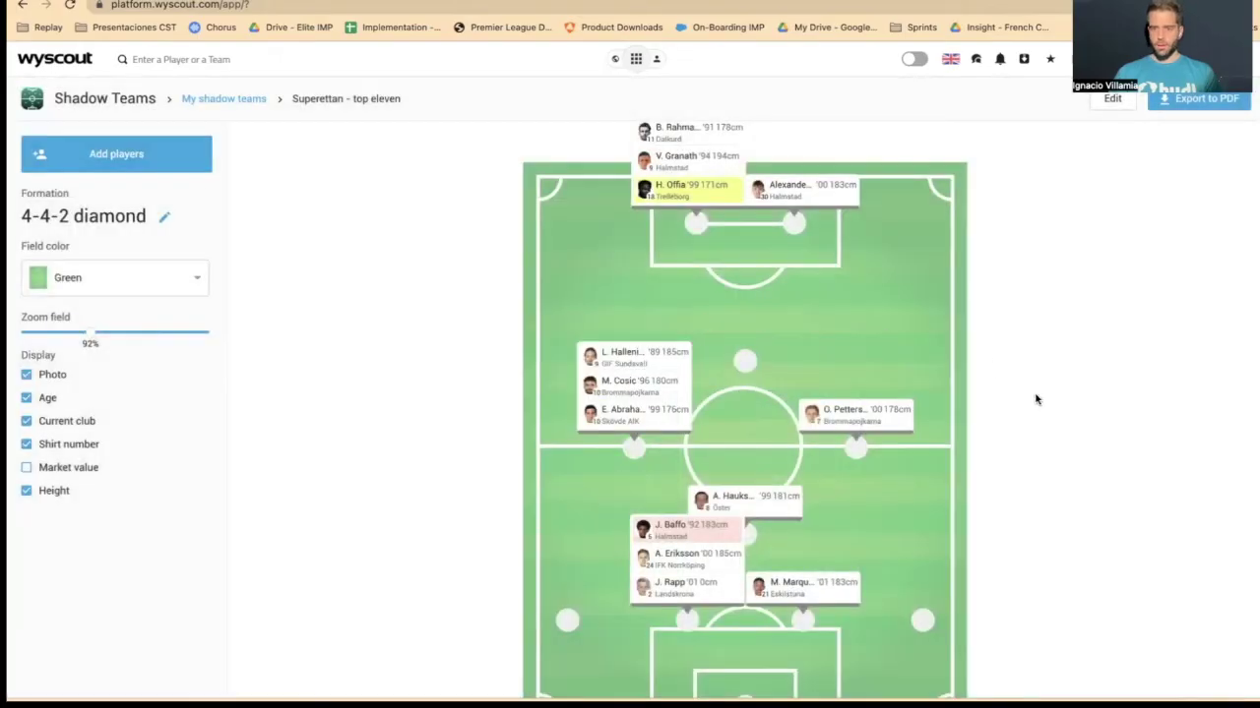
left_click(164, 217)
left_click(620, 284)
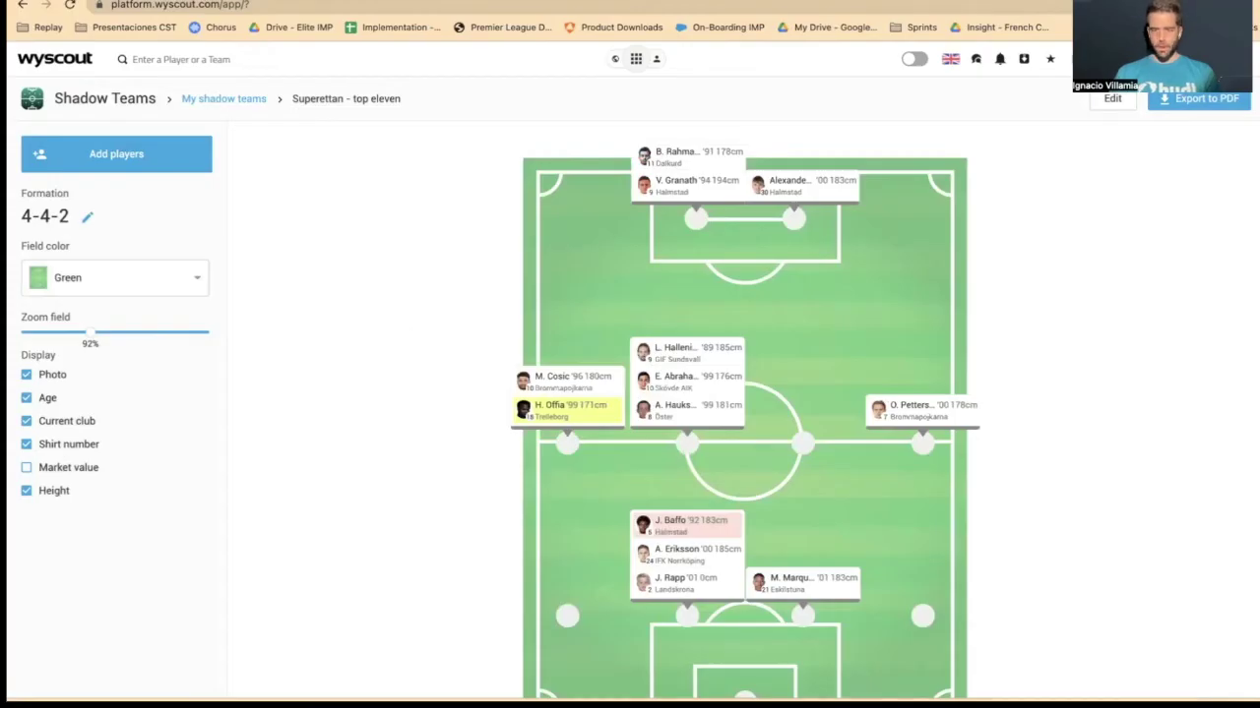
left_click(1205, 103)
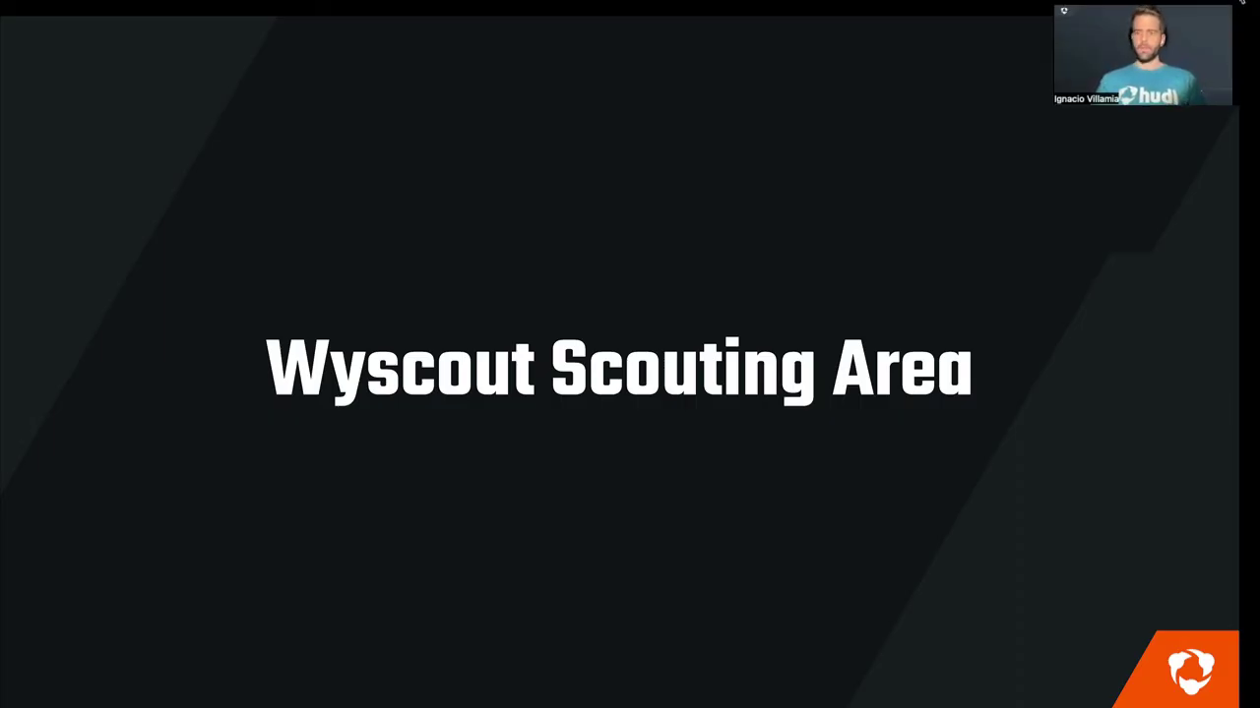
key("Right")
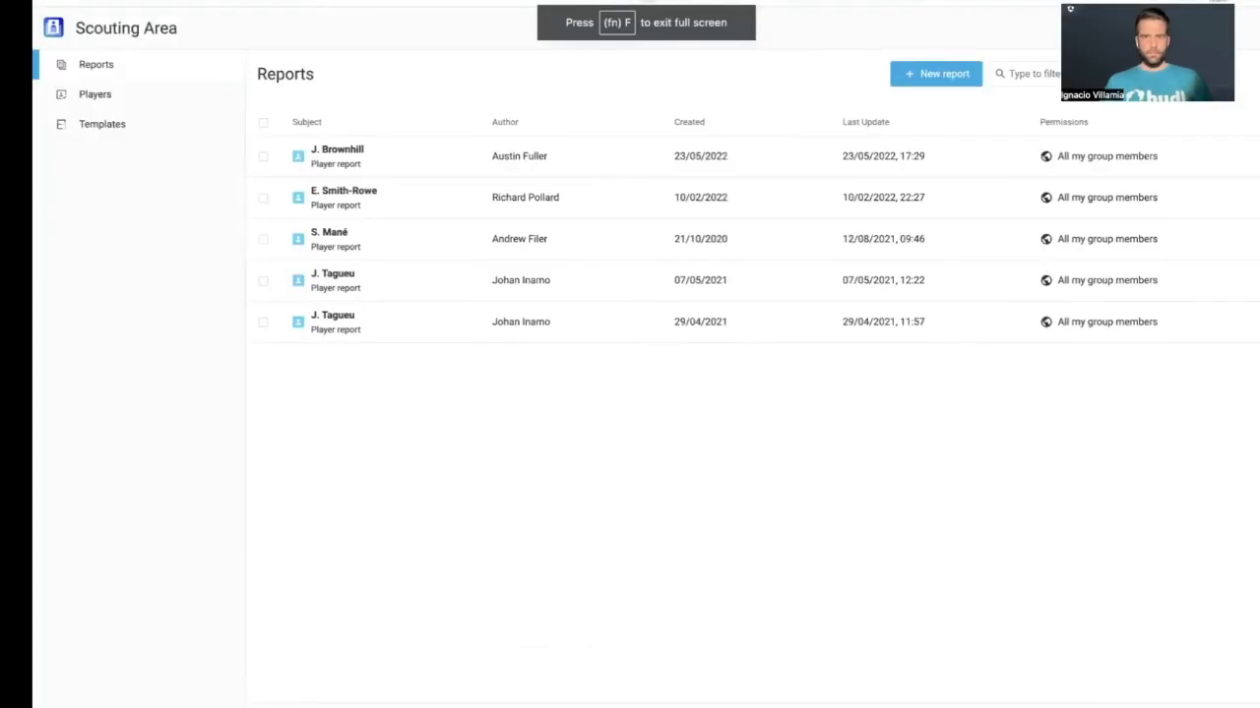
left_click(645, 3)
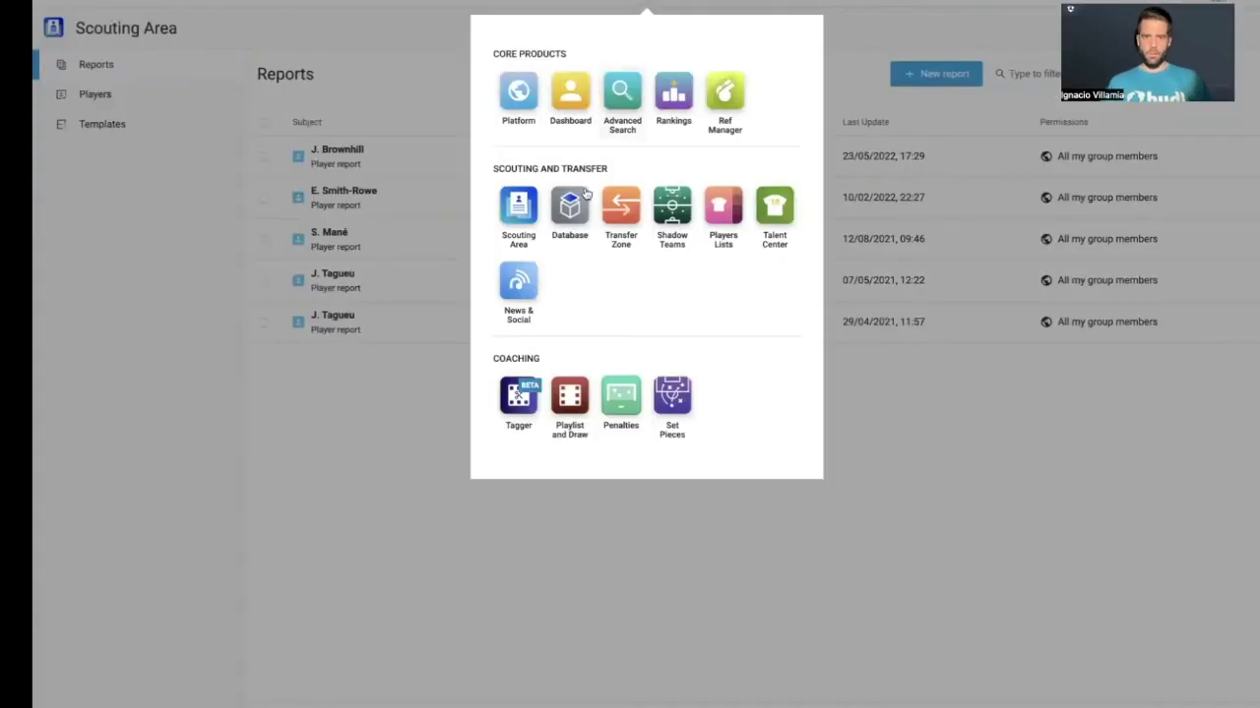
left_click(647, 10)
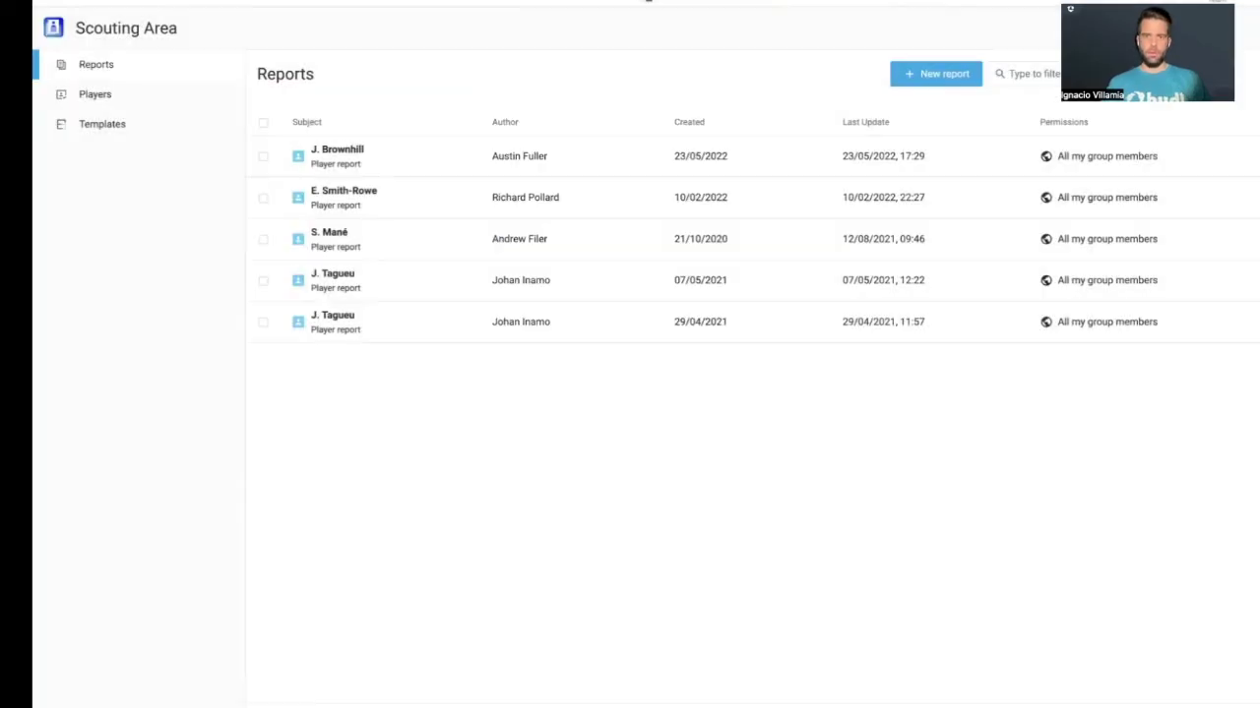
- Start a new player report in Scouting Area based on the "sfv 8er" template
left_click(931, 76)
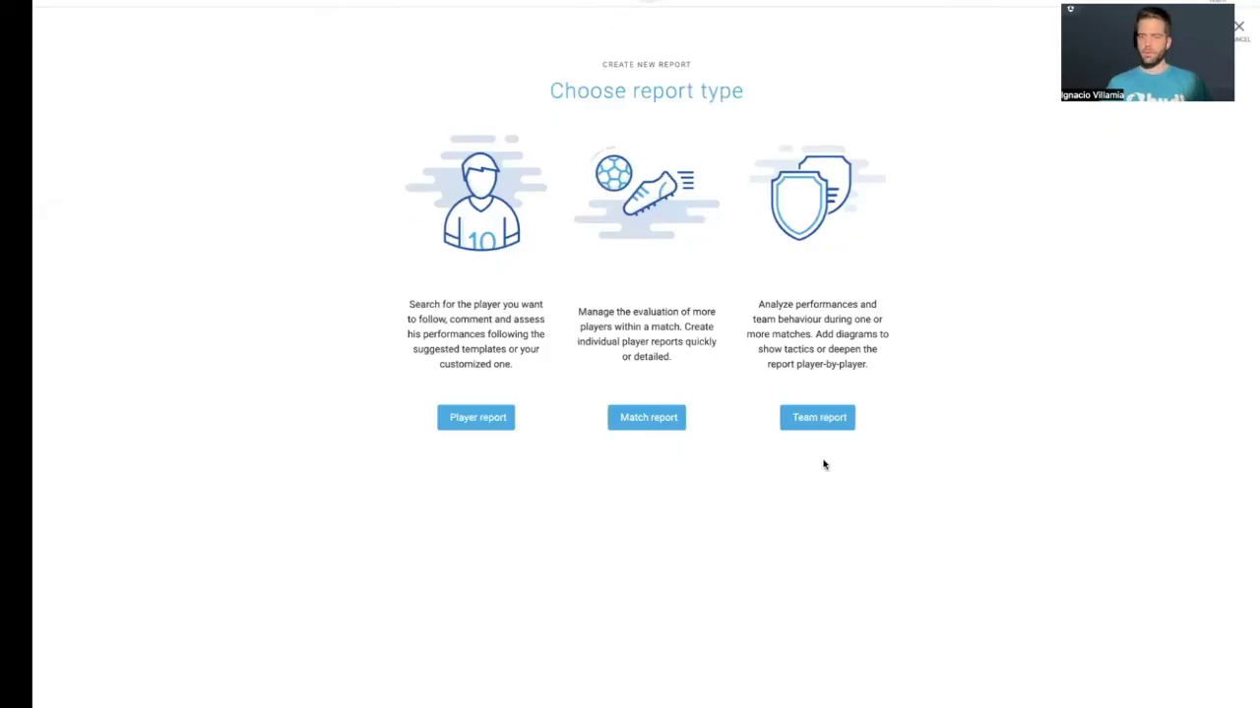
left_click(460, 429)
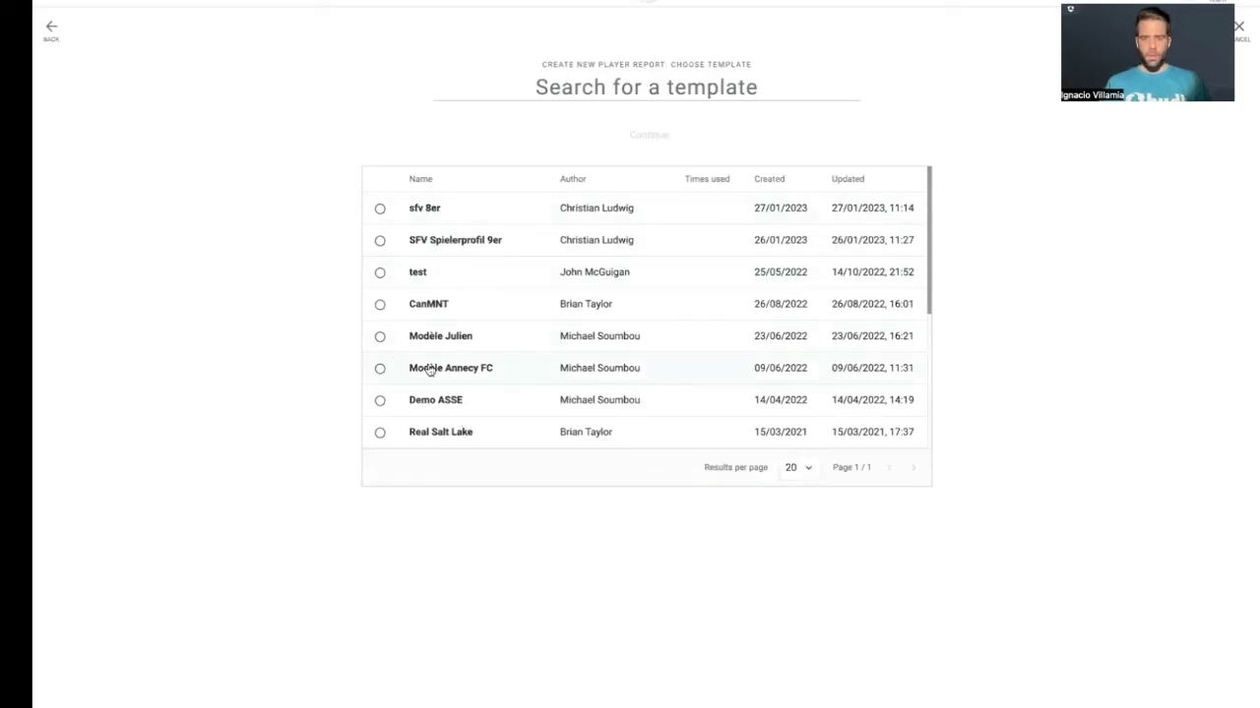
scroll(523, 367, "down", 3)
scroll(519, 365, "up", 3)
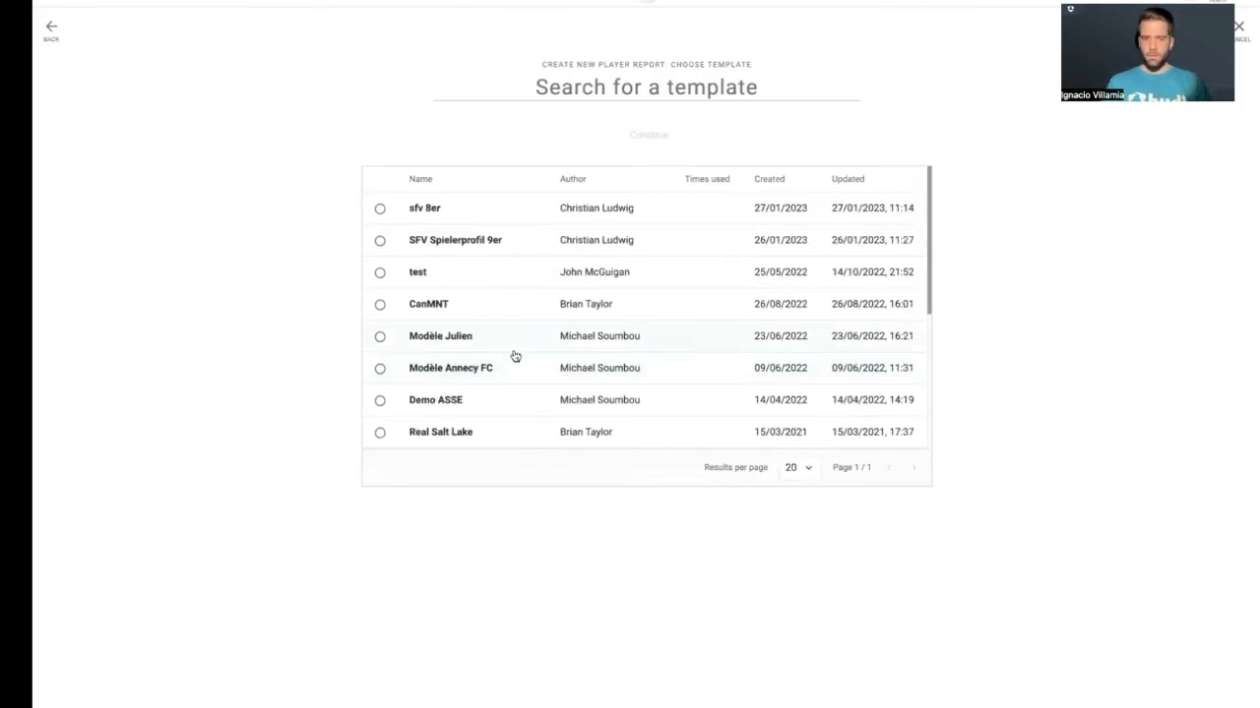
left_click(431, 205)
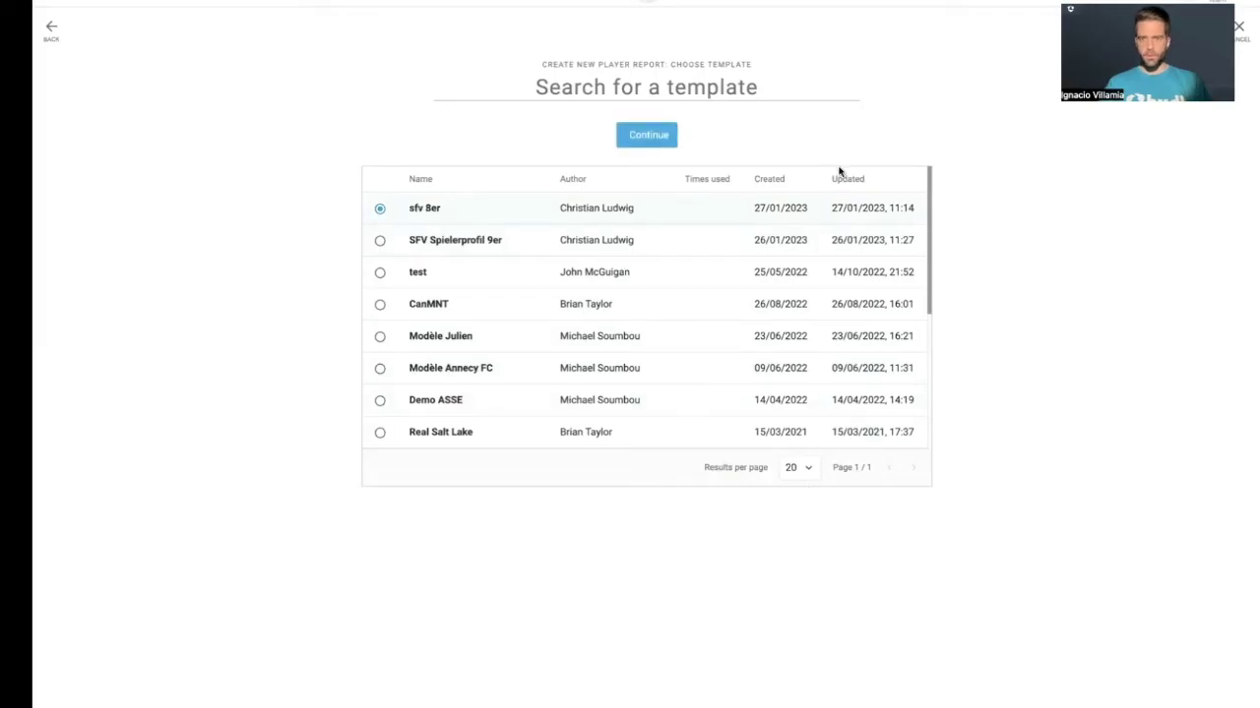
left_click(648, 135)
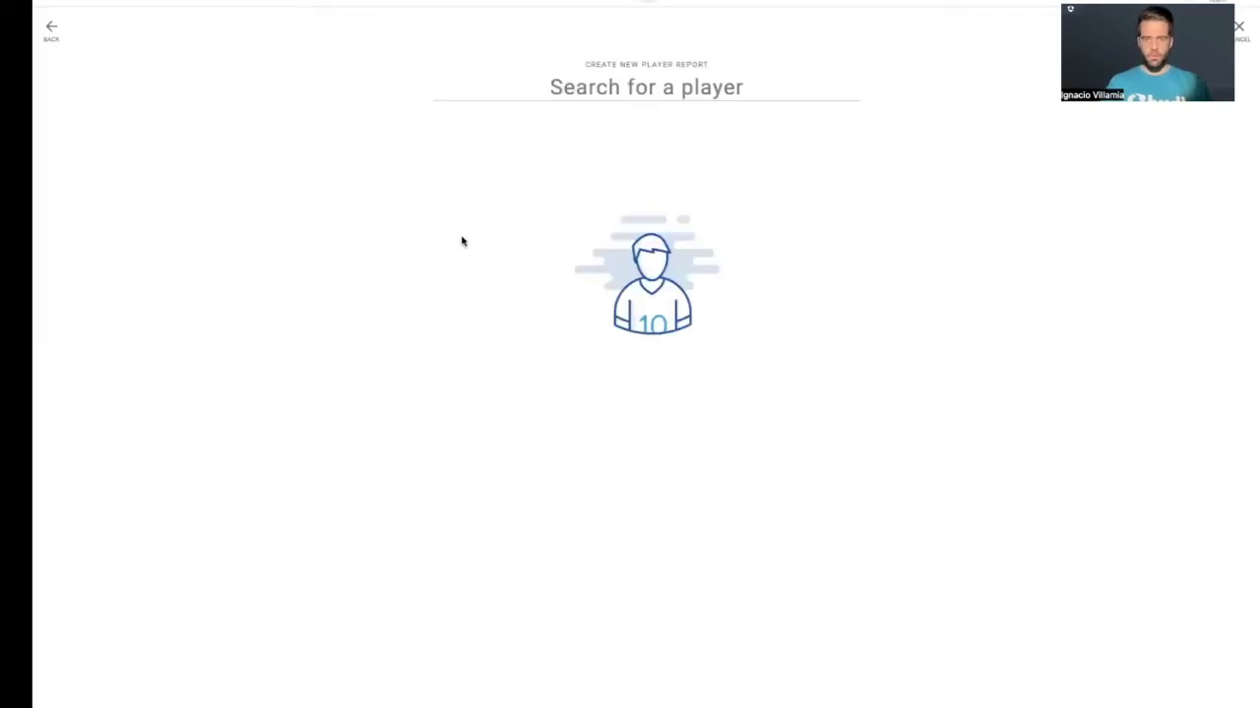
- Search by surname for the report's subject and choose the Brommapojkarna attacker
left_click(640, 89)
type("Petter")
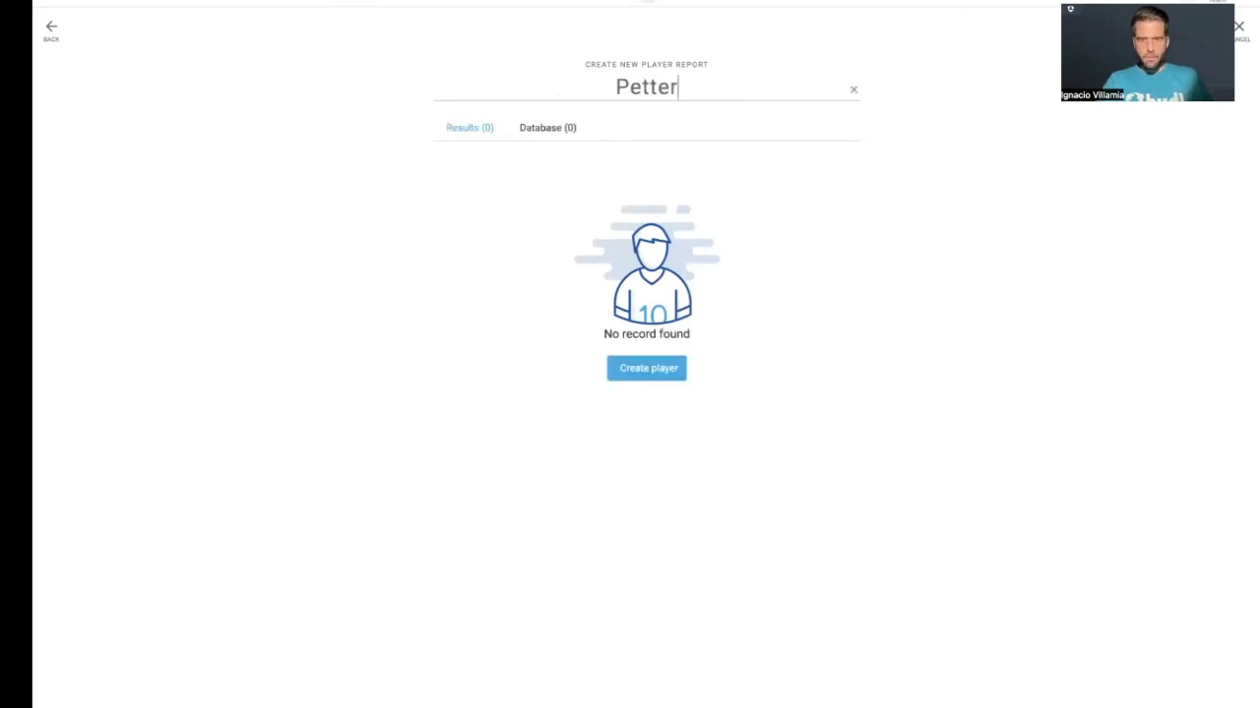
type("sson")
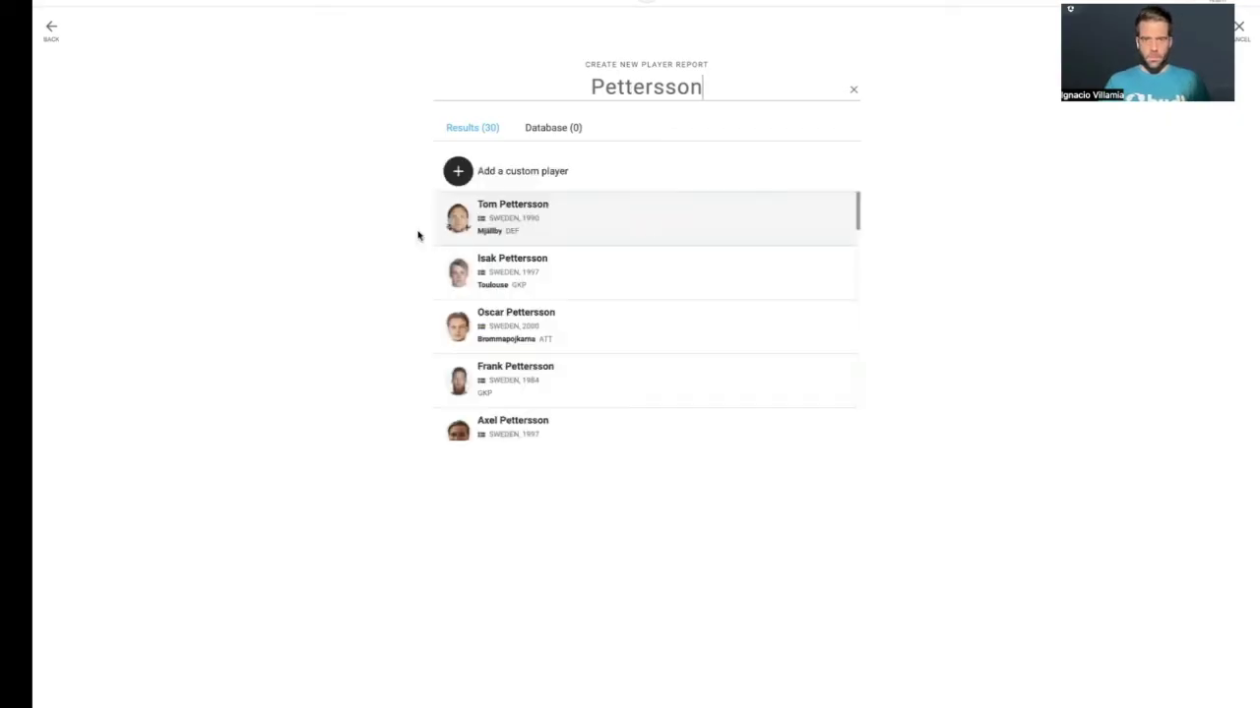
left_click(515, 327)
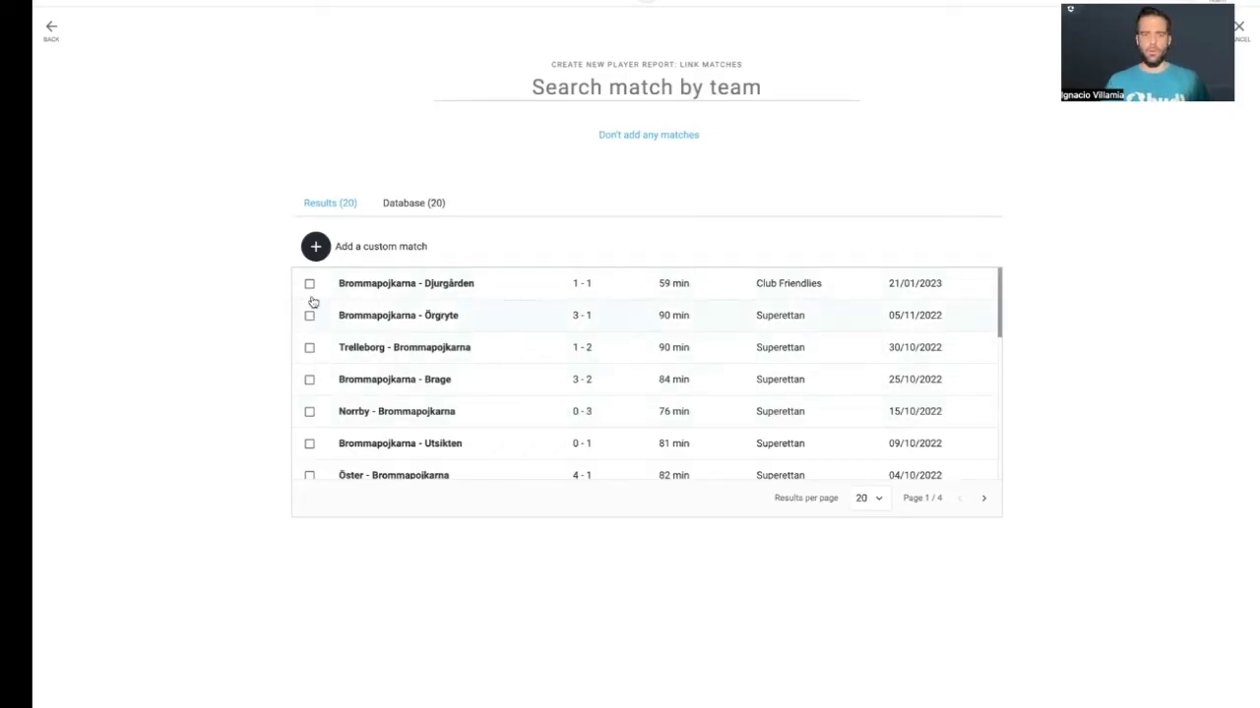
- Link the six most recent matches, from Brommapojkarna - Djurgården to Brommapojkarna - Utsikten, and continue to the player report
left_click(309, 285)
left_click(309, 316)
left_click(308, 349)
left_click(309, 380)
left_click(308, 411)
left_click(309, 444)
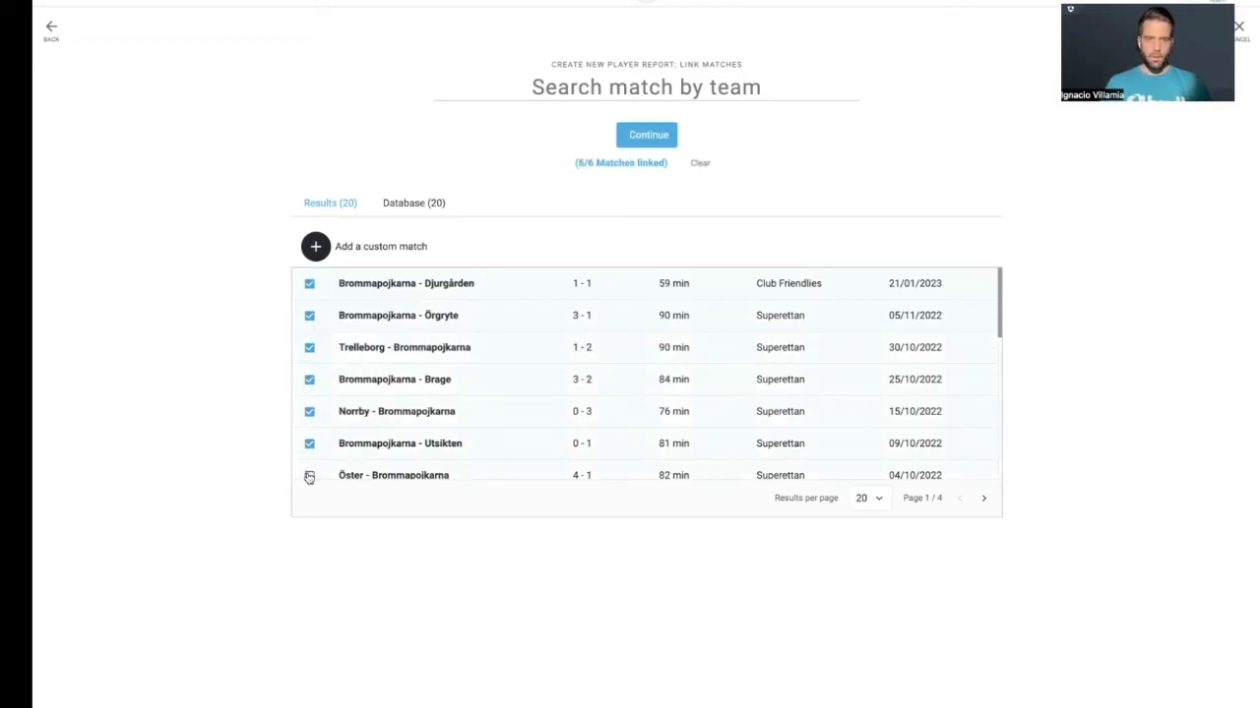
left_click(648, 138)
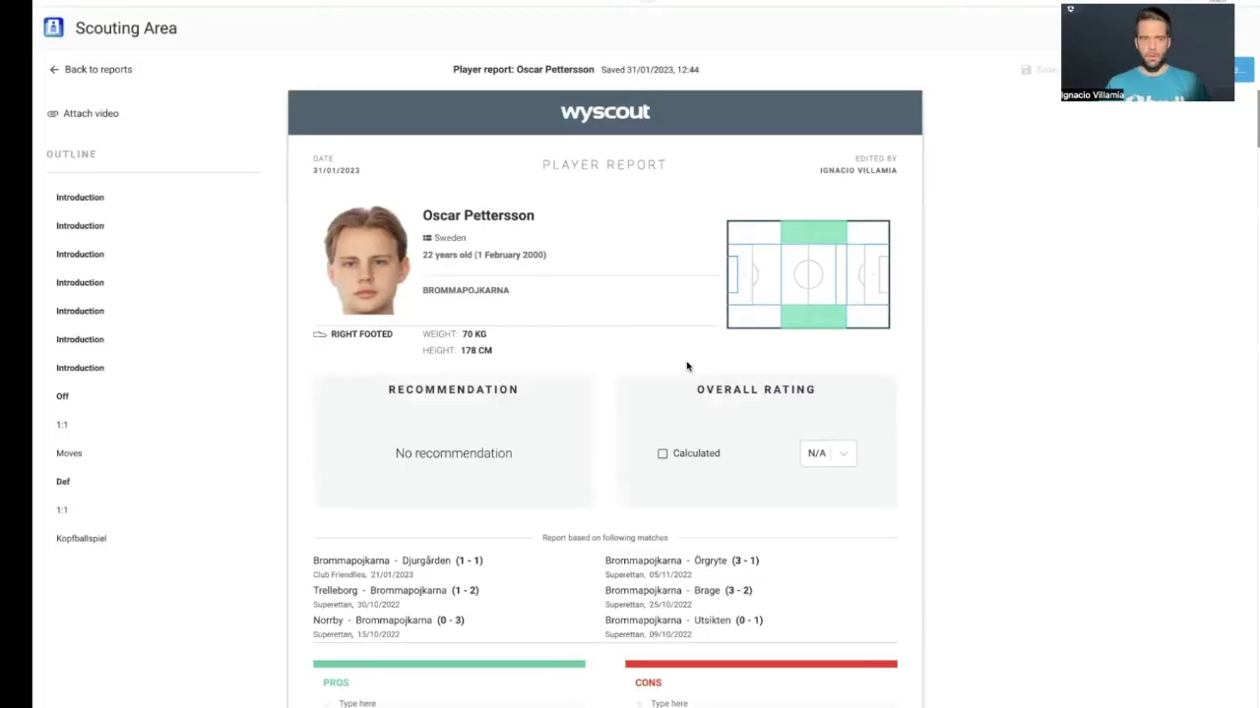
- Mark the upper attacking wing zone and the central attacking zone on the pitch map in the report's header
scroll(687, 366, "down", 12)
scroll(687, 366, "down", 12)
scroll(686, 366, "up", 20)
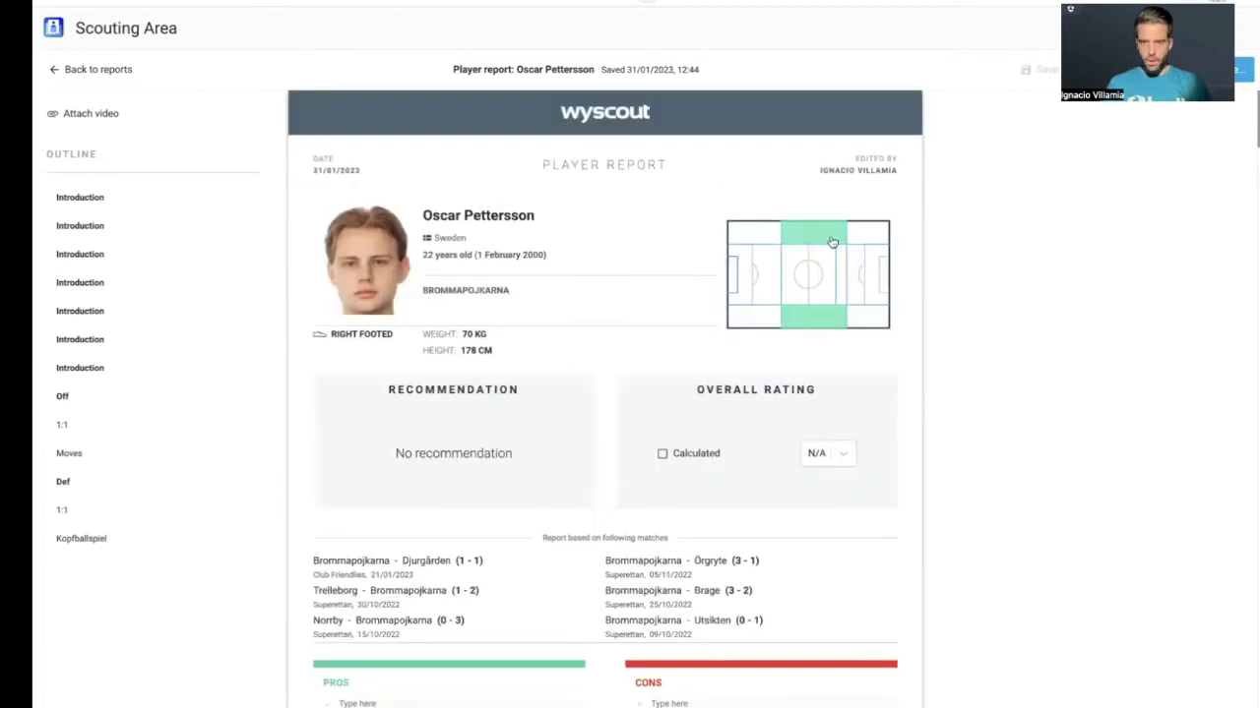
left_click(863, 234)
left_click(865, 281)
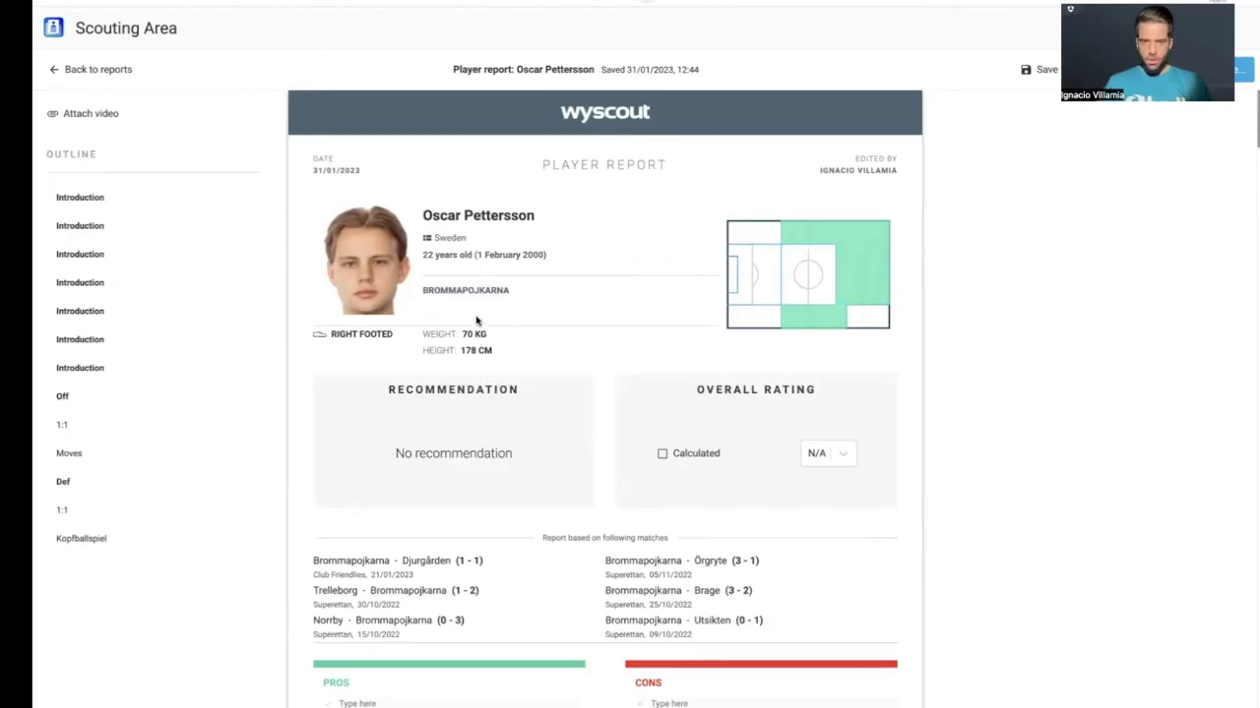
- Leave the overall rating uncalculated and set it manually to A
scroll(505, 395, "down", 1)
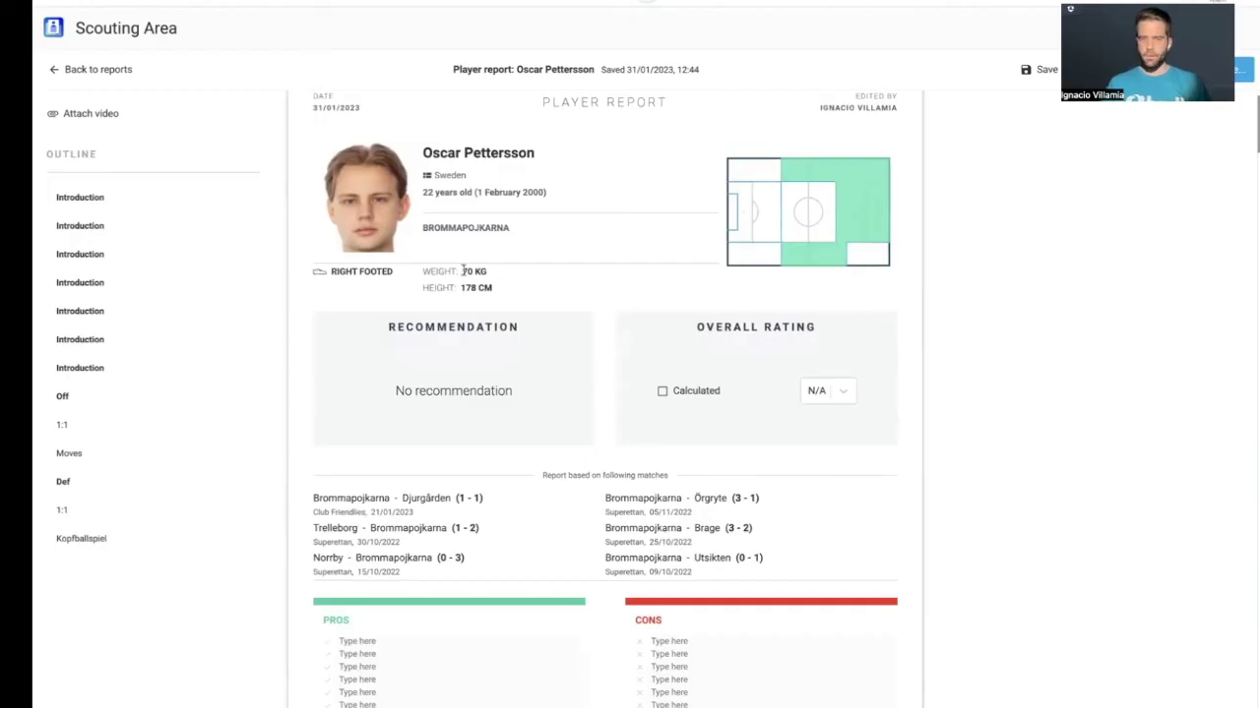
scroll(590, 304, "down", 1)
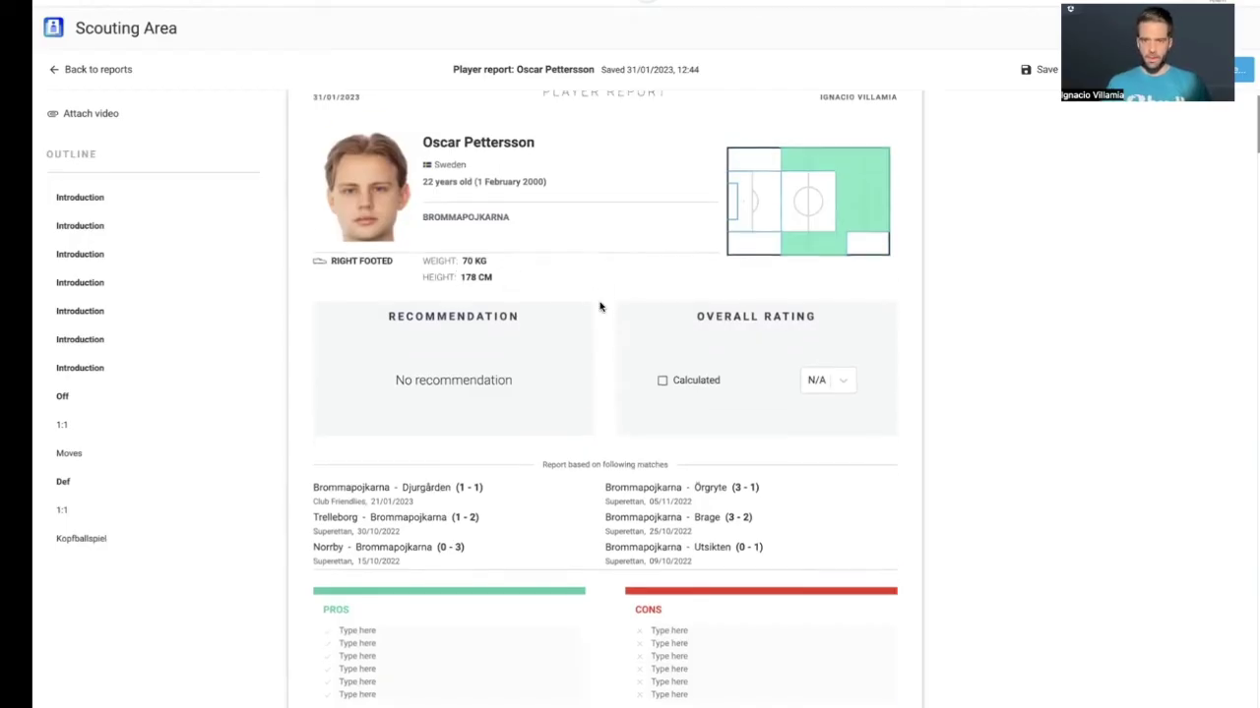
left_click(665, 357)
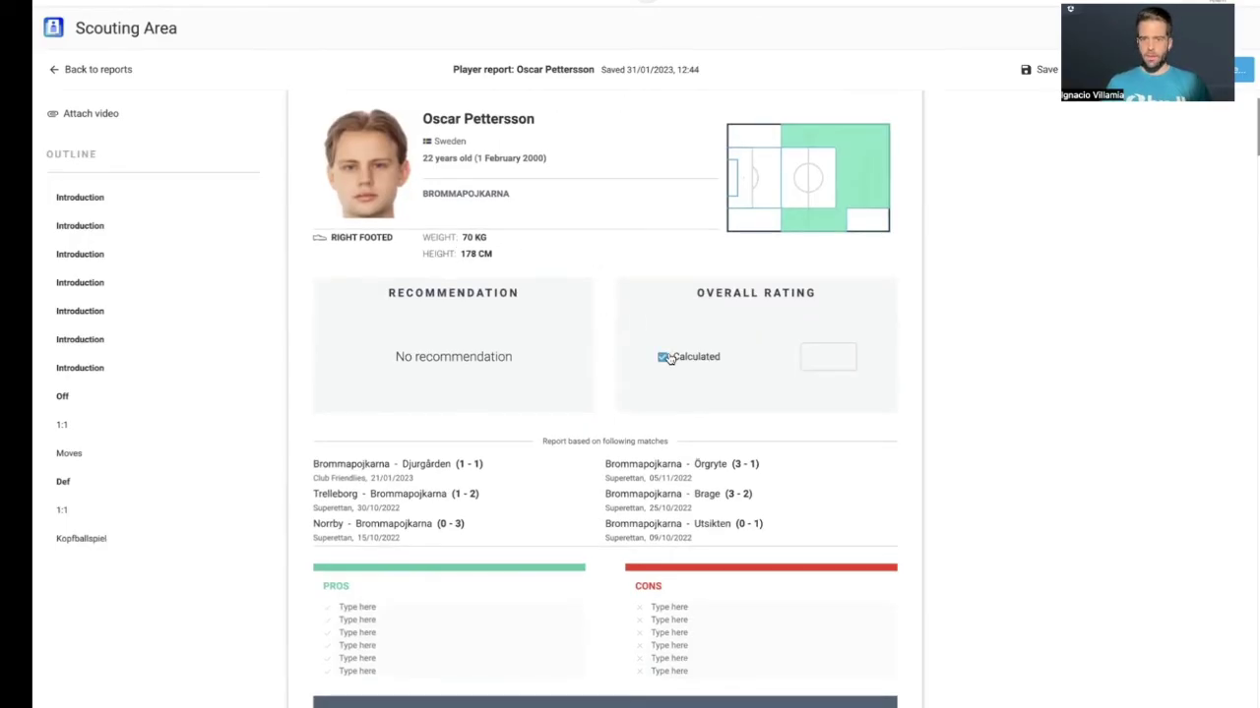
left_click(662, 357)
left_click(834, 357)
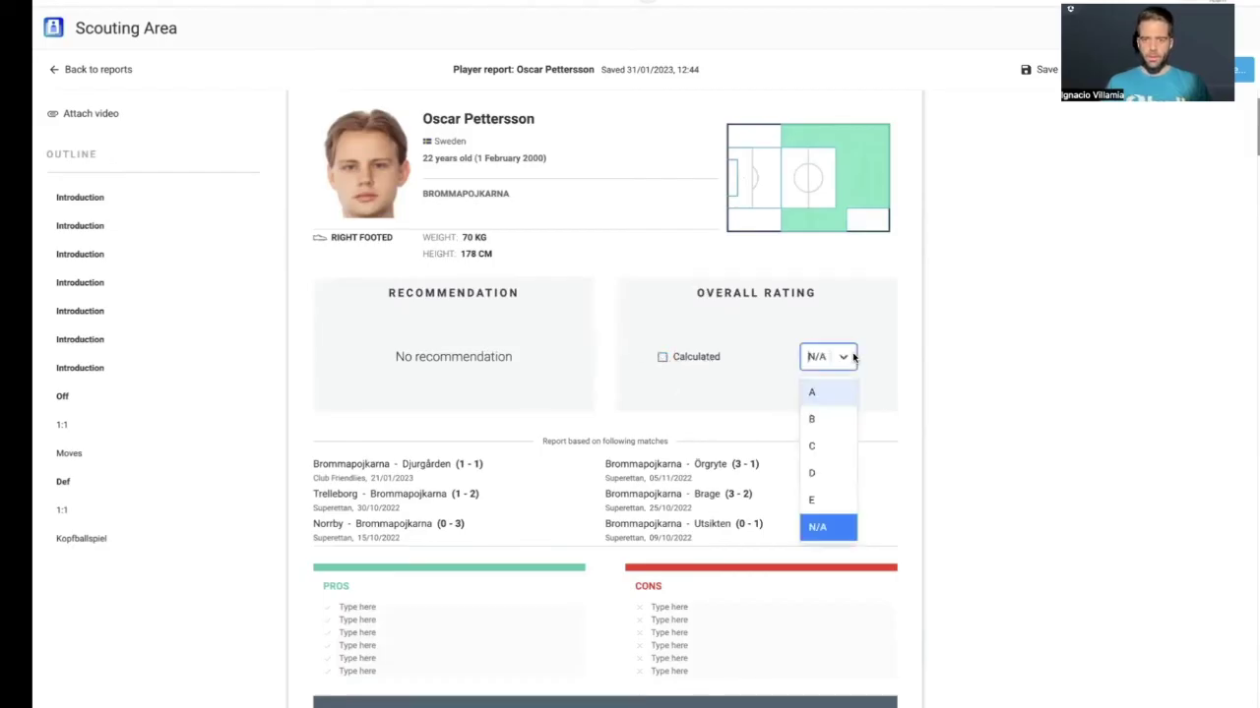
left_click(815, 396)
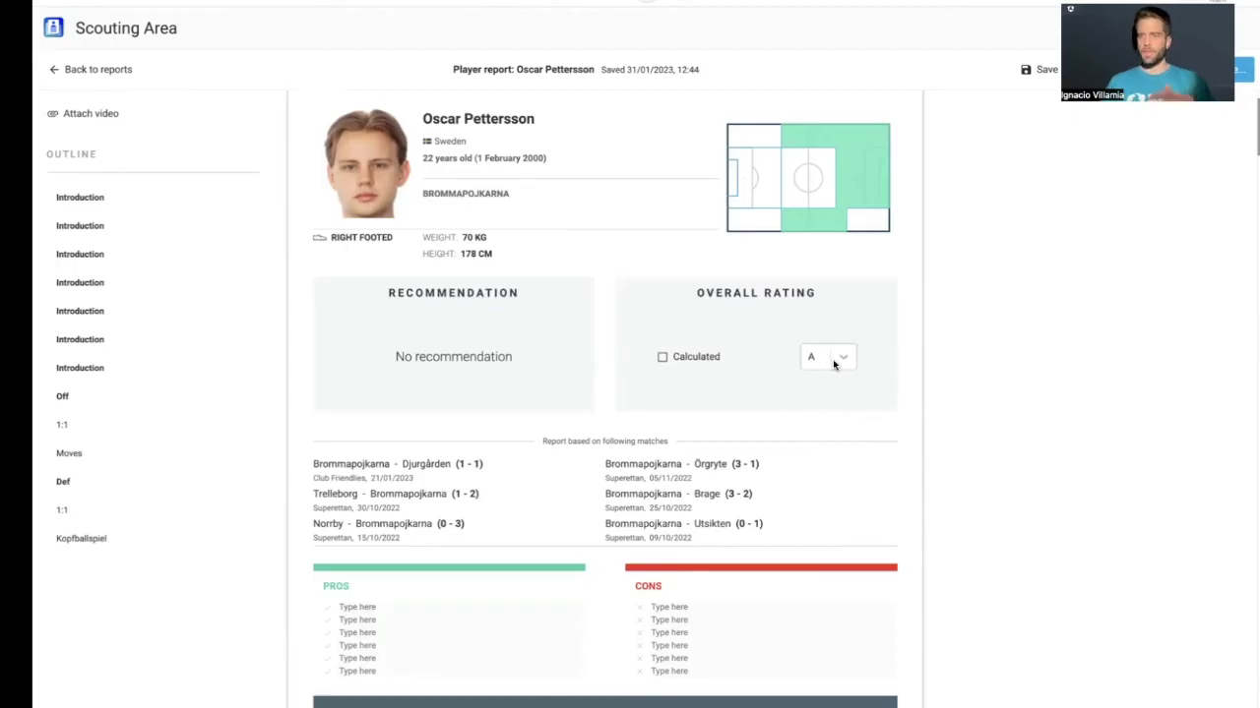
- Set the report's recommendation to Peak
left_click(442, 357)
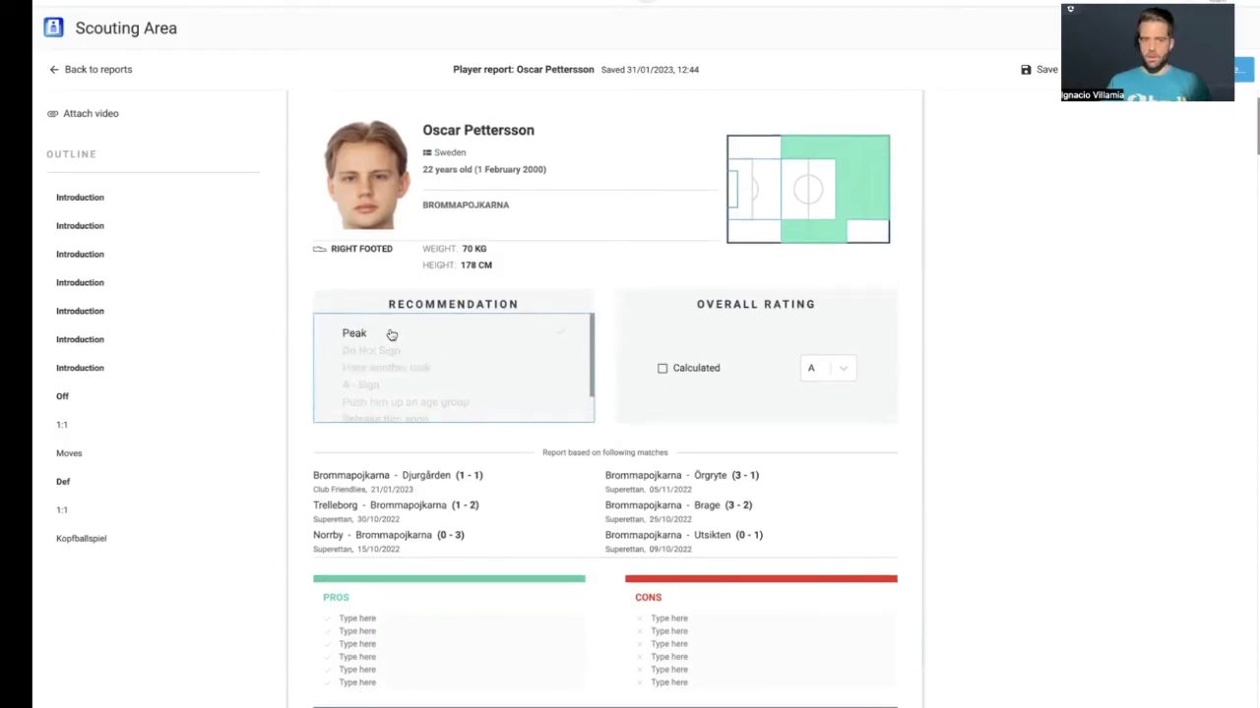
left_click(430, 383)
scroll(432, 392, "down", 1)
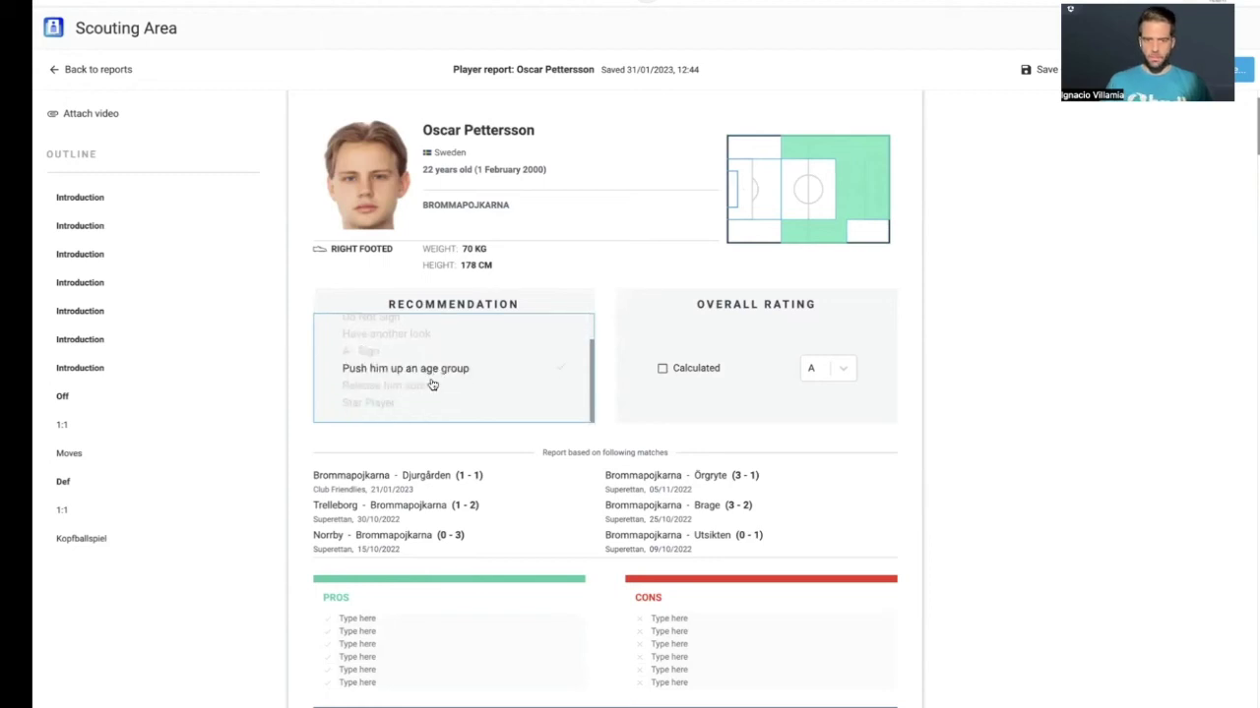
left_click(433, 384)
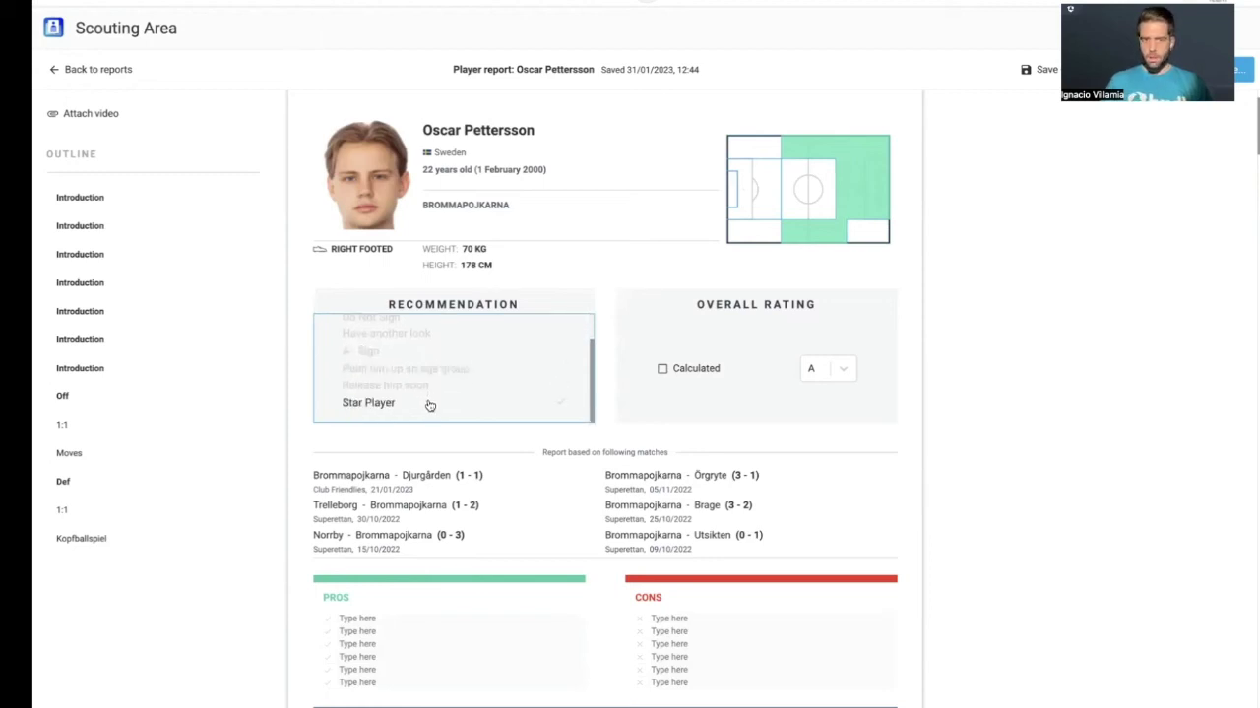
scroll(430, 379, "up", 2)
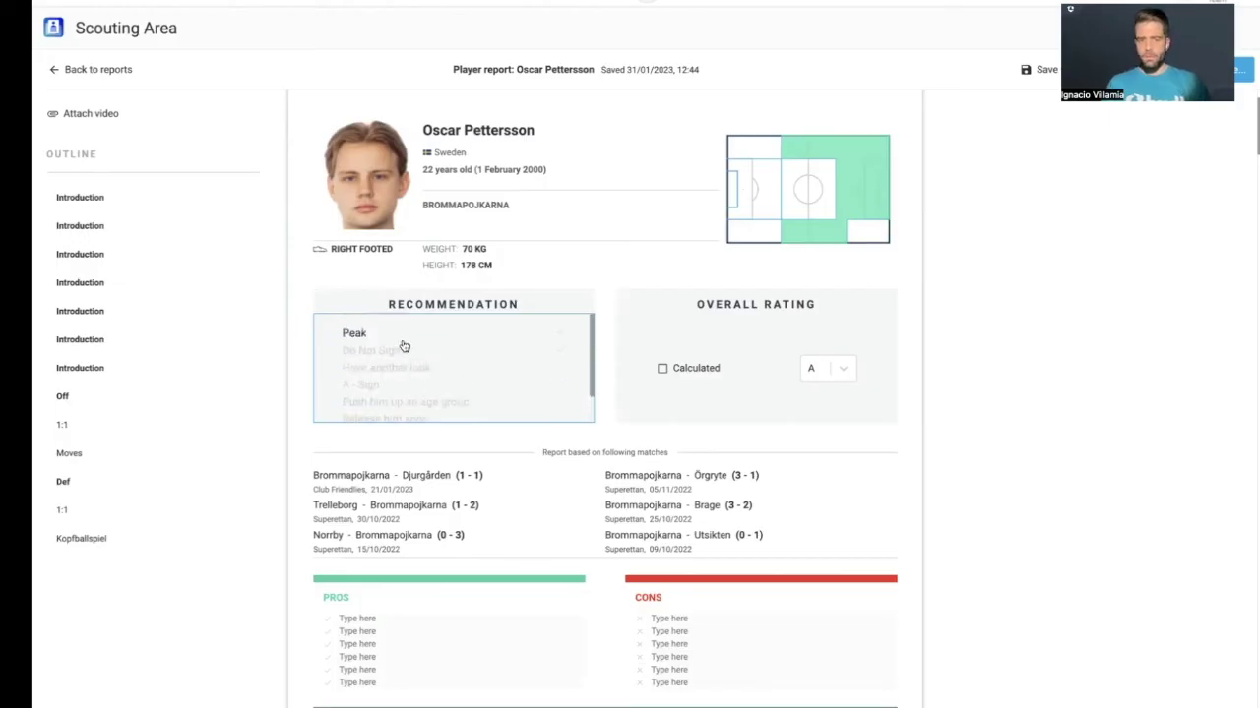
left_click(375, 335)
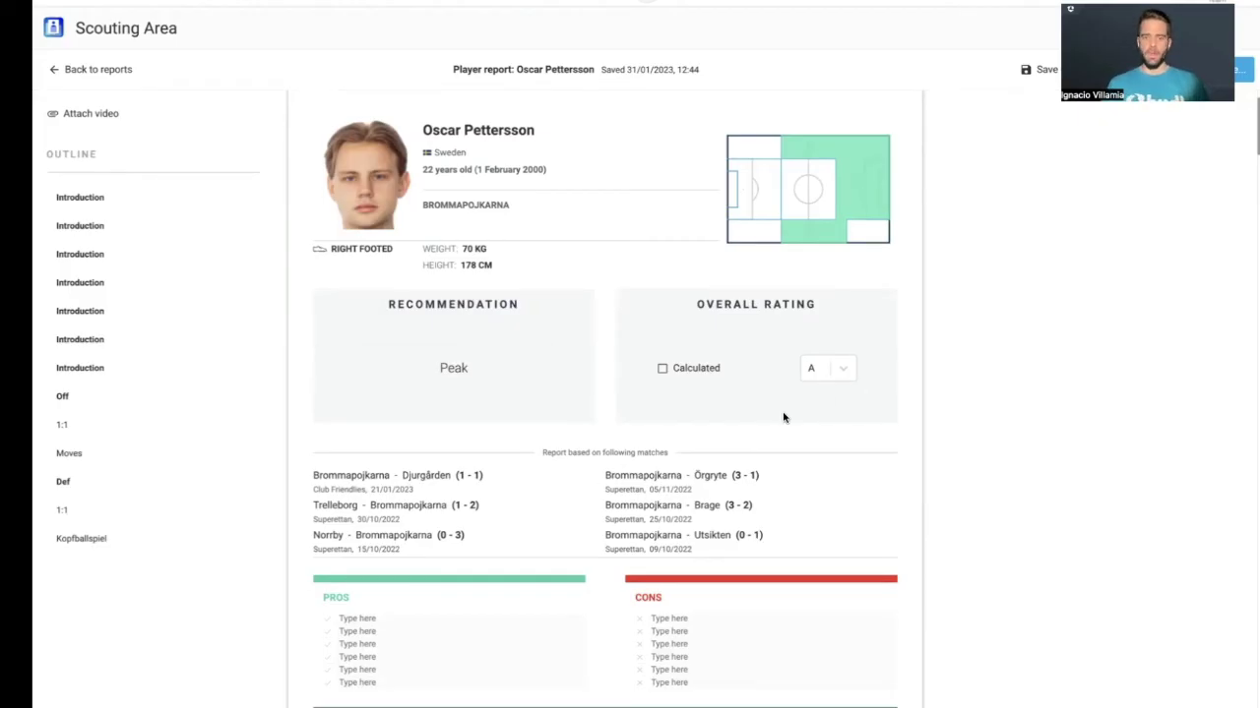
- Enter "Good Finishing" as the first pro and "Not defending" as the first con
scroll(784, 418, "down", 2)
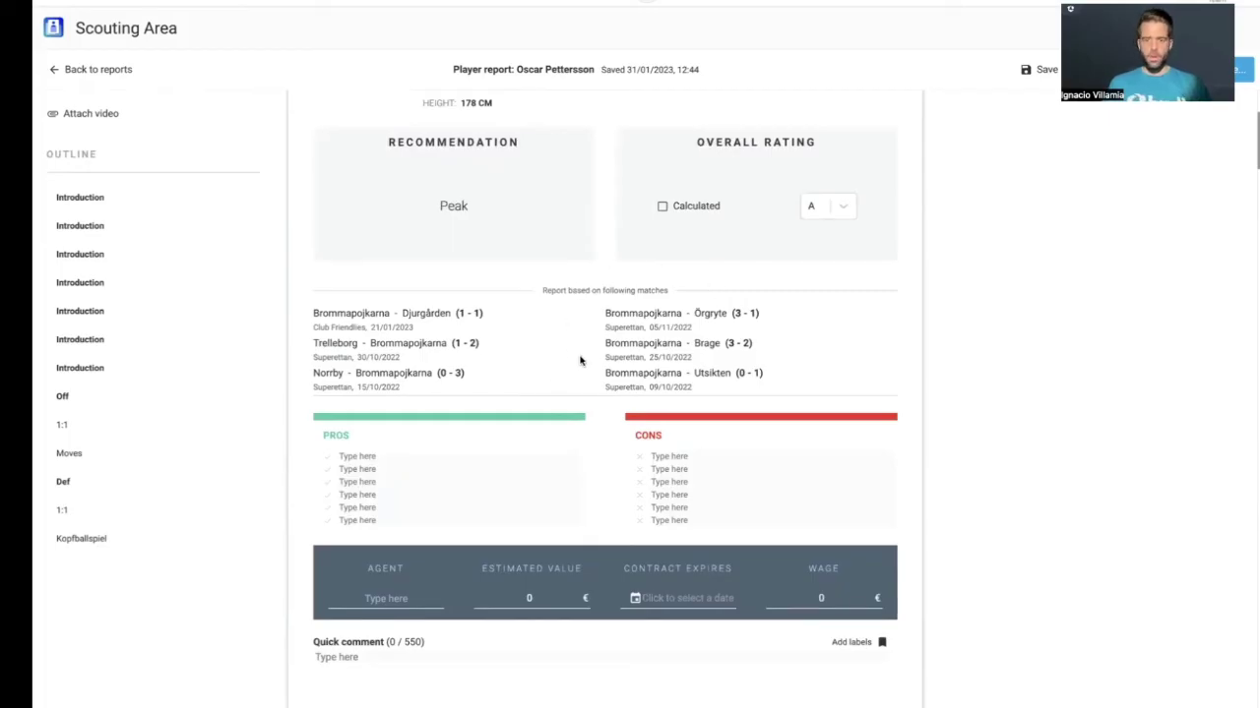
left_click(399, 458)
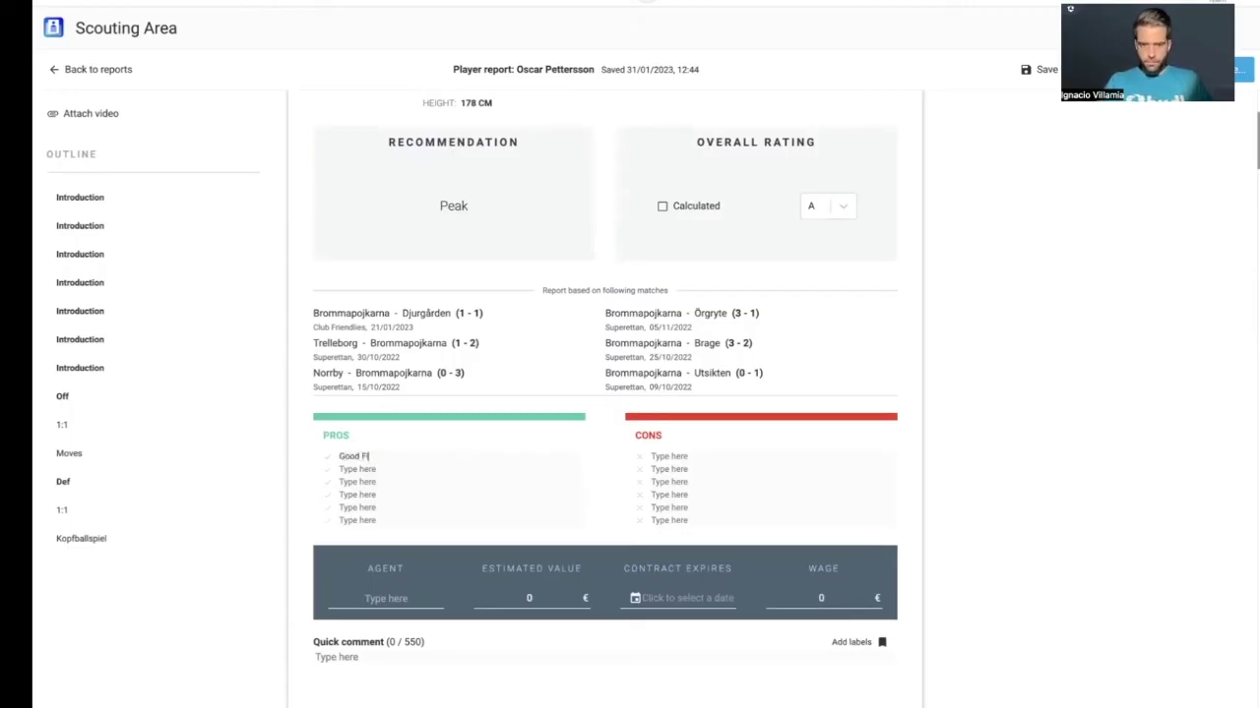
left_click(718, 454)
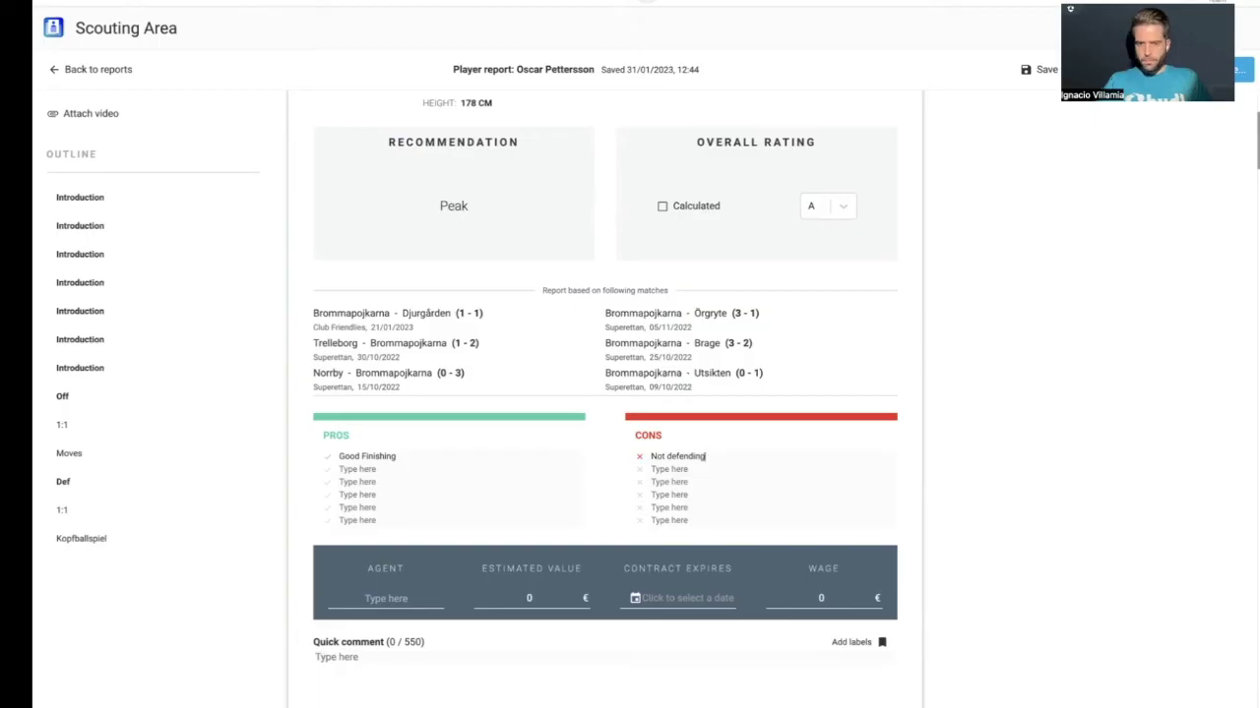
- Review the agent and estimated value fields and the match report pages for all linked matches
scroll(583, 468, "down", 3)
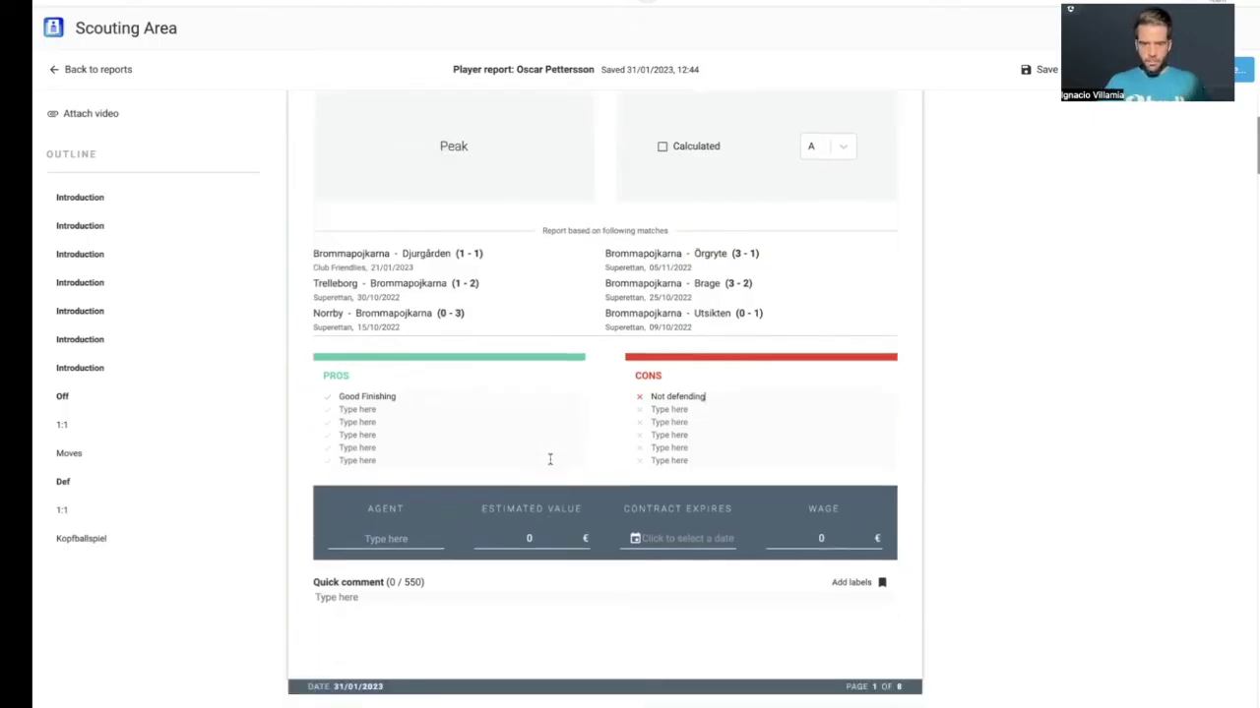
left_click(390, 442)
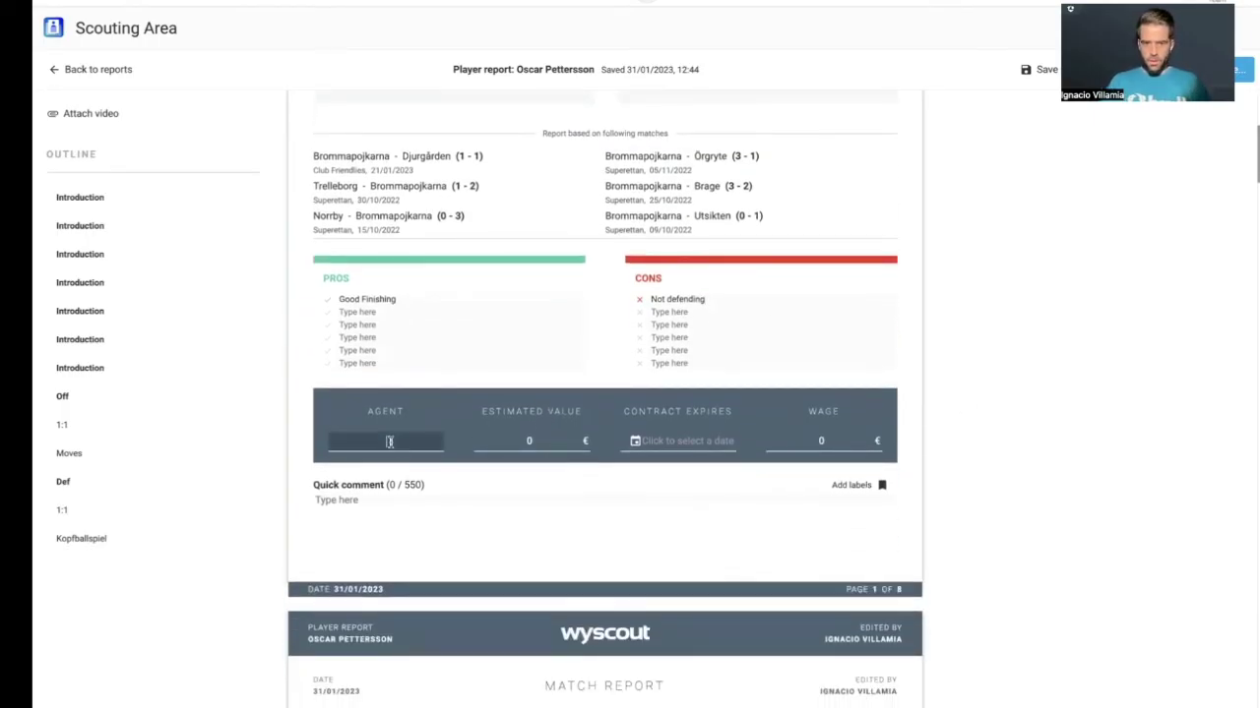
left_click(541, 440)
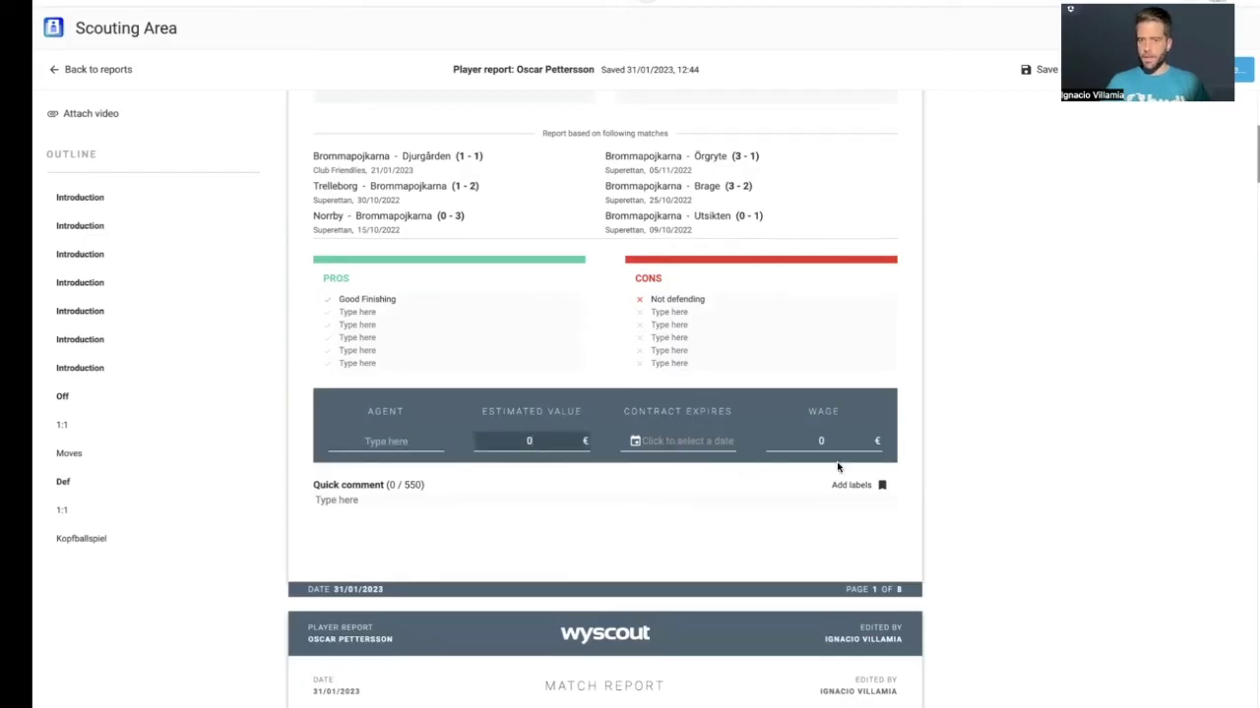
scroll(840, 452, "down", 2)
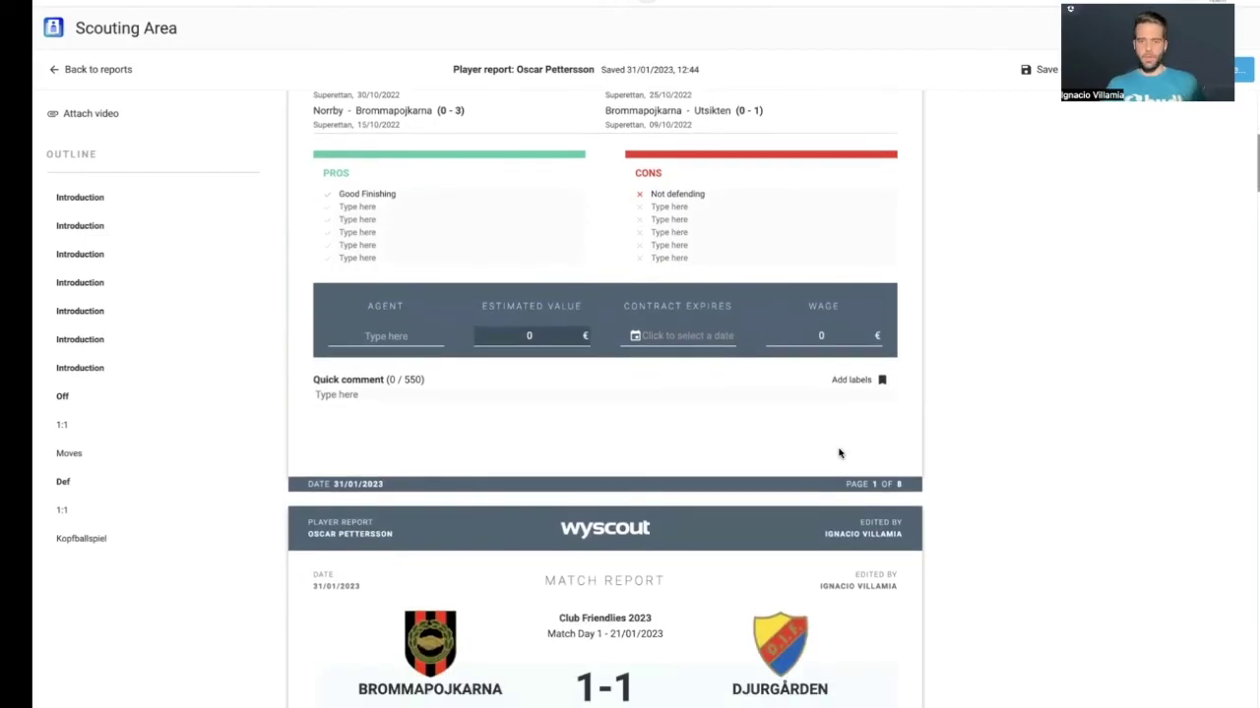
scroll(380, 360, "down", 5)
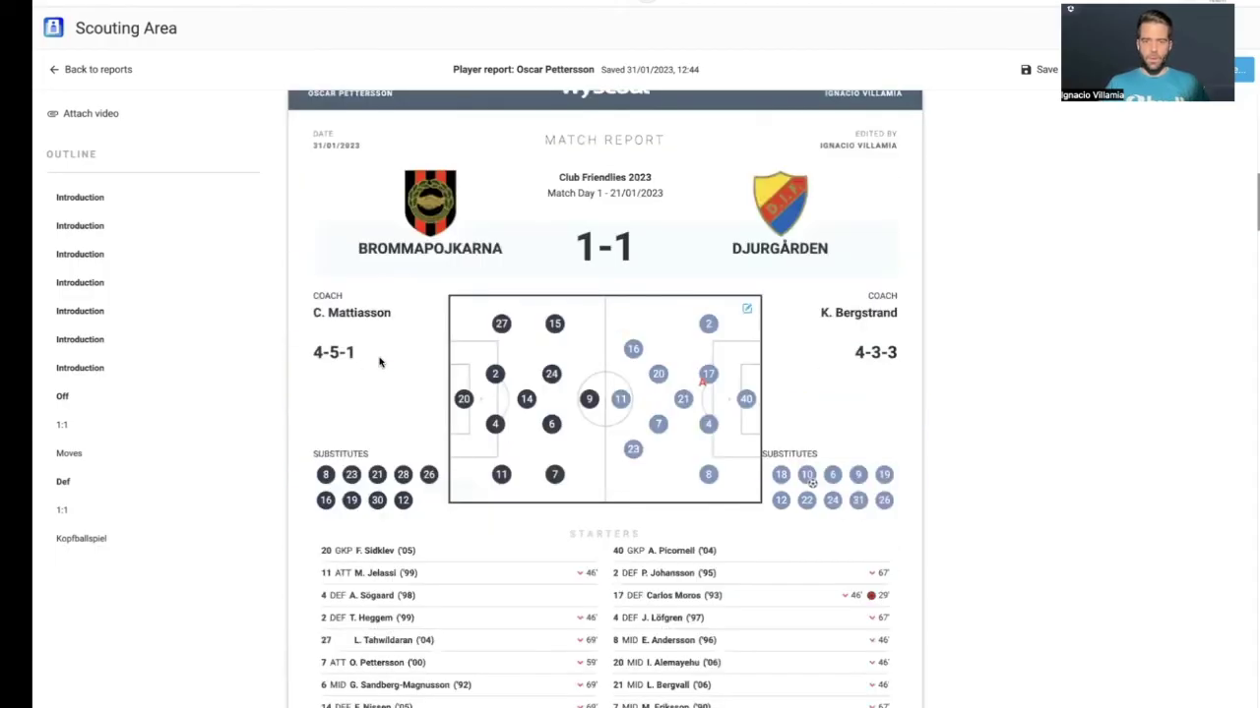
scroll(380, 363, "down", 10)
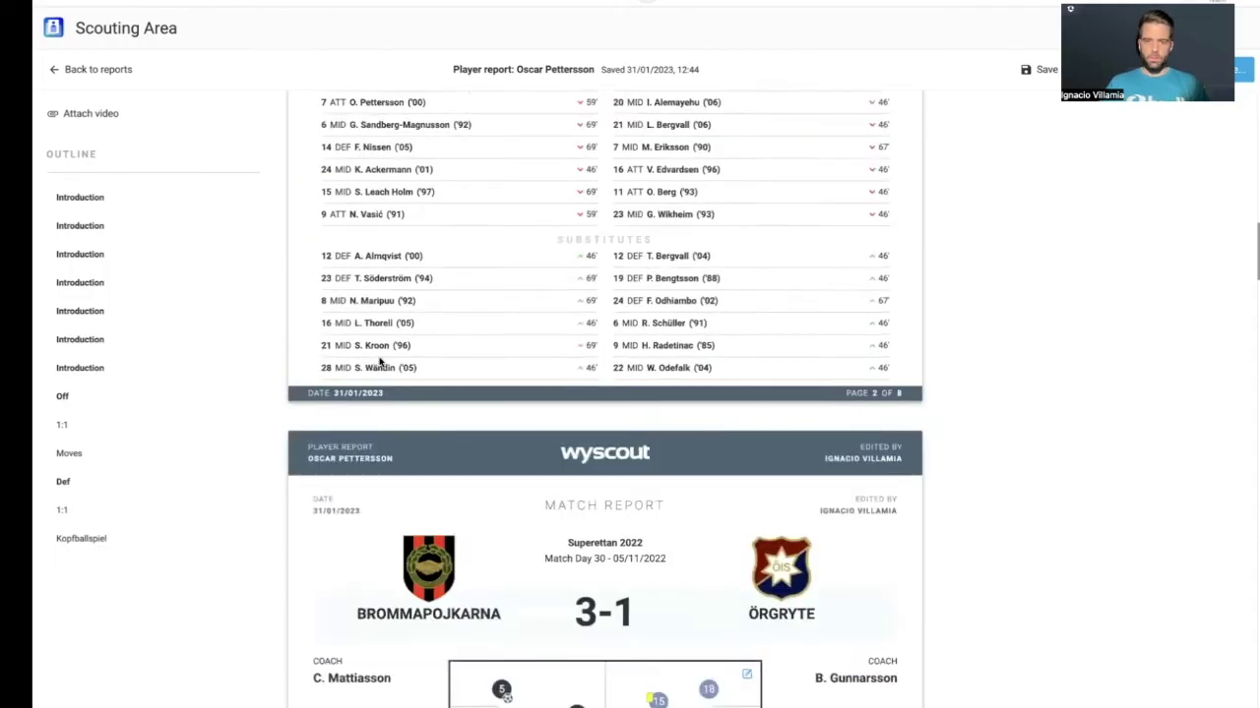
scroll(380, 385, "down", 10)
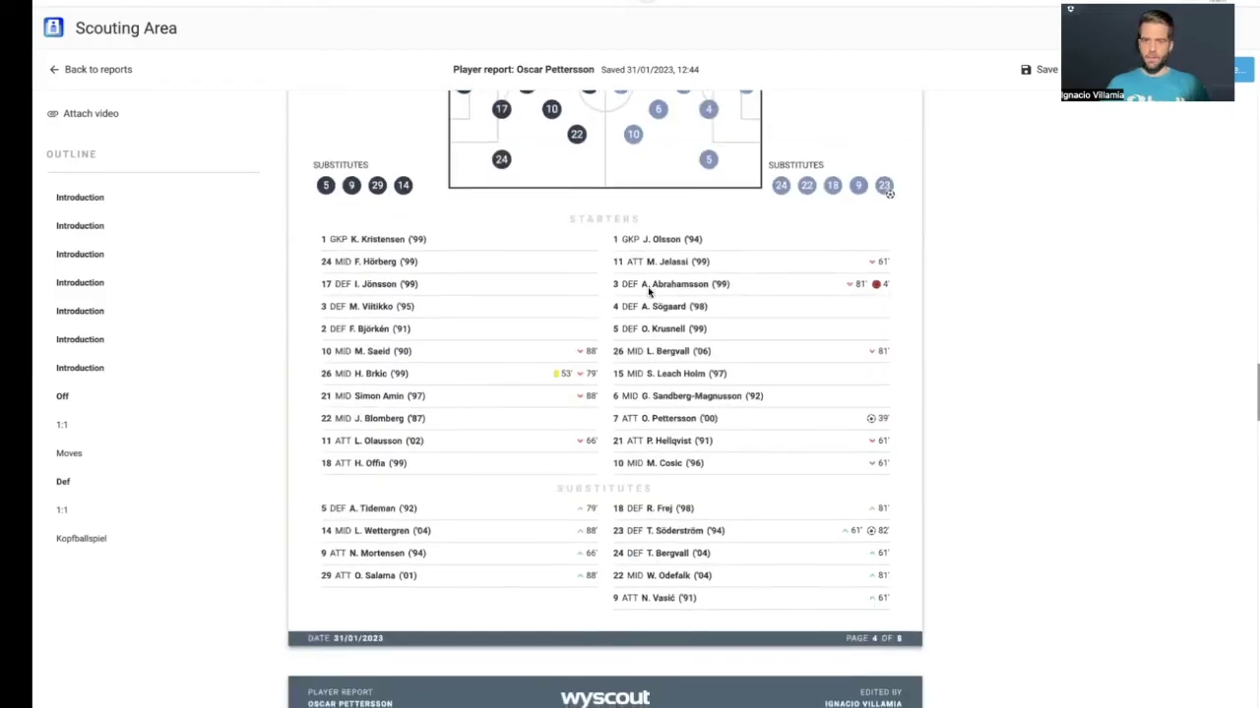
scroll(647, 287, "down", 5)
scroll(647, 288, "down", 15)
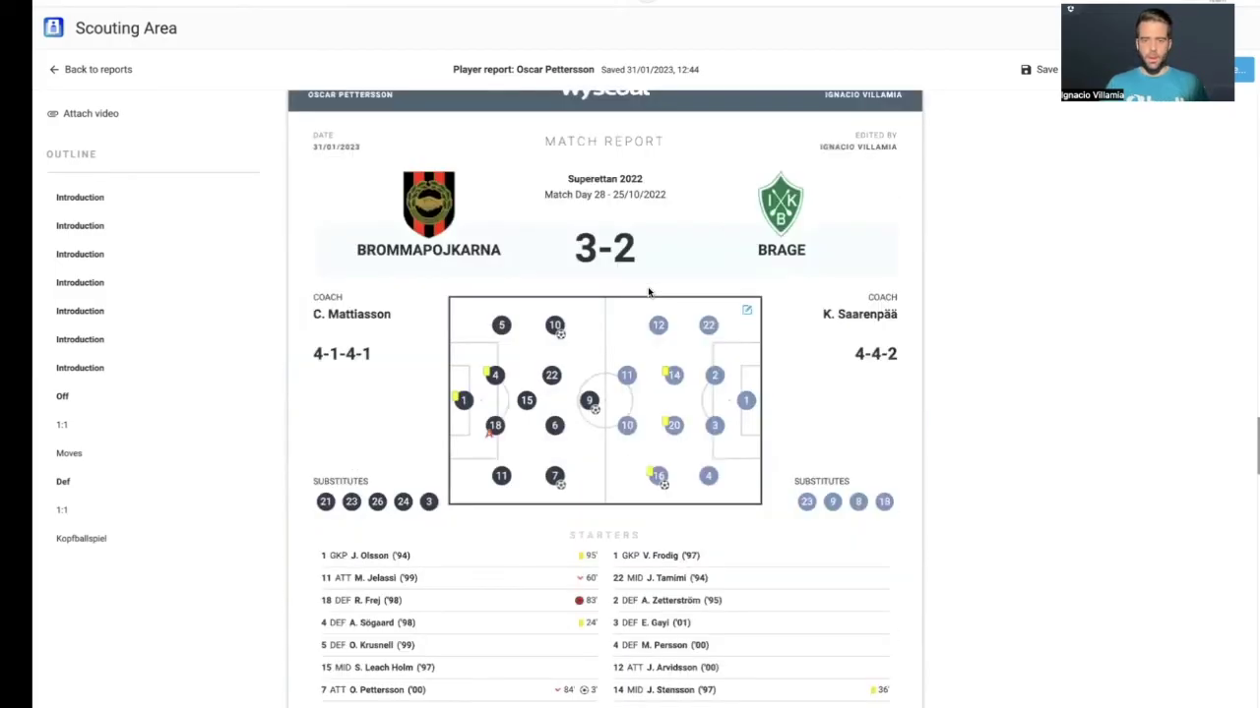
scroll(647, 287, "down", 15)
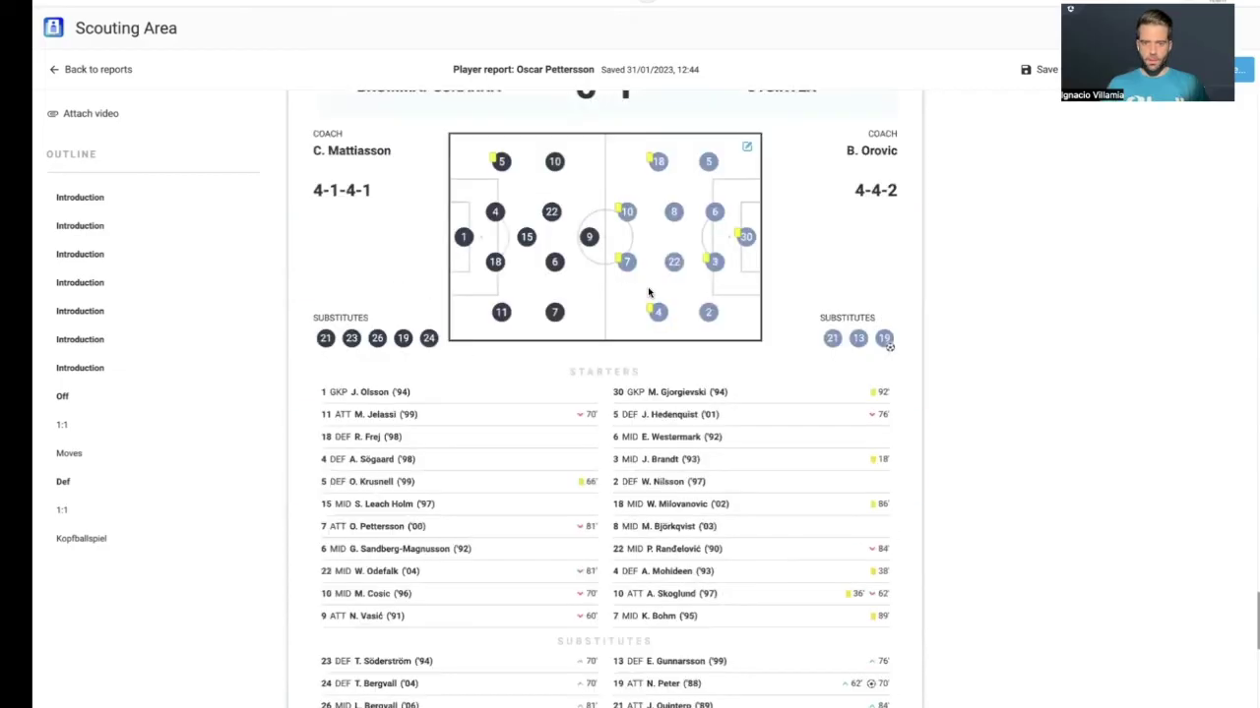
- Comment "Nice movees offensively off the ball, good finishing" in the OFF section and rate the section A
scroll(647, 287, "up", 1)
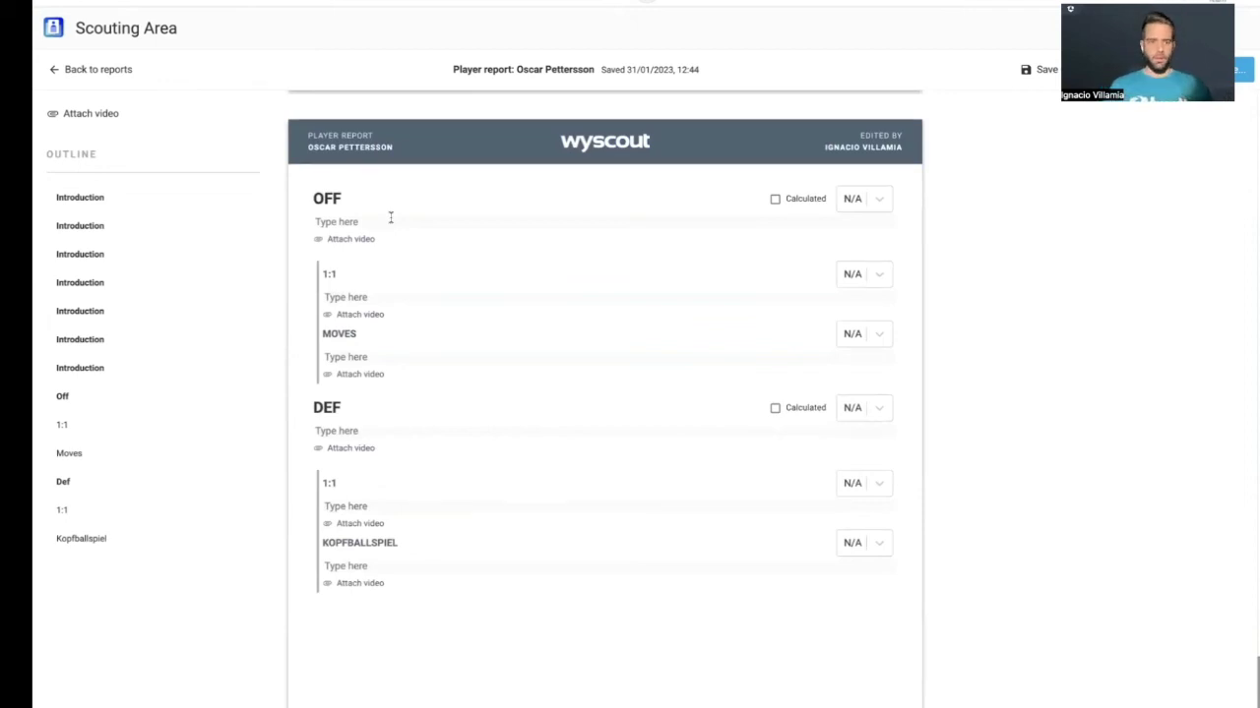
left_click(394, 223)
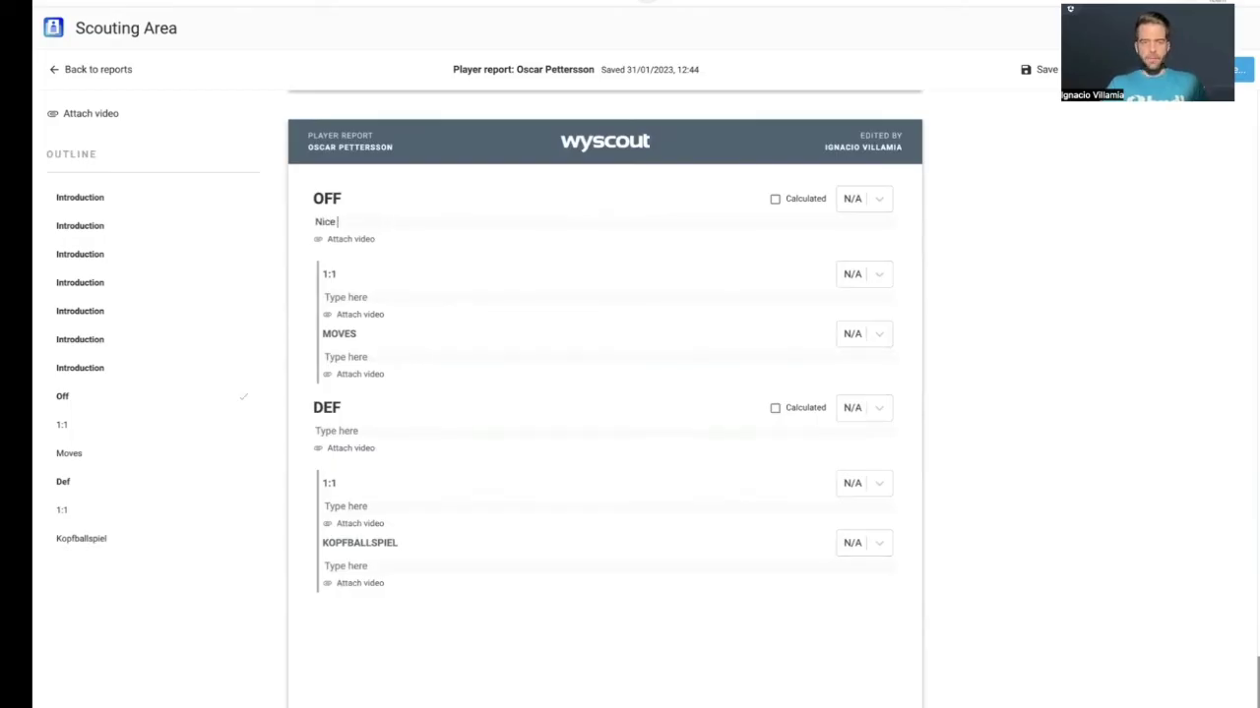
type("Nice movees offensively off the ball, good finishing")
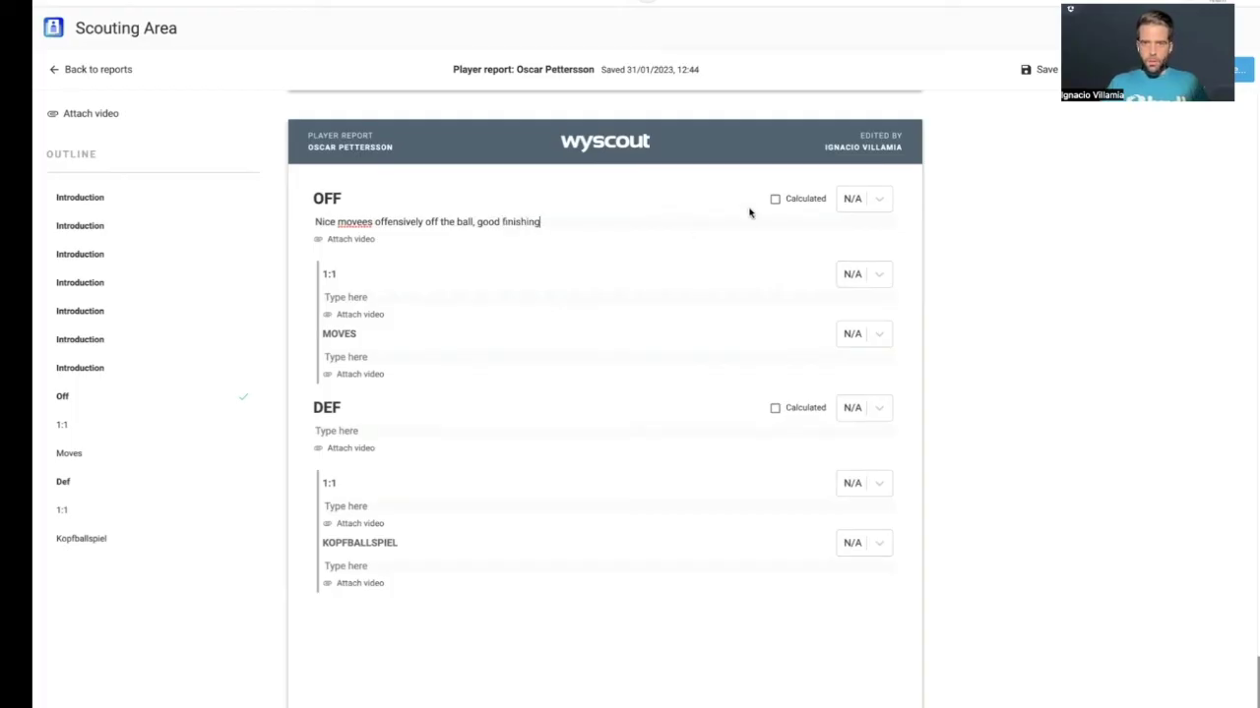
left_click(879, 200)
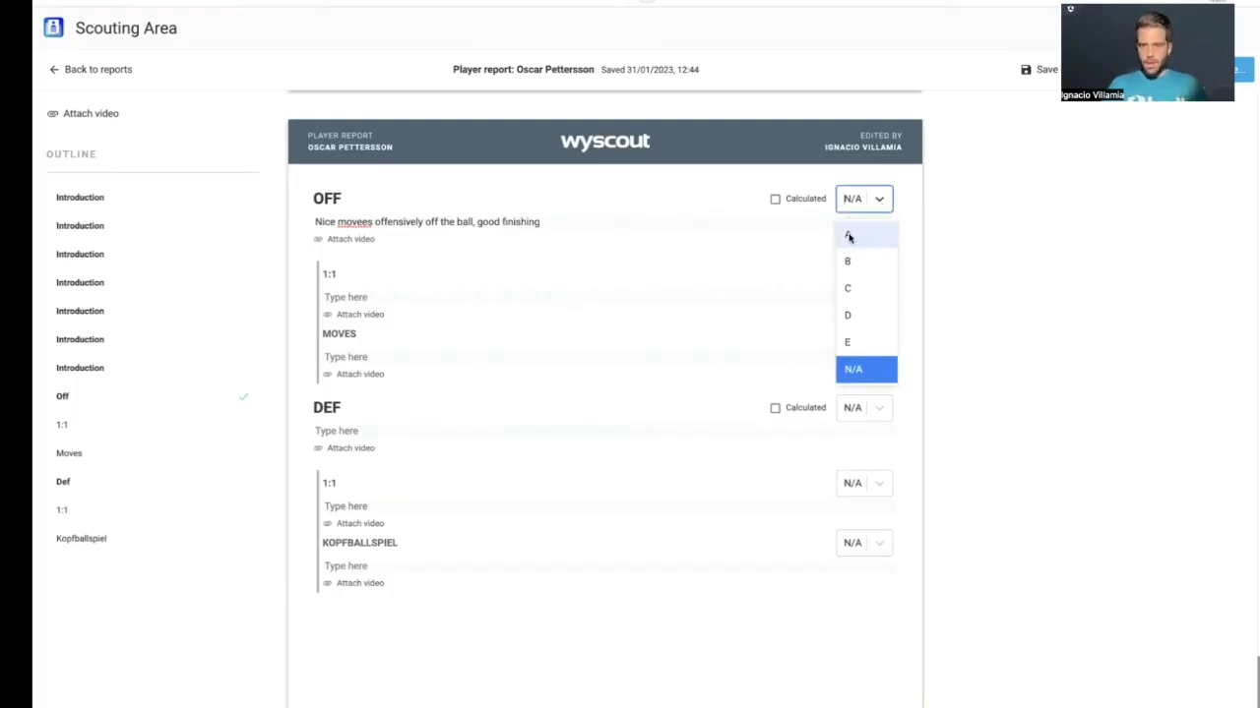
left_click(848, 238)
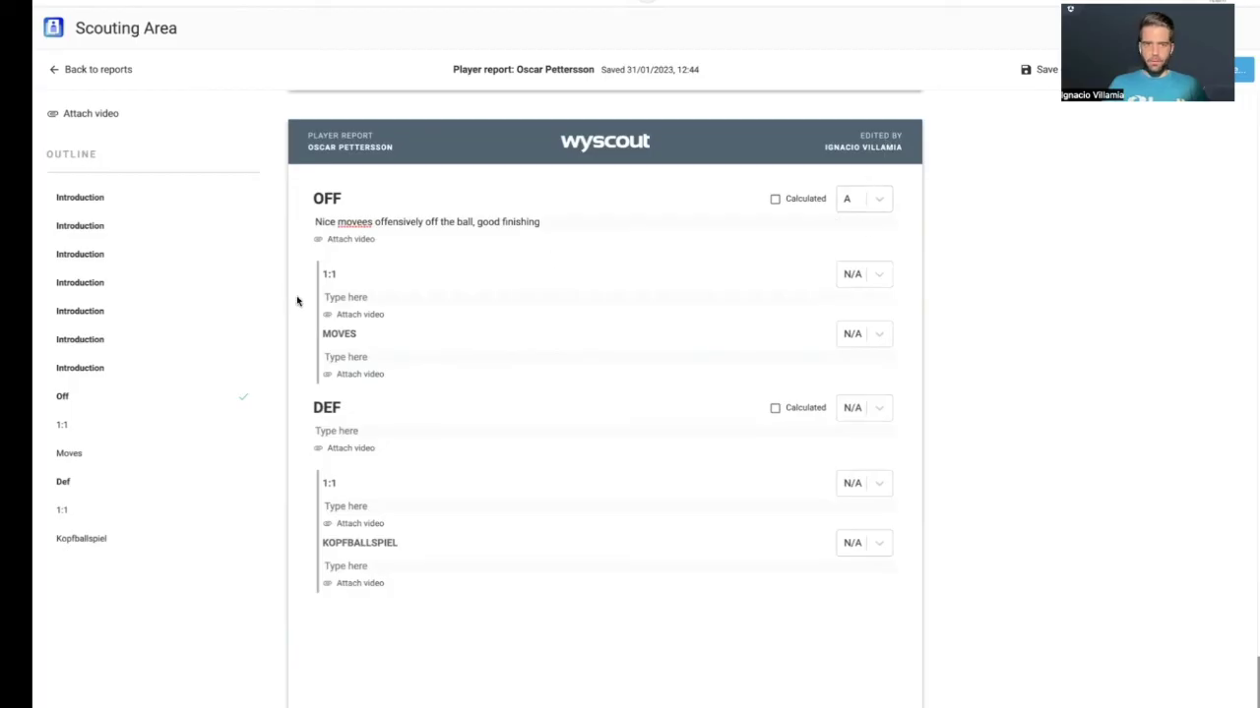
- Open video attachment for the OFF section and filter the personal playlists by the report's Brommapojkarna player
left_click(334, 239)
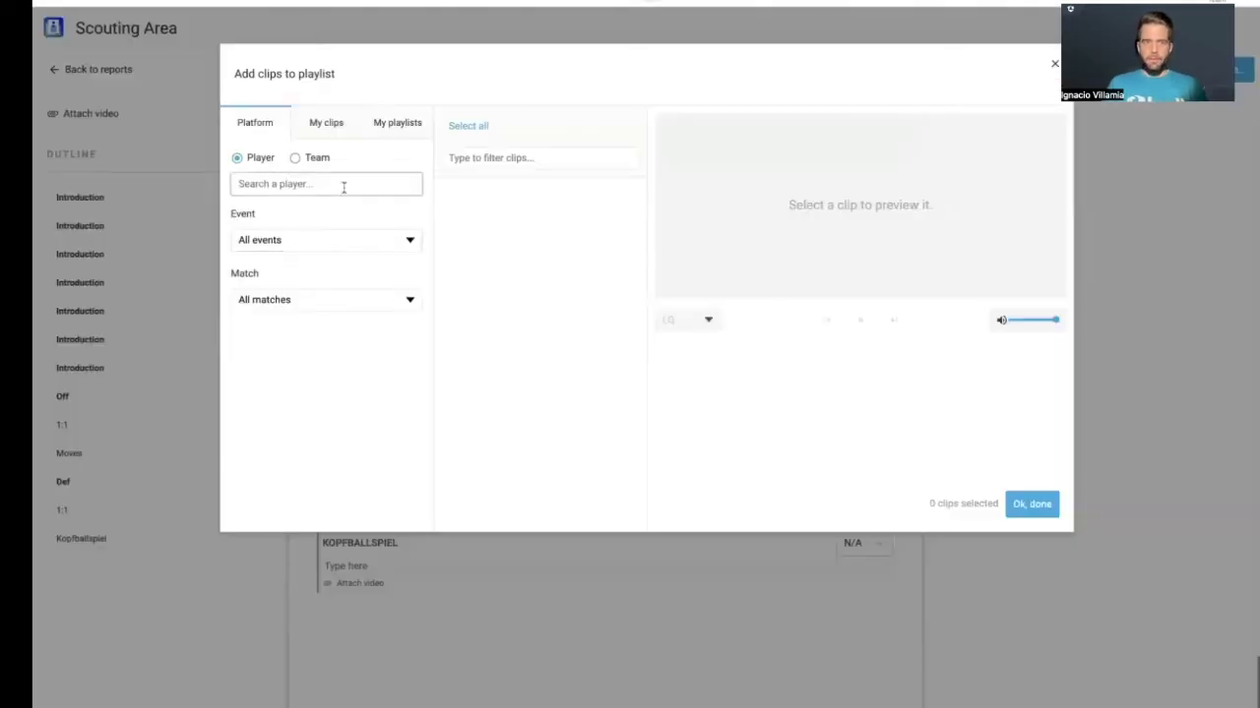
left_click(397, 125)
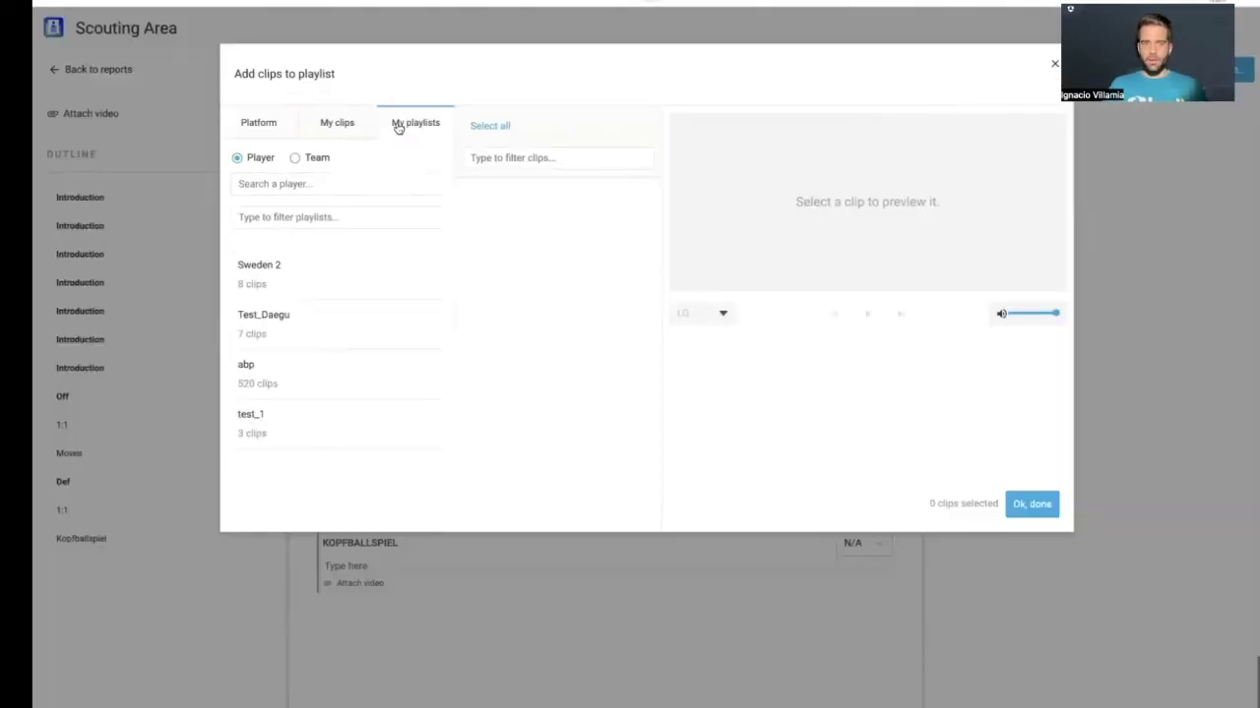
left_click(319, 183)
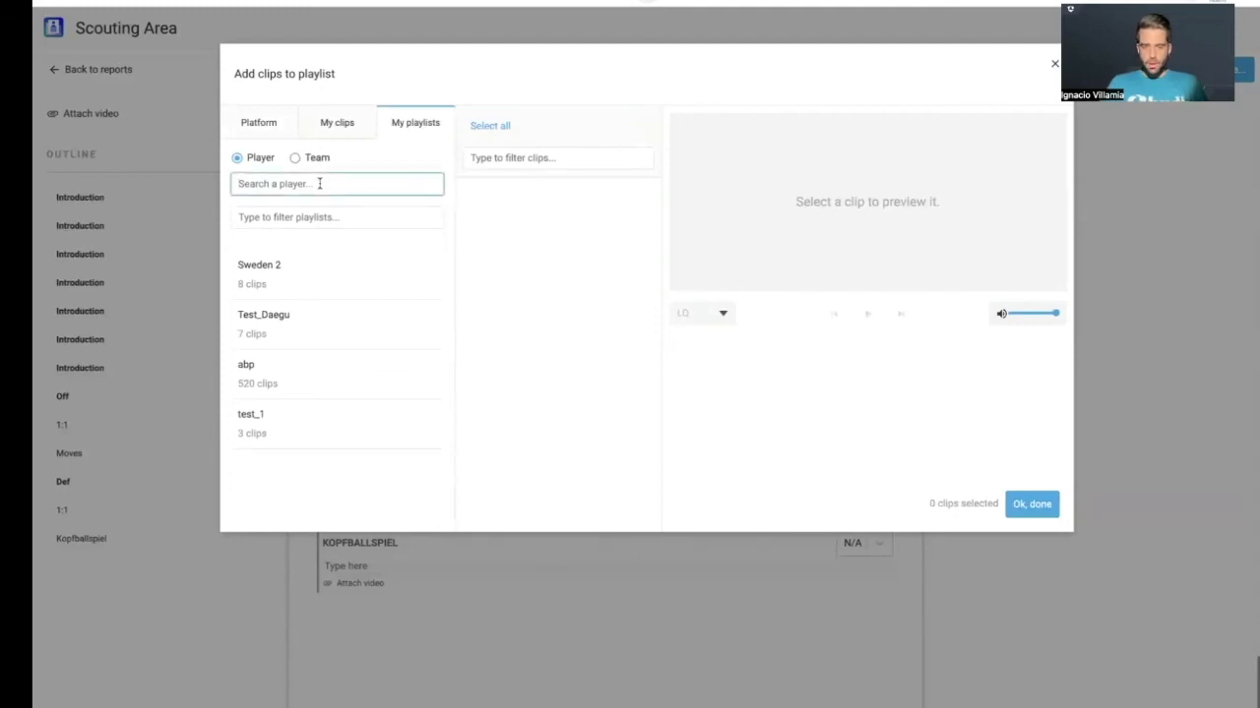
type("oscar pe")
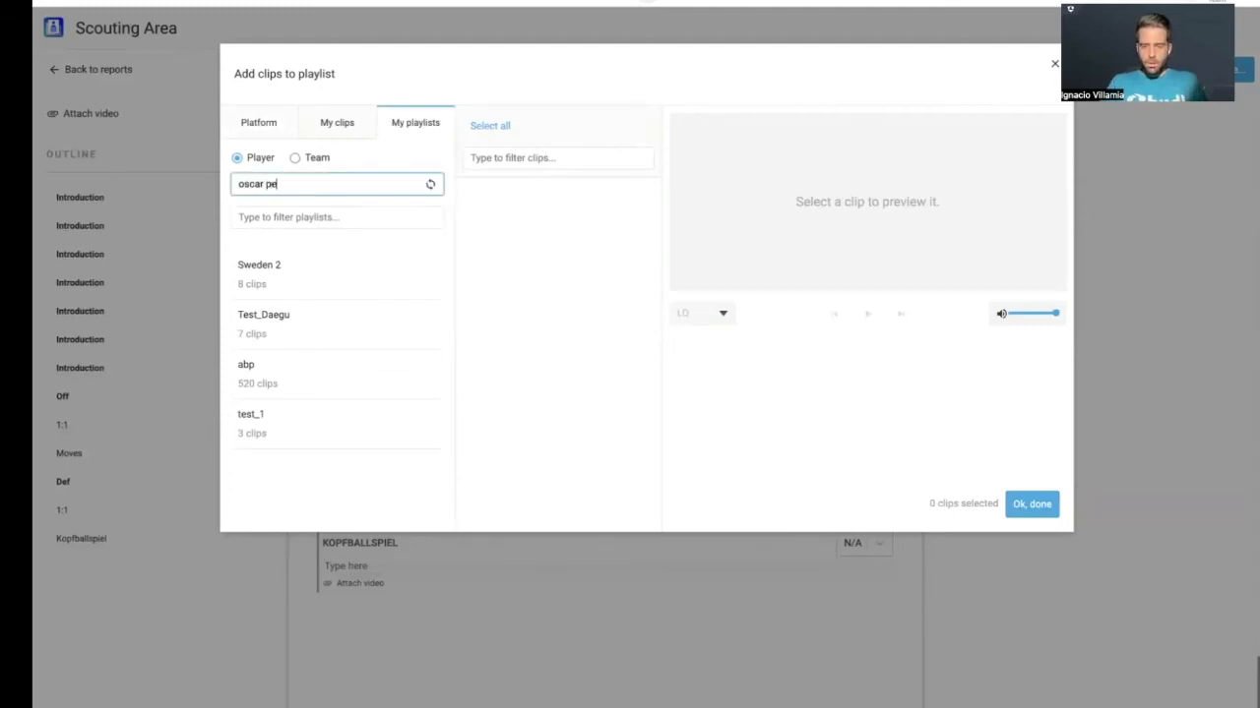
type("ttersson")
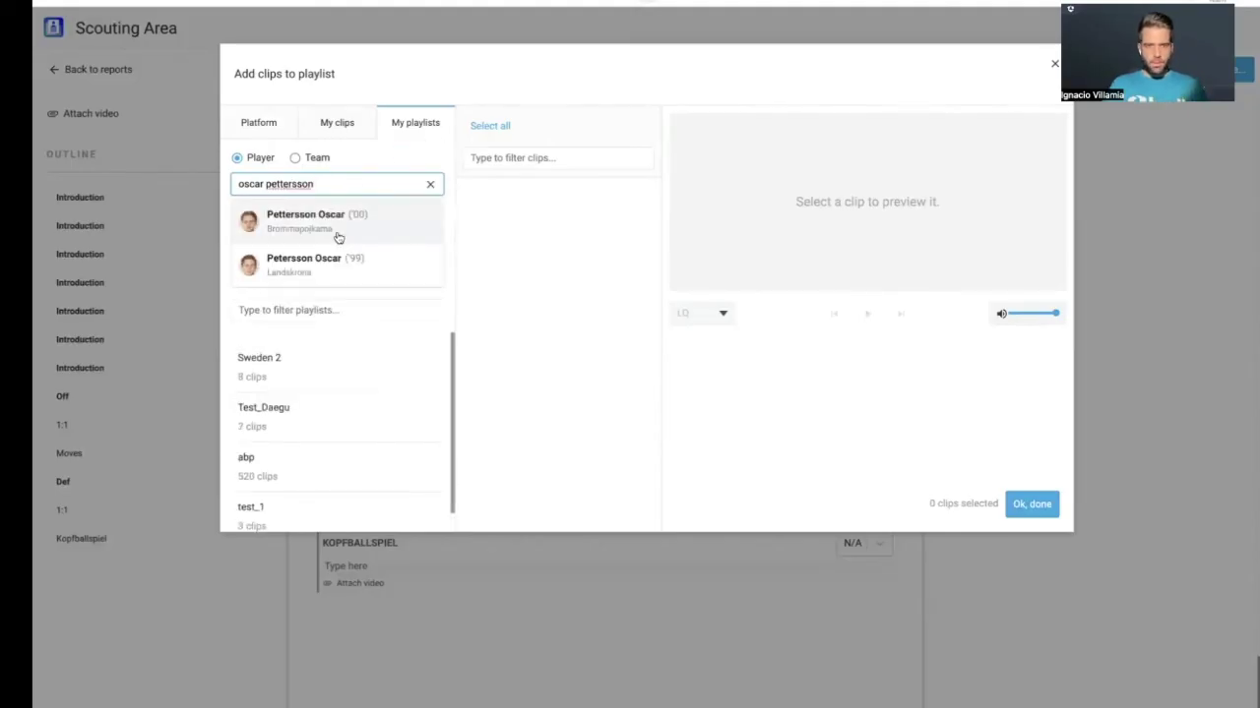
left_click(341, 230)
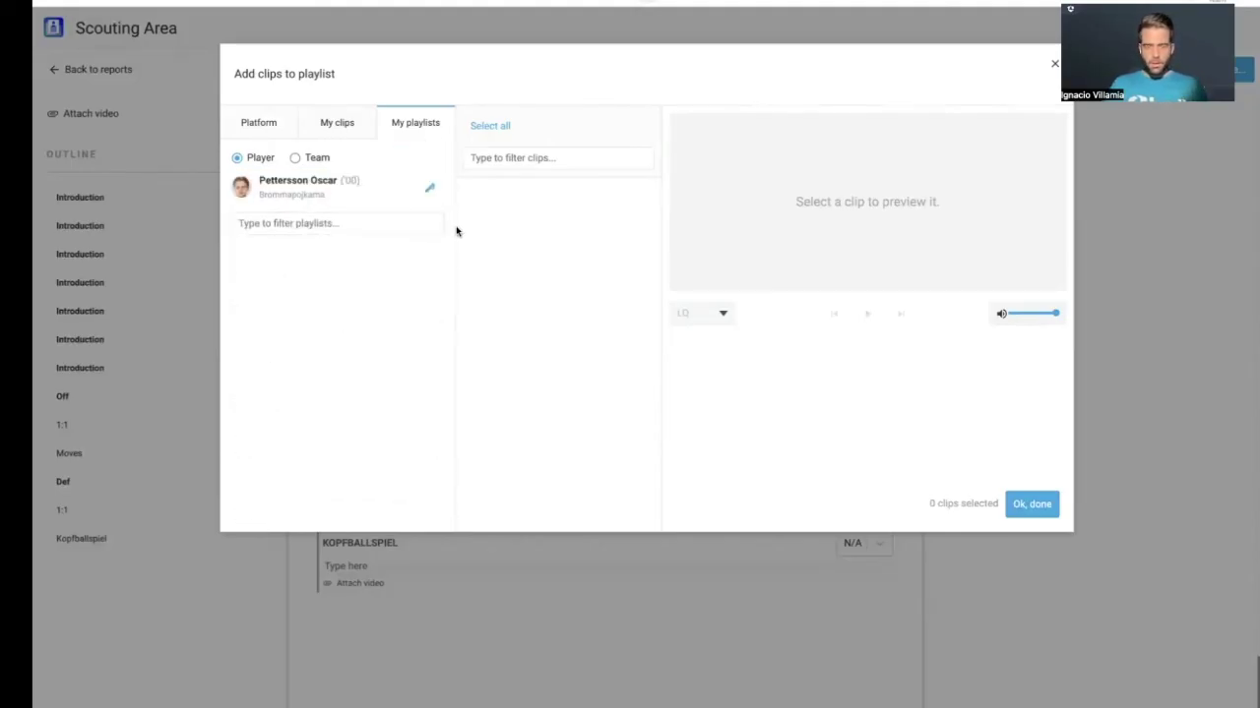
- Browse the personal playlists and personal clips for footage suitable for the OFF section
left_click(540, 160)
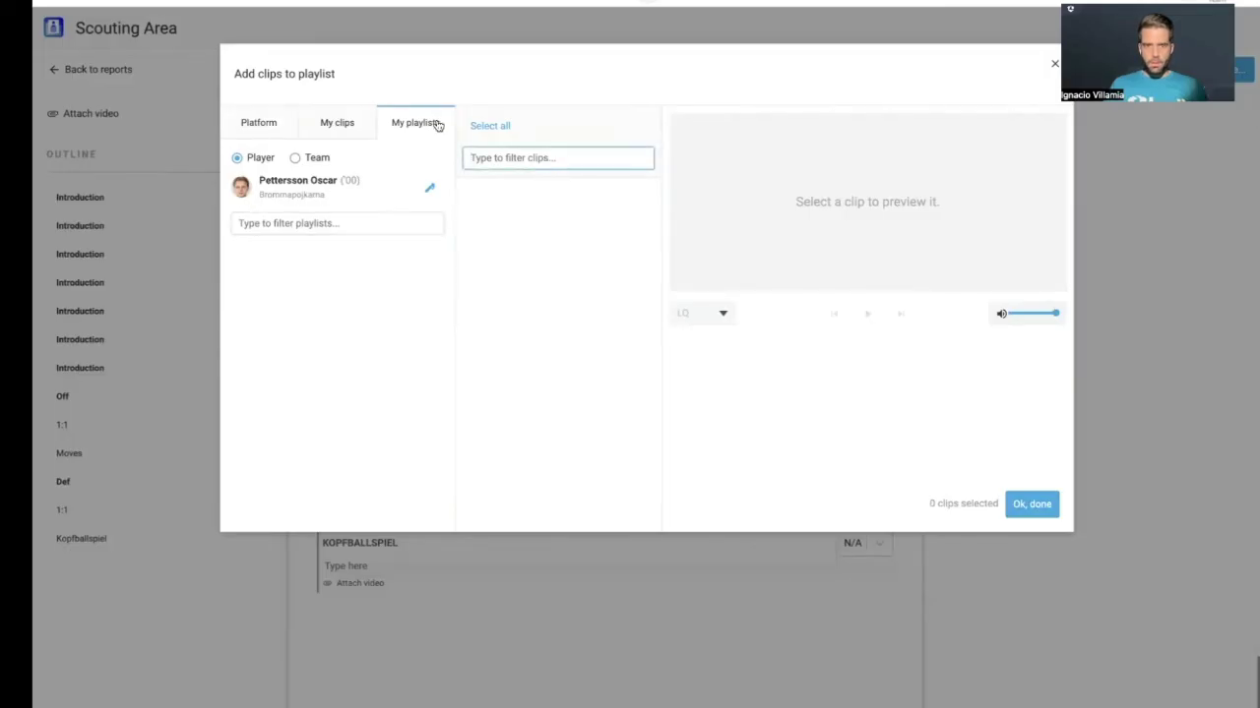
left_click(327, 124)
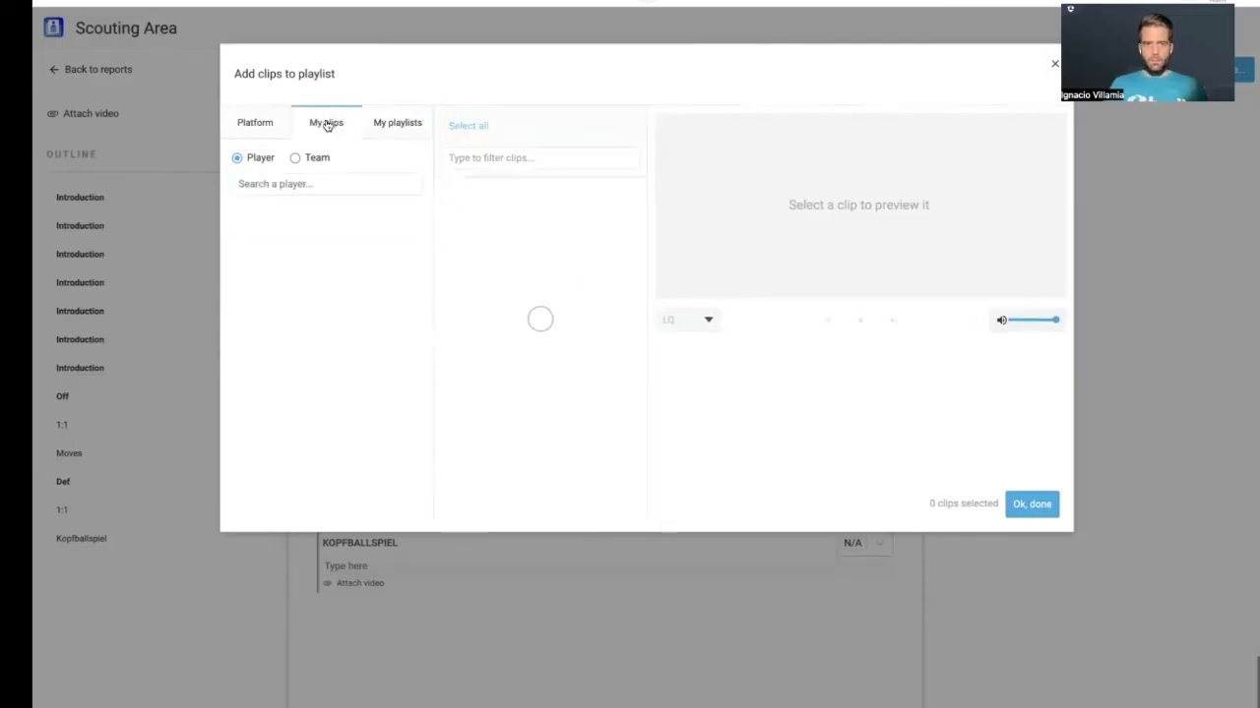
left_click(398, 124)
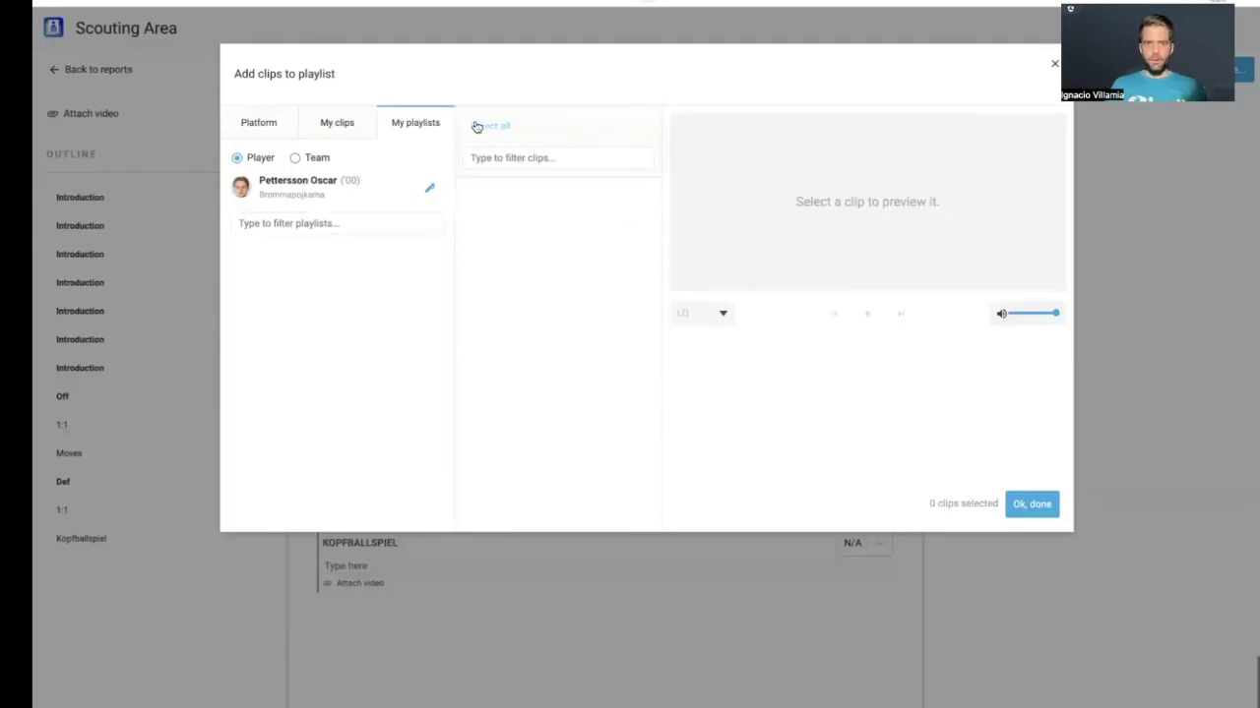
left_click(343, 129)
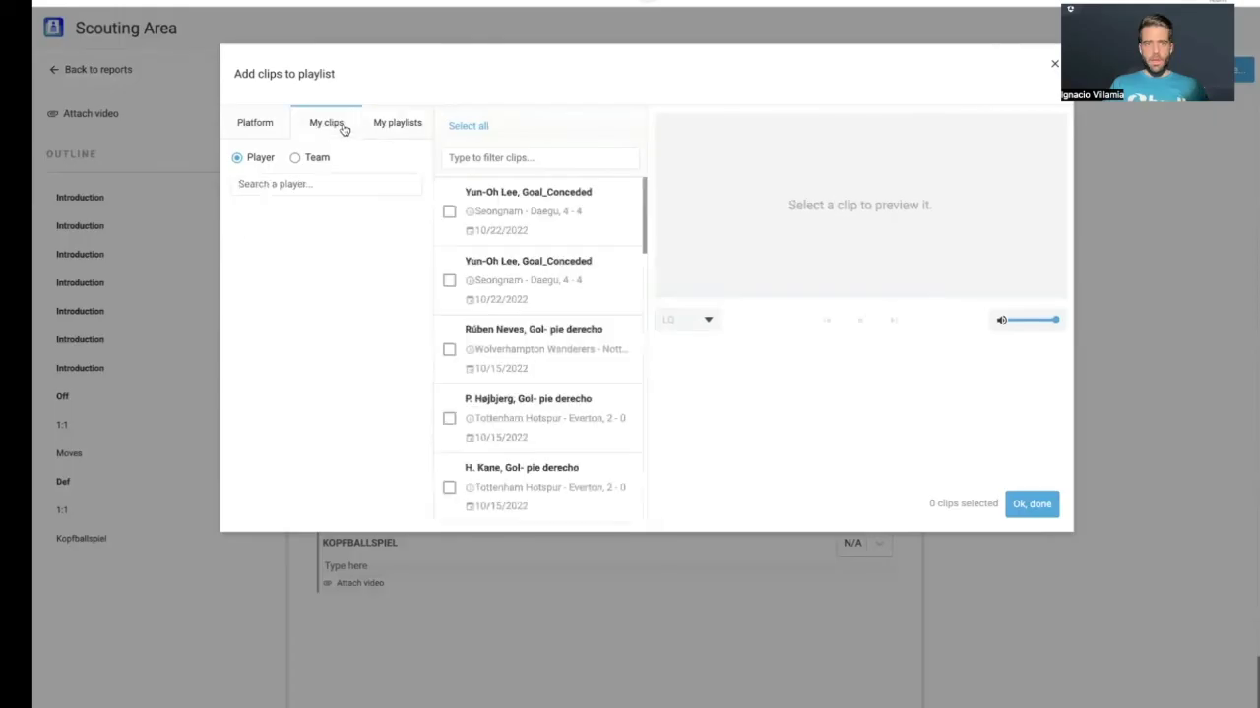
scroll(504, 232, "down", 3)
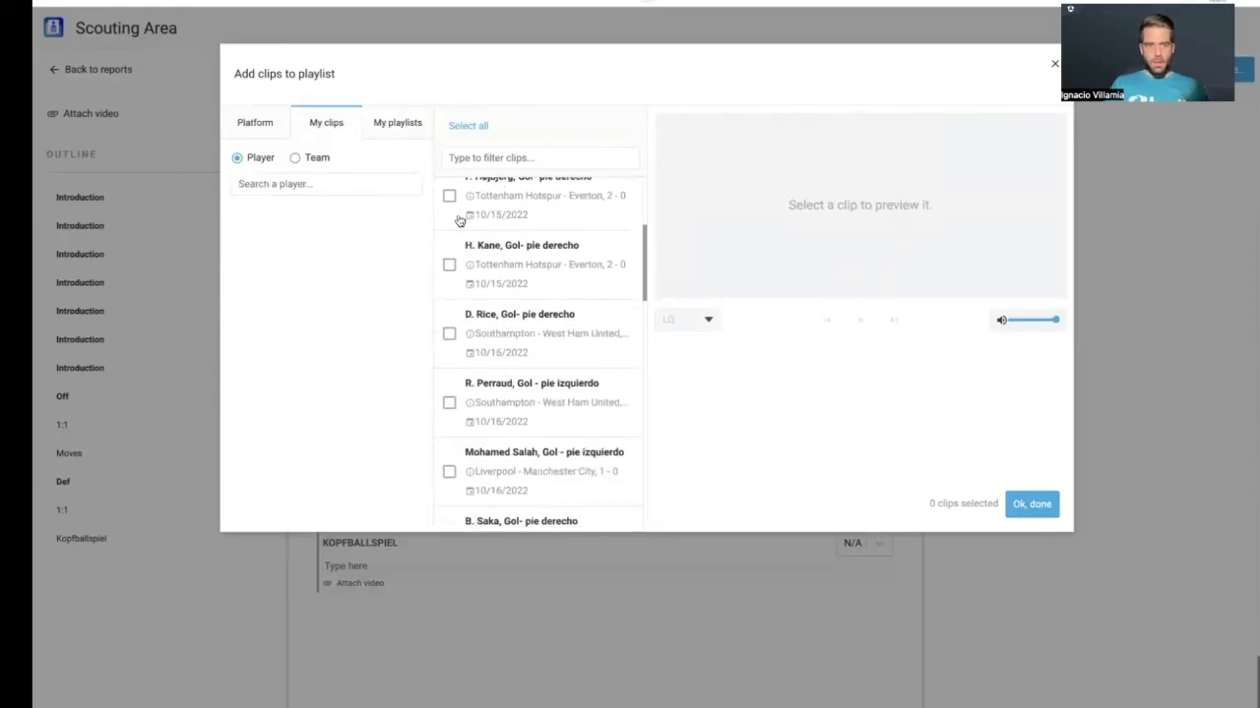
scroll(497, 252, "down", 3)
scroll(495, 250, "up", 4)
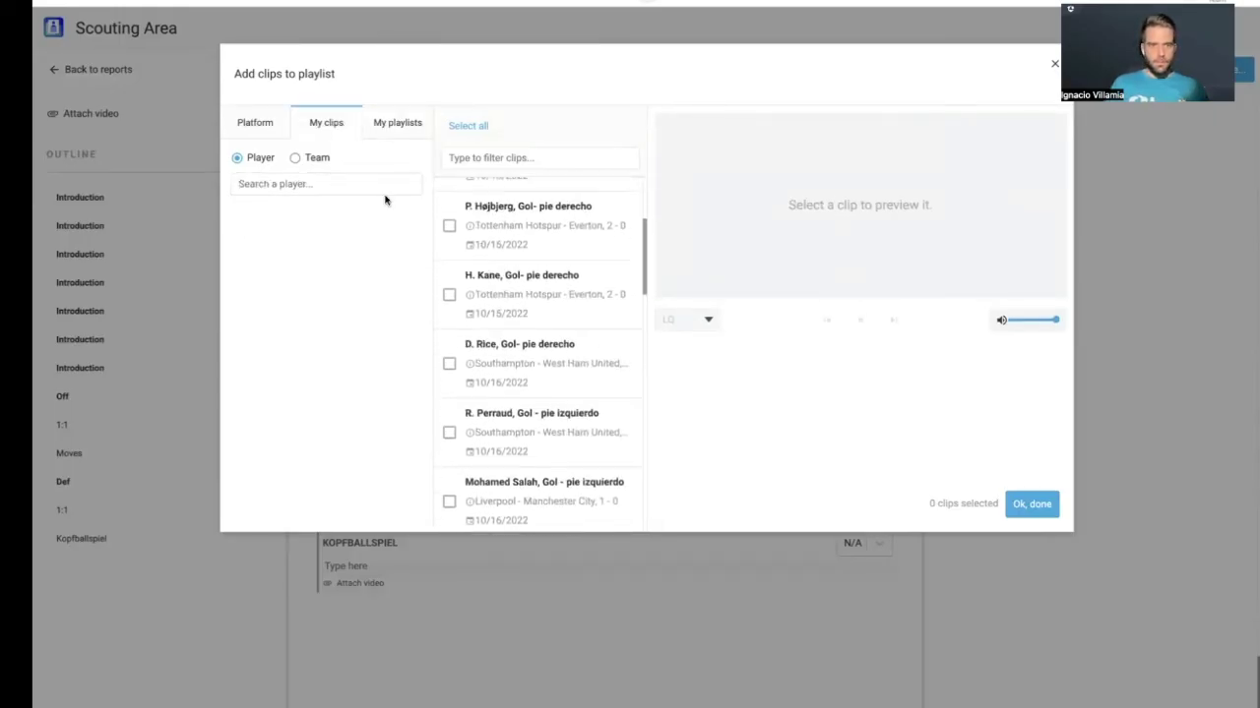
- Filter the platform's clips by the report's Brommapojkarna player and the Goals event
left_click(256, 122)
left_click(369, 183)
type("oscar pettersson")
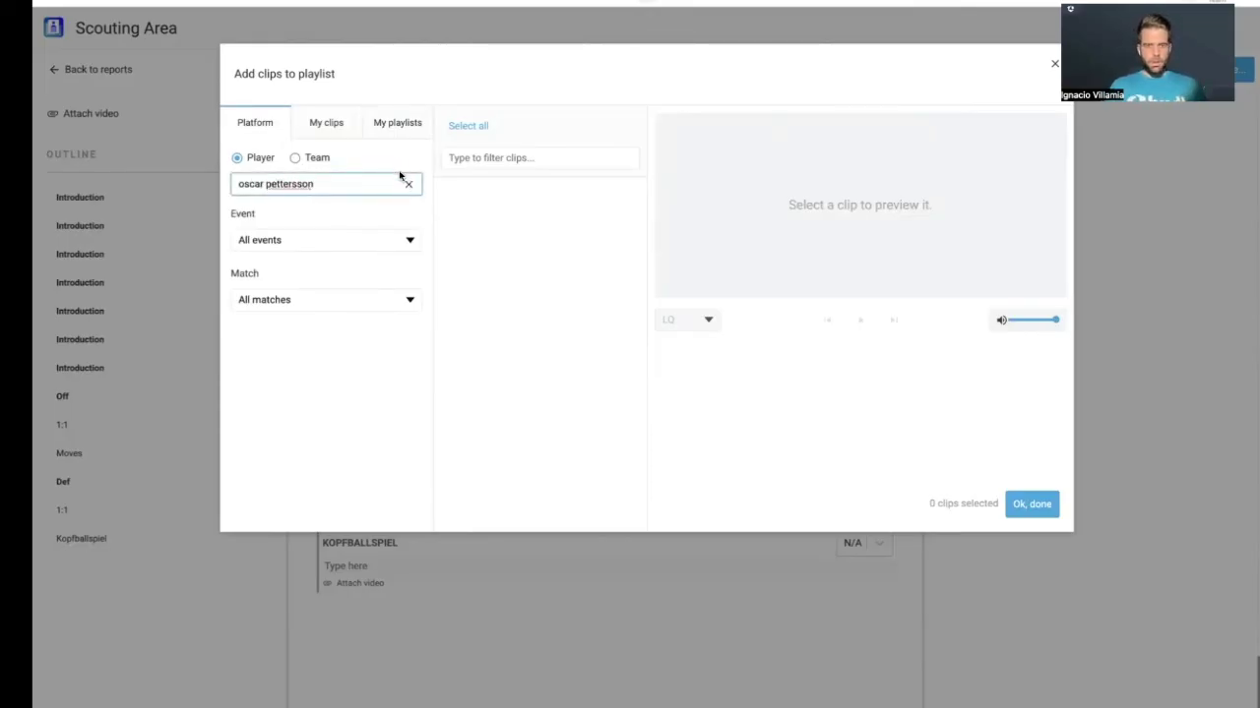
left_click(346, 228)
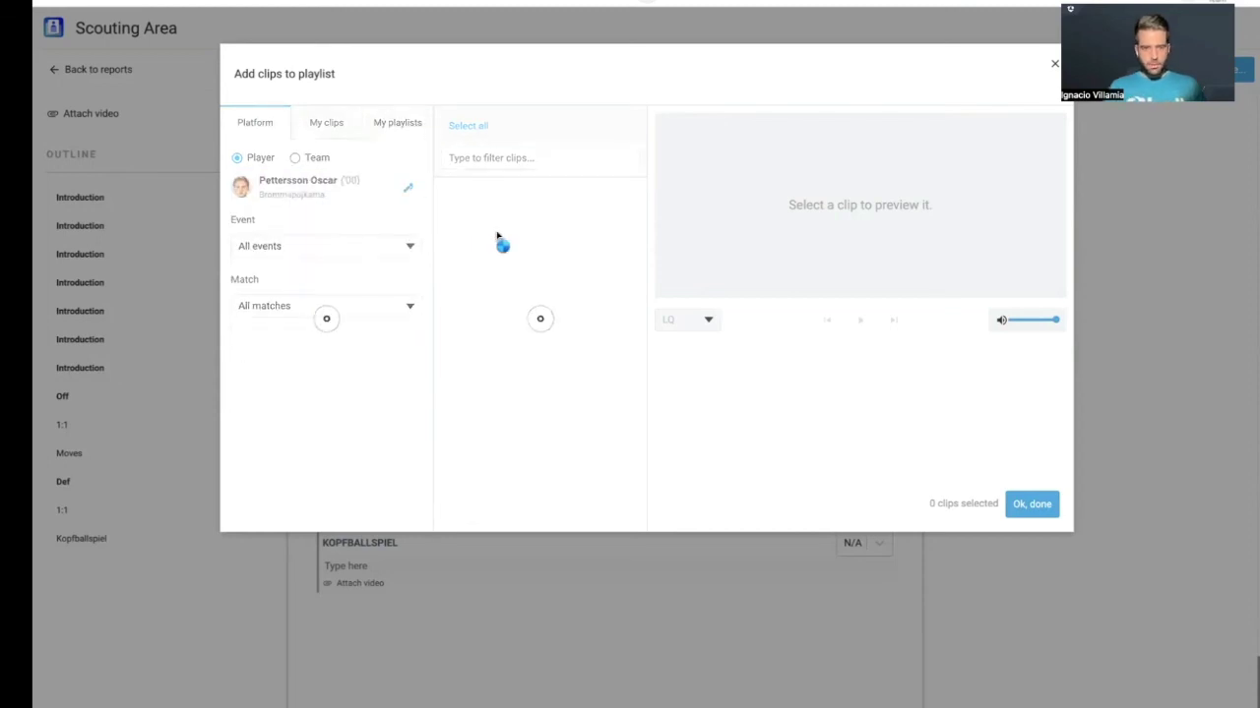
left_click(389, 248)
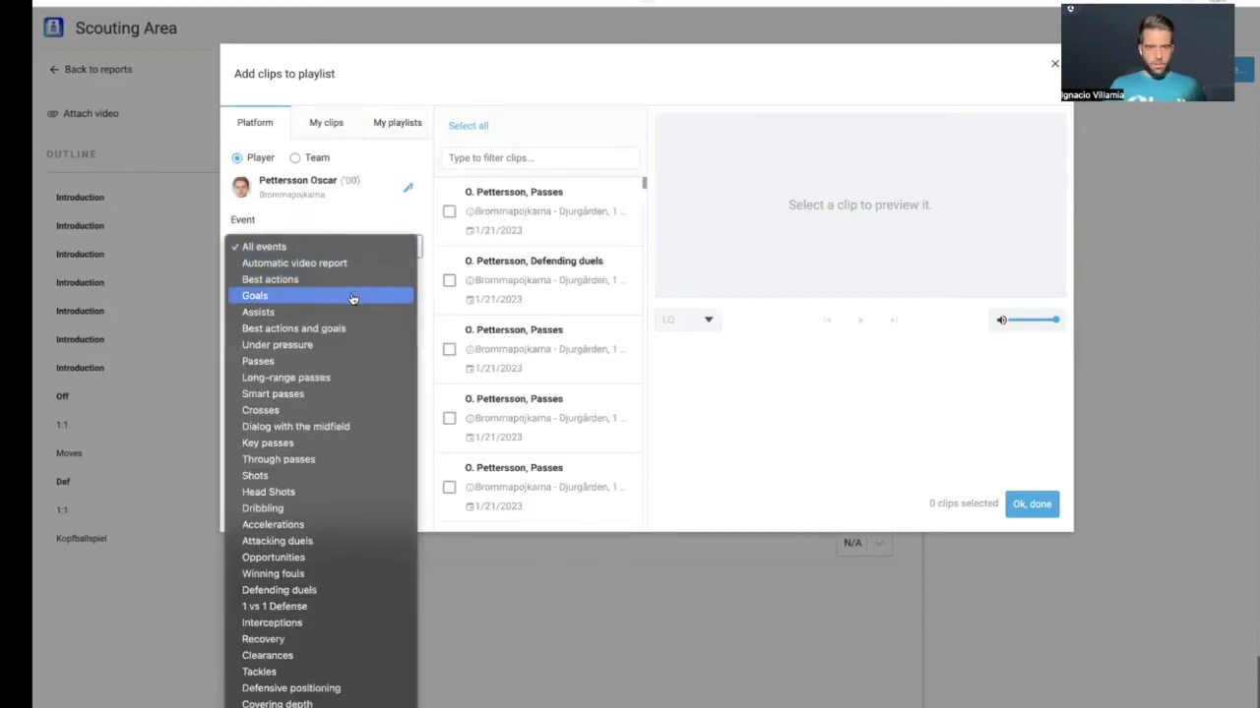
left_click(374, 295)
- Attach the first five listed goal clips to the OFF section and open the attached video
left_click(448, 211)
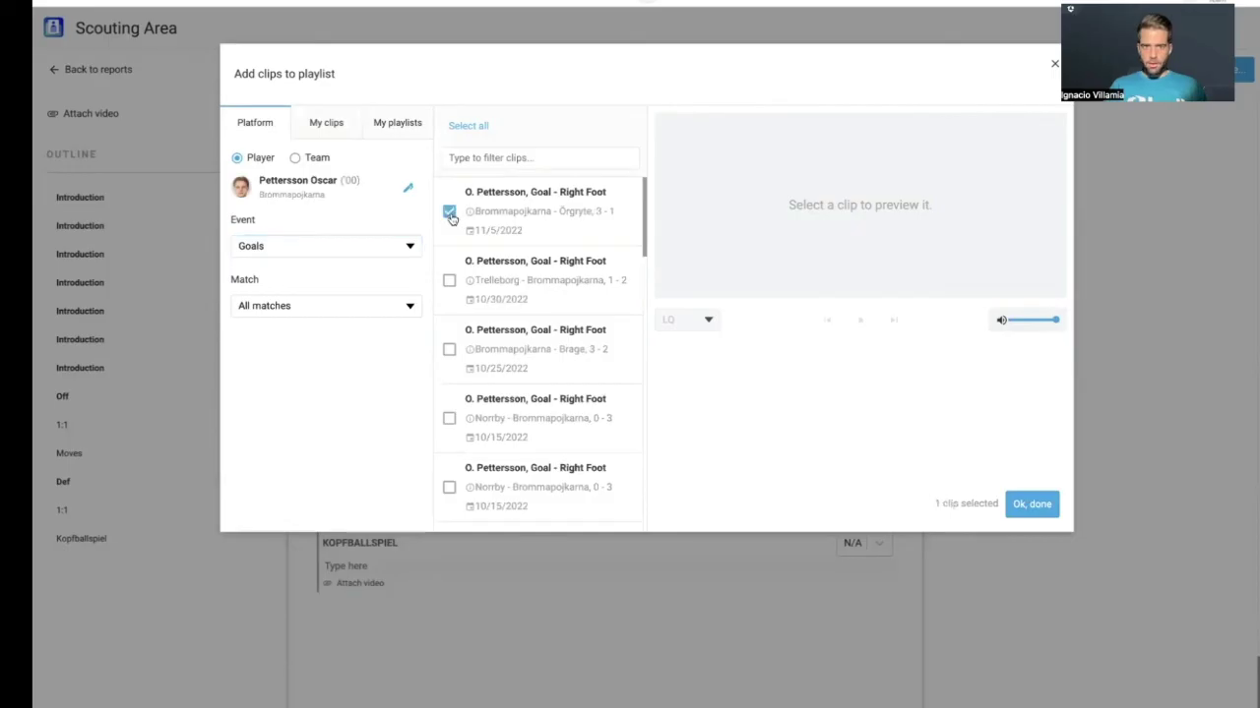
left_click(449, 280)
left_click(449, 349)
left_click(448, 418)
left_click(450, 488)
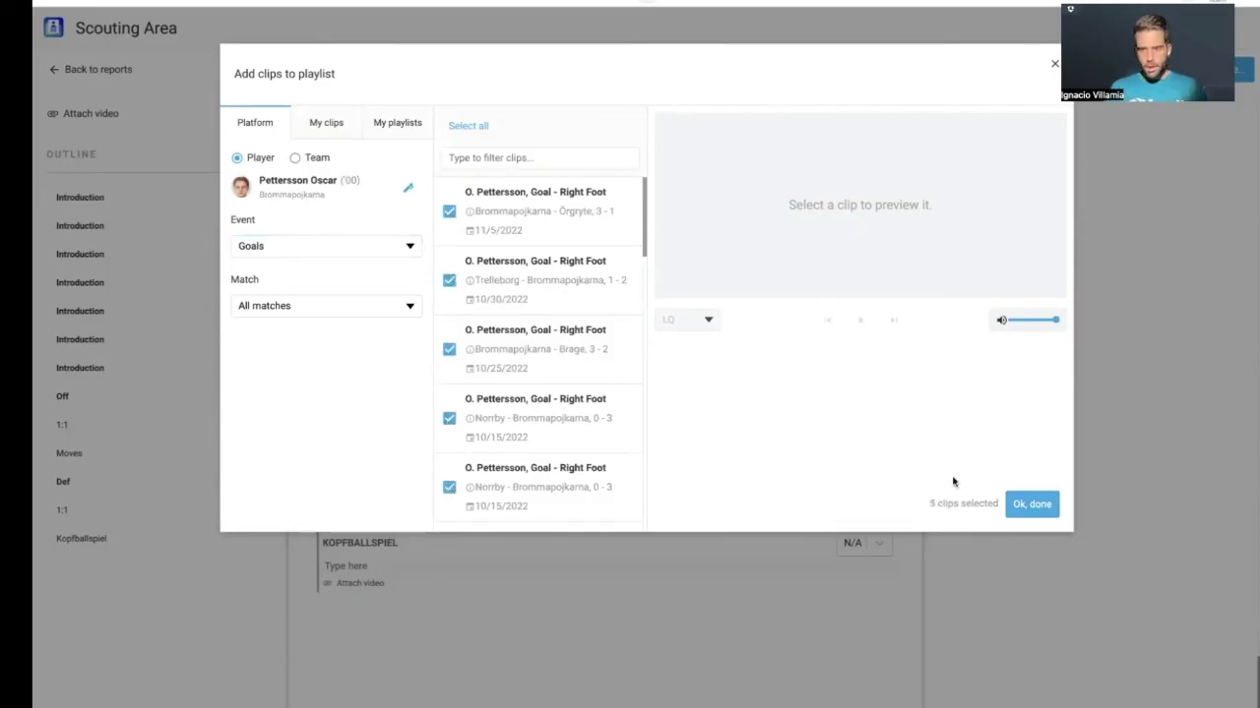
mouse_move(1055, 323)
left_mouse_down()
mouse_move(1001, 323)
mouse_move(1057, 327)
left_mouse_up()
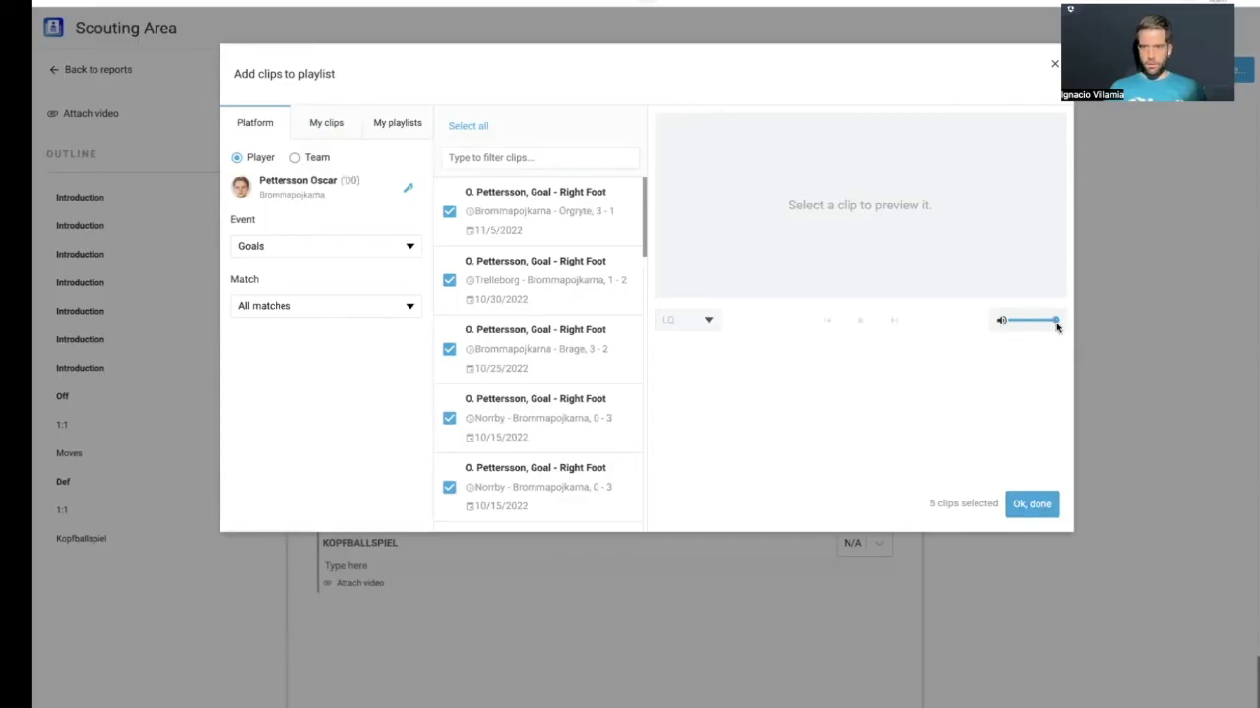
left_click(1030, 505)
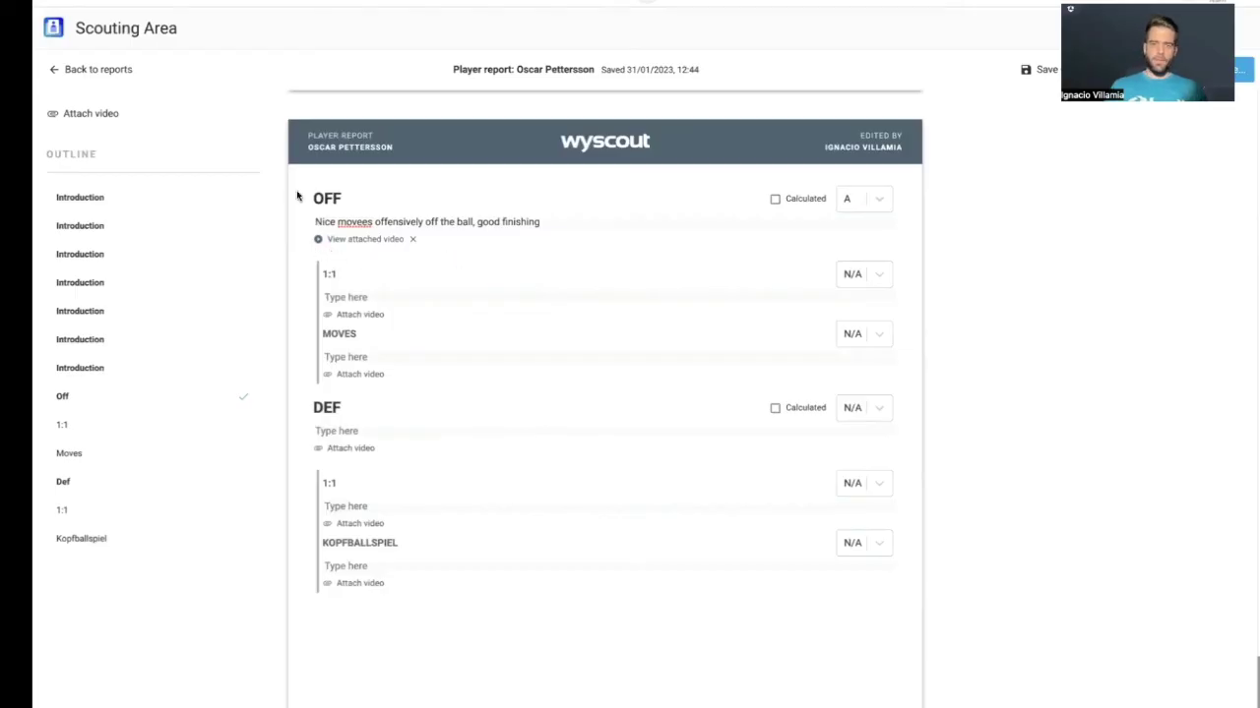
left_click(355, 242)
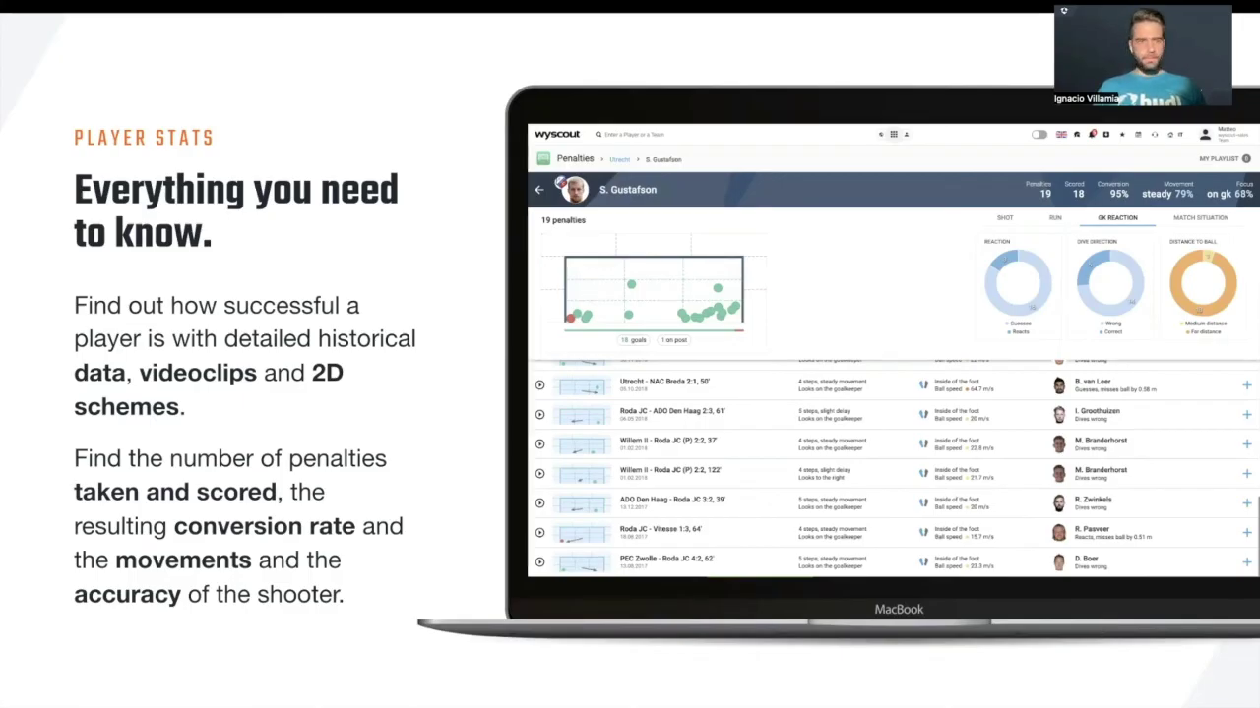
key("Right")
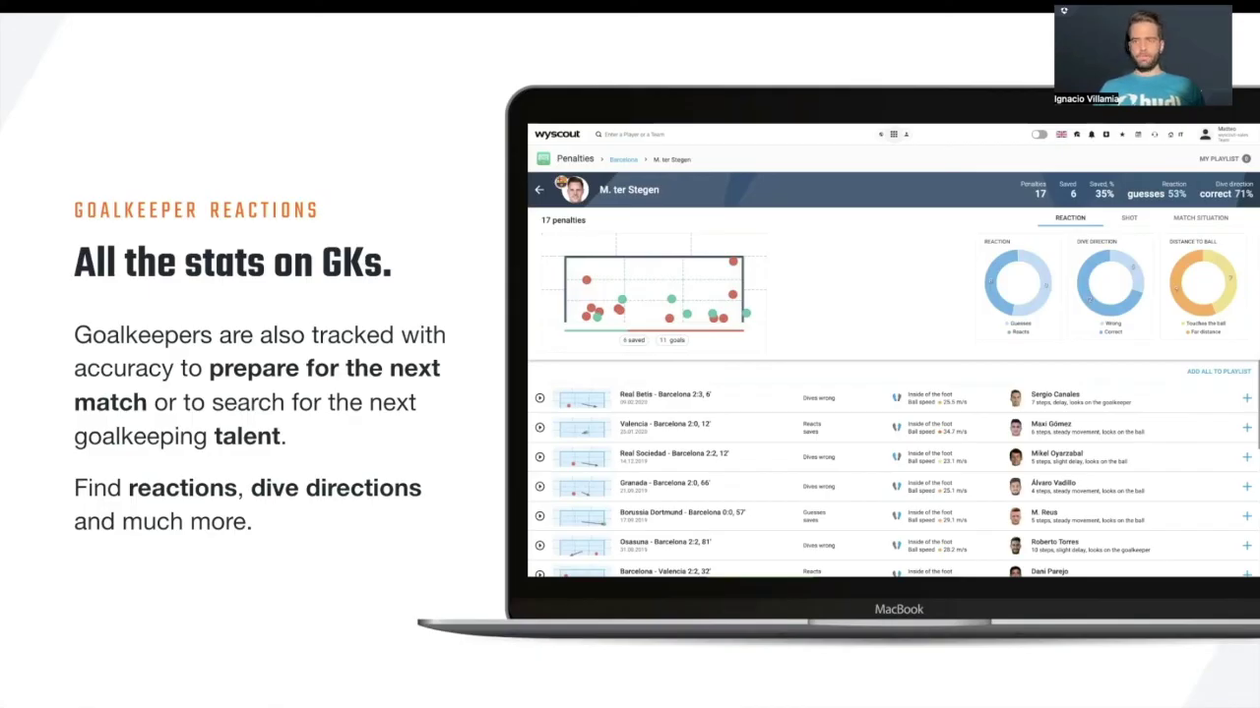
key("Right")
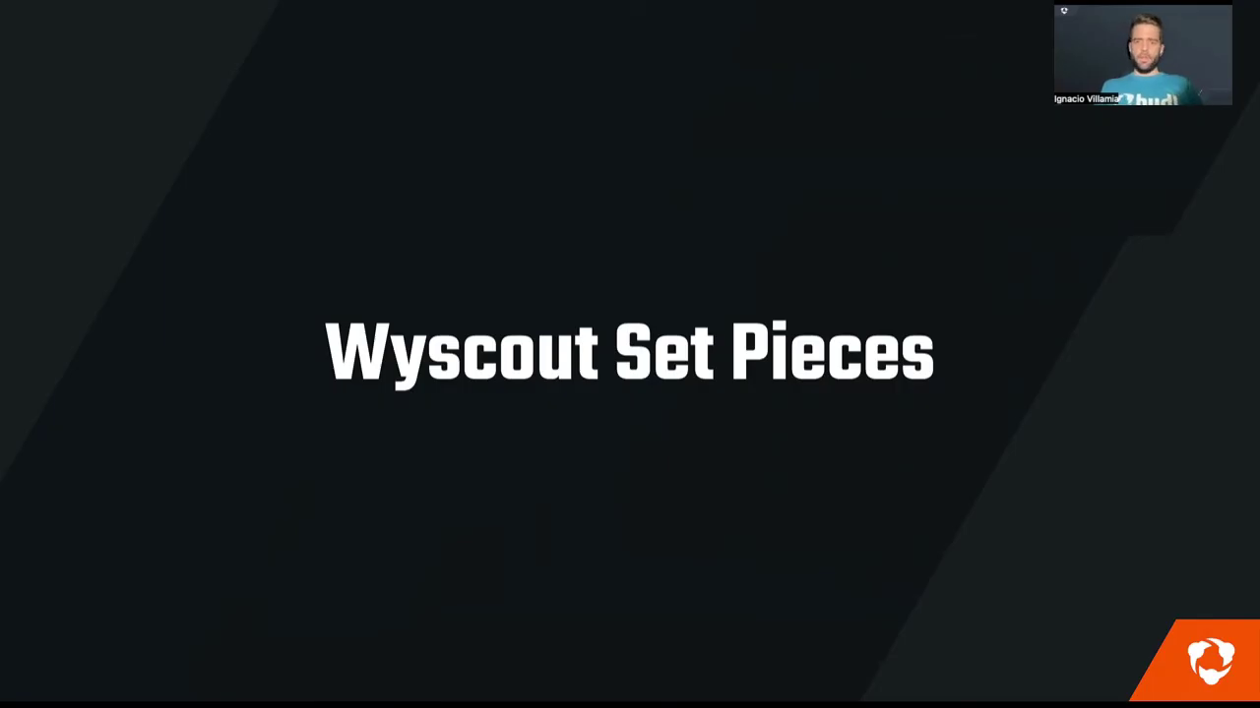
key("Right")
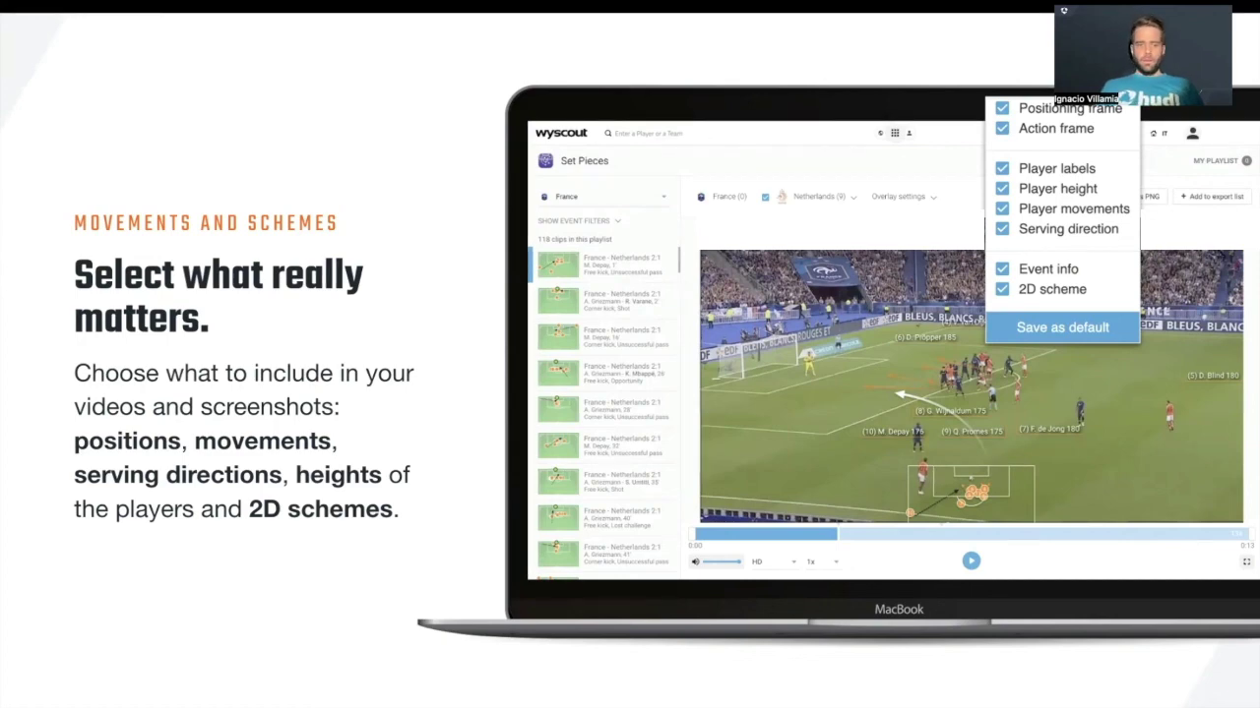
key("Right")
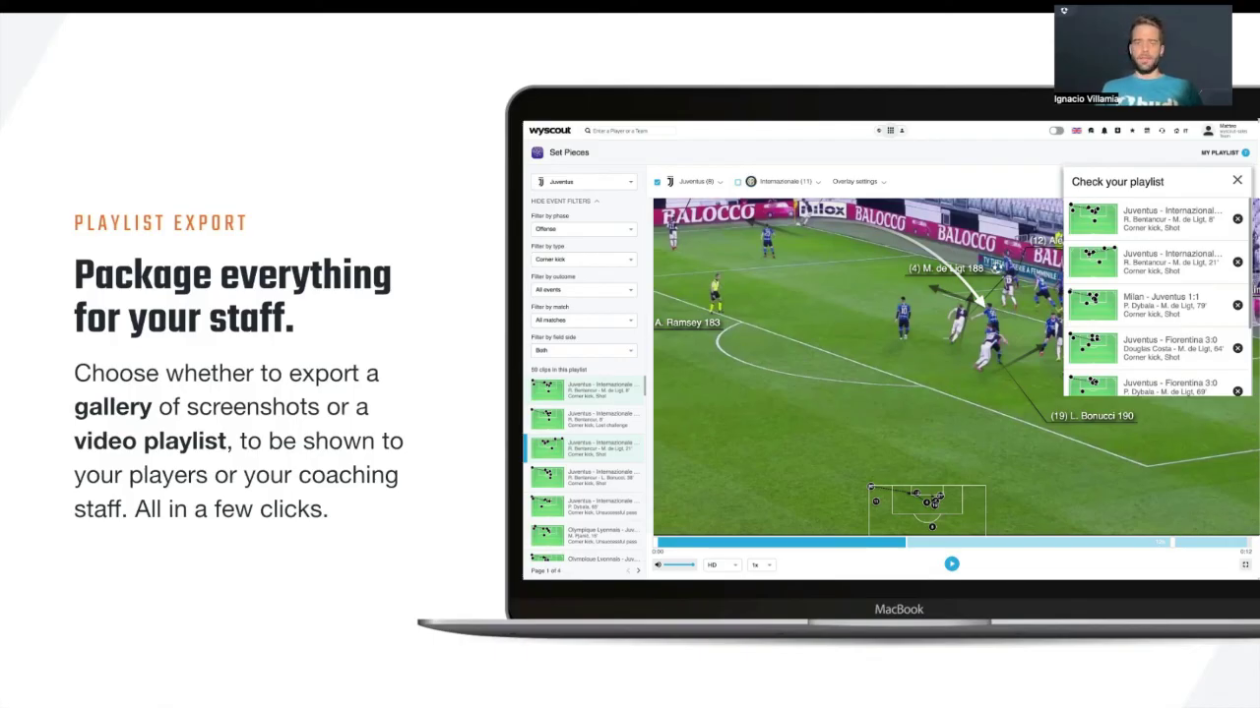
key("Right")
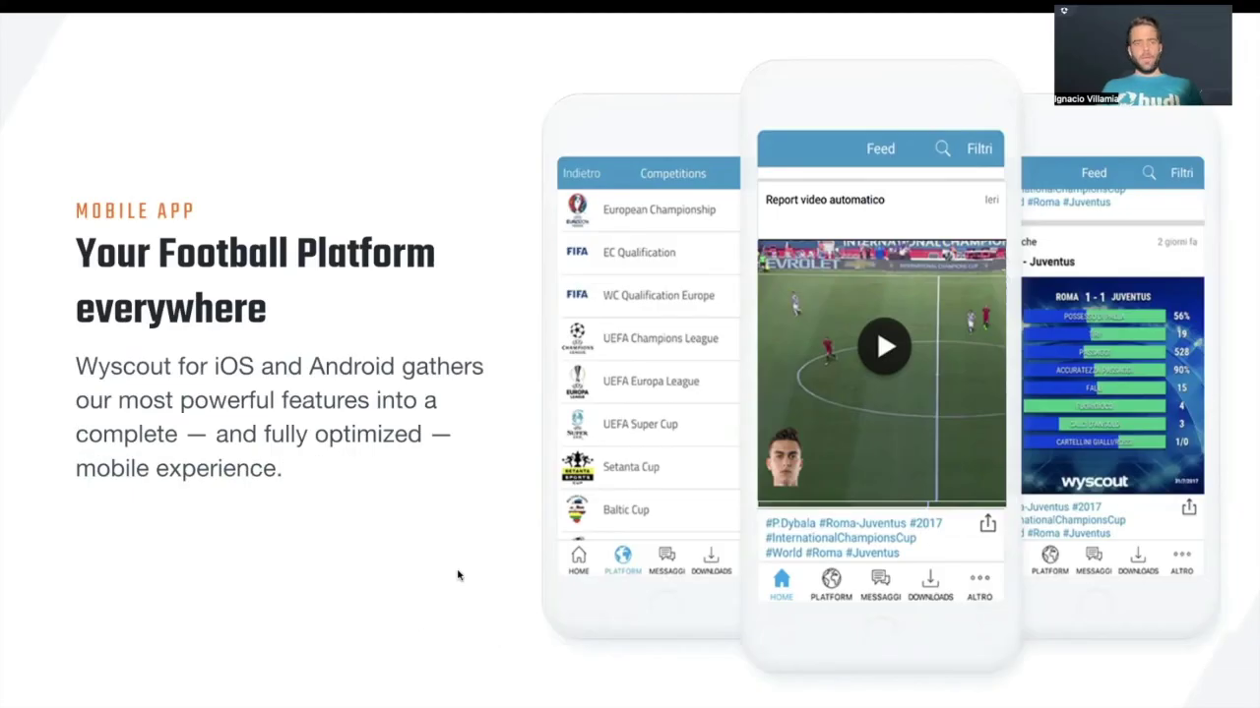